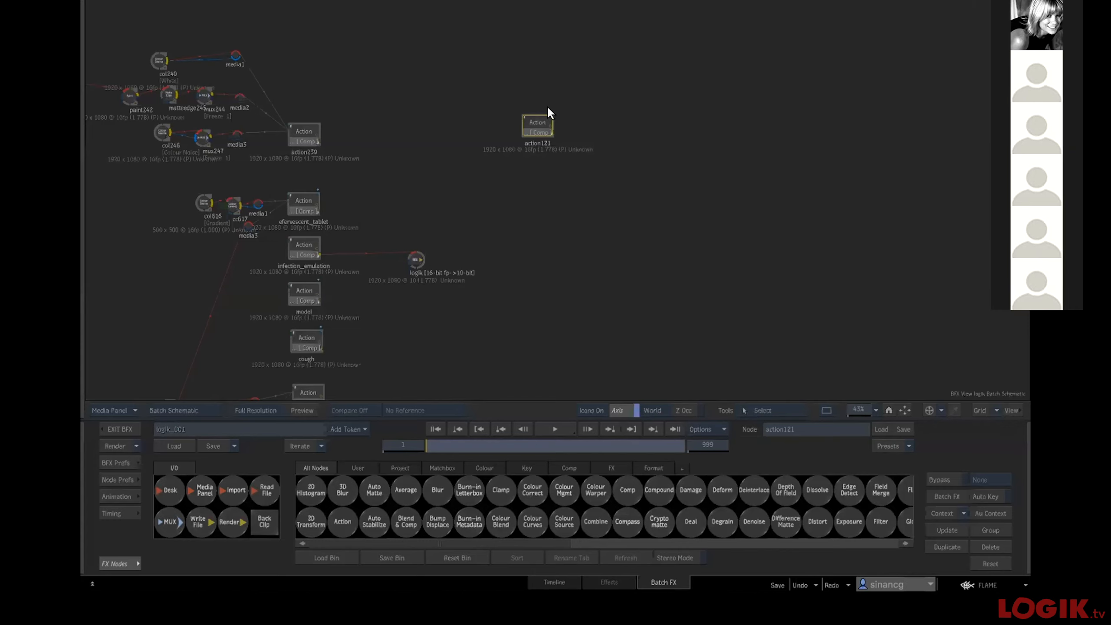
Open the new action121 node, inspect the nodes available inside it, and return to the batch schematic's node list.
mouse_move(547, 118)
mouse_down()
mouse_move(557, 118)
mouse_move(541, 122)
mouse_up()
double_click(547, 130)
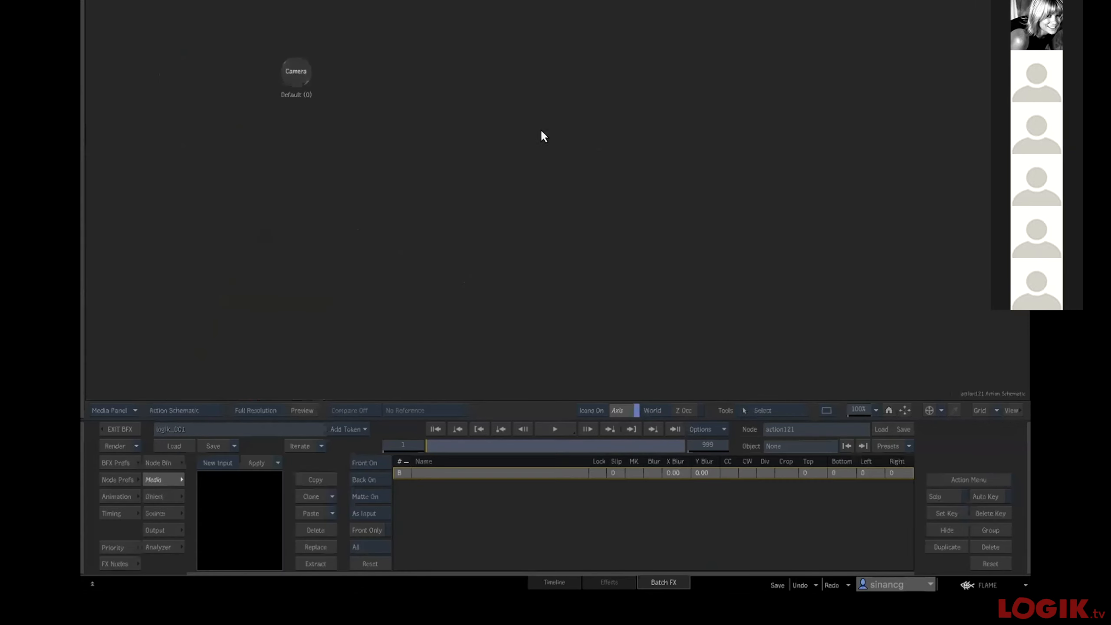
click(158, 463)
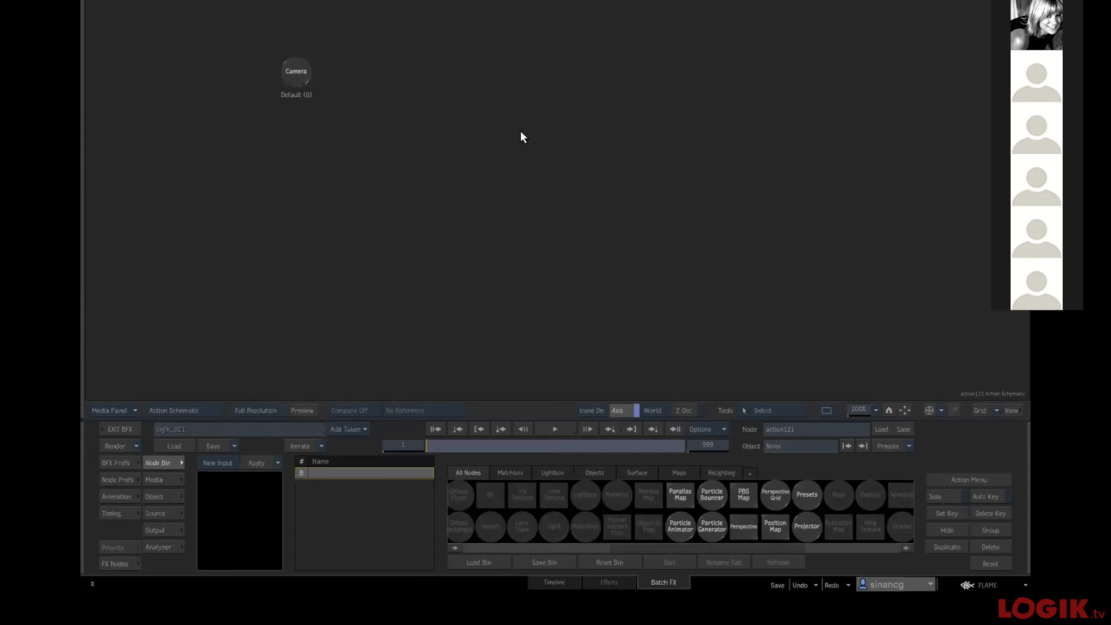
key(Escape)
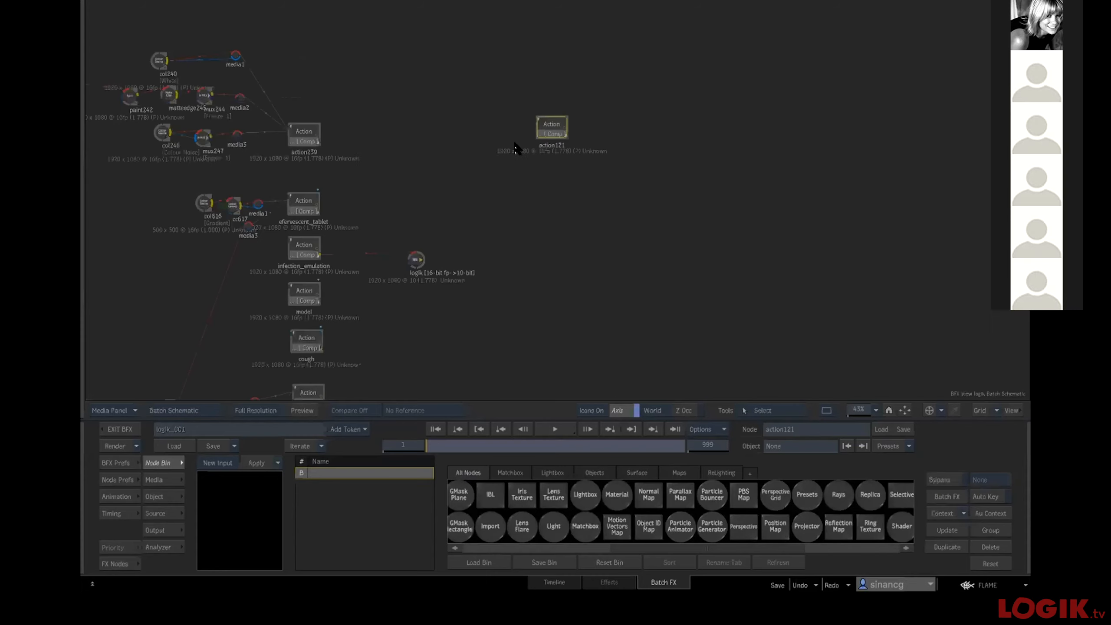
click(117, 562)
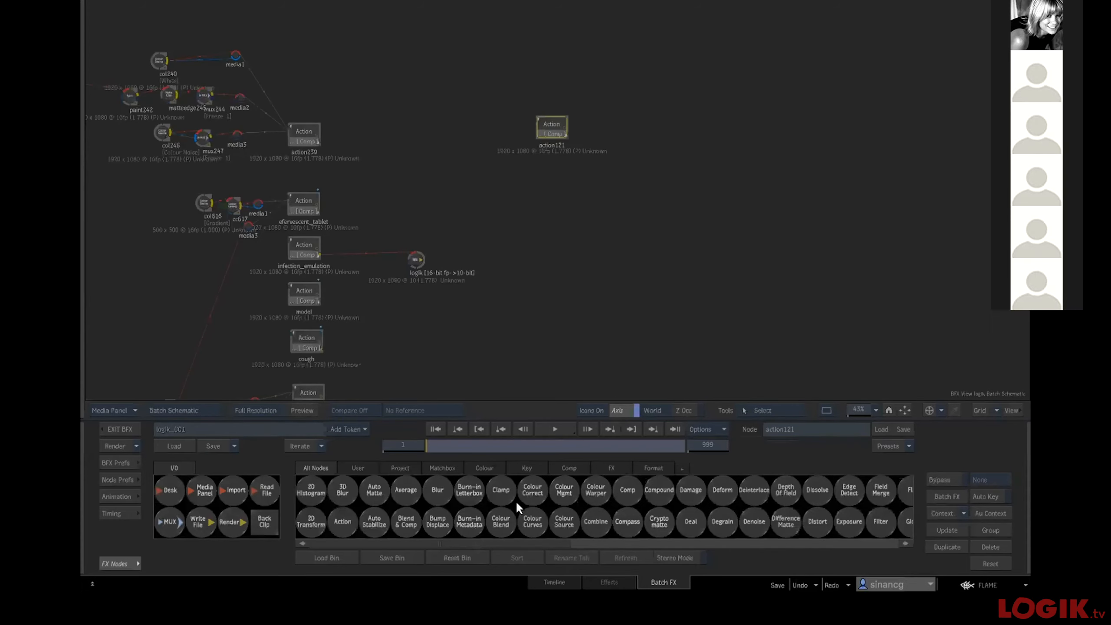
Add a Colour Correct node beside action121 and link it to the Action through a new media layer.
drag(530, 481, 483, 130)
click(551, 127)
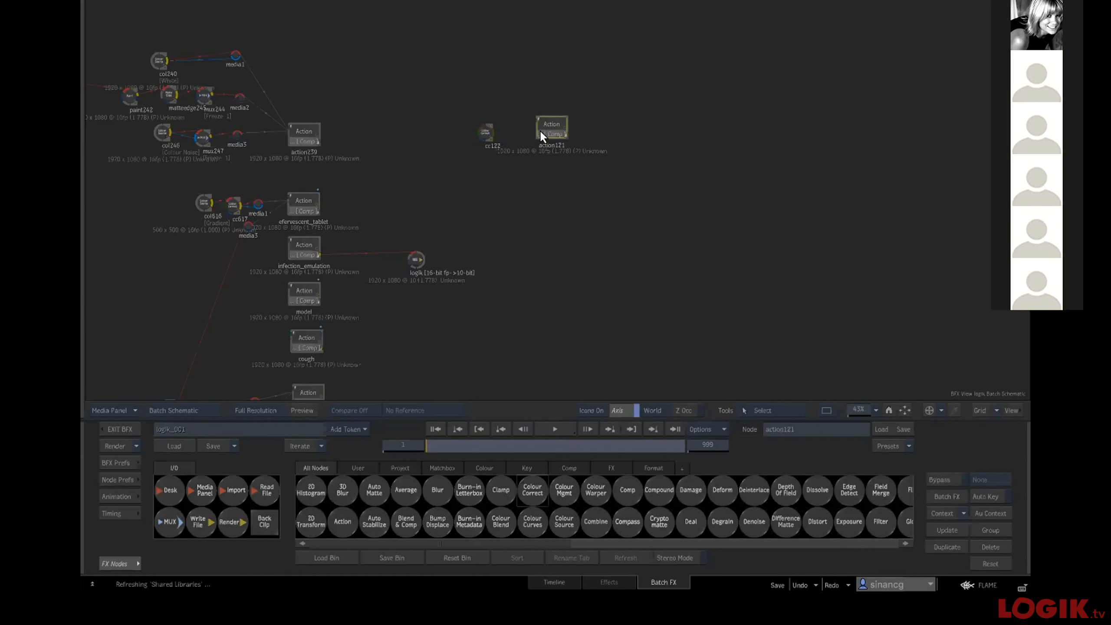
mouse_move(547, 118)
mouse_down()
mouse_move(577, 113)
mouse_move(495, 127)
mouse_move(546, 120)
mouse_up()
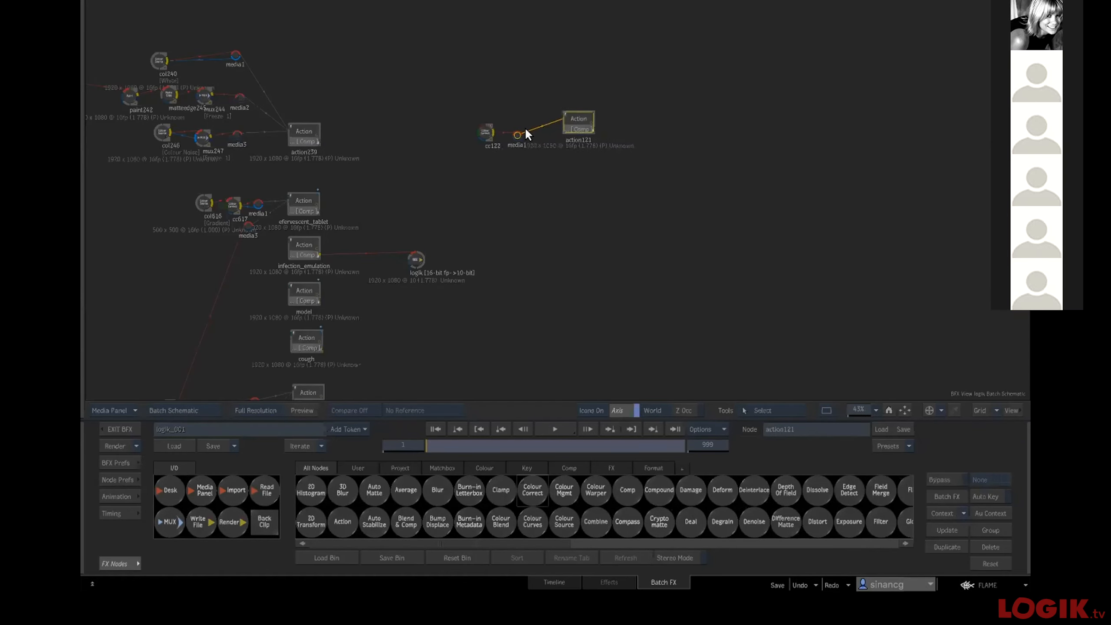
Add a Colour Source node as the media input of action121 and open the Action's schematic.
click(476, 137)
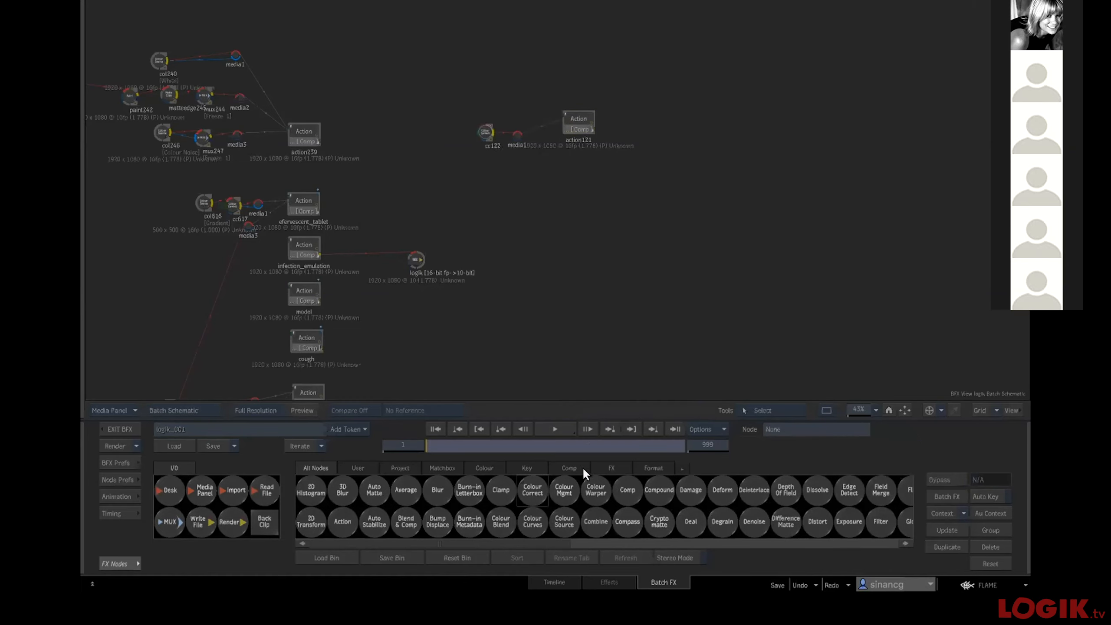
drag(563, 523, 580, 107)
double_click(562, 109)
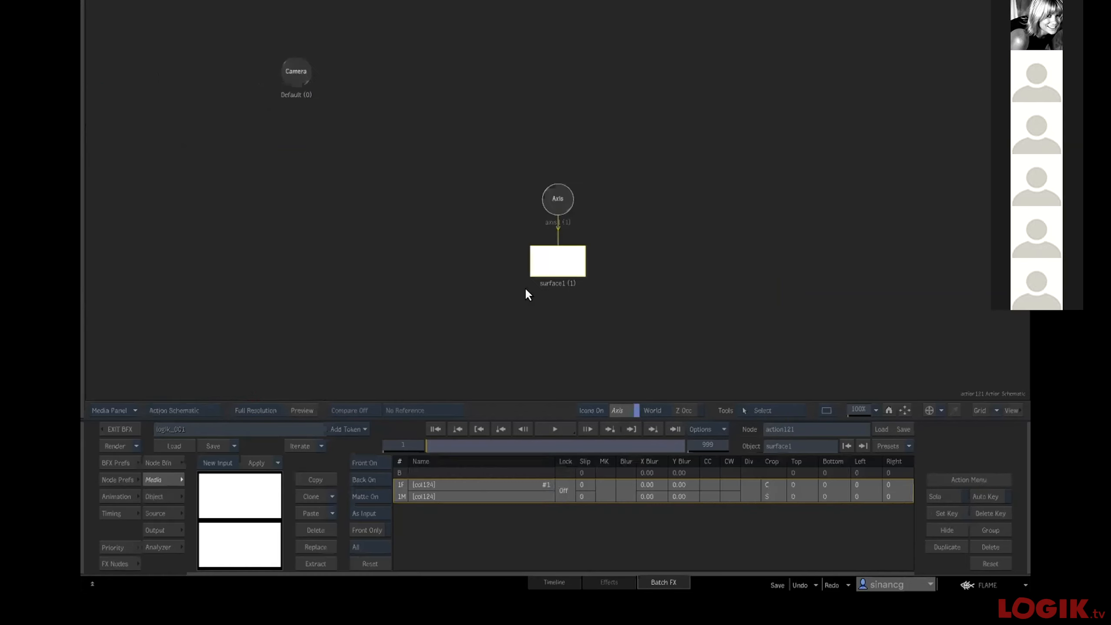
Scale the surface's axis to 30, move it to X -570.99 and rotate it 82° in Y.
click(552, 192)
key(F4)
drag(313, 513, 339, 506)
drag(572, 202, 430, 200)
drag(288, 511, 300, 512)
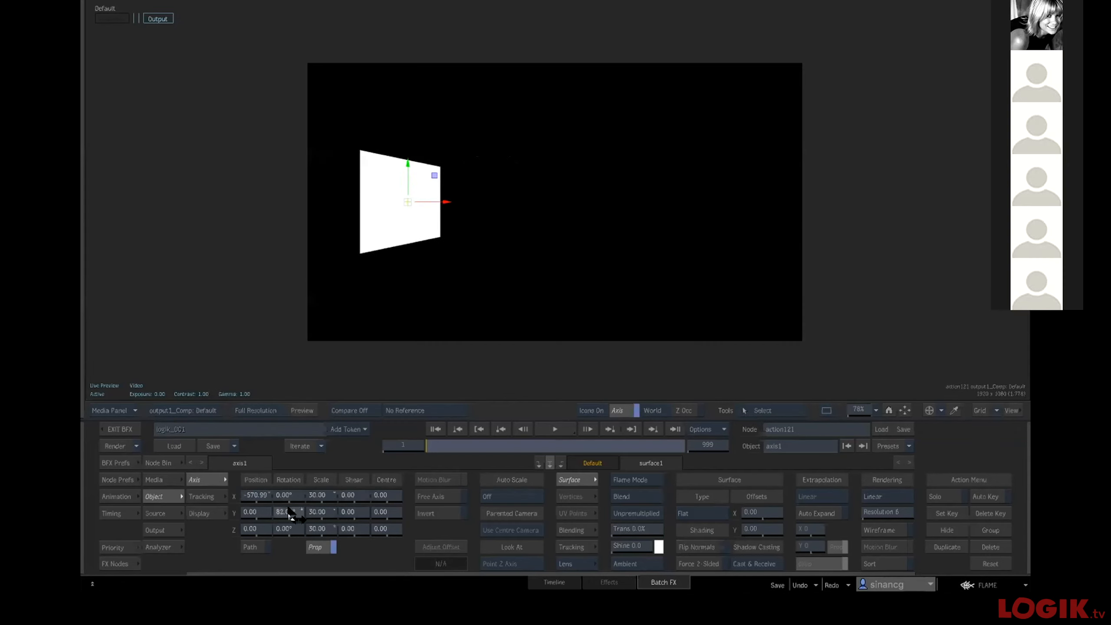
Attach a Particle Generator node to the surface and show the Action schematic.
key(ctrl+f)
key(p)
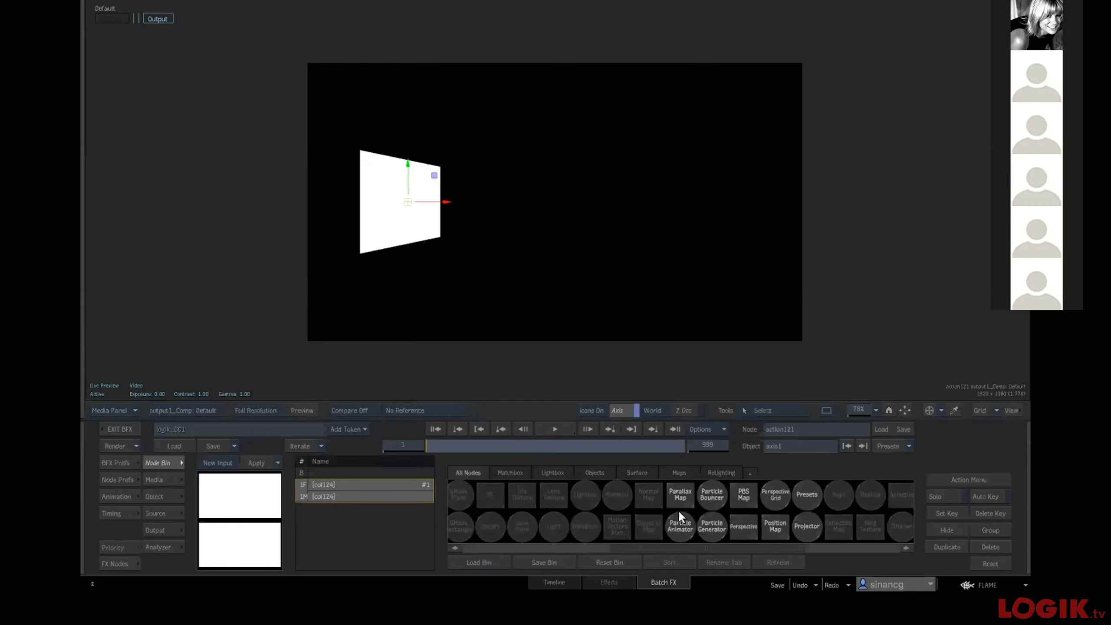
double_click(709, 525)
key(grave)
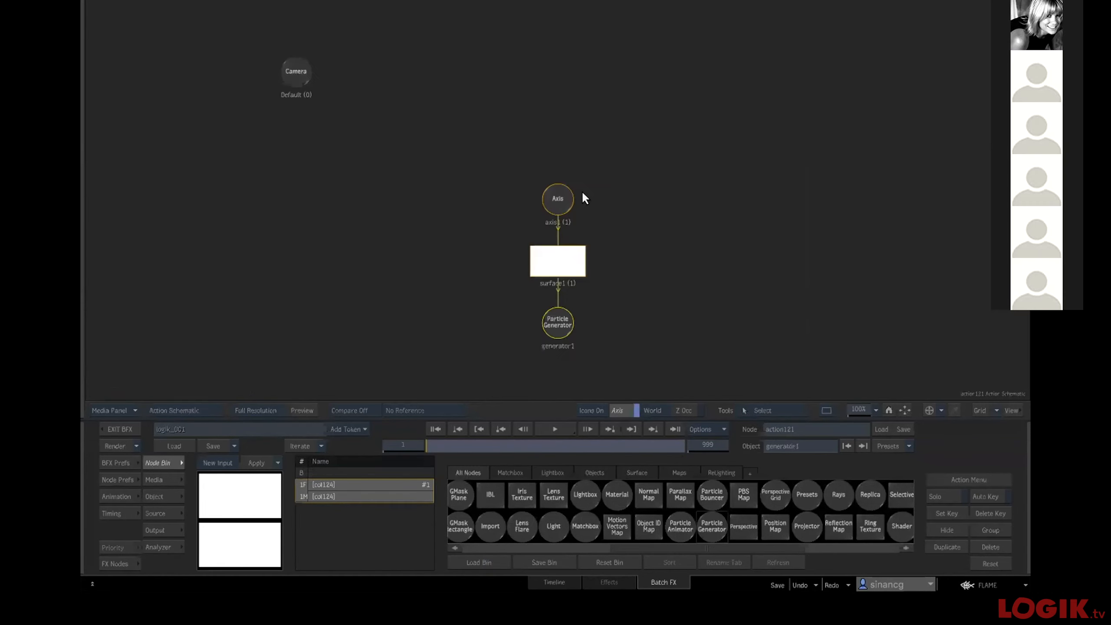
Set the surface's transparency to 100% and play back the particle emission in the output view.
click(559, 249)
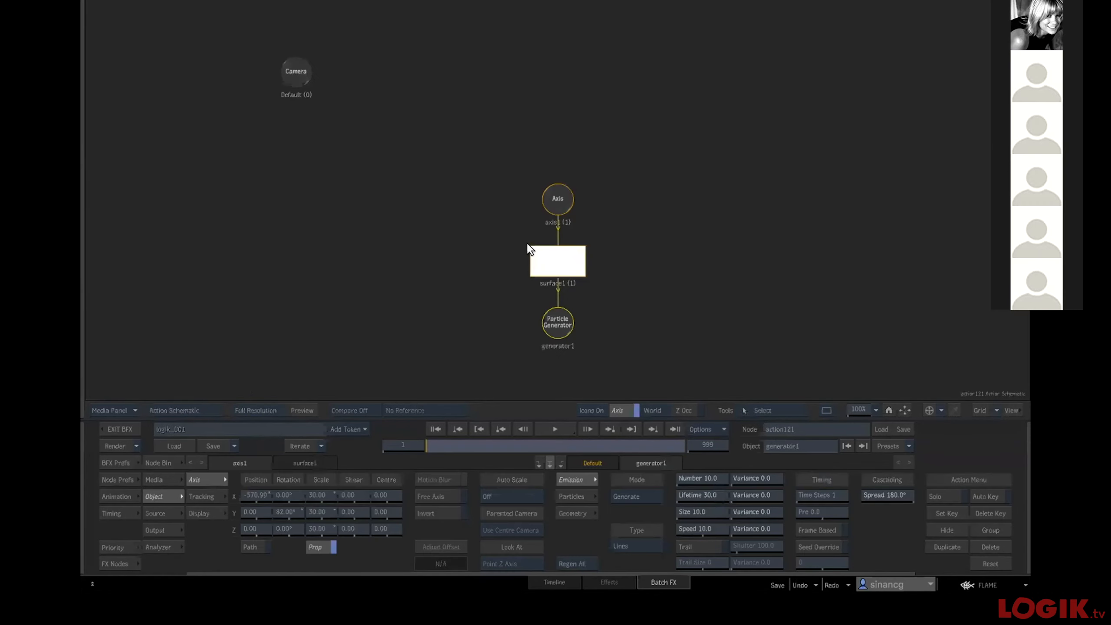
drag(657, 527, 743, 517)
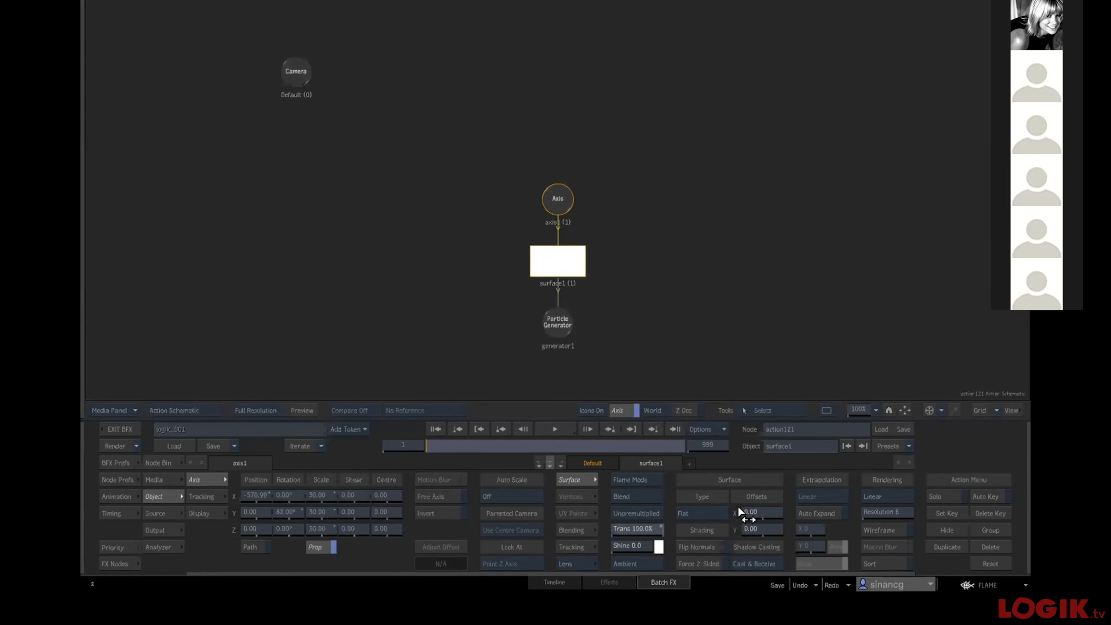
key(grave)
click(555, 427)
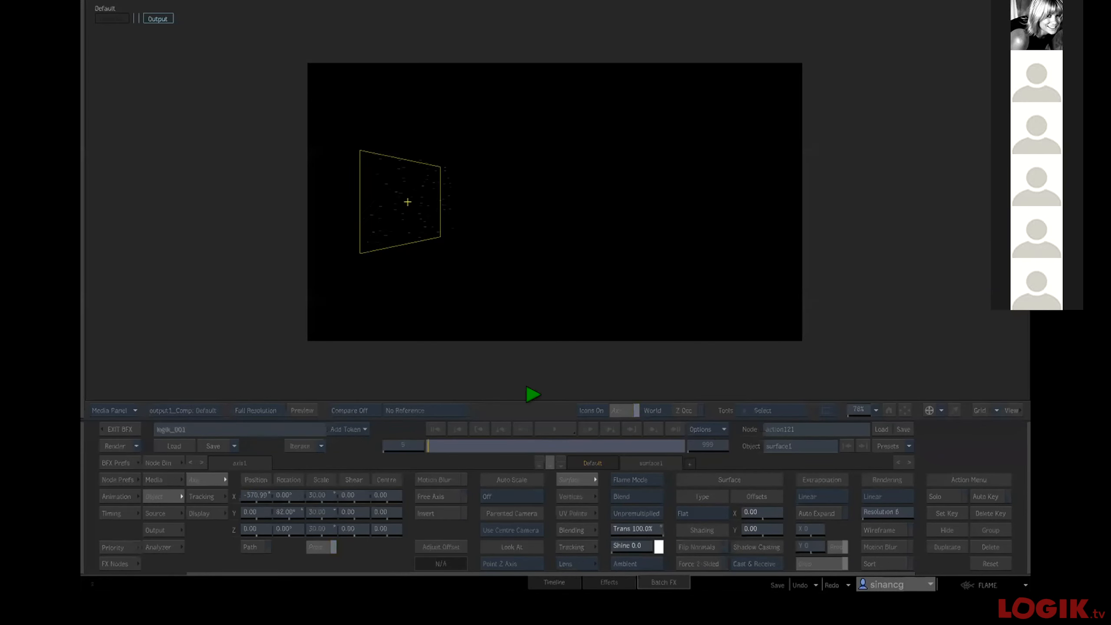
click(451, 246)
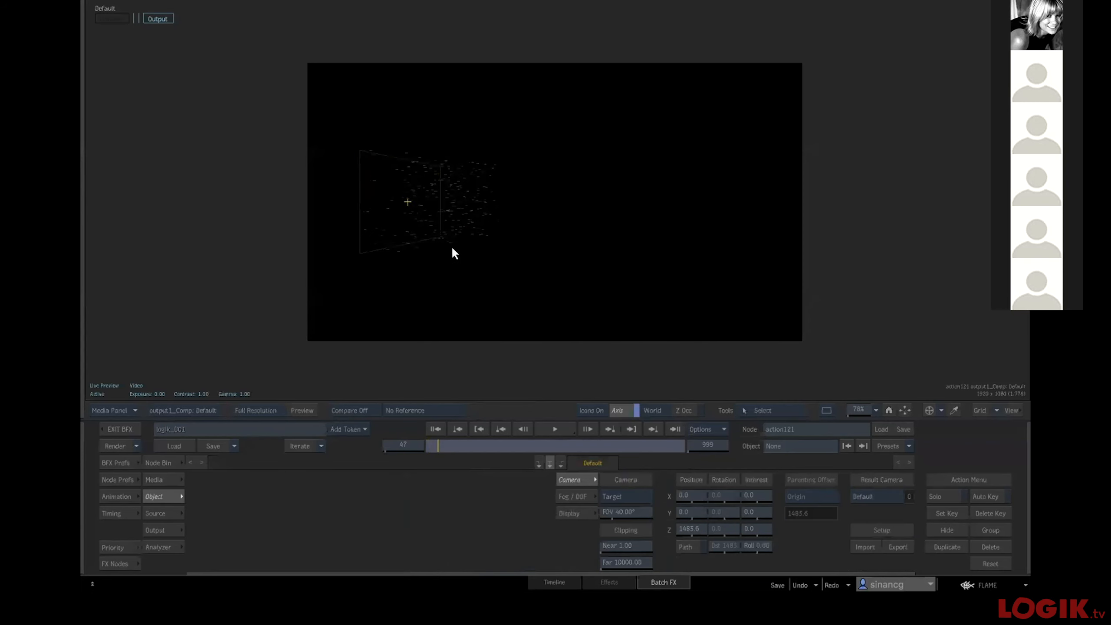
Move the axis, surface and generator chain higher in the schematic and show the Particle Generator's emission settings.
key(grave)
click(551, 321)
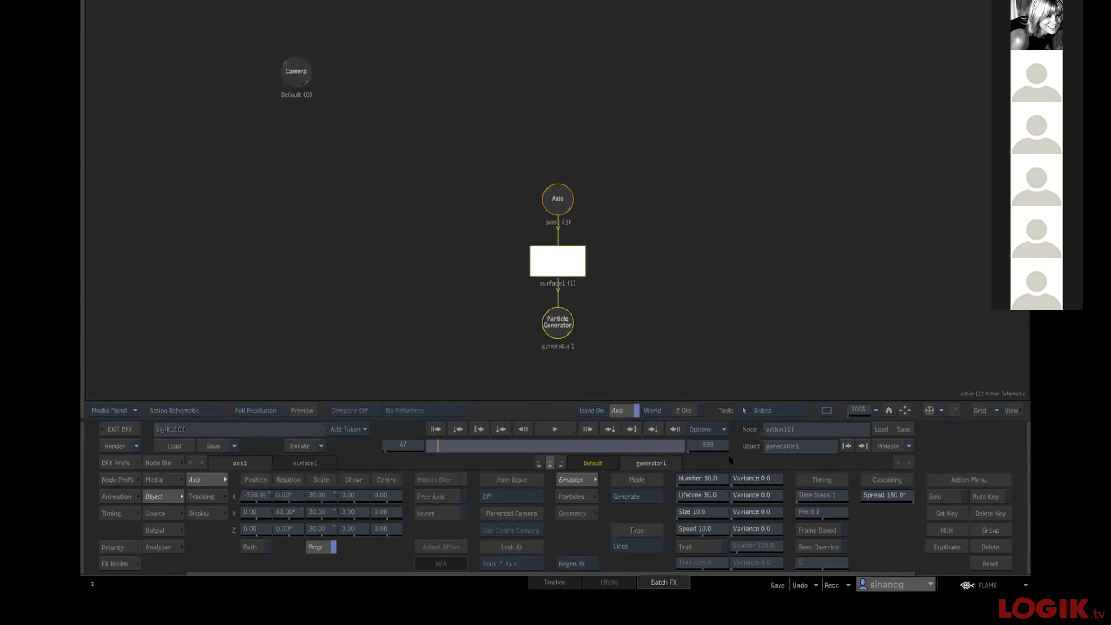
click(550, 191)
drag(550, 191, 524, 125)
click(467, 217)
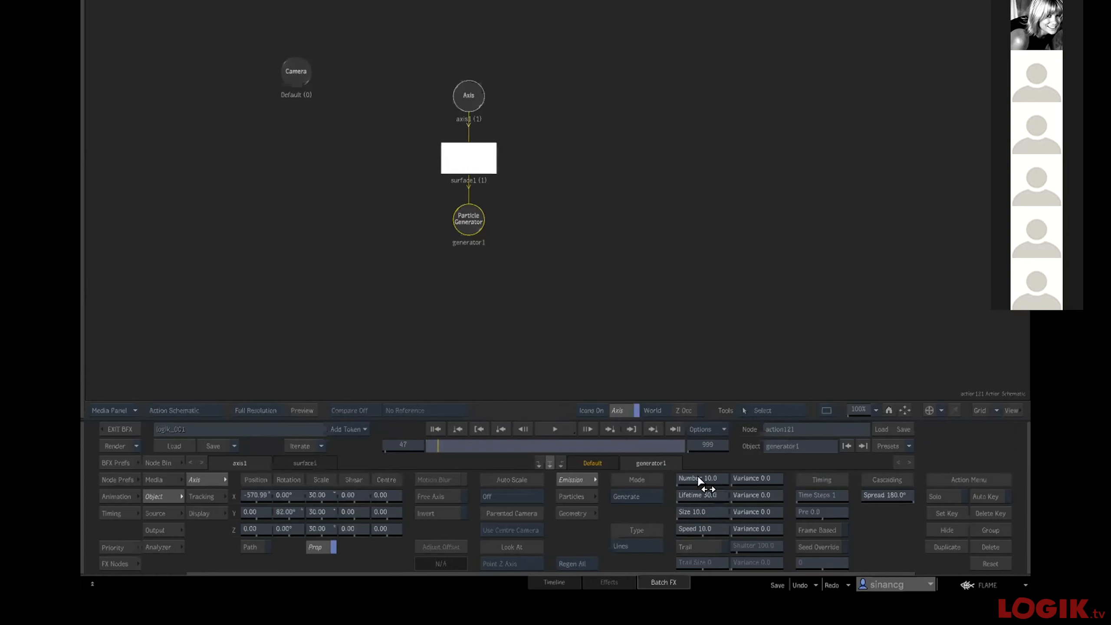
drag(463, 216, 464, 215)
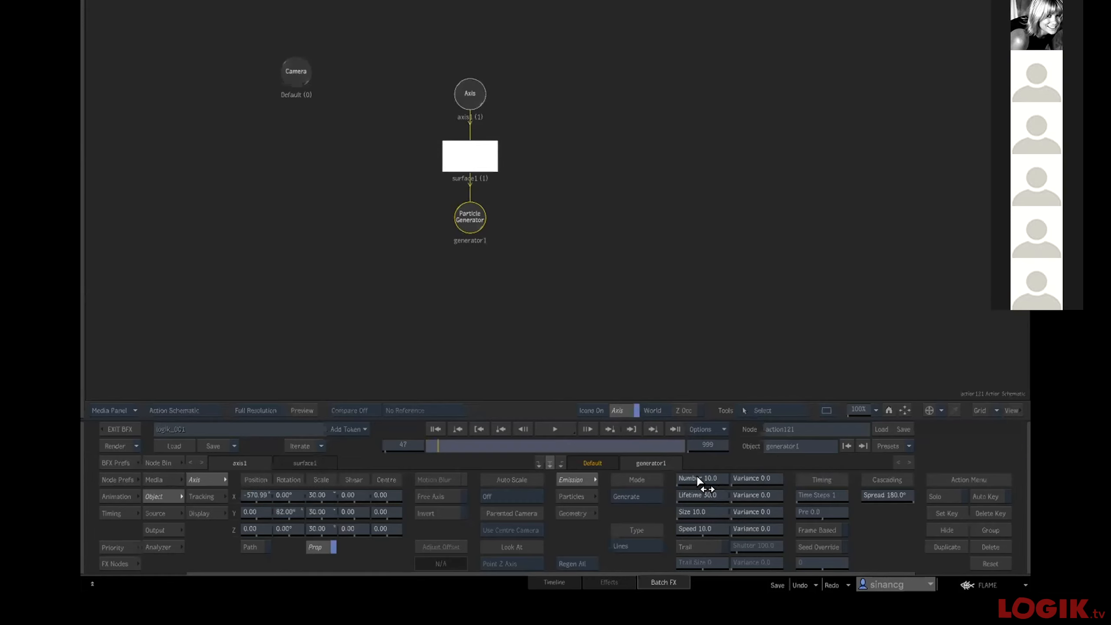
Play back the emission close up in the output view to examine the line particles.
key(F4)
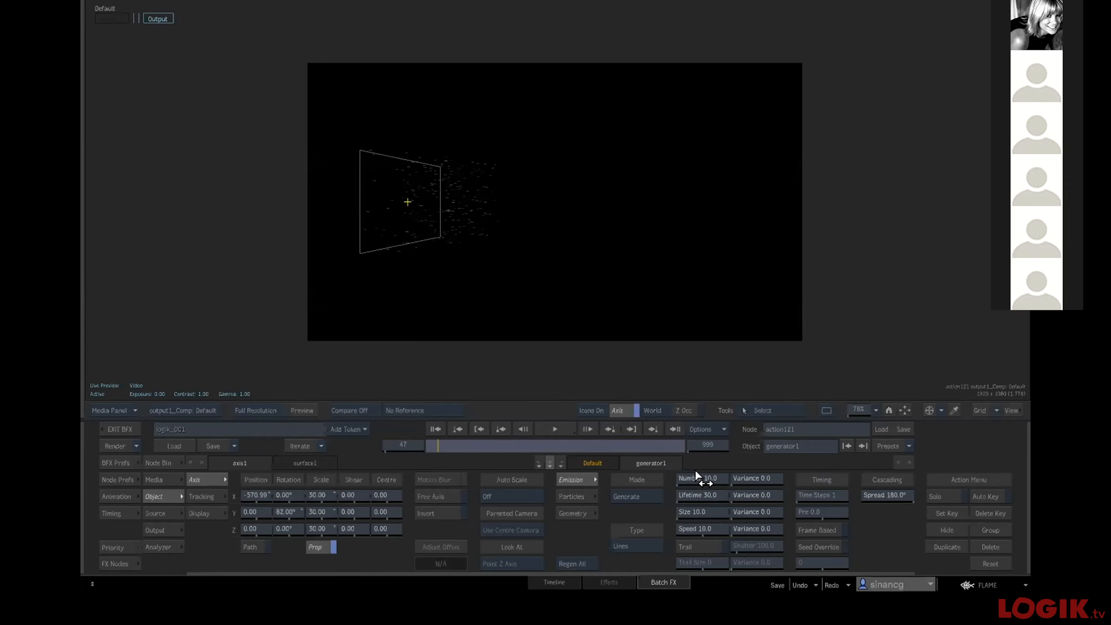
drag(607, 317, 645, 319)
click(548, 427)
click(535, 415)
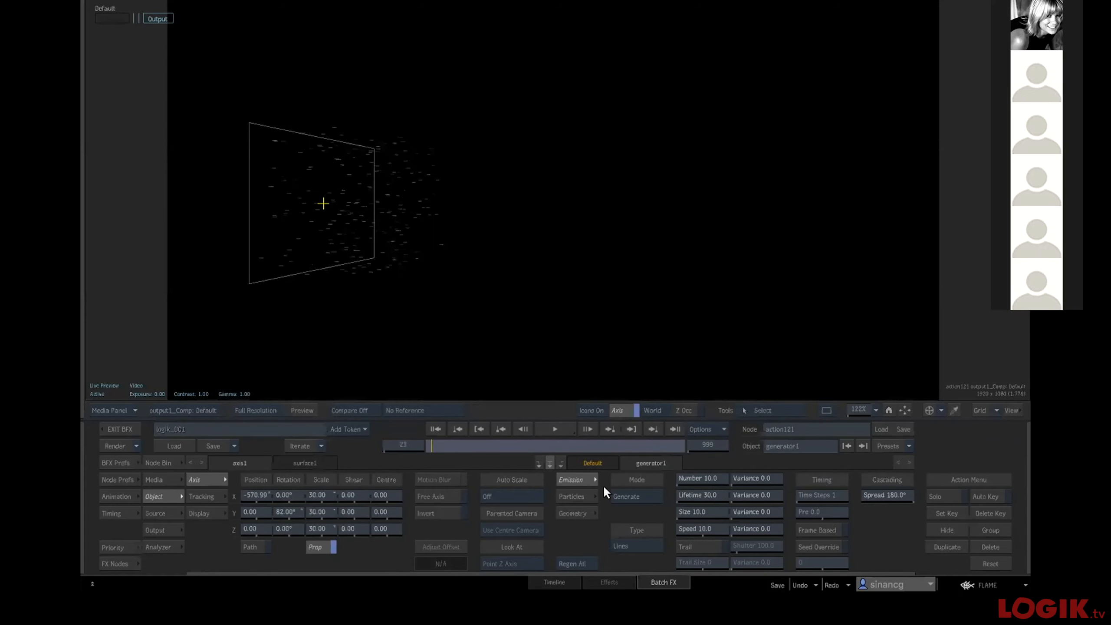
Change the particle type to Quads and set the particle size to 4.
click(644, 546)
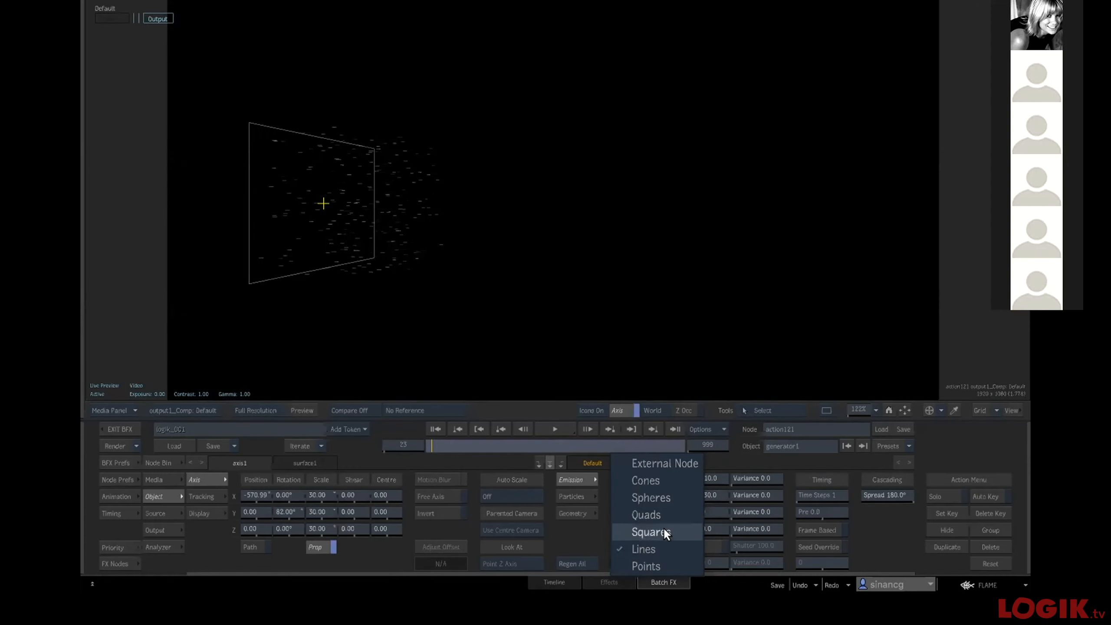
click(662, 514)
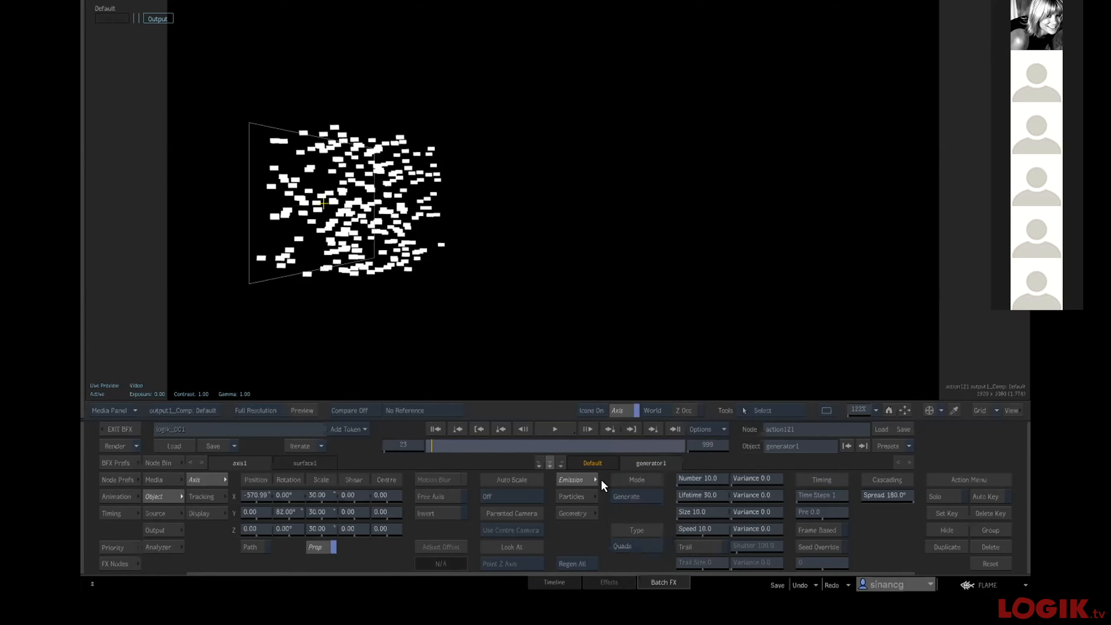
drag(699, 513, 695, 512)
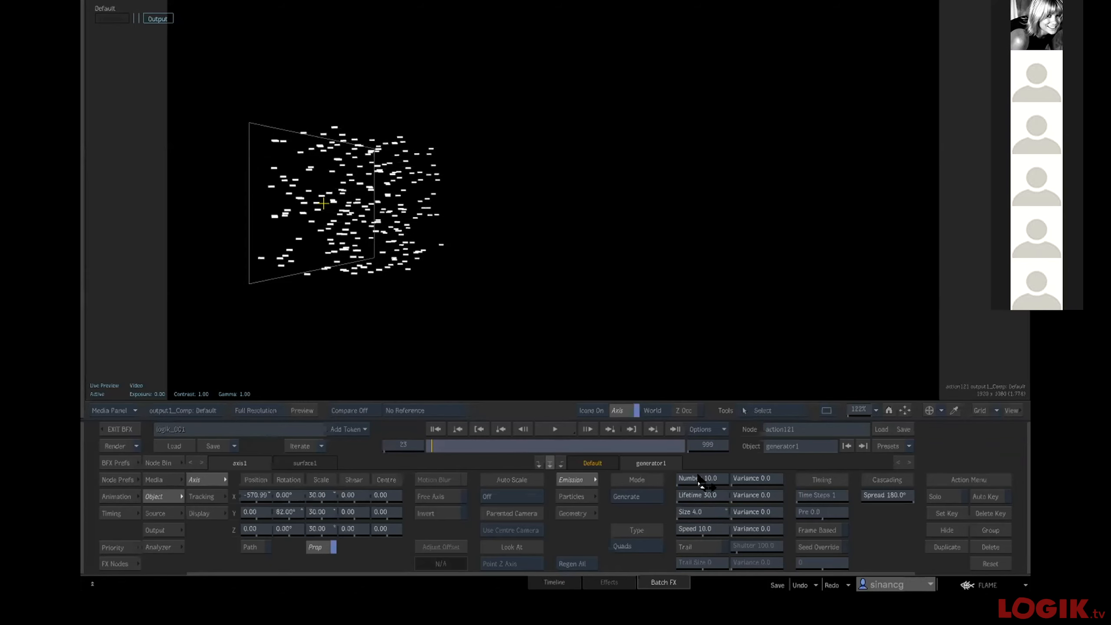
Set the particle number to 10 with a number variance of 4.
drag(698, 478, 701, 477)
drag(763, 477, 745, 474)
click(749, 476)
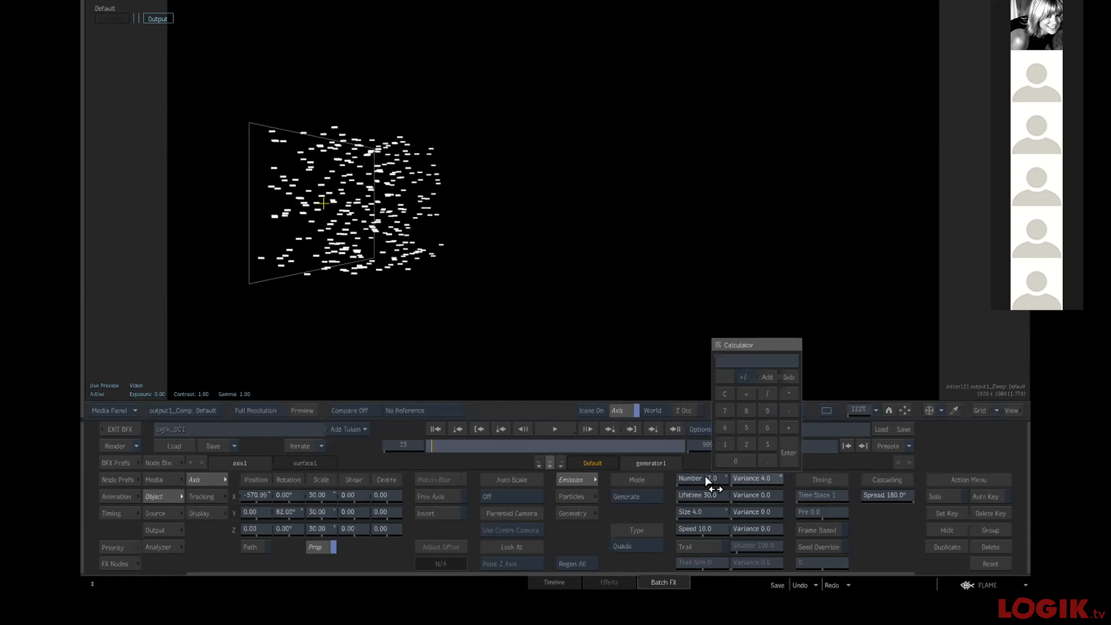
click(706, 478)
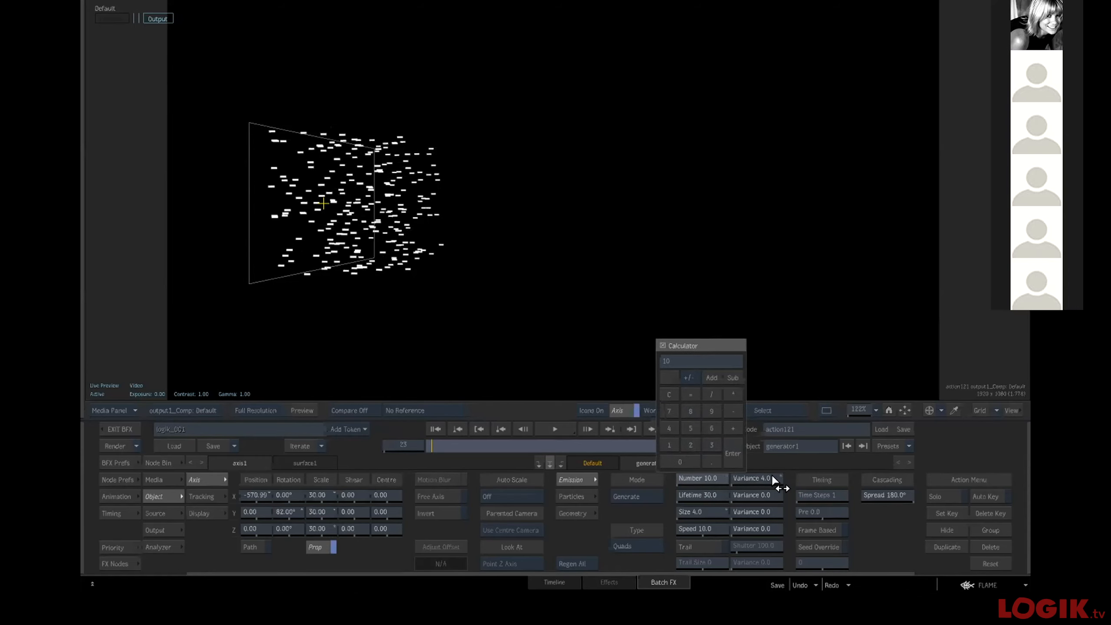
click(727, 443)
click(782, 477)
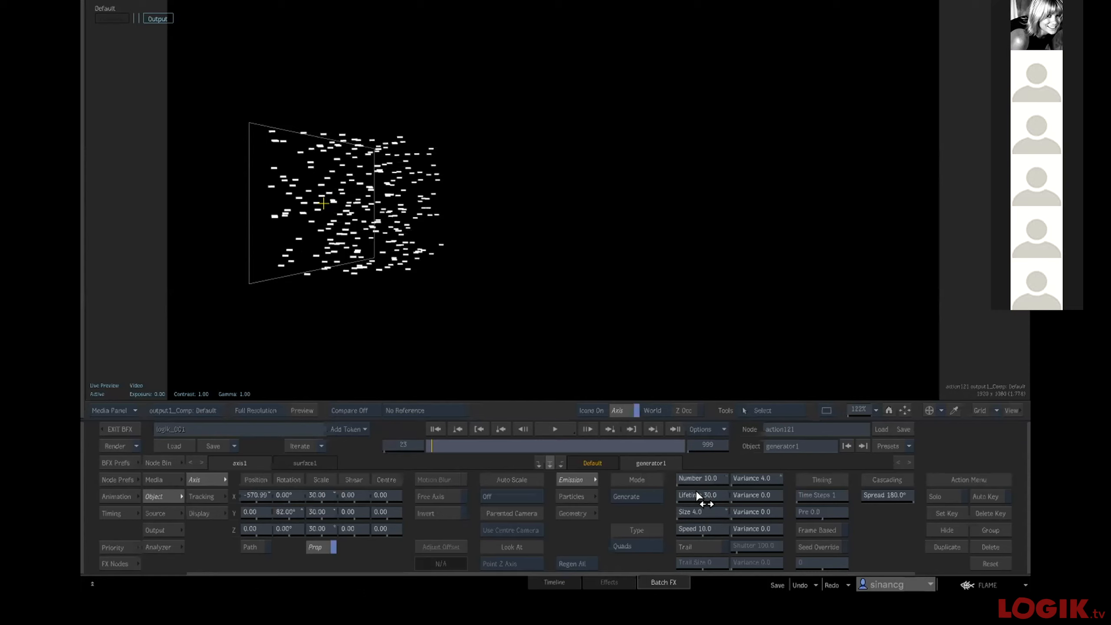
Set the particle lifetime to 74 and play the emission through to frame 90.
drag(709, 493, 722, 494)
click(554, 429)
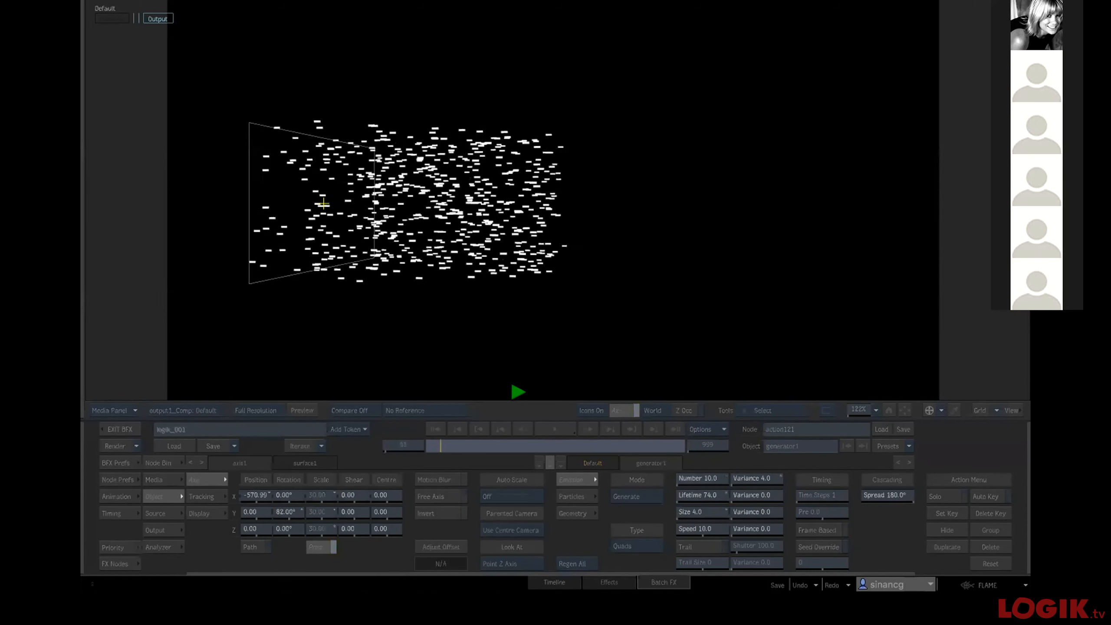
click(442, 440)
drag(444, 439, 449, 441)
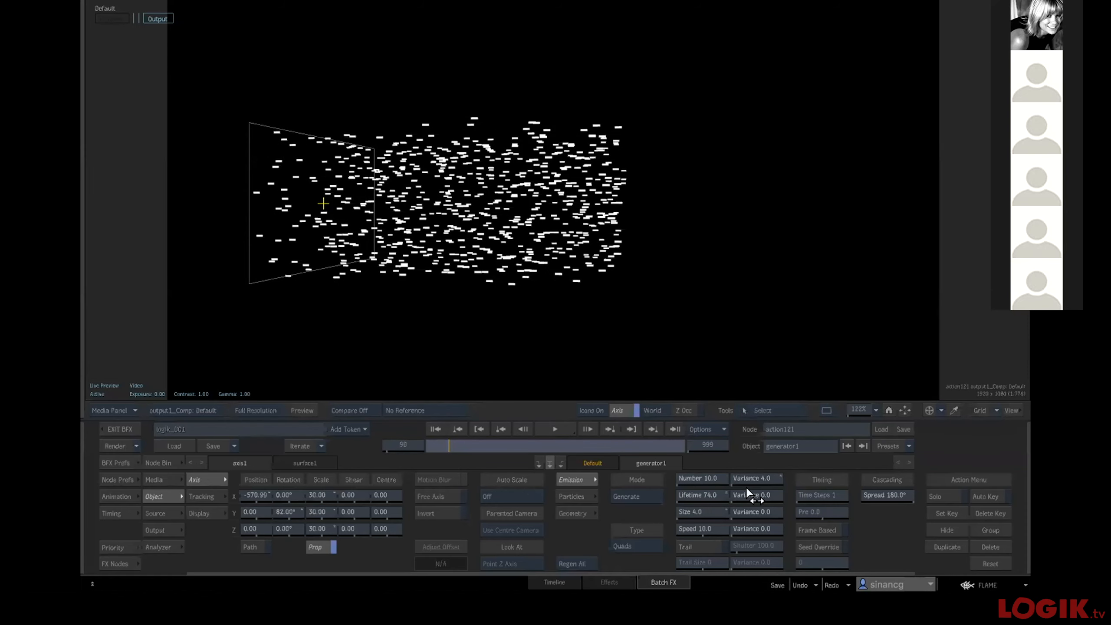
Raise the lifetime variance, switch the particles to Squares, and set size 24, speed 14 and speed variance 9.
mouse_move(748, 496)
mouse_down()
mouse_move(763, 495)
mouse_move(751, 495)
mouse_up()
click(636, 546)
click(636, 557)
drag(696, 510, 761, 528)
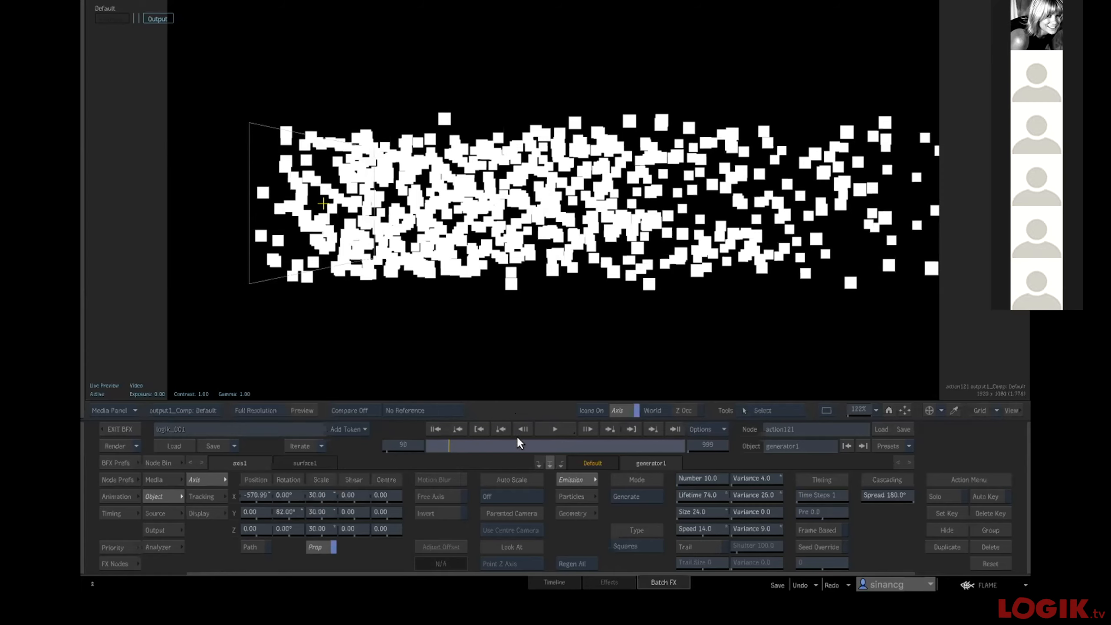
Look through the generator's Particles and Geometry settings and return to its Emission settings.
click(573, 492)
click(578, 511)
click(578, 475)
Delete the axis, surface and Particle Generator chain and go back to frame 1.
key(F4)
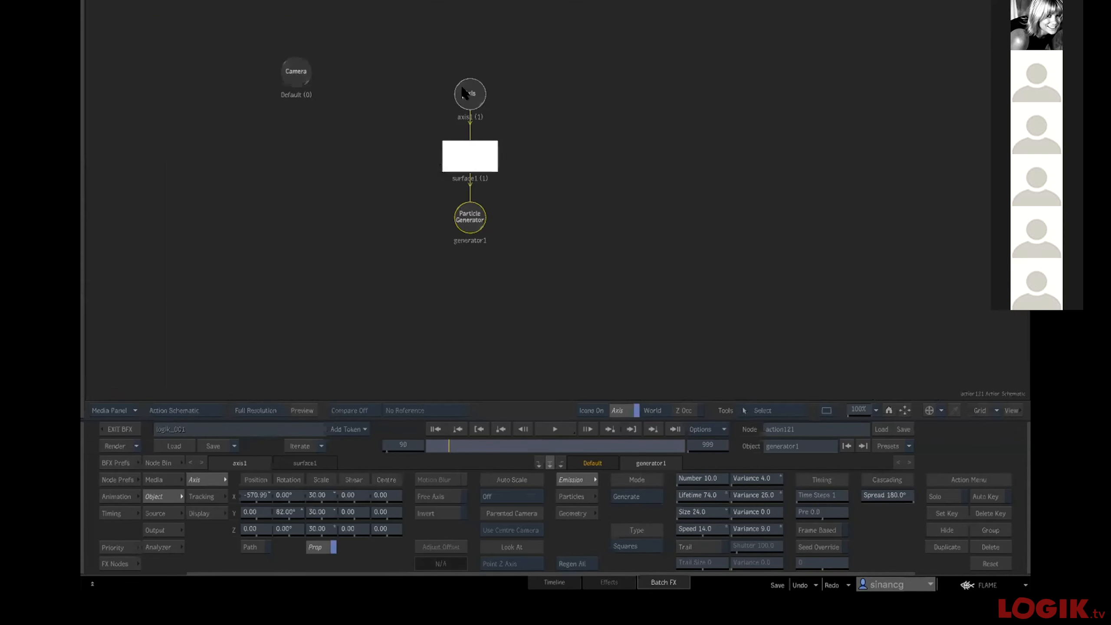
drag(465, 89, 463, 144)
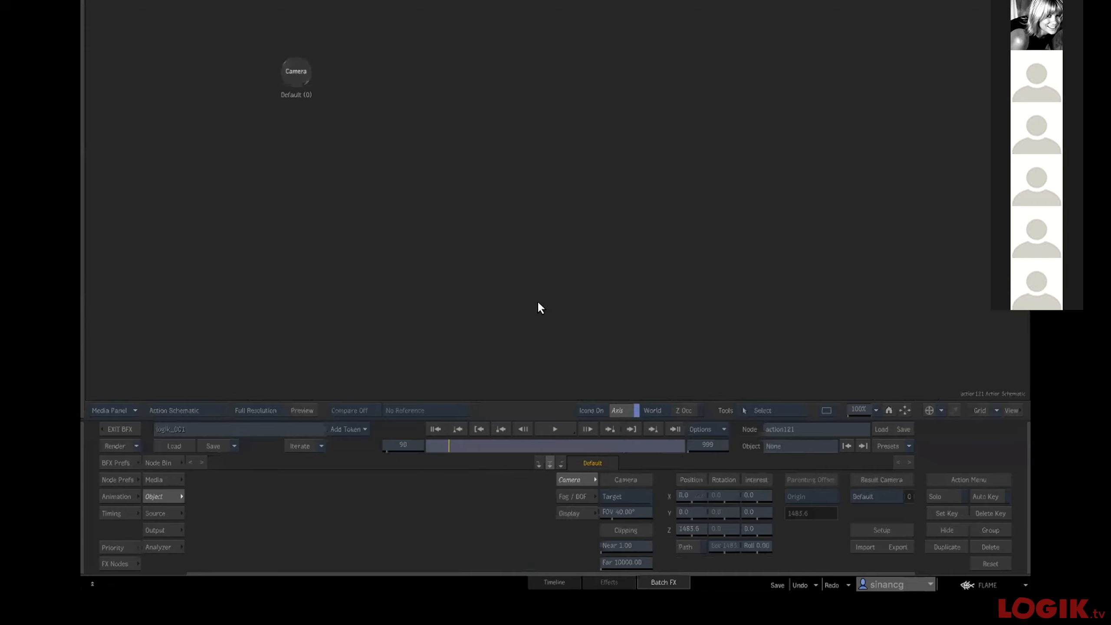
click(434, 428)
Create a fresh surface from the col124 media, attach a Particle Generator to it and show the output view.
click(167, 479)
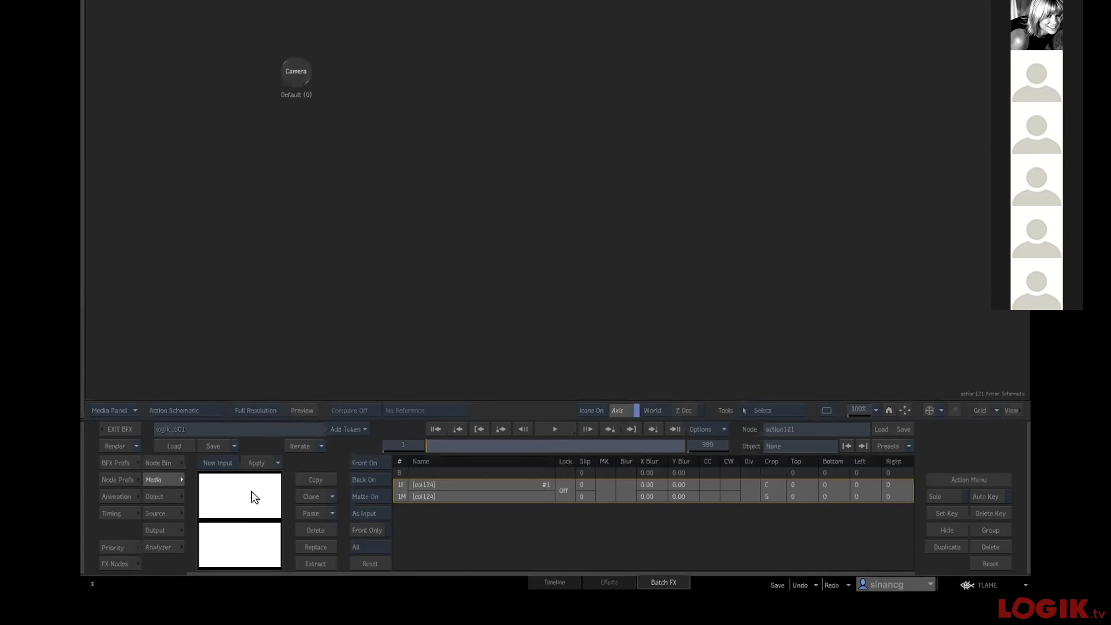
drag(252, 491, 457, 123)
click(551, 280)
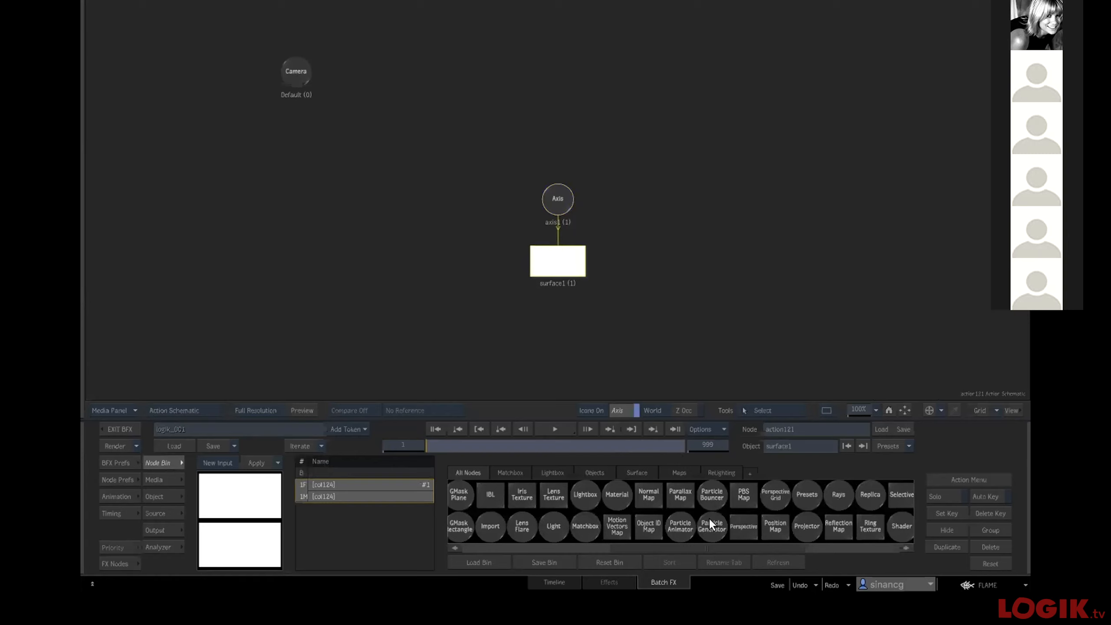
drag(710, 524, 564, 330)
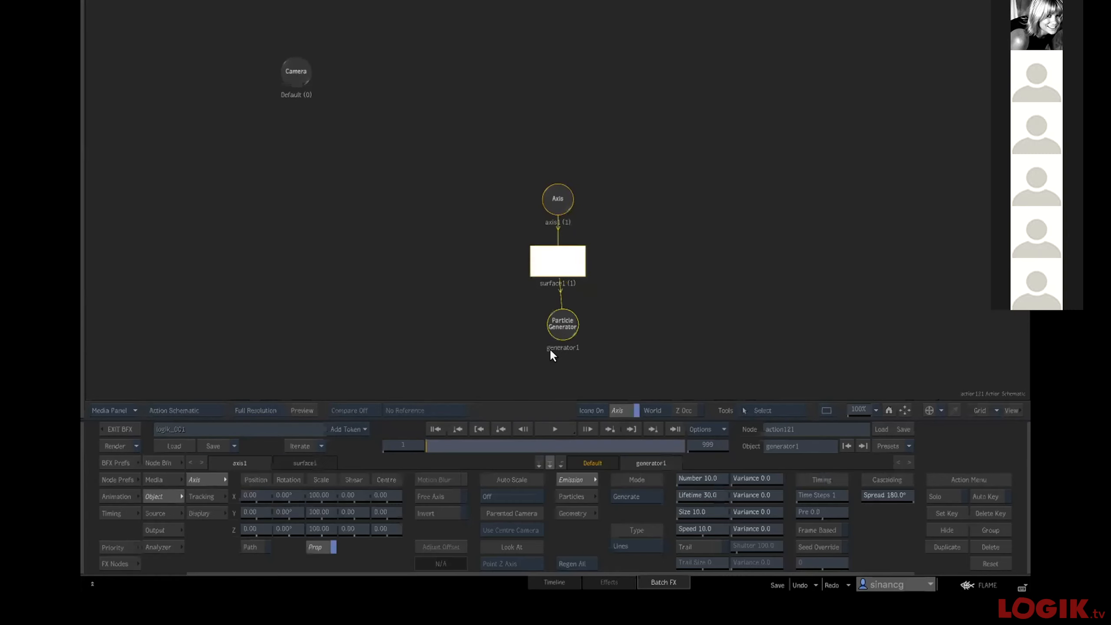
key(F4)
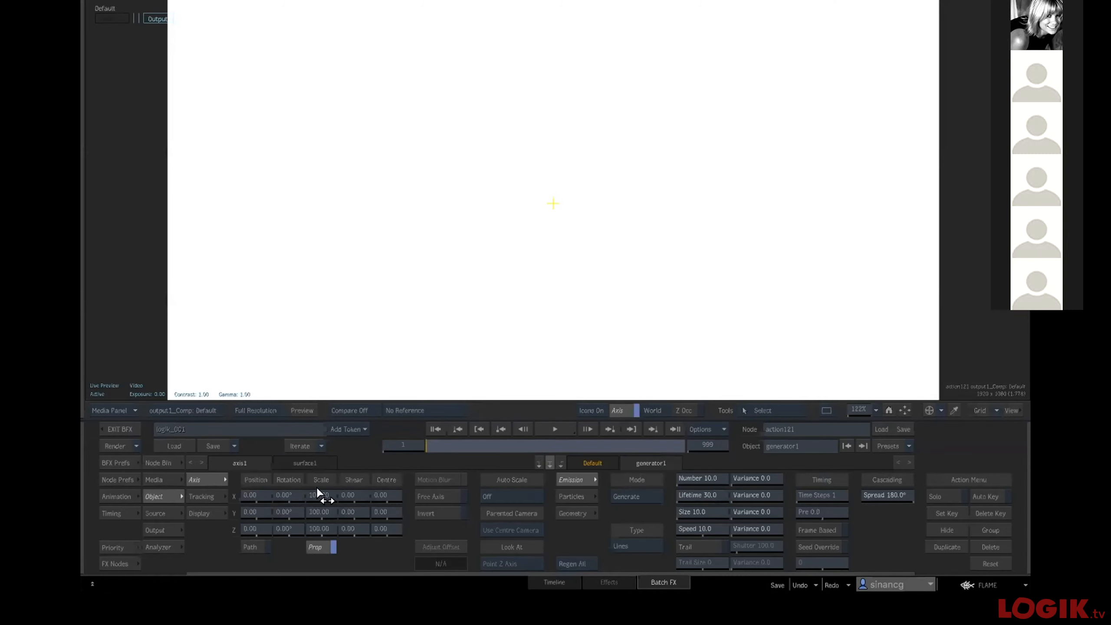
Scale the surface's axis proportionally to 43 and rotate it 68° in Y, checking the particle emission in playback.
drag(327, 509, 303, 508)
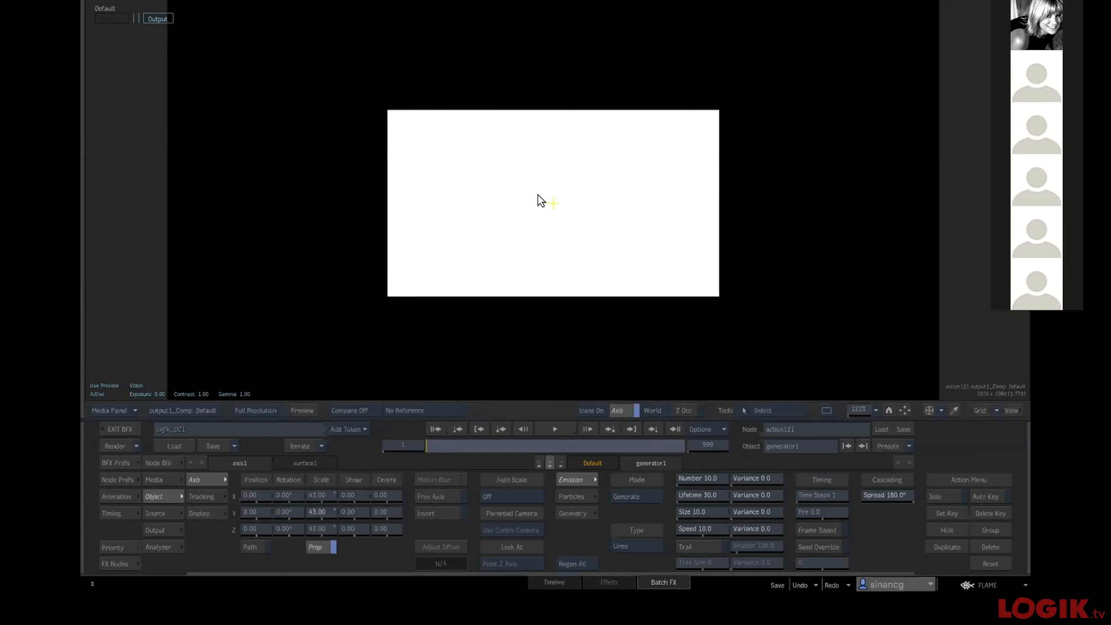
drag(298, 504, 308, 504)
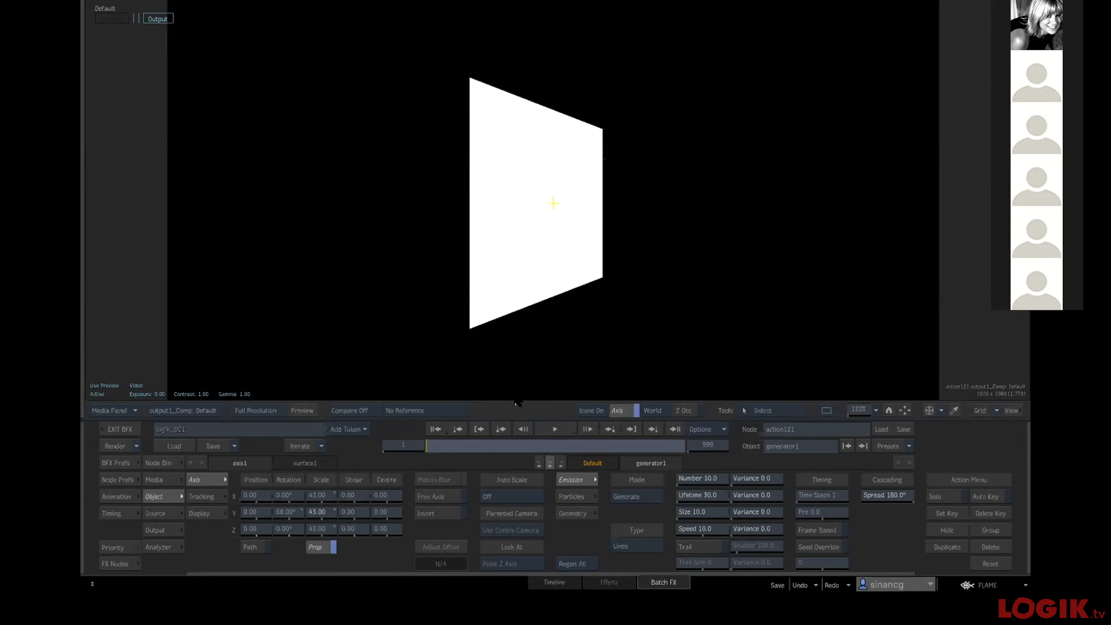
drag(466, 439, 485, 439)
click(557, 425)
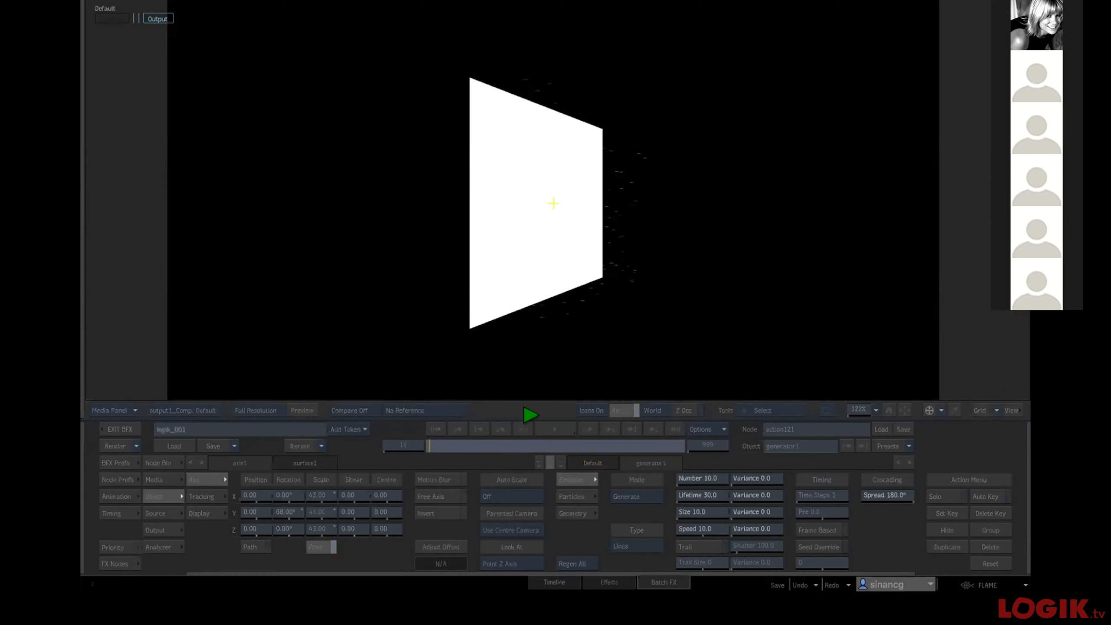
click(563, 400)
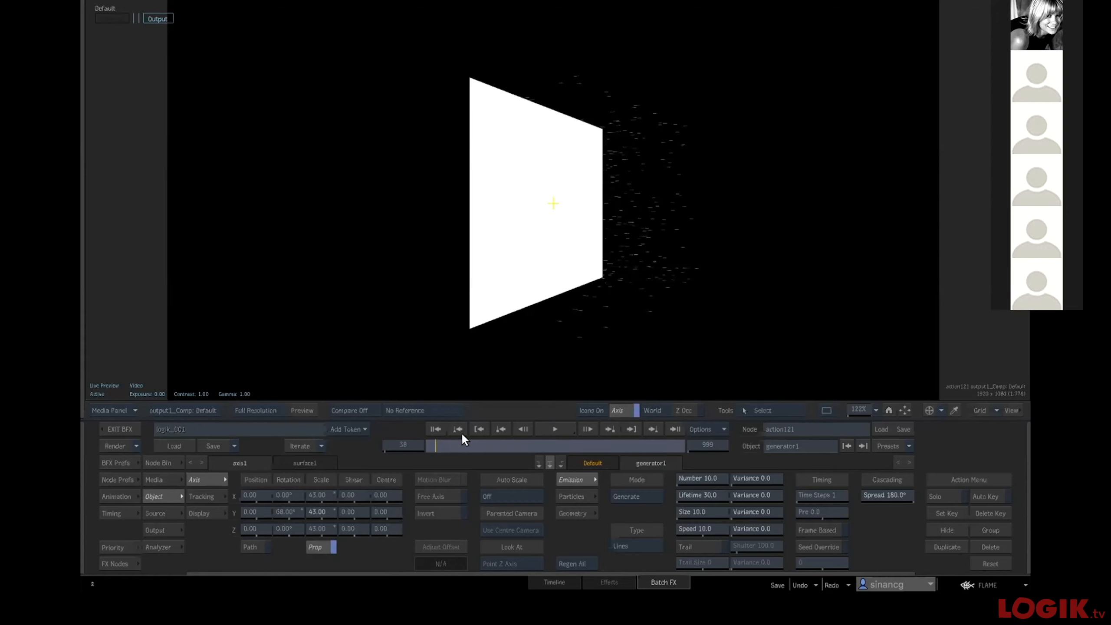
Select surface1 in the schematic and change its surface type to Extended Bicubic.
key(shift+i)
key(F8)
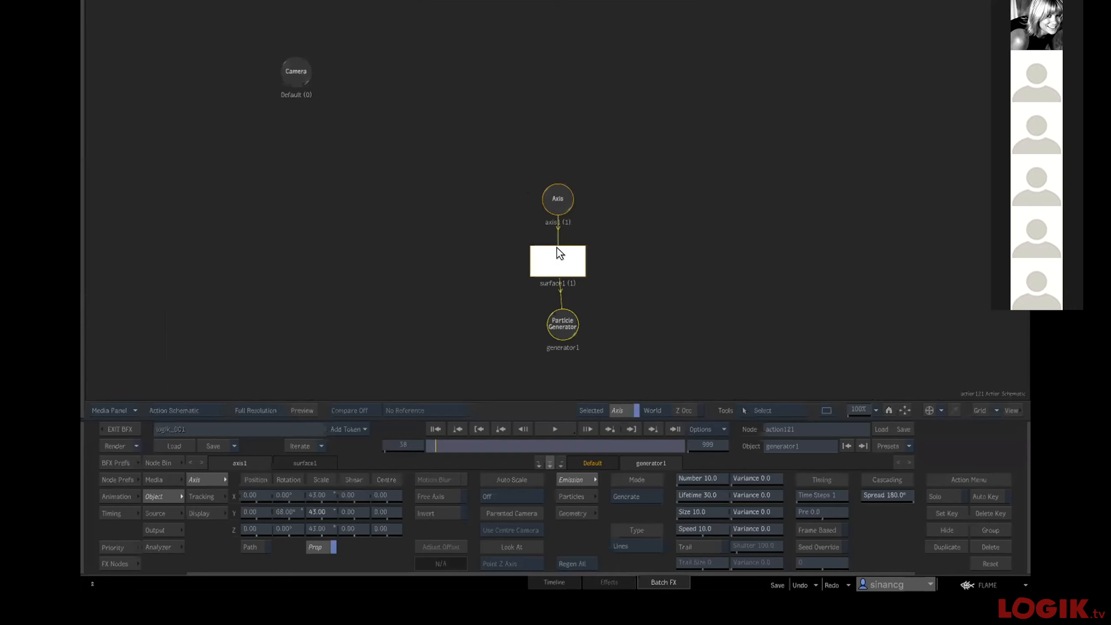
click(555, 254)
key(F4)
click(638, 496)
click(643, 498)
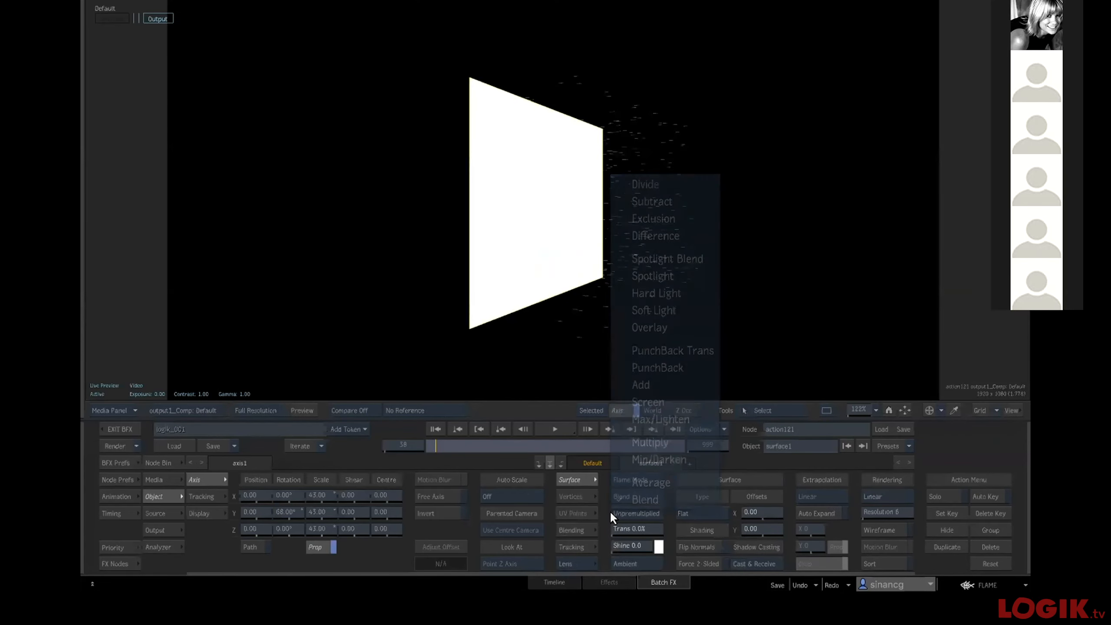
click(696, 510)
click(717, 463)
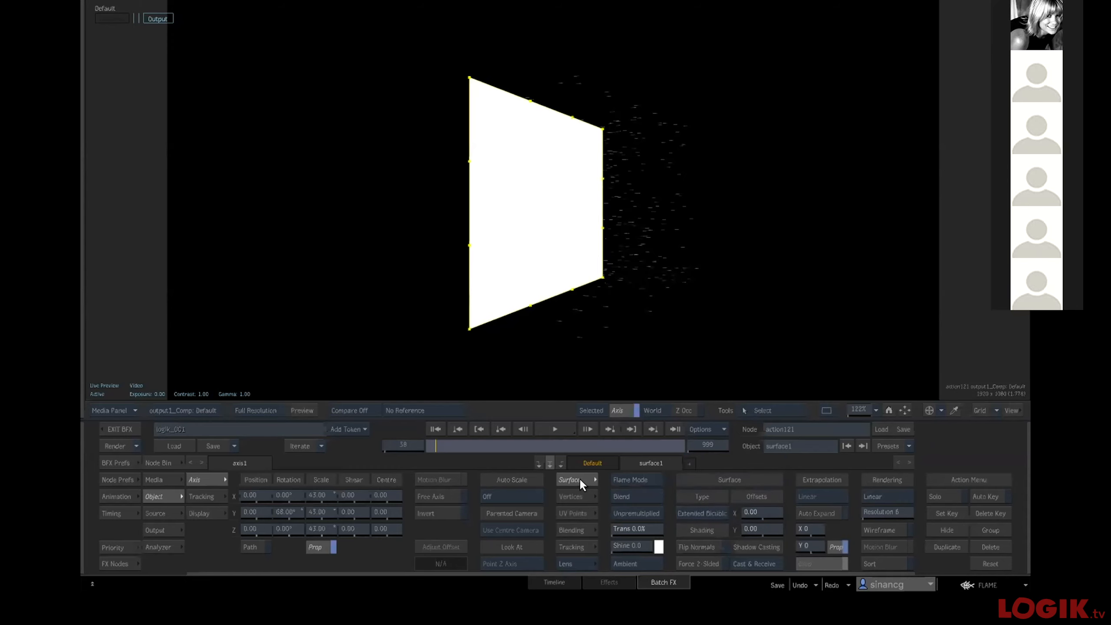
Subdivide the surface's mesh once and set the surface transparency to 100%.
click(577, 495)
click(695, 477)
click(574, 478)
drag(625, 530, 705, 491)
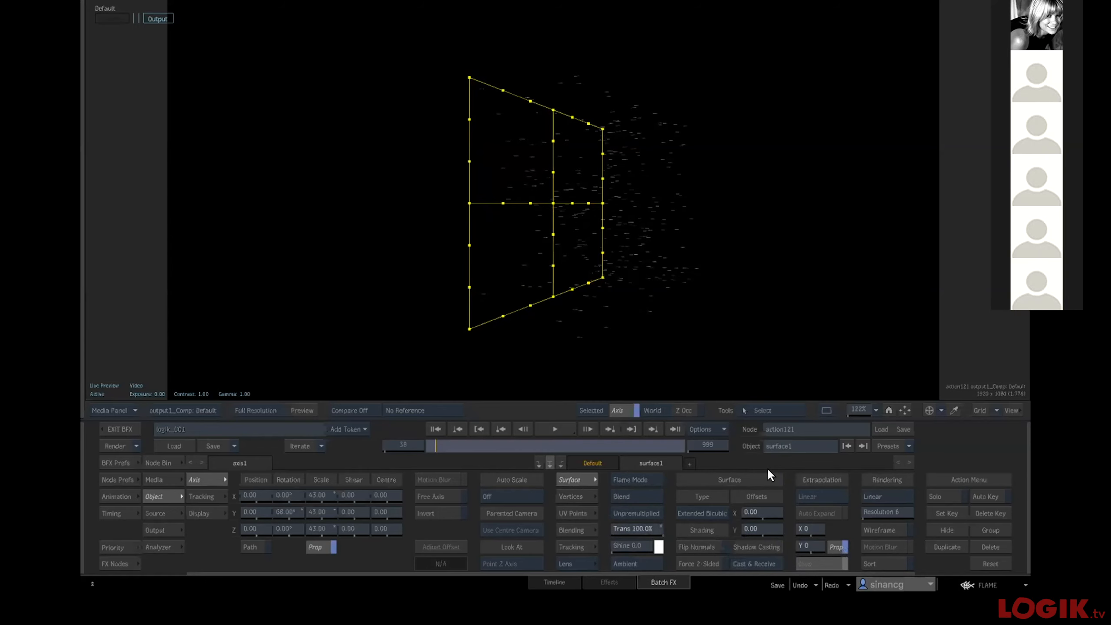
Curve the surface's two side edges and its lower edge with the vertex tangent handles, and play the particles from the start.
click(577, 495)
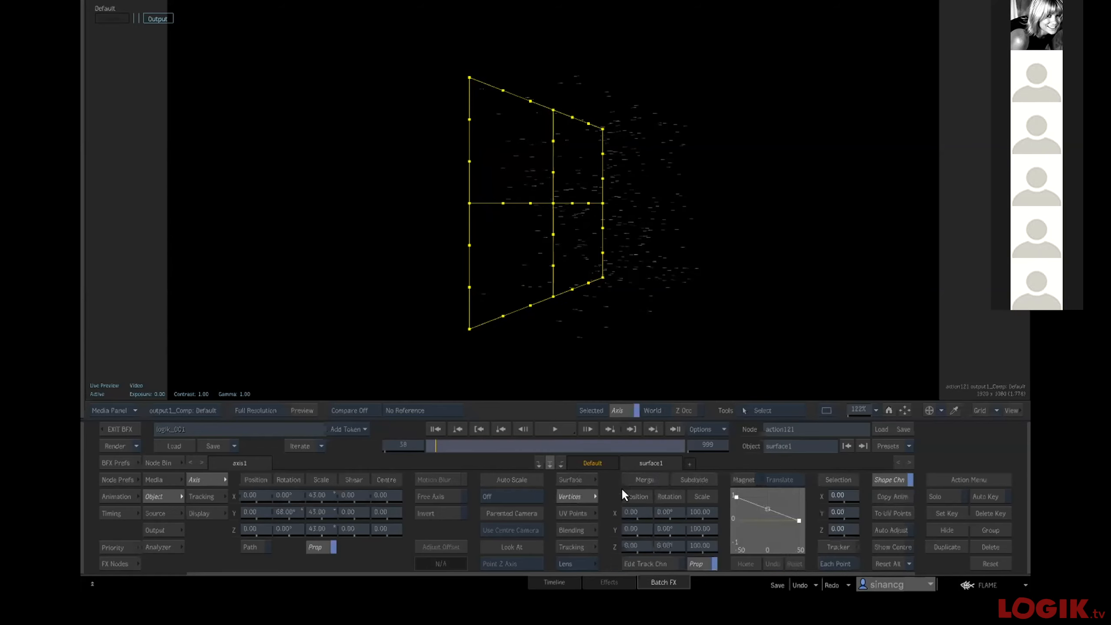
drag(603, 178, 648, 167)
click(603, 225)
drag(637, 251, 546, 327)
drag(469, 246, 506, 250)
drag(469, 162, 496, 145)
click(431, 427)
click(540, 427)
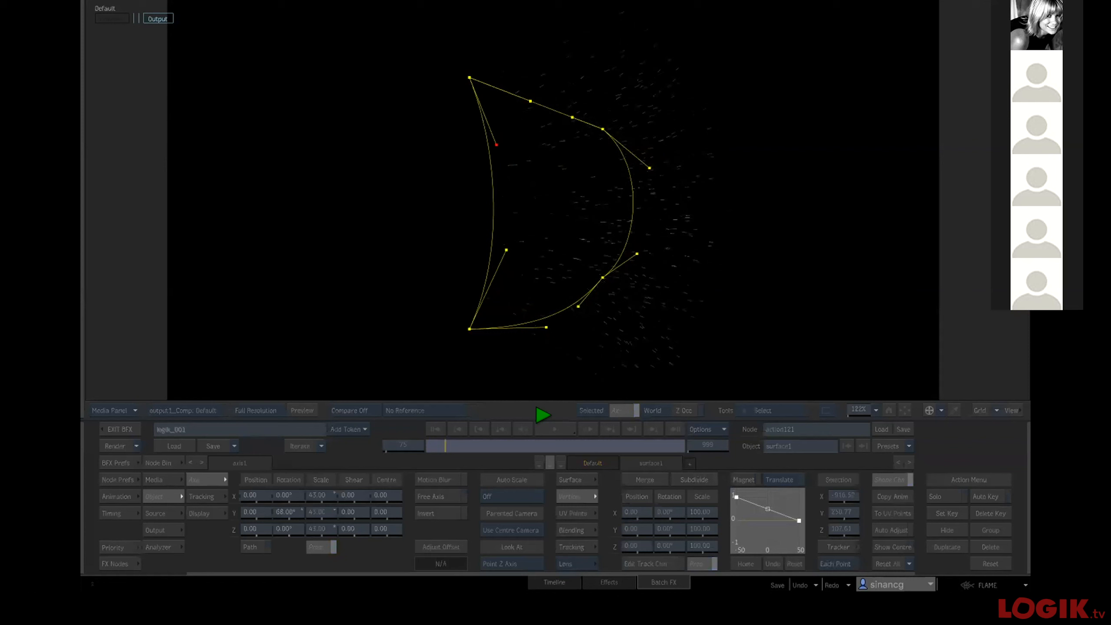
click(546, 415)
Round the surface's upper edge with its tangent handles and lower the upper-left corner vertex, checking the emission in playback.
mouse_move(646, 164)
mouse_down()
mouse_move(621, 171)
mouse_move(636, 172)
mouse_up()
drag(530, 101, 511, 67)
click(552, 426)
click(581, 208)
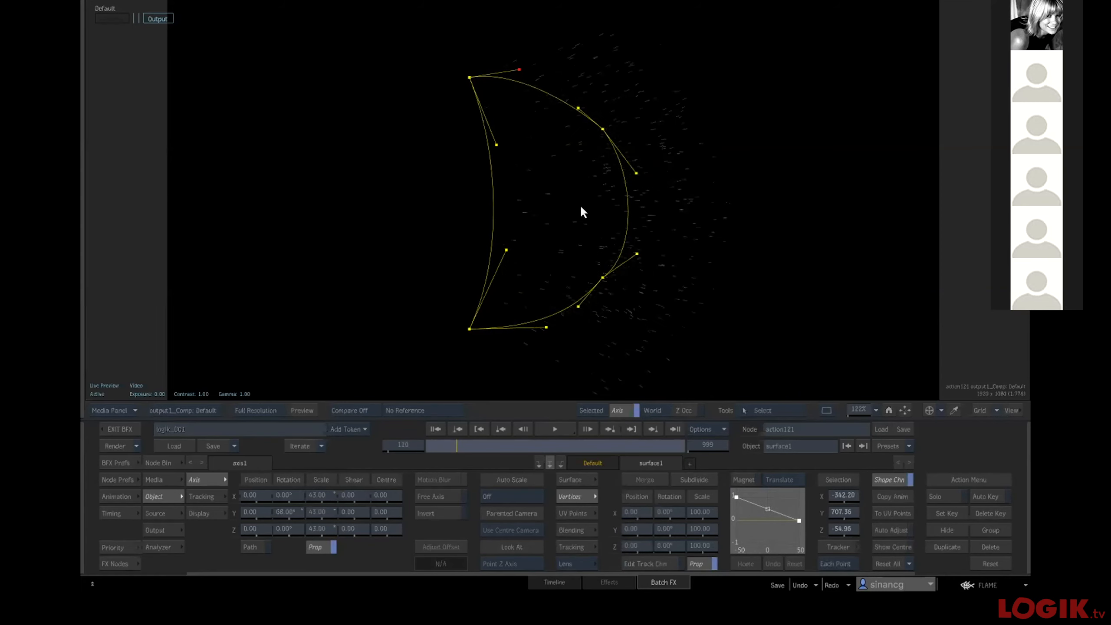
drag(465, 71, 464, 127)
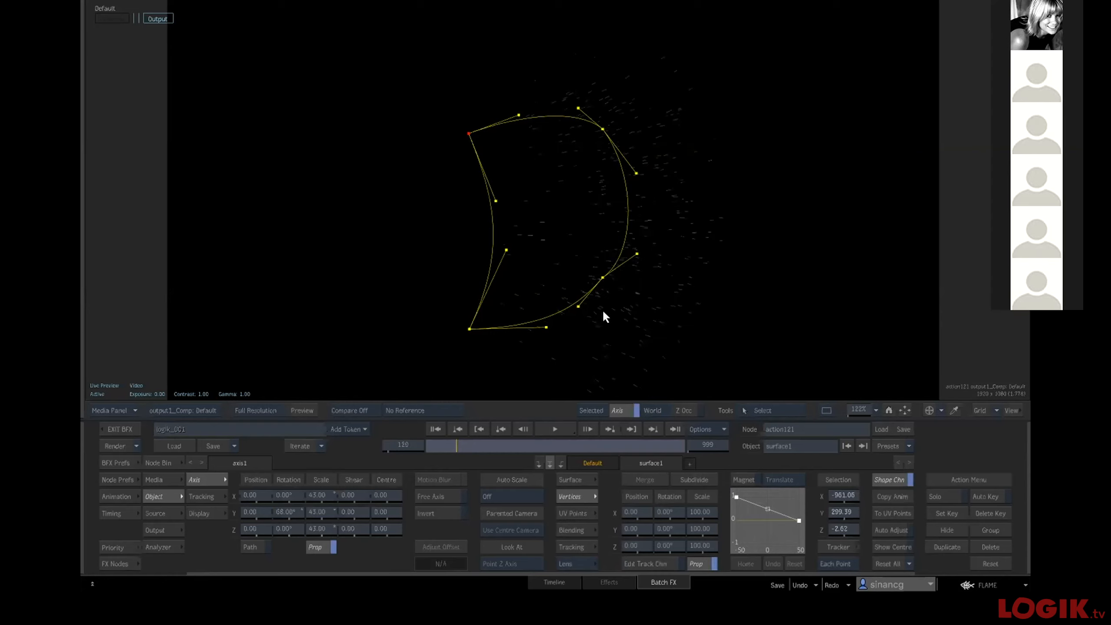
Open the Particle Generator's emission settings and play back the particles coming from the reshaped surface.
key(F4)
click(555, 321)
key(F1)
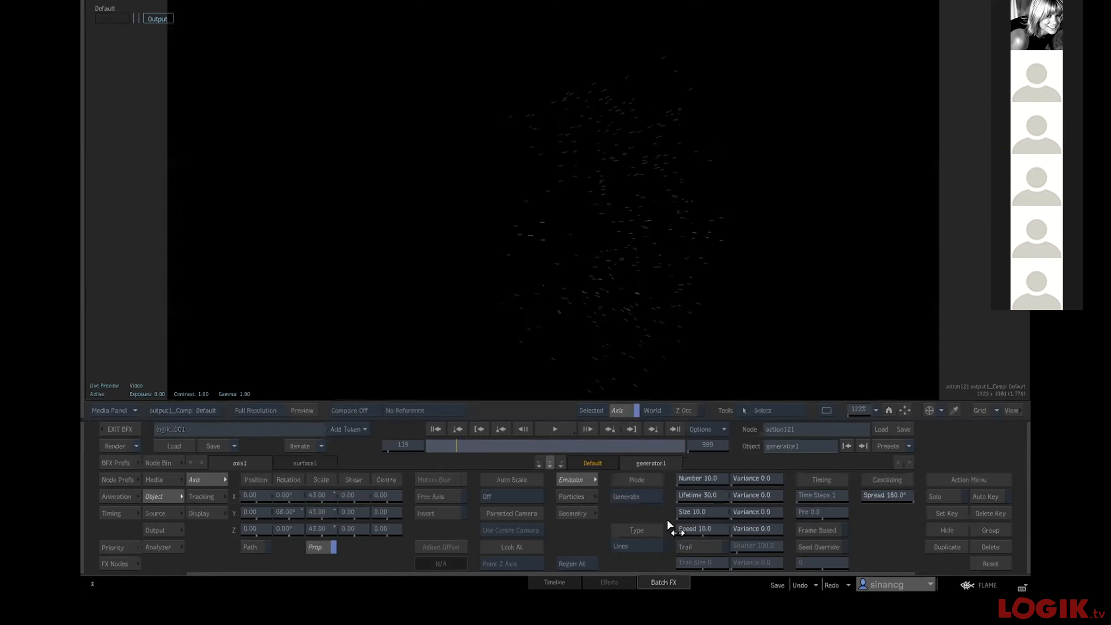
click(552, 426)
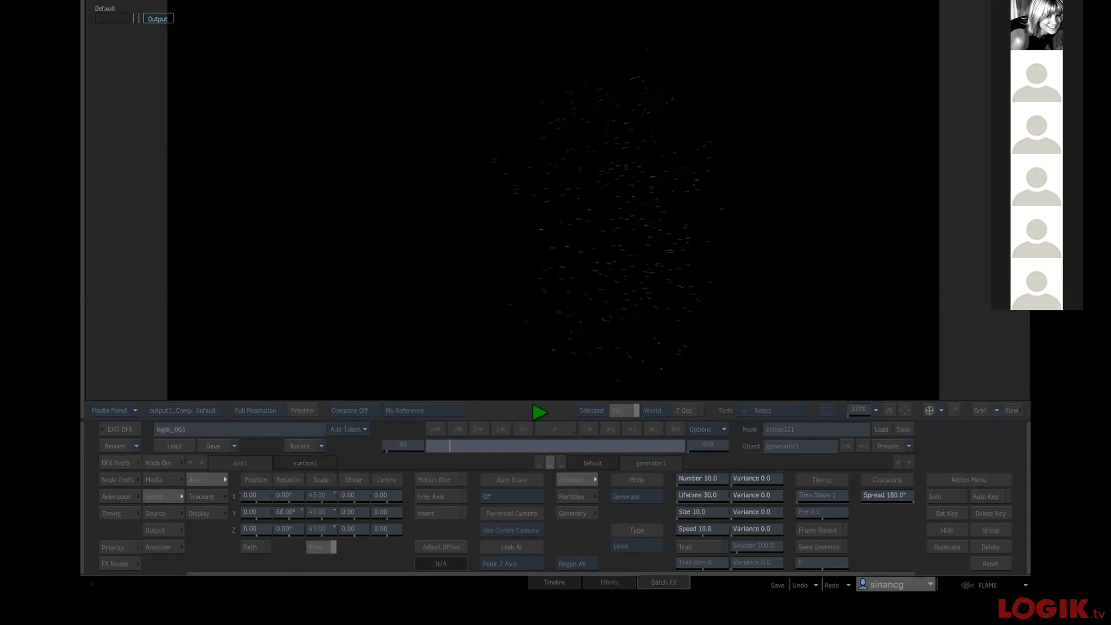
click(561, 424)
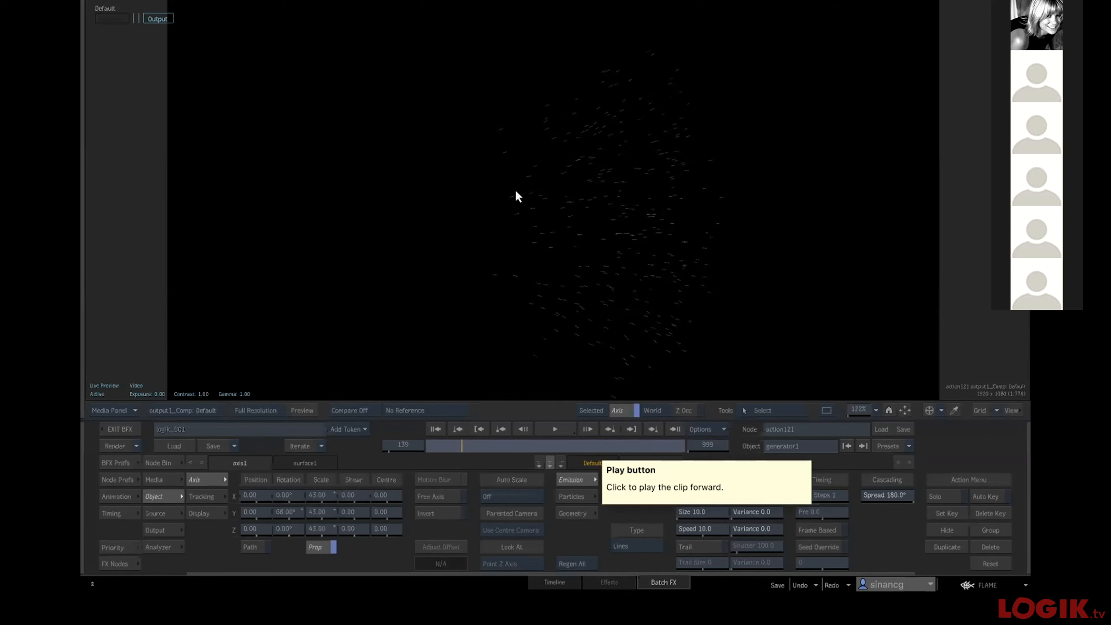
Reshape the surface's upper-left corner and its side tangent again, replaying the emission and returning to frame 1.
click(507, 179)
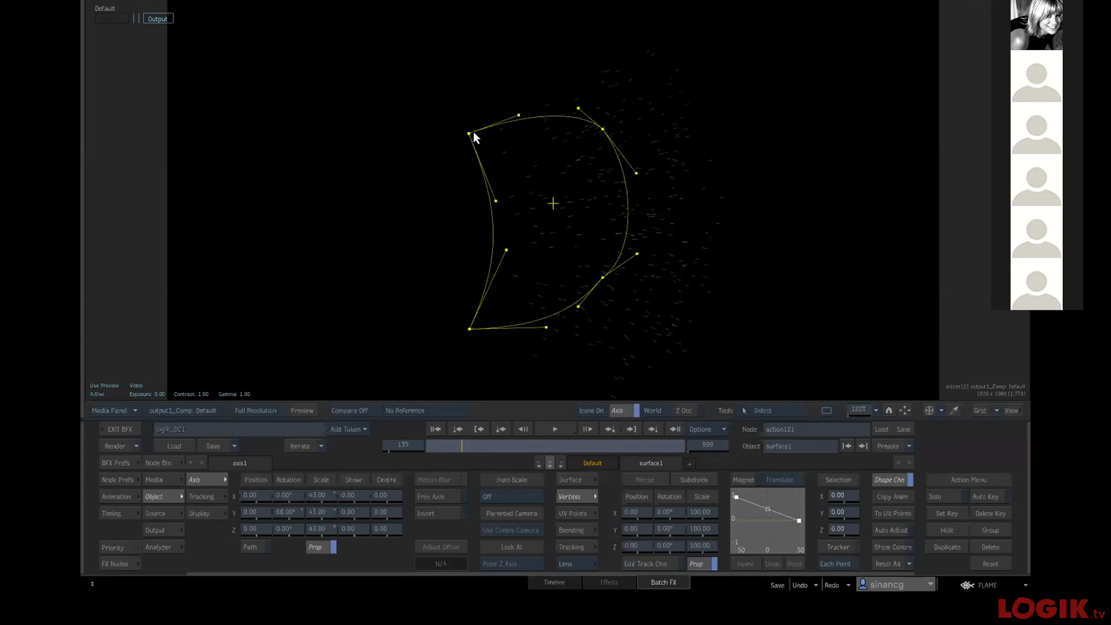
drag(467, 134, 434, 115)
click(553, 428)
click(431, 412)
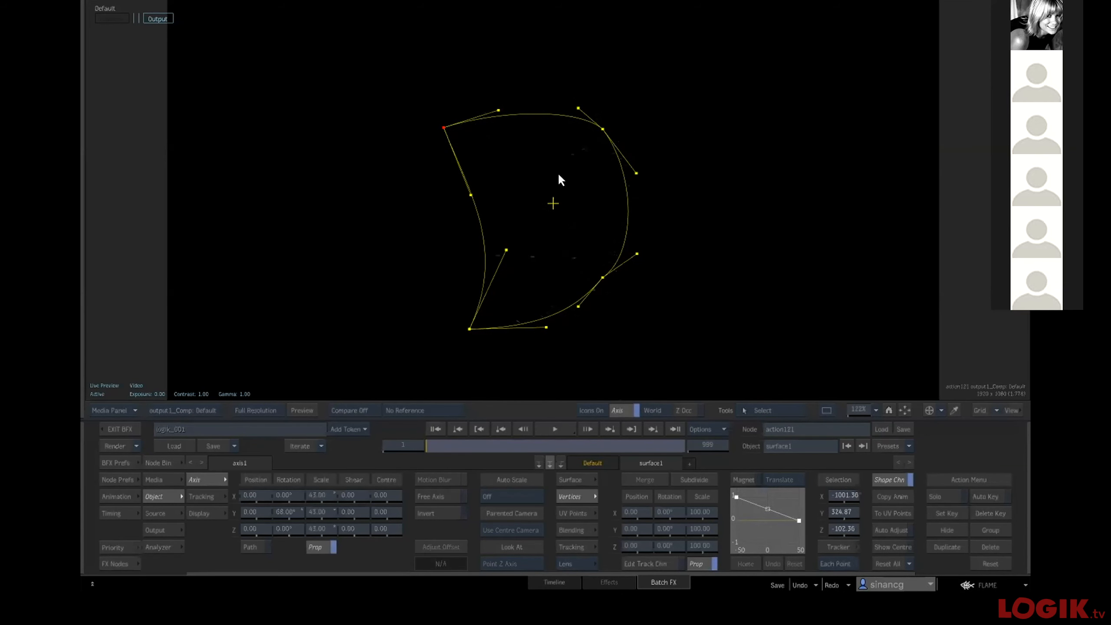
click(485, 132)
drag(469, 193, 489, 146)
key(Escape)
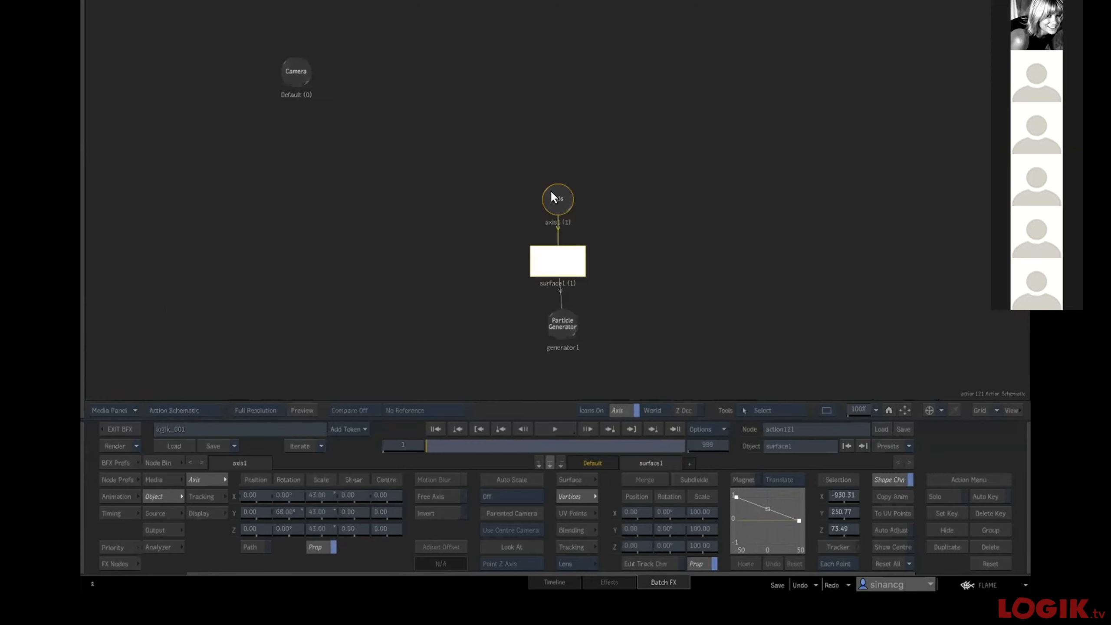
Move the axis, surface and generator chain aside and add a Light node beside it from the node bin.
drag(552, 186, 427, 125)
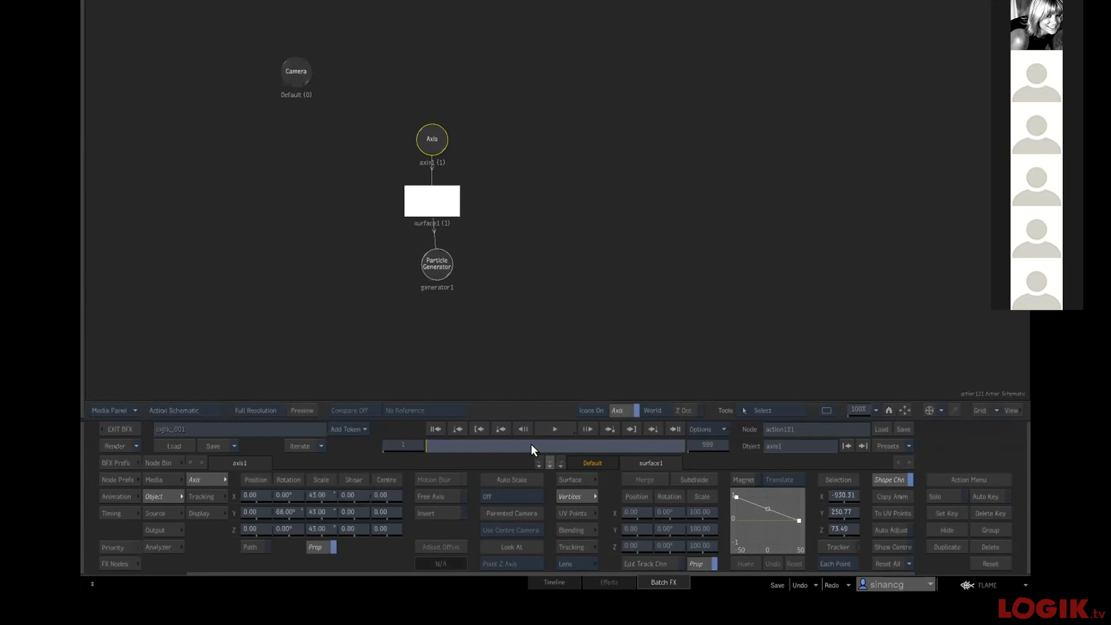
key(ctrl+b)
key(l)
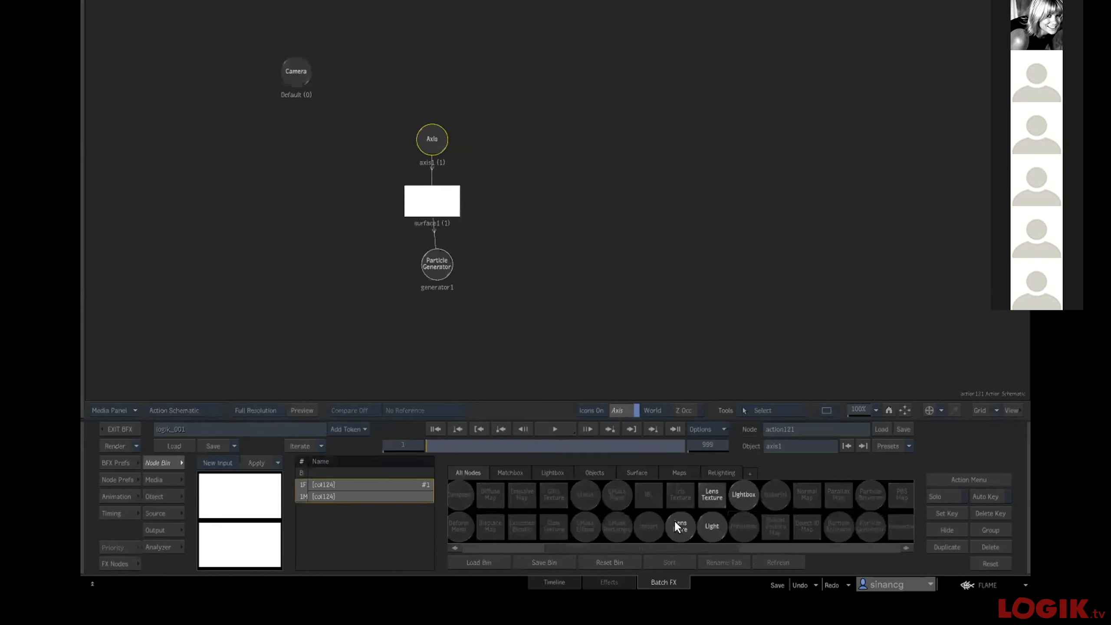
drag(709, 525, 543, 140)
Delete the axis and surface, and connect the Light to the Particle Generator as its emitter.
click(433, 199)
key(Delete)
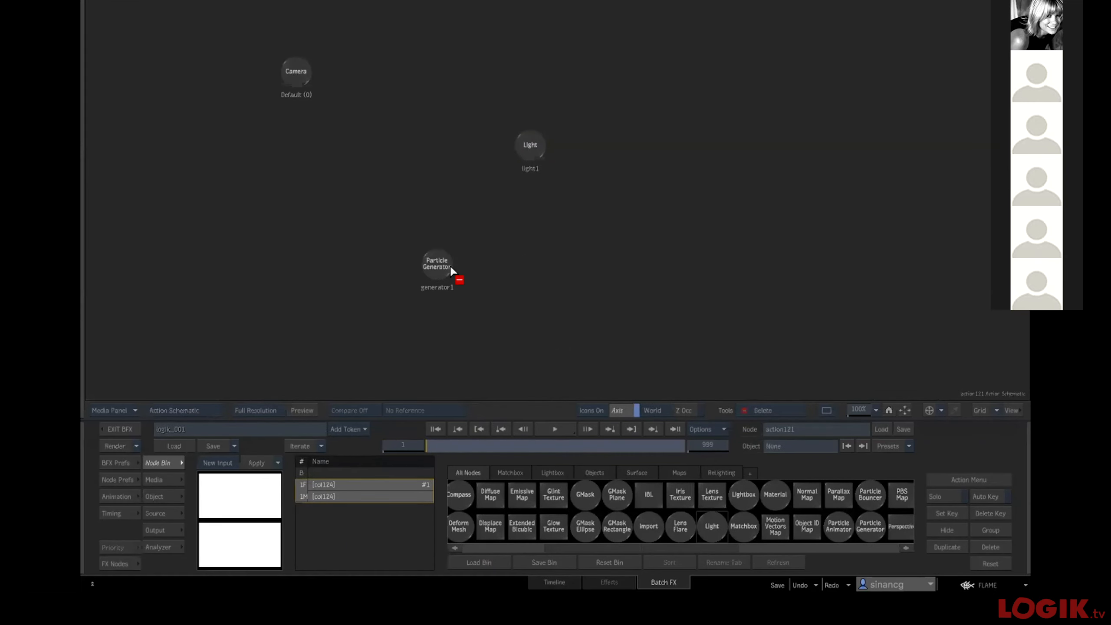
drag(436, 259, 493, 215)
mouse_move(518, 151)
mouse_down()
mouse_move(500, 148)
mouse_move(506, 211)
mouse_up()
Set the light's Z position to 0 and move it up and left to about X -448, Y 92.
double_click(506, 139)
key(F4)
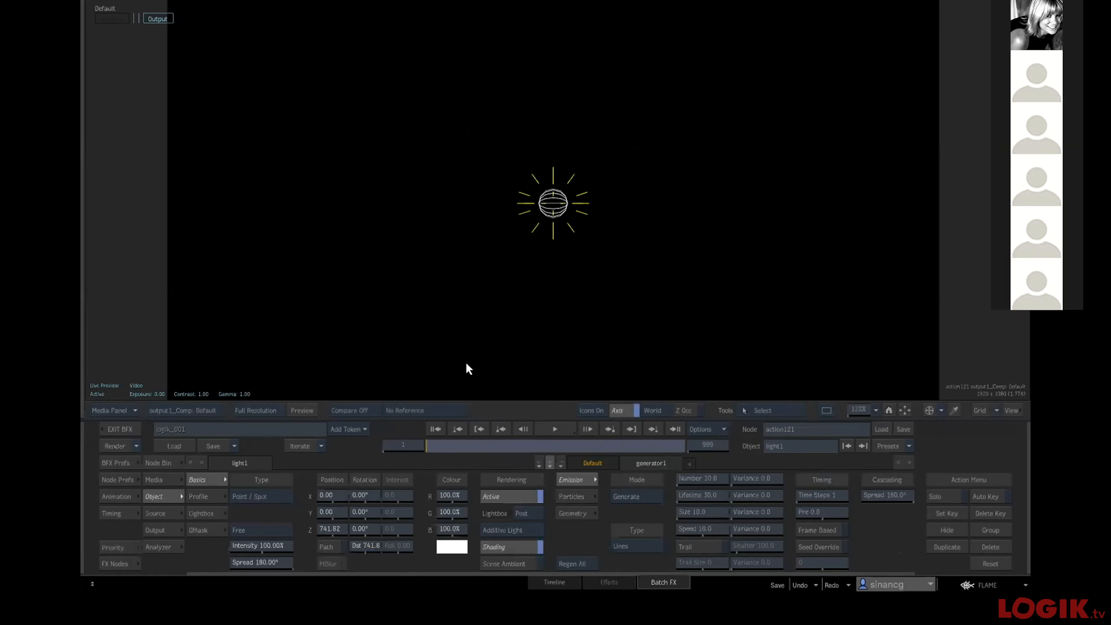
mouse_move(339, 519)
mouse_down()
mouse_move(175, 512)
mouse_move(231, 503)
mouse_move(329, 523)
mouse_up()
click(328, 525)
text(0)
key(Return)
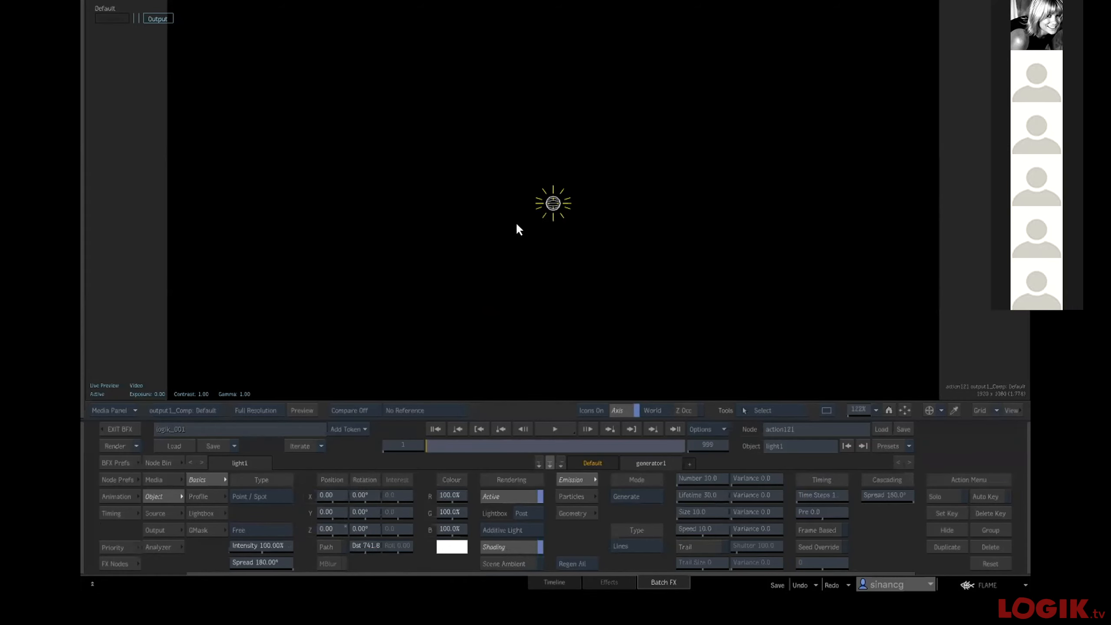
click(540, 208)
drag(575, 177, 365, 145)
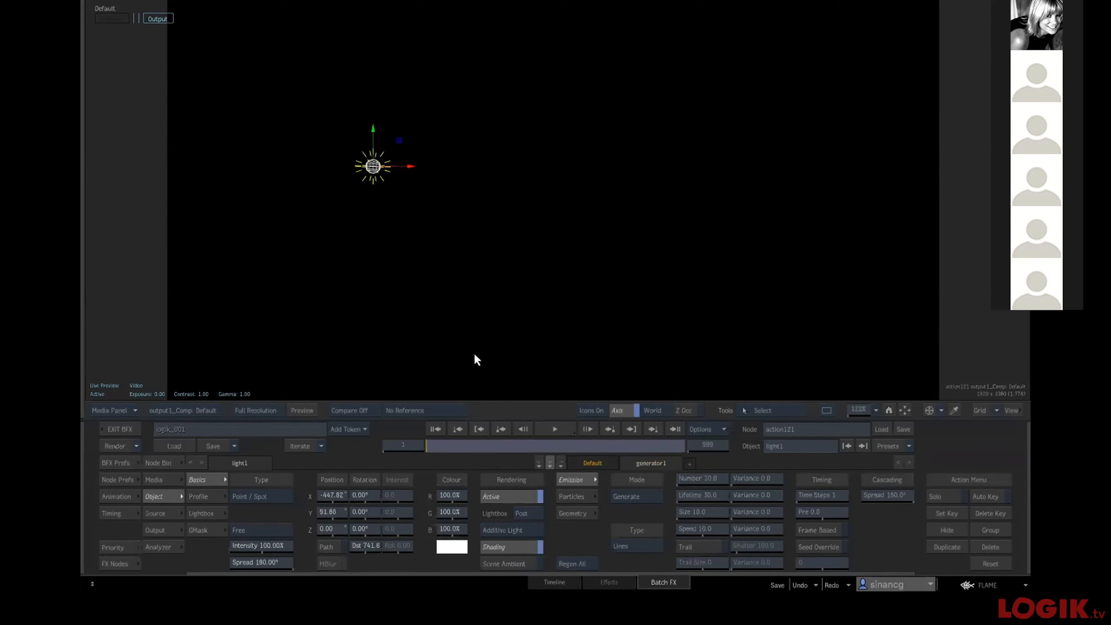
Turn off Shading in the Action node's rendering preferences and play back the particles emitted by the light.
click(554, 428)
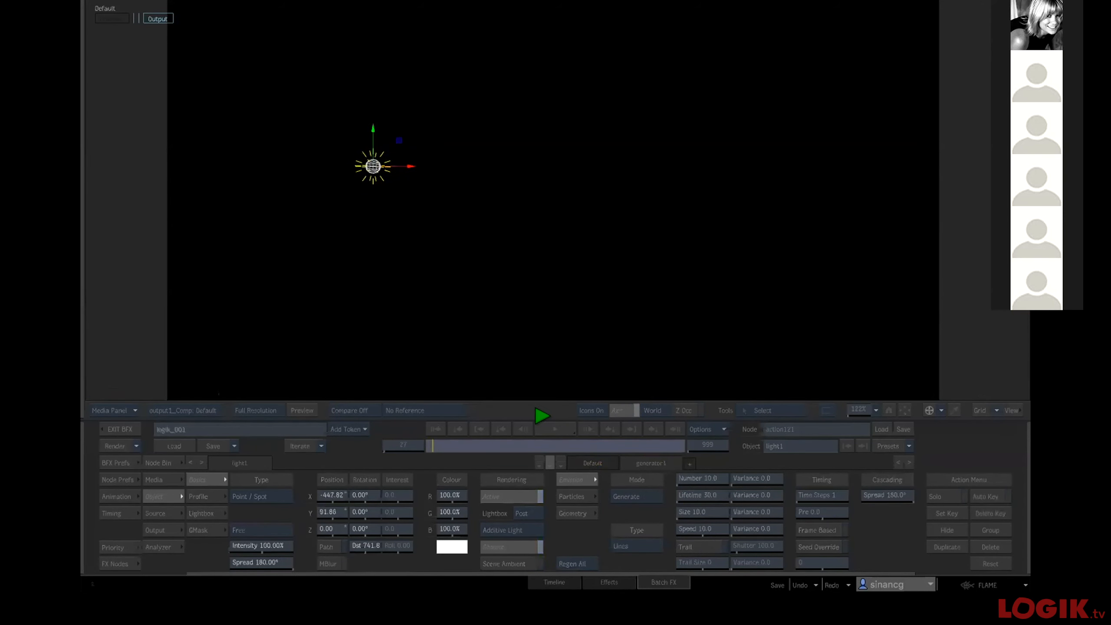
click(540, 416)
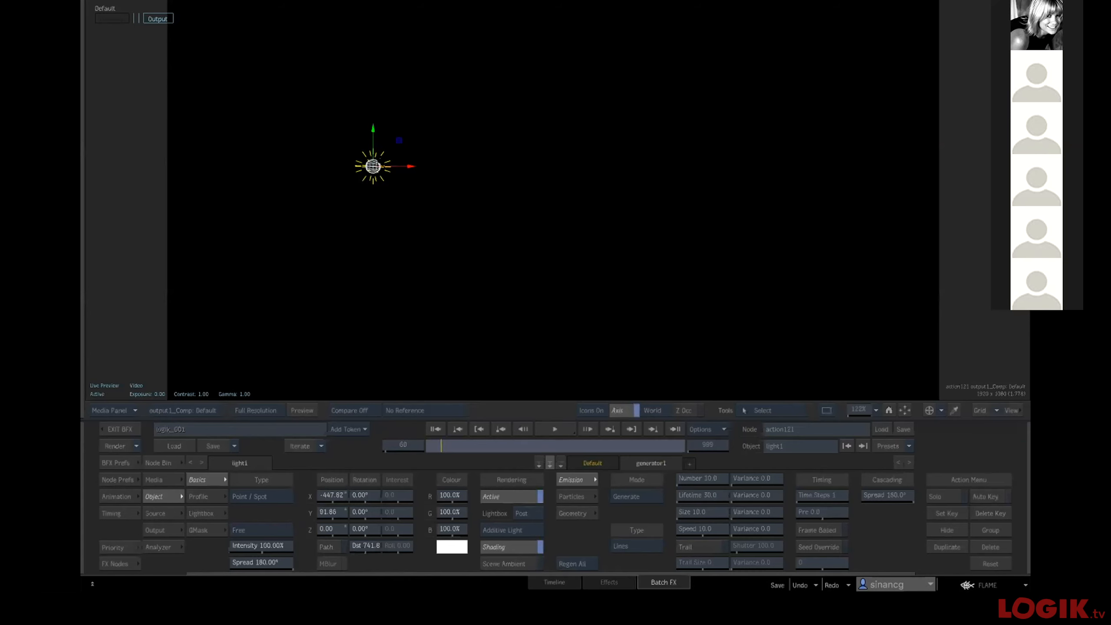
click(117, 479)
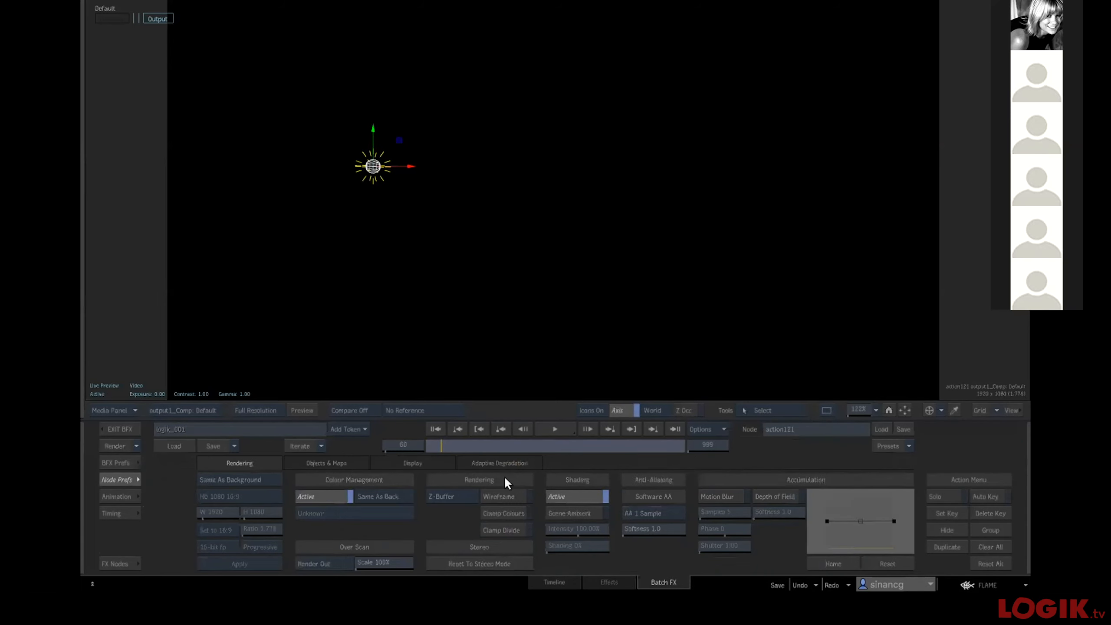
click(563, 495)
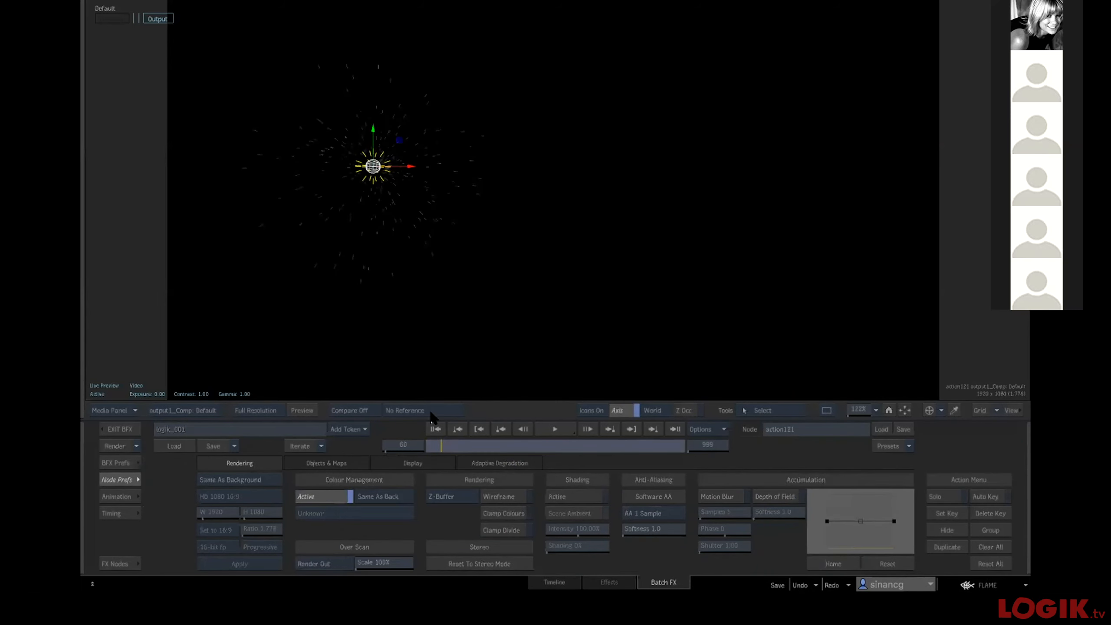
click(555, 428)
click(542, 409)
Increase the Particle Generator's particle lifetime and play back the wider emission around the light.
key(Escape)
double_click(507, 209)
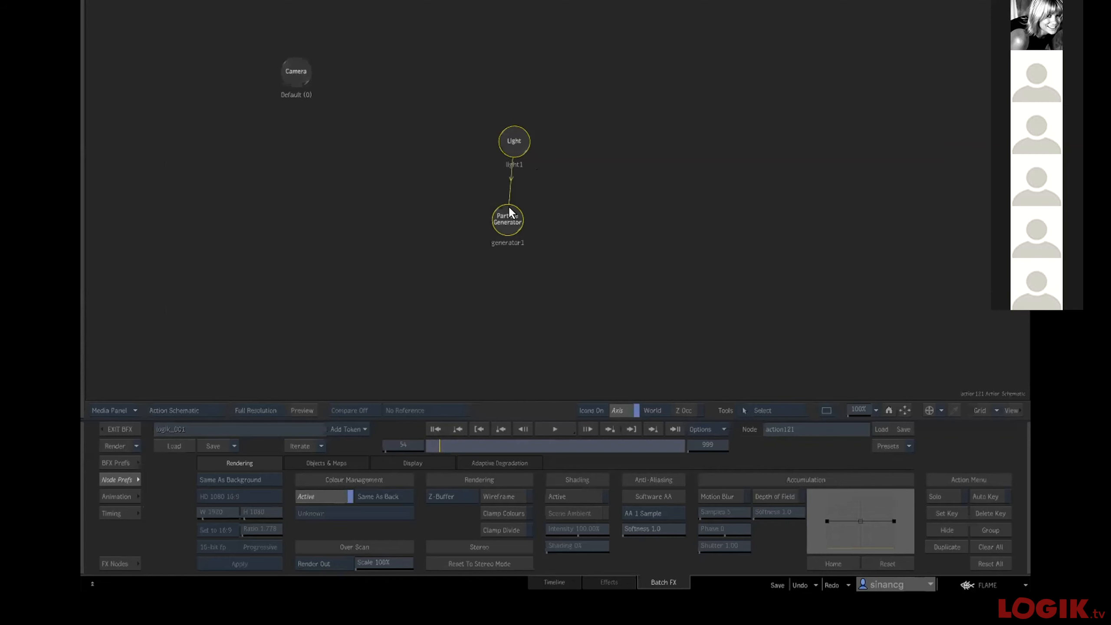
key(Escape)
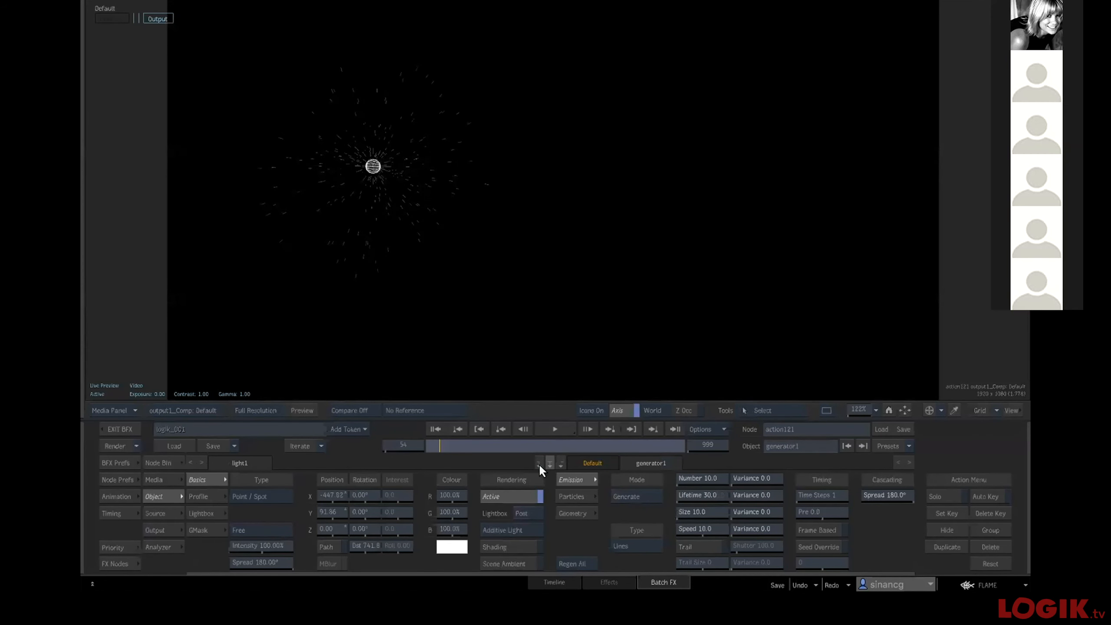
drag(700, 495, 653, 409)
click(558, 426)
click(573, 310)
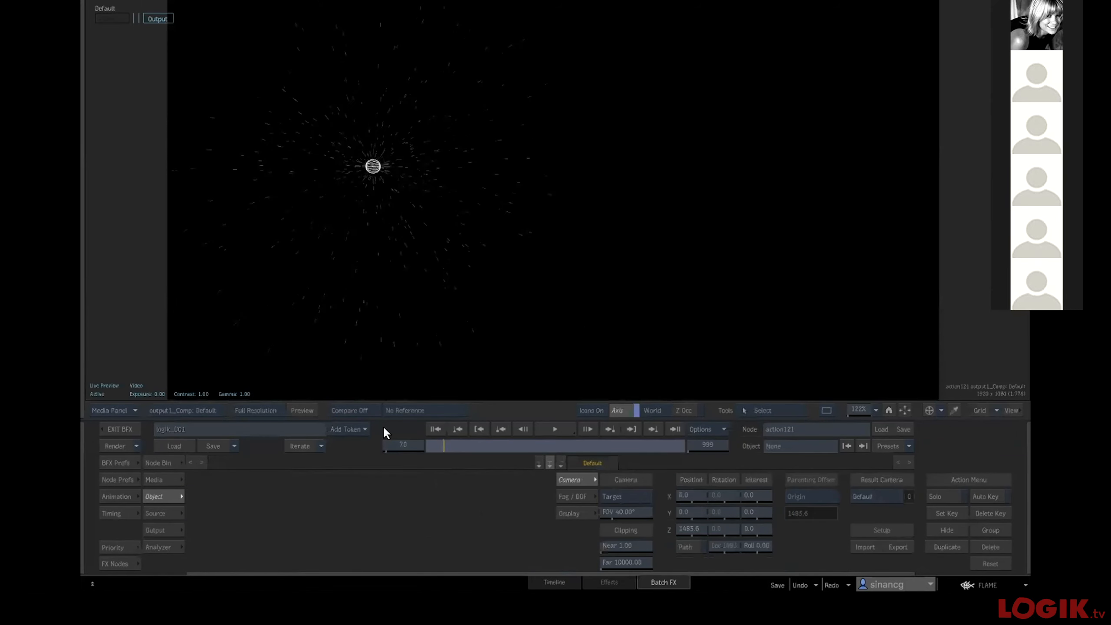
Set the light's spread to 20° and change its mode to Target.
key(Escape)
click(505, 143)
key(F4)
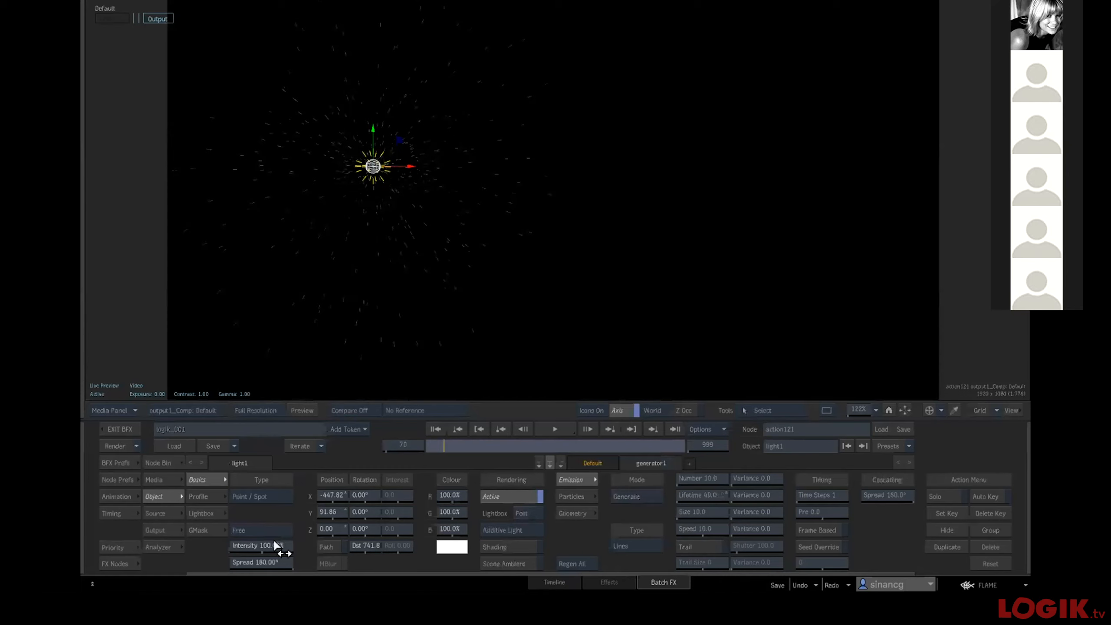
click(284, 562)
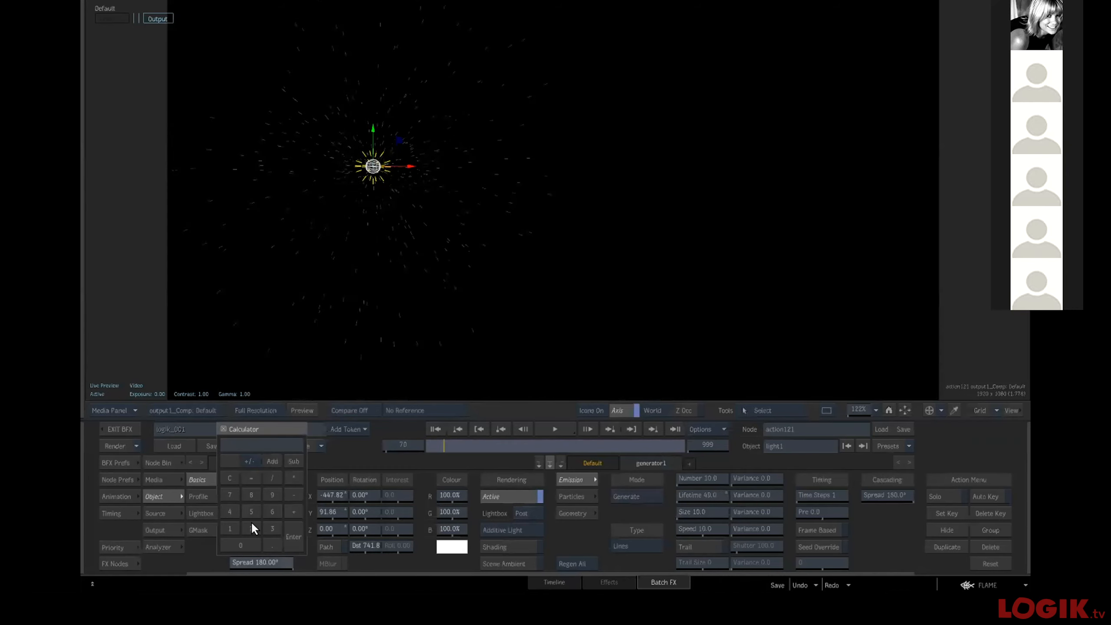
click(294, 535)
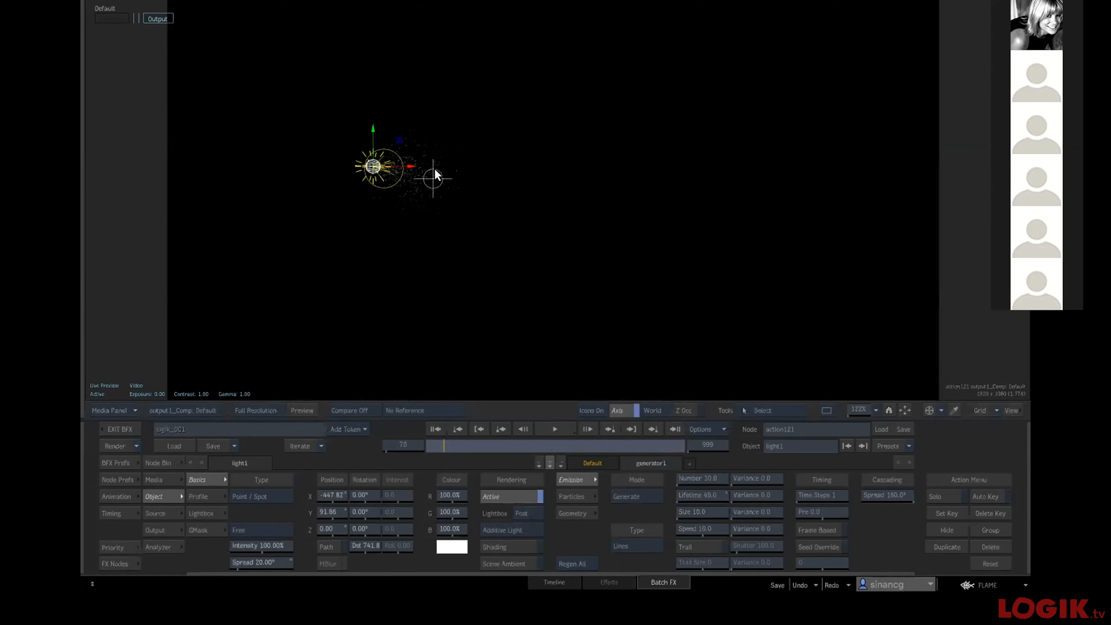
key(F4)
key(F4)
click(267, 529)
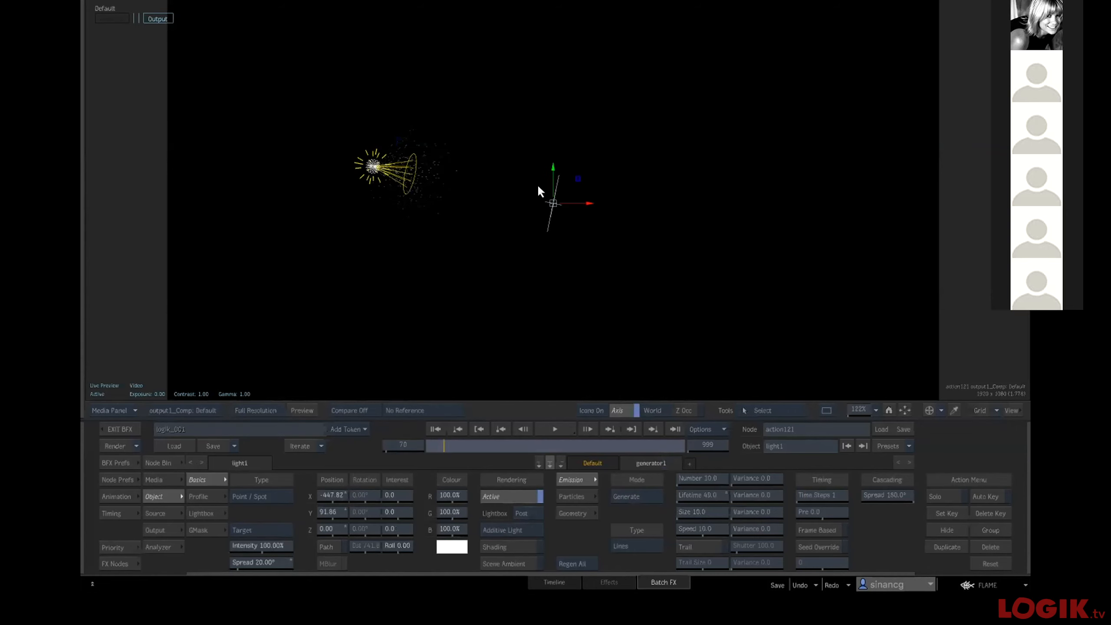
Place the light at about X -543, Y 7 with its interest at about X 321, Y 159, and set its spread to 28°.
drag(551, 196, 607, 136)
drag(370, 166, 332, 201)
drag(266, 563, 310, 550)
drag(600, 132, 710, 300)
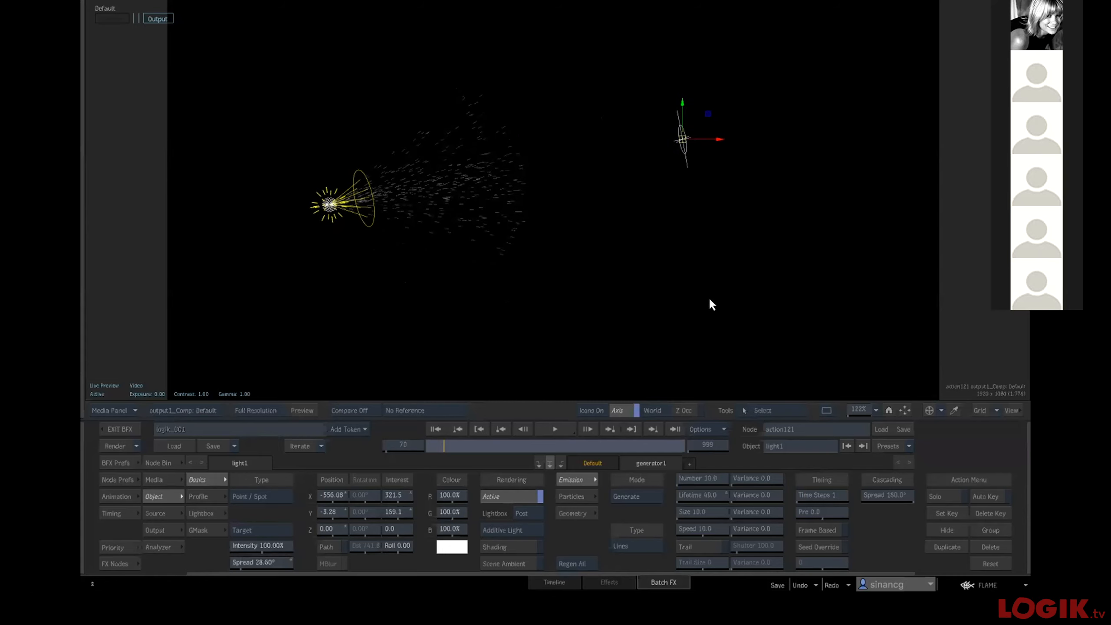
mouse_move(329, 202)
mouse_down()
mouse_move(355, 120)
mouse_move(318, 120)
mouse_move(399, 194)
mouse_move(335, 201)
mouse_up()
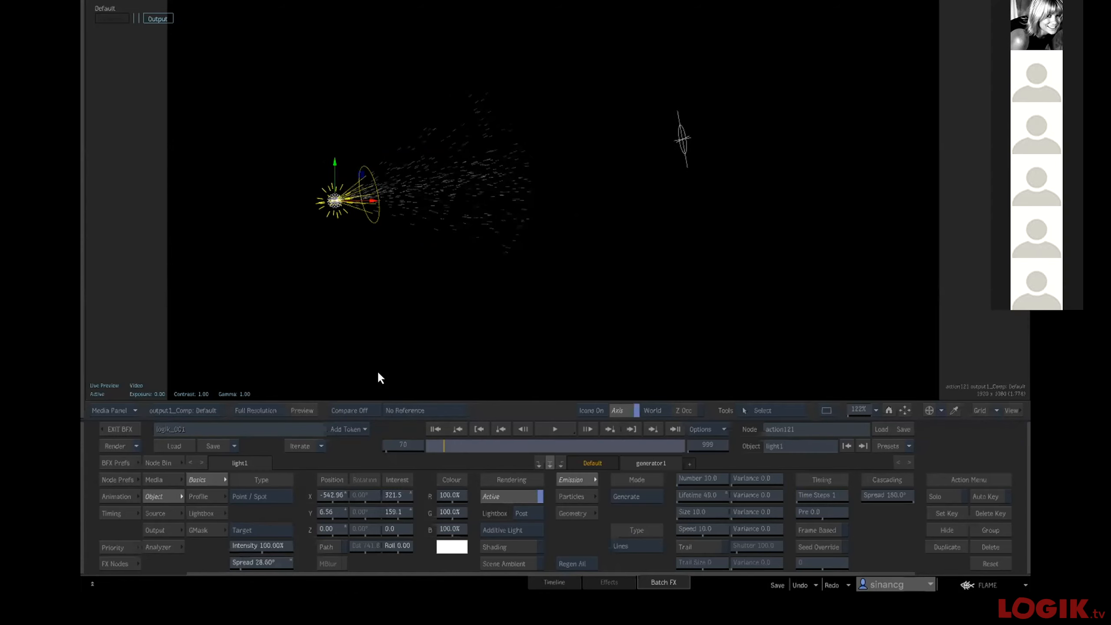
With Auto Key on at frame 1, keyframe the light at about X -697, Y 313, and set its spread to 180°.
click(433, 428)
click(980, 494)
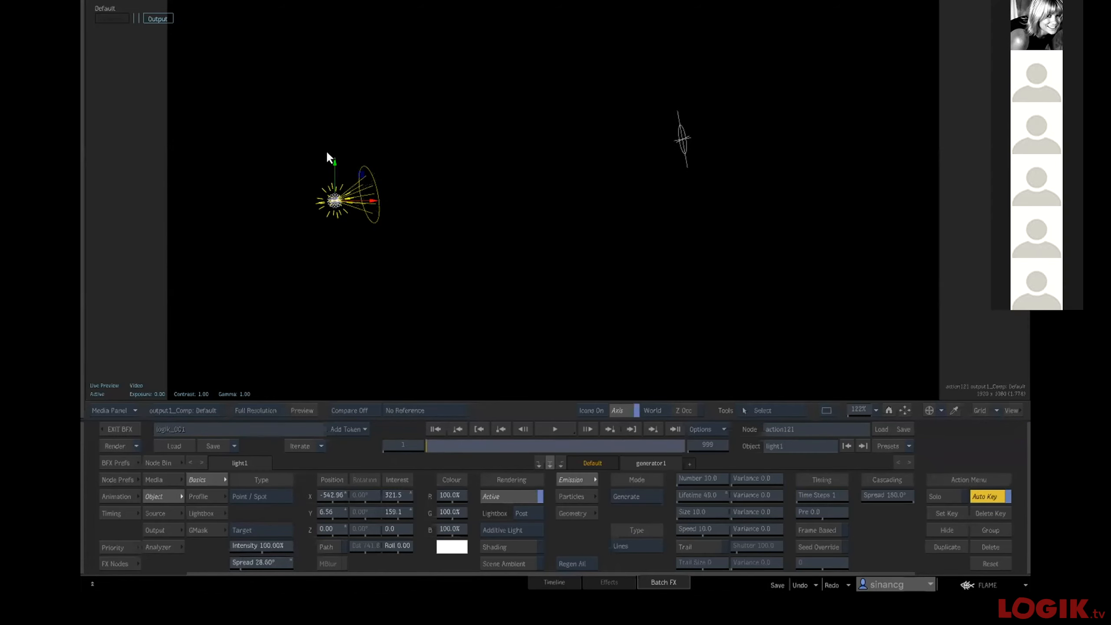
drag(326, 149, 303, 91)
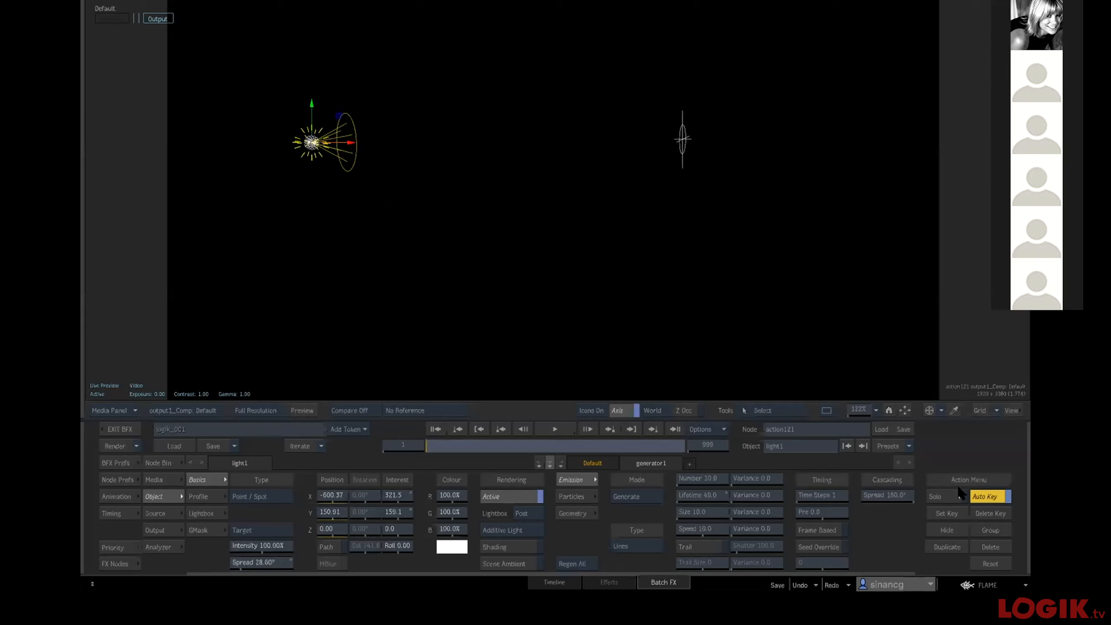
click(983, 496)
drag(265, 558, 652, 534)
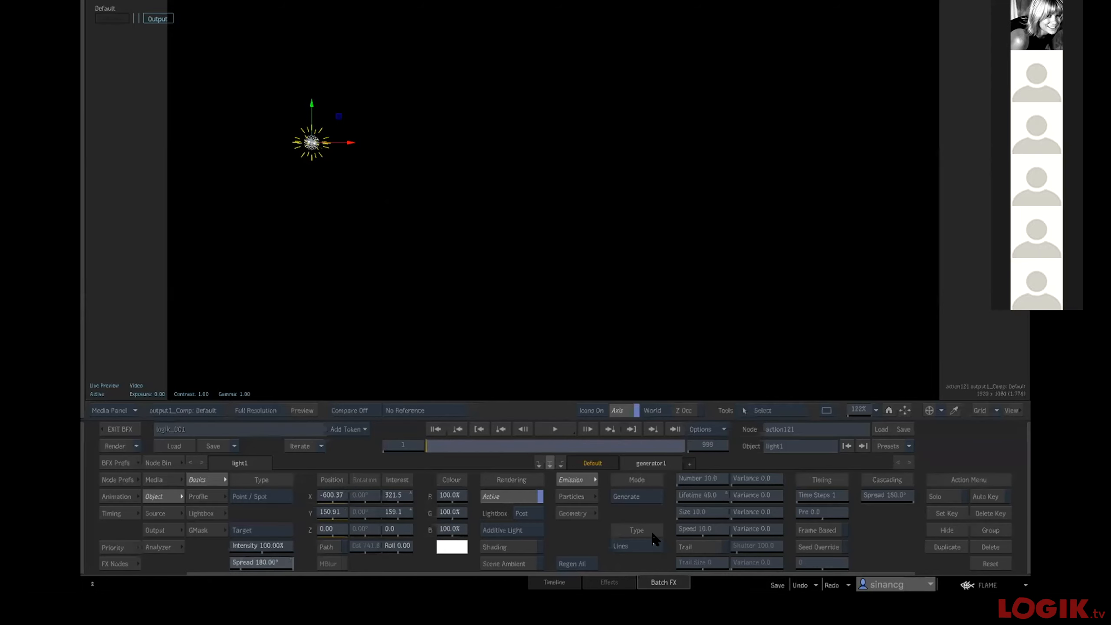
click(982, 496)
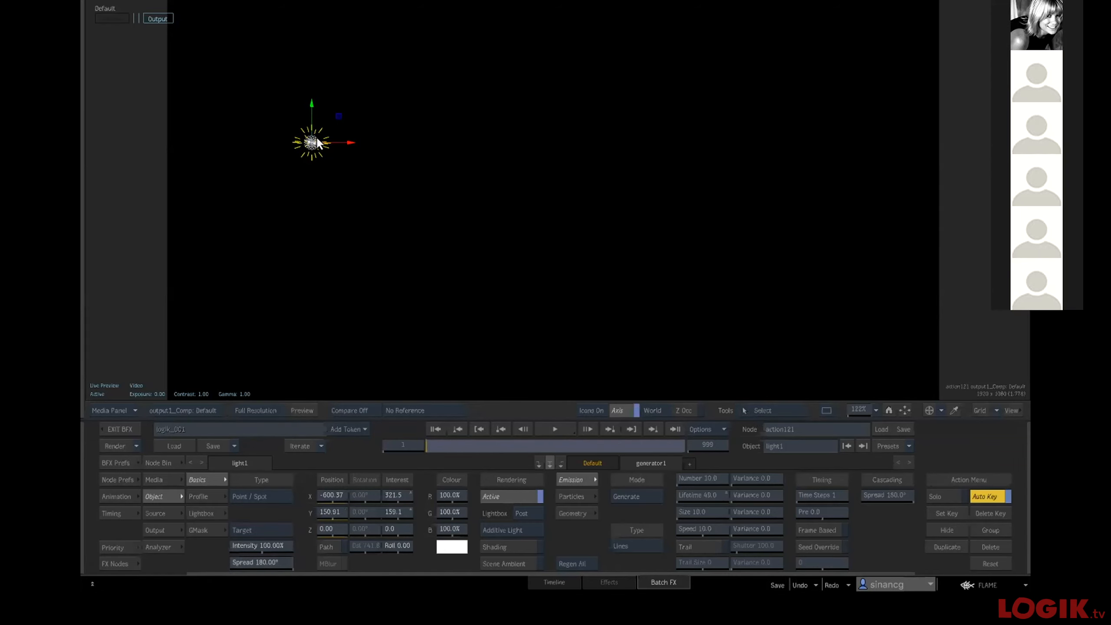
drag(307, 137, 267, 66)
click(674, 428)
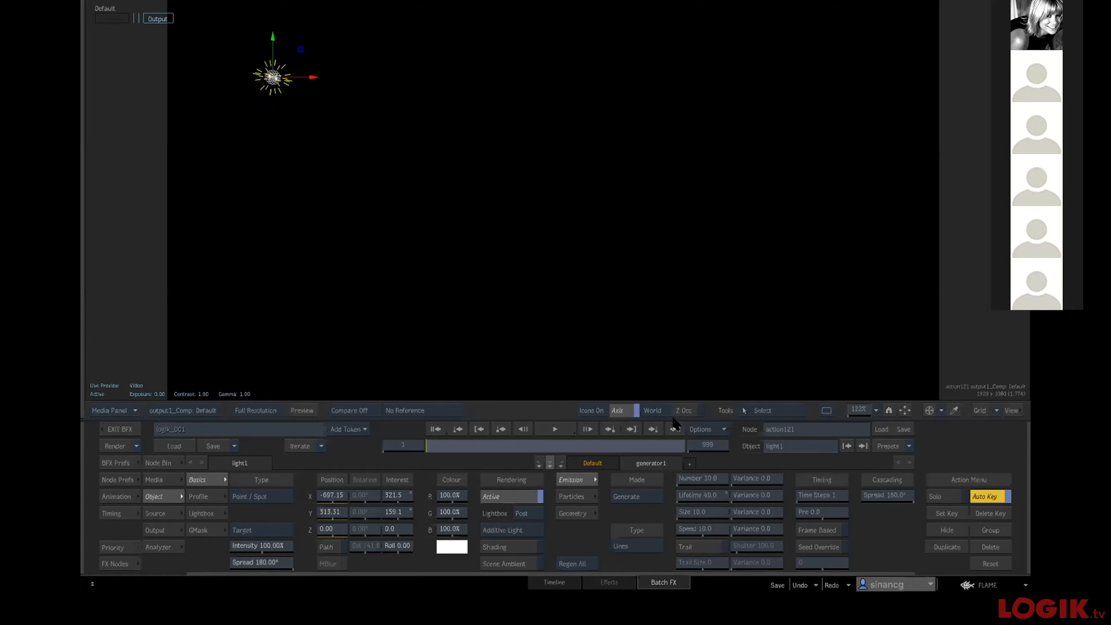
drag(271, 77, 768, 257)
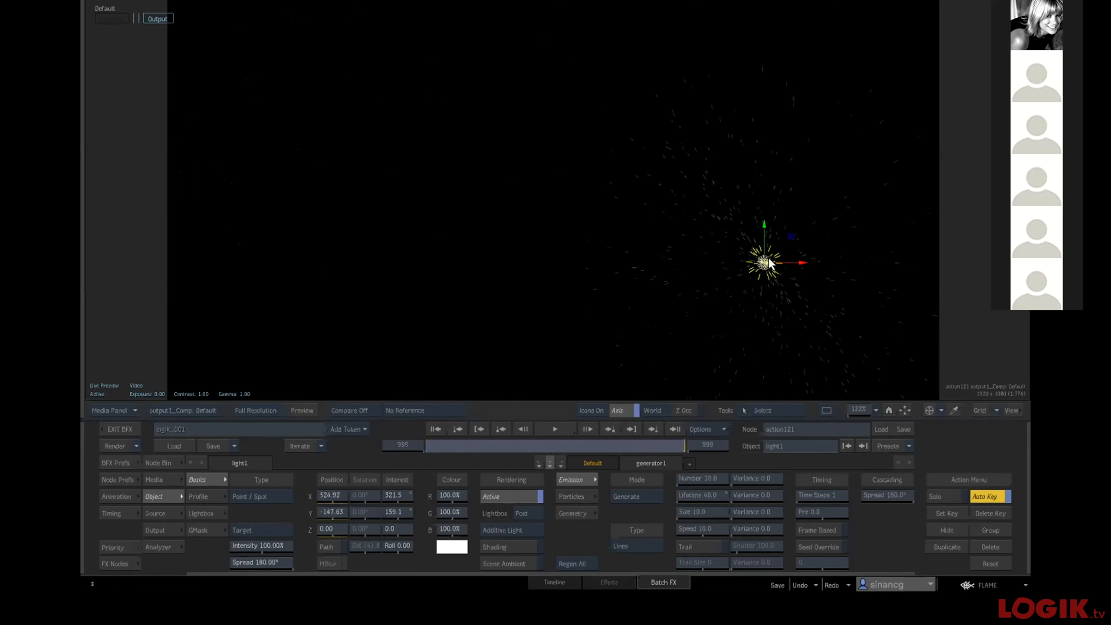
click(989, 509)
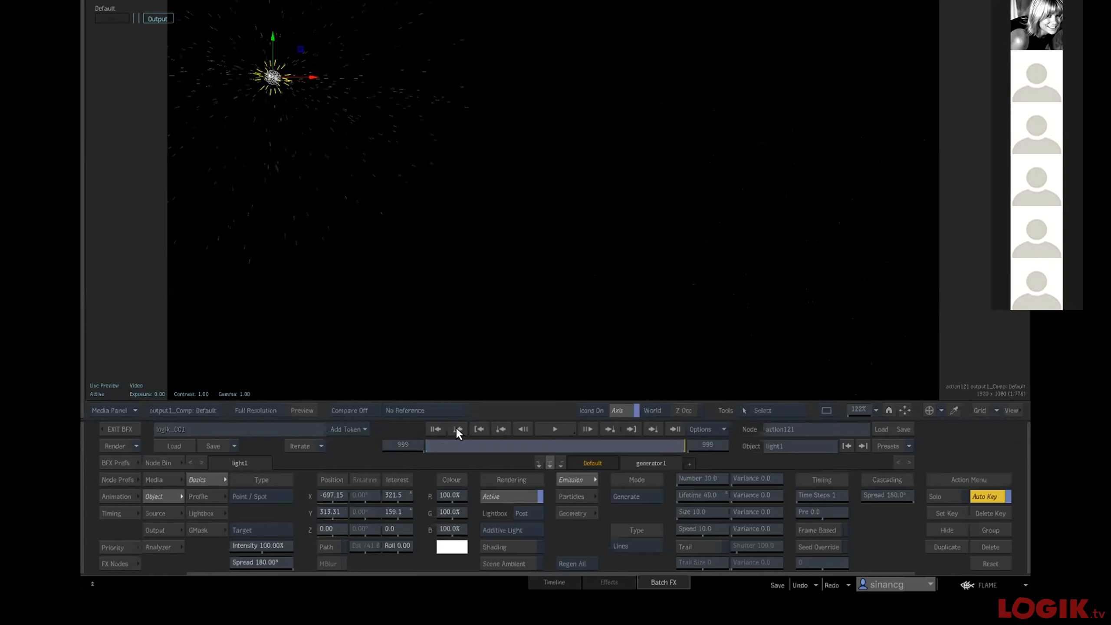
Keyframe the light at frame 50 at about X 490, Y -94, and at about frame 100 in the lower-left area of the scene.
click(402, 443)
click(392, 393)
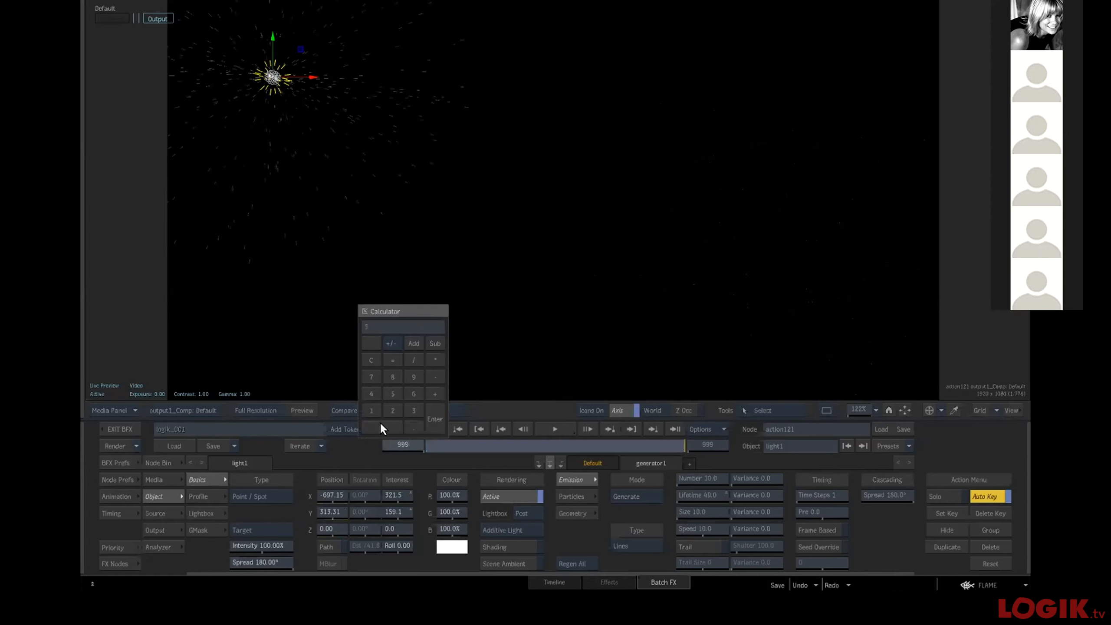
click(433, 411)
drag(297, 36, 768, 218)
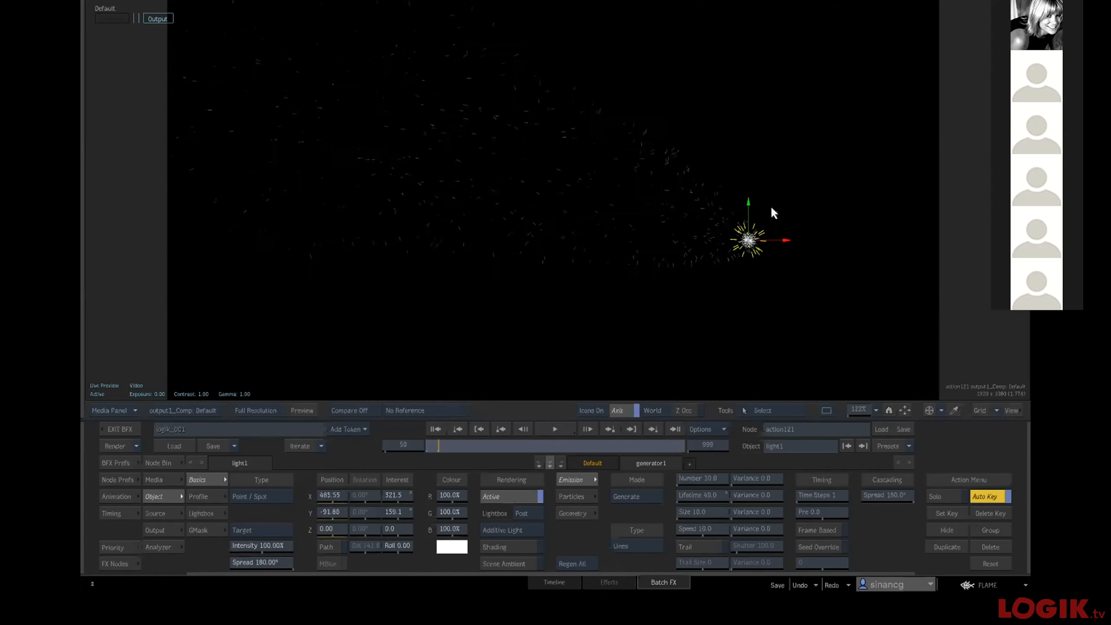
click(414, 445)
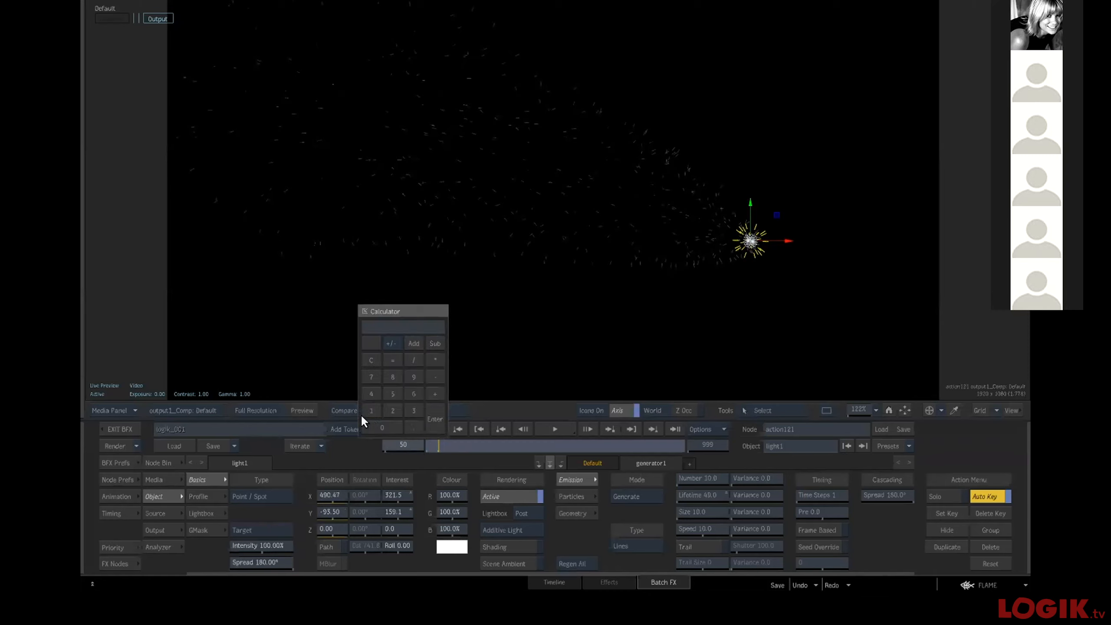
click(385, 424)
click(433, 407)
drag(748, 238, 298, 313)
Play back the particles emitted by the moving light from the first frame and return to the start.
click(435, 428)
click(552, 429)
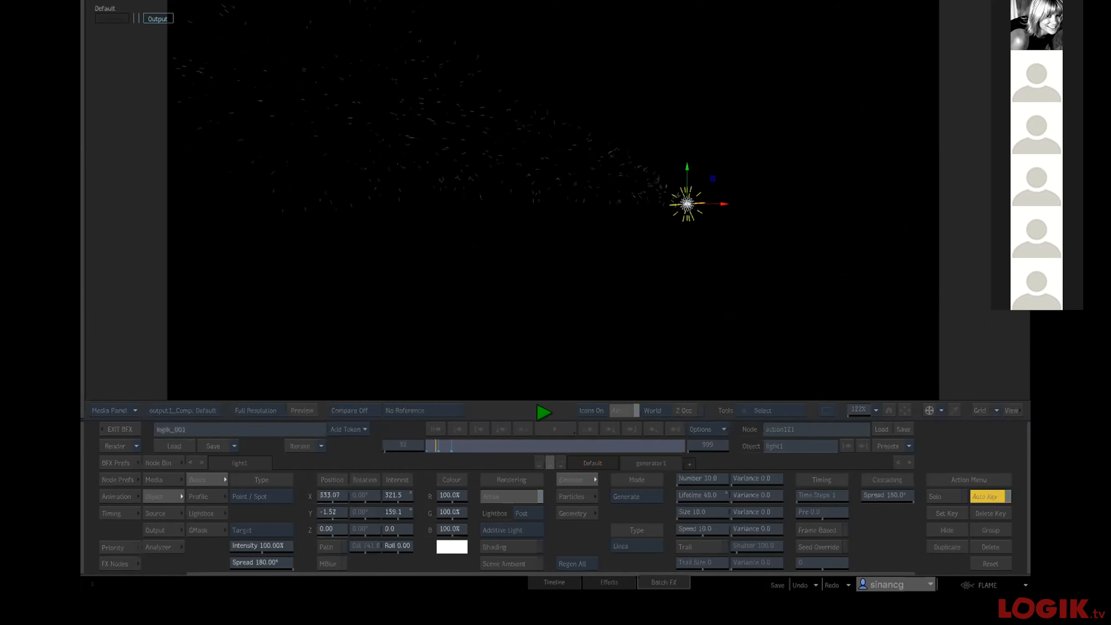
click(423, 426)
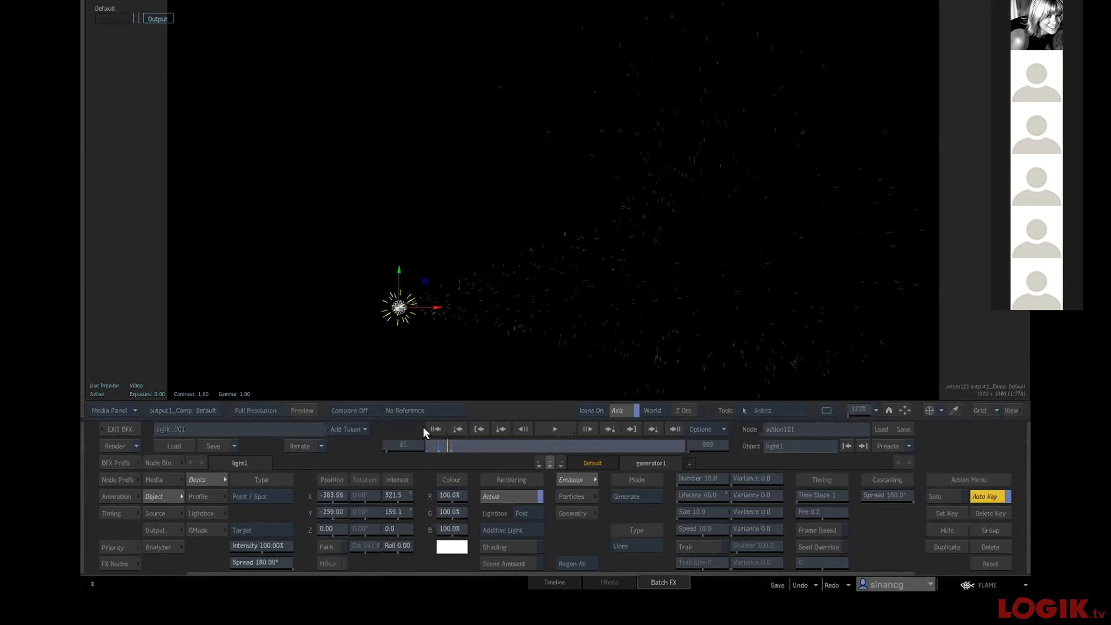
click(433, 429)
Set the Particle Generator's particle speed to 0.
key(F4)
click(498, 220)
key(F1)
drag(699, 525, 602, 450)
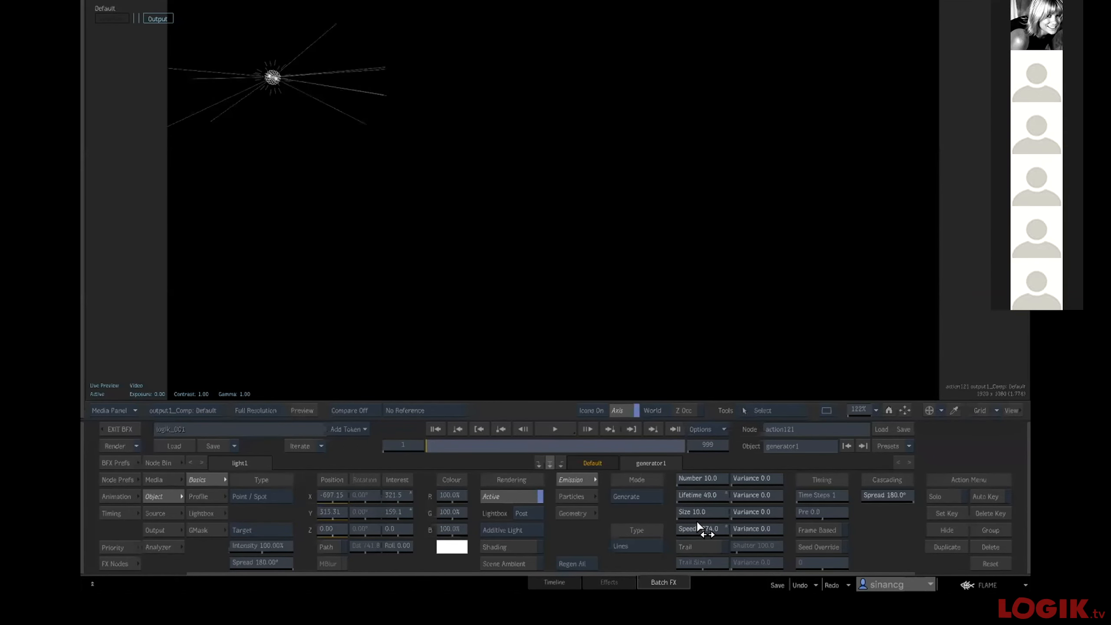
click(697, 521)
click(687, 510)
click(727, 495)
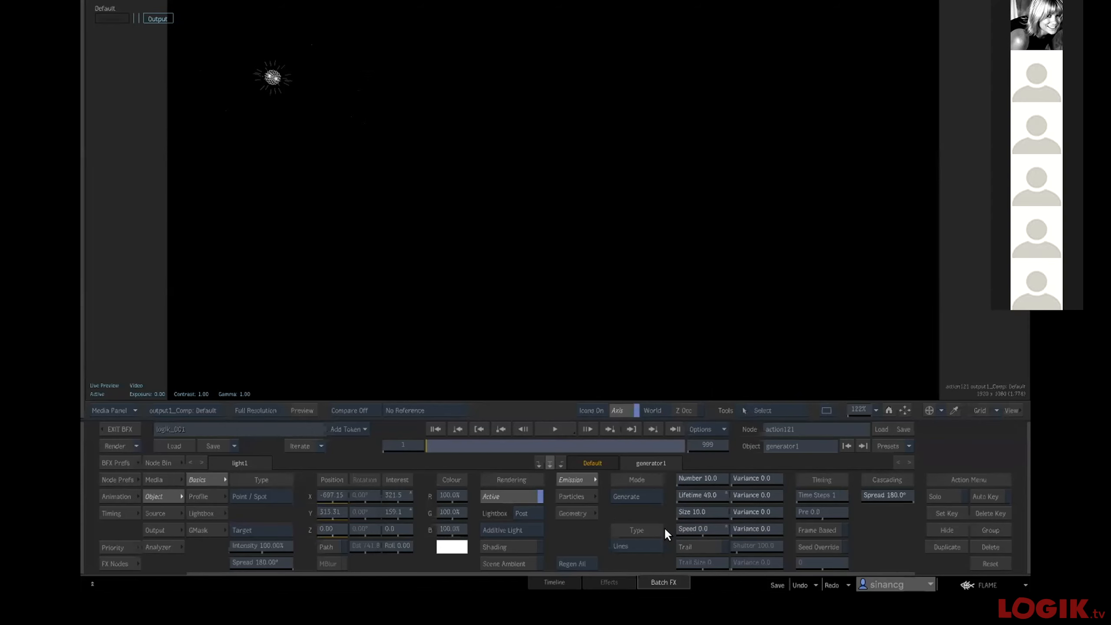
Change the particle type to Squares and play back the trail emitted along the light's path.
click(645, 545)
click(655, 522)
click(550, 420)
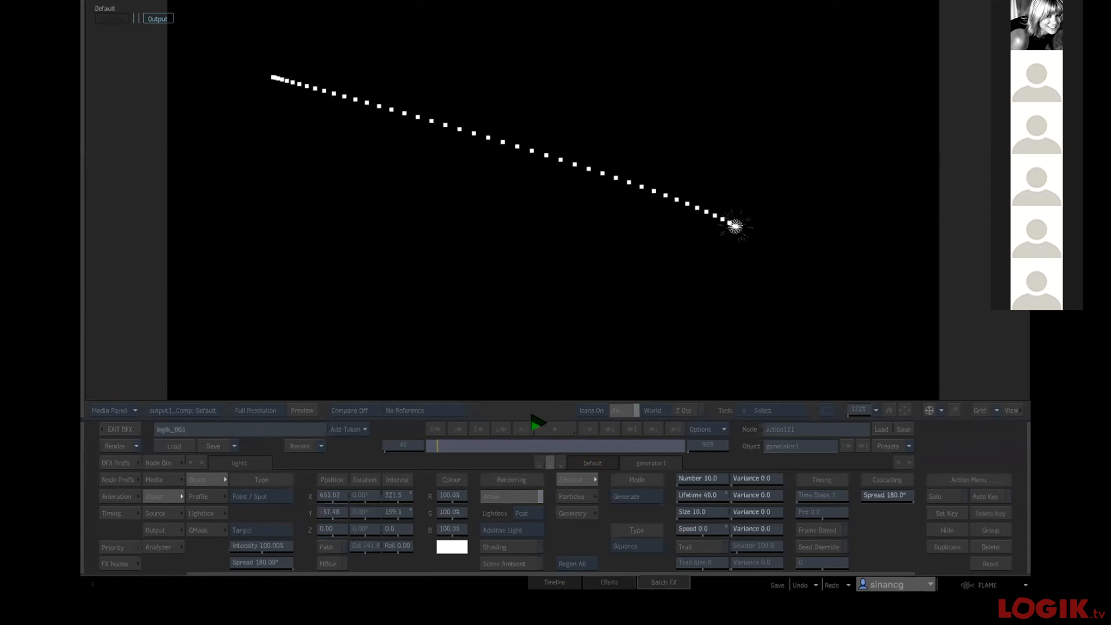
click(559, 431)
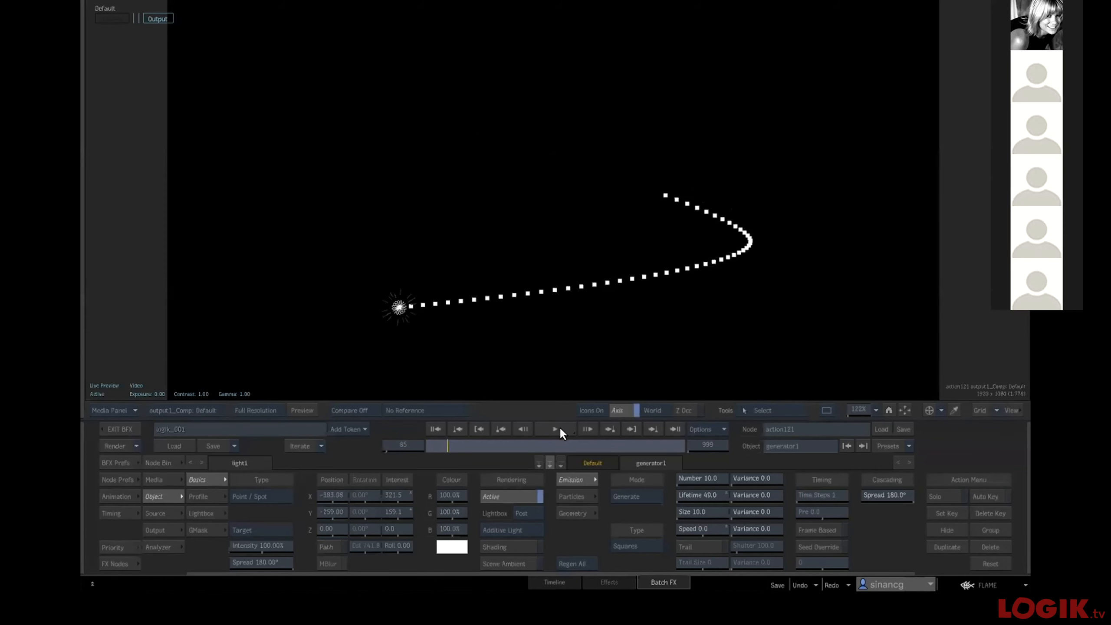
Raise the Particle Generator's Number to 32 and increase its Time Steps, and play back the denser trail.
drag(701, 476, 717, 481)
drag(821, 493, 837, 493)
click(436, 428)
click(555, 428)
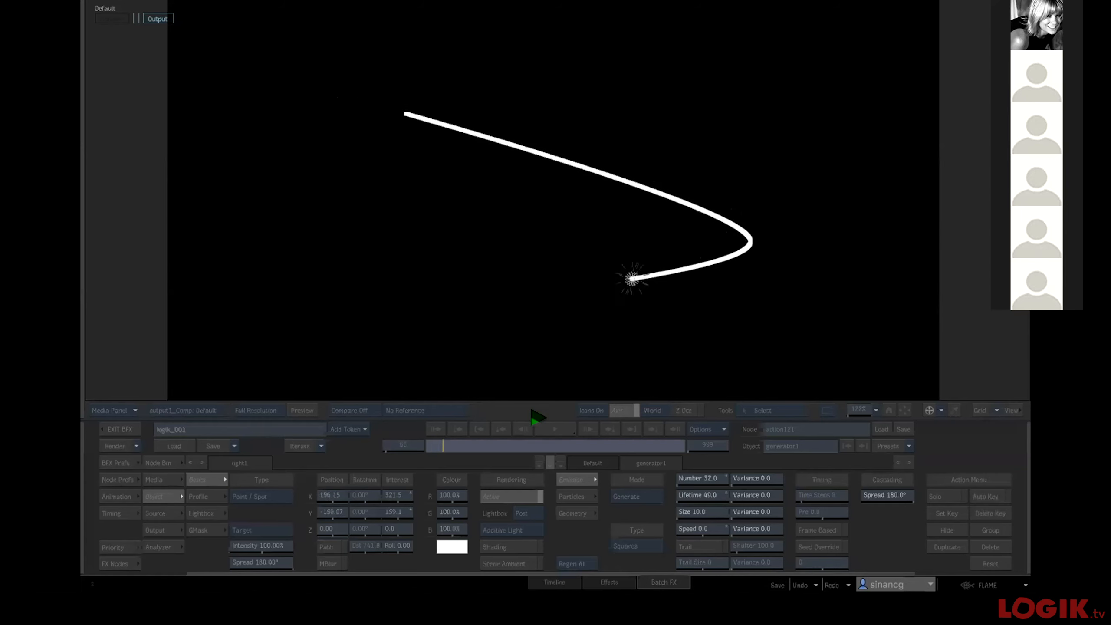
click(550, 417)
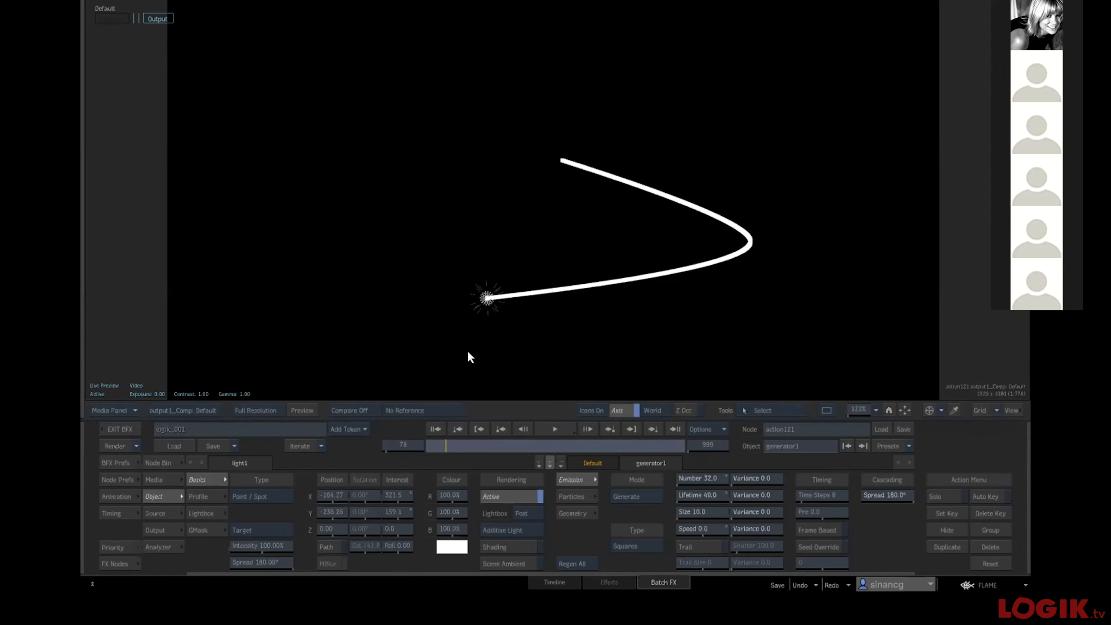
At frame 1, set the Particle Generator's Number to 30 and Time Steps to 10, and check the emission by stepping a frame.
click(435, 428)
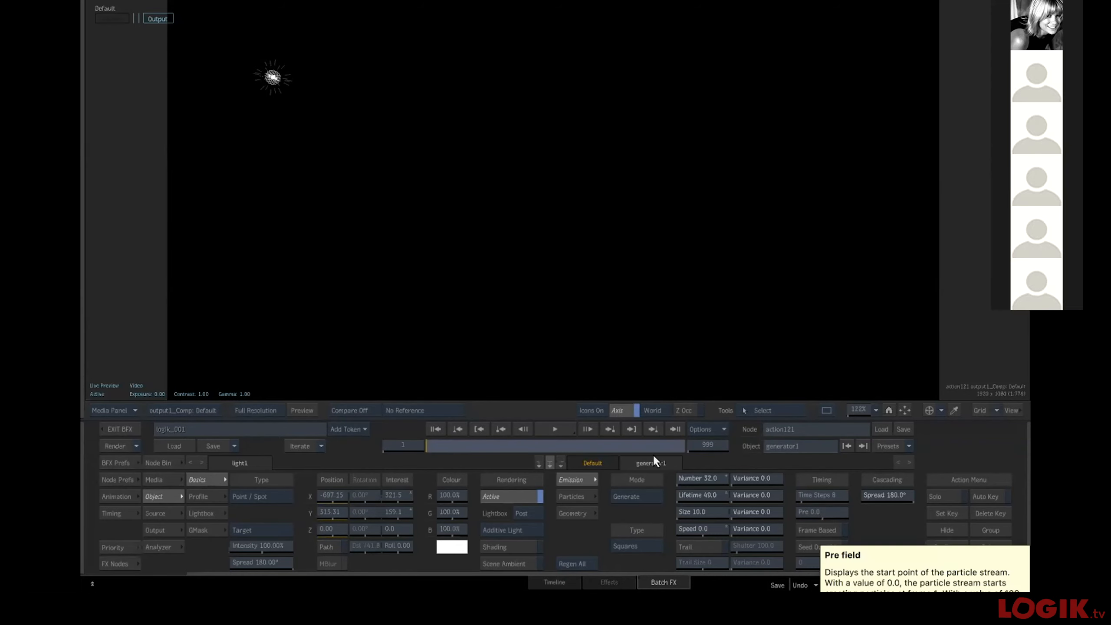
click(700, 478)
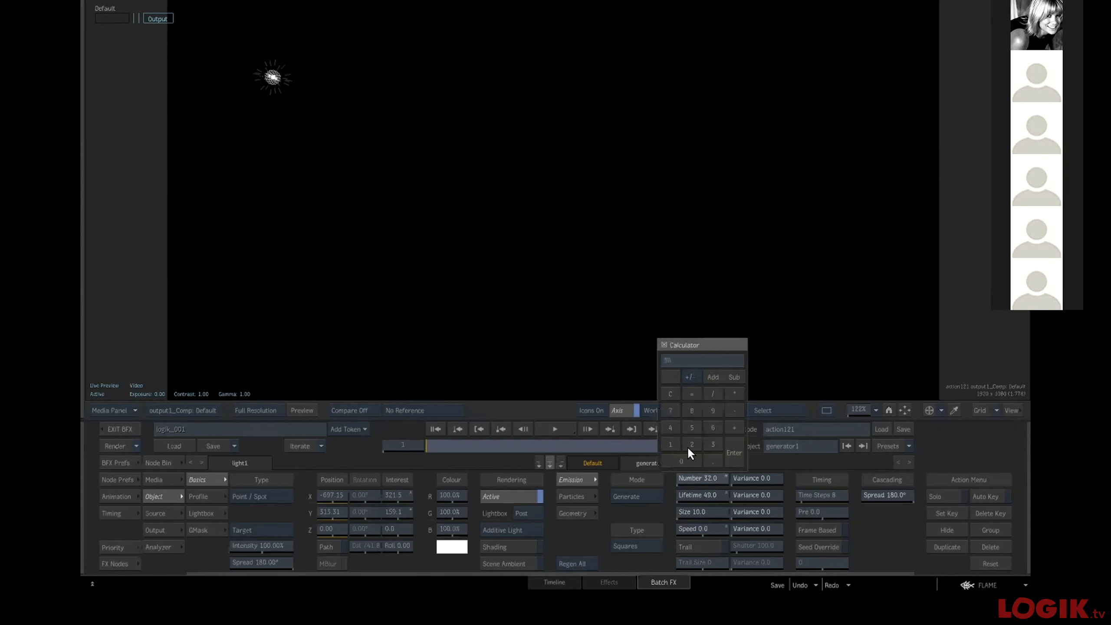
click(733, 452)
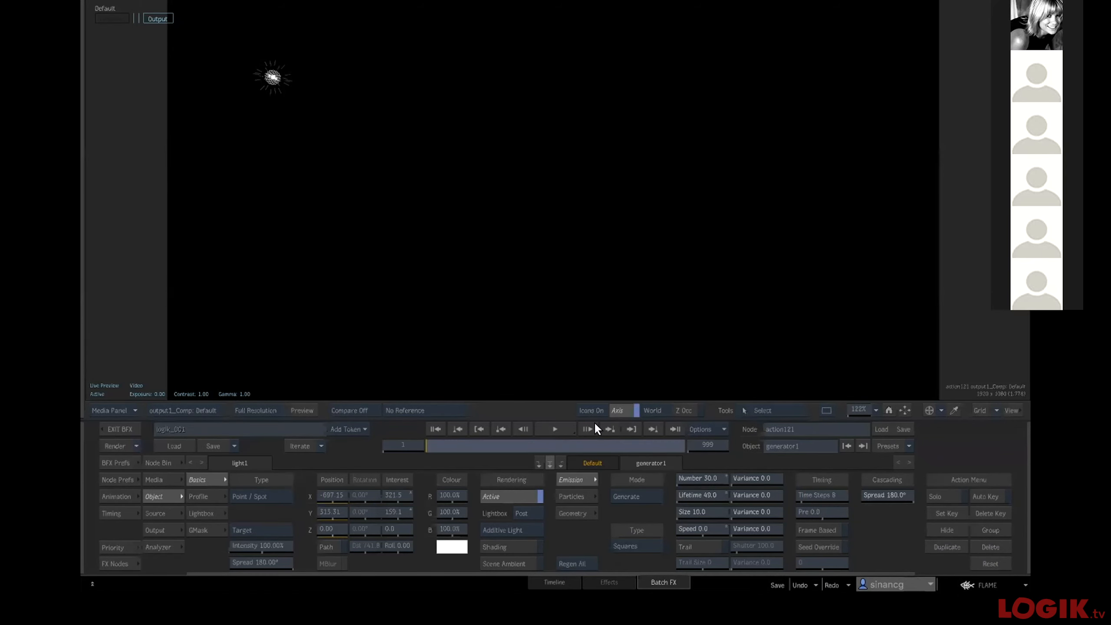
click(821, 491)
click(793, 467)
click(789, 472)
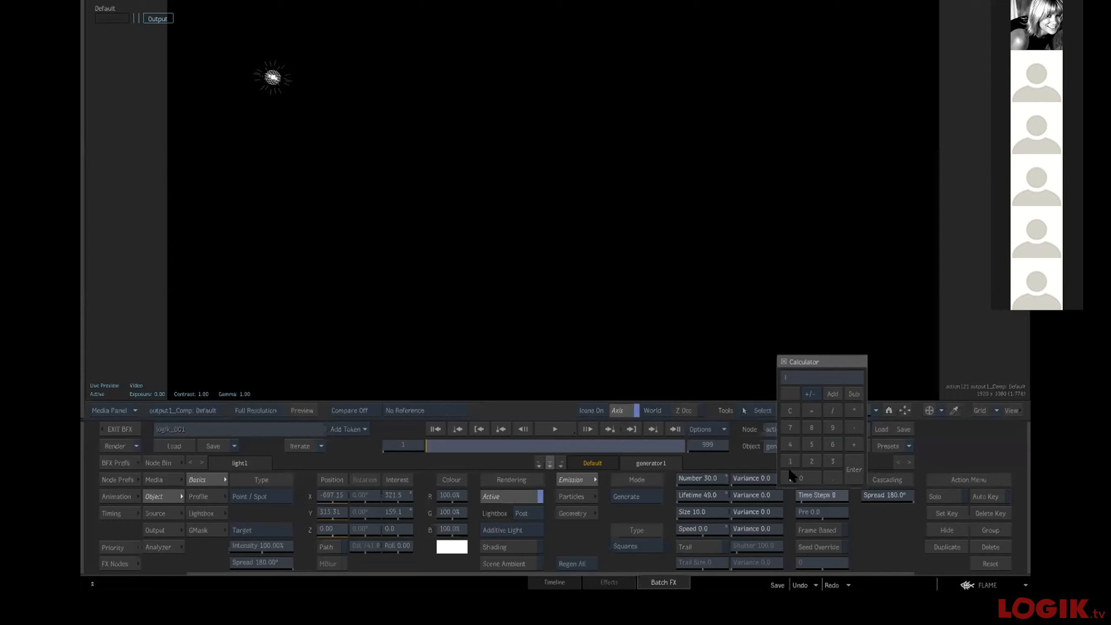
click(851, 464)
click(583, 424)
click(433, 431)
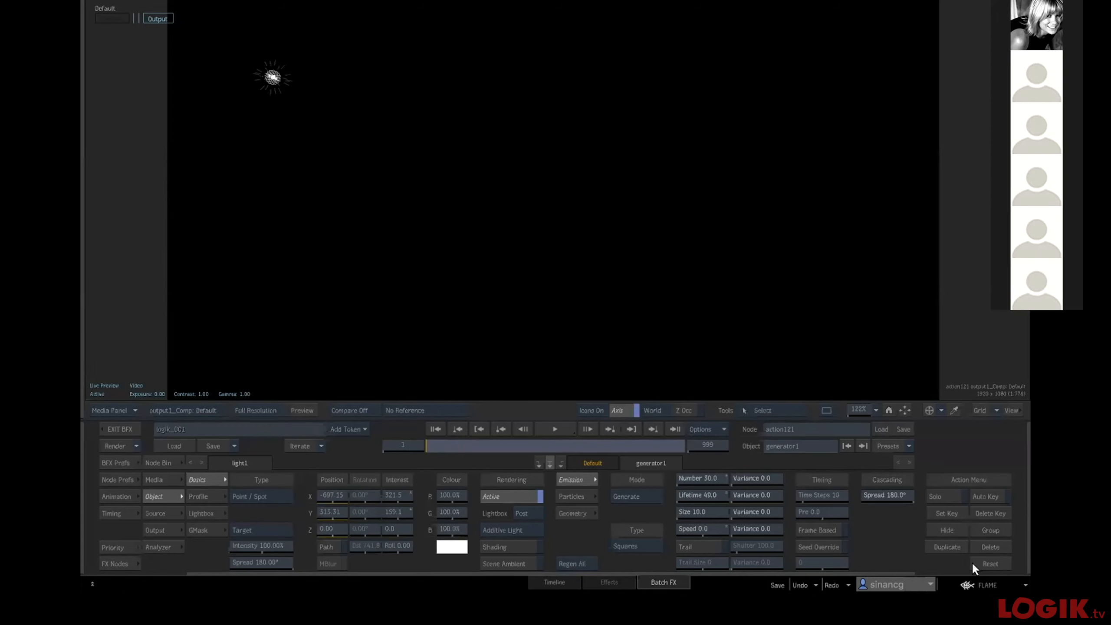
Delete the keyframed light from the Action schematic.
key(grave)
click(508, 135)
key(Delete)
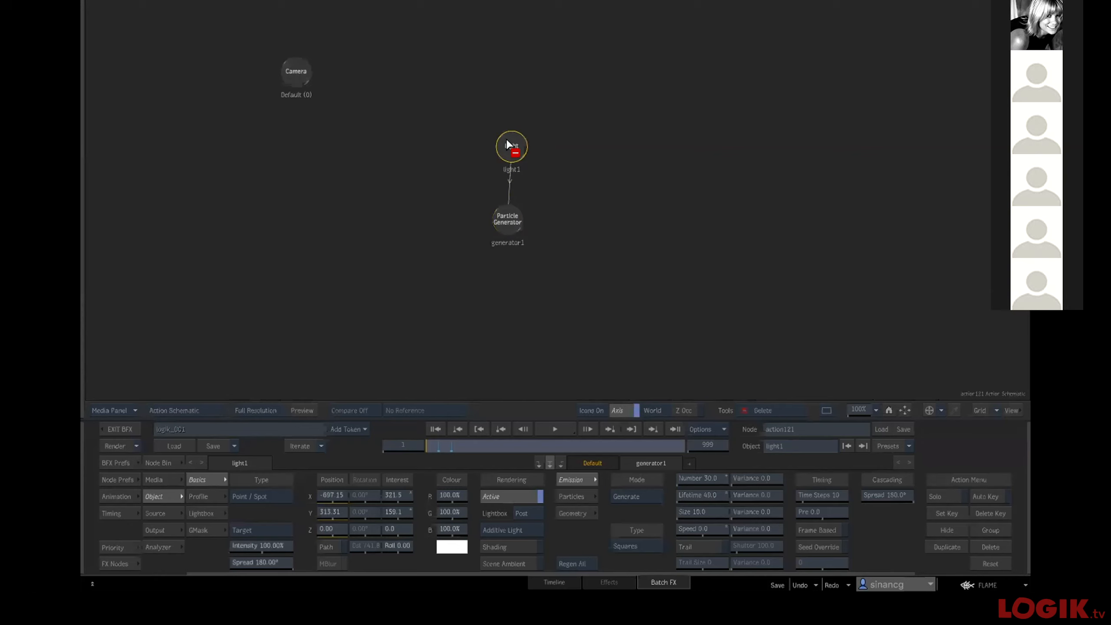
click(508, 142)
Add a new Light node and connect it as the parent of the Particle Generator.
mouse_move(520, 590)
scroll(594, 488, down, 5)
key(F4)
double_click(708, 520)
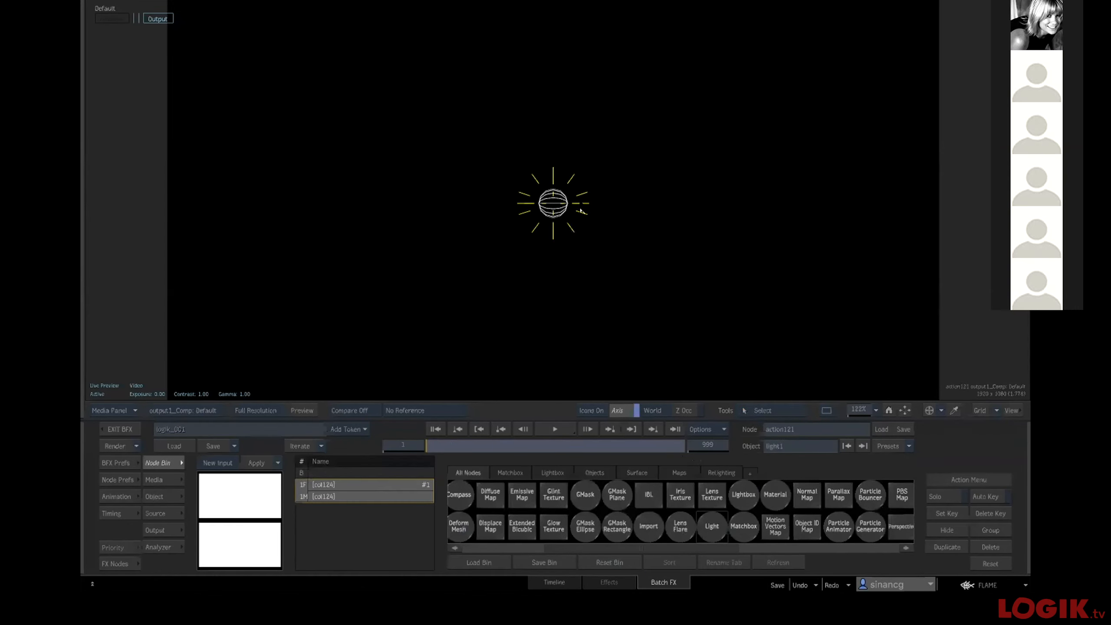
key(grave)
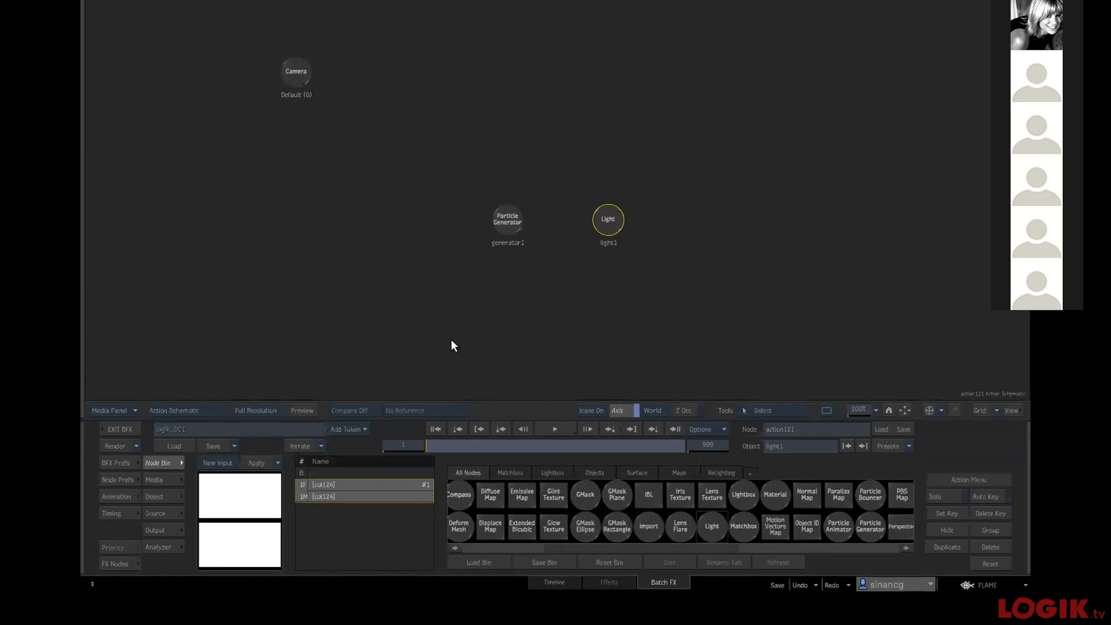
click(601, 217)
mouse_move(608, 218)
mouse_down()
mouse_move(594, 184)
mouse_move(496, 130)
mouse_up()
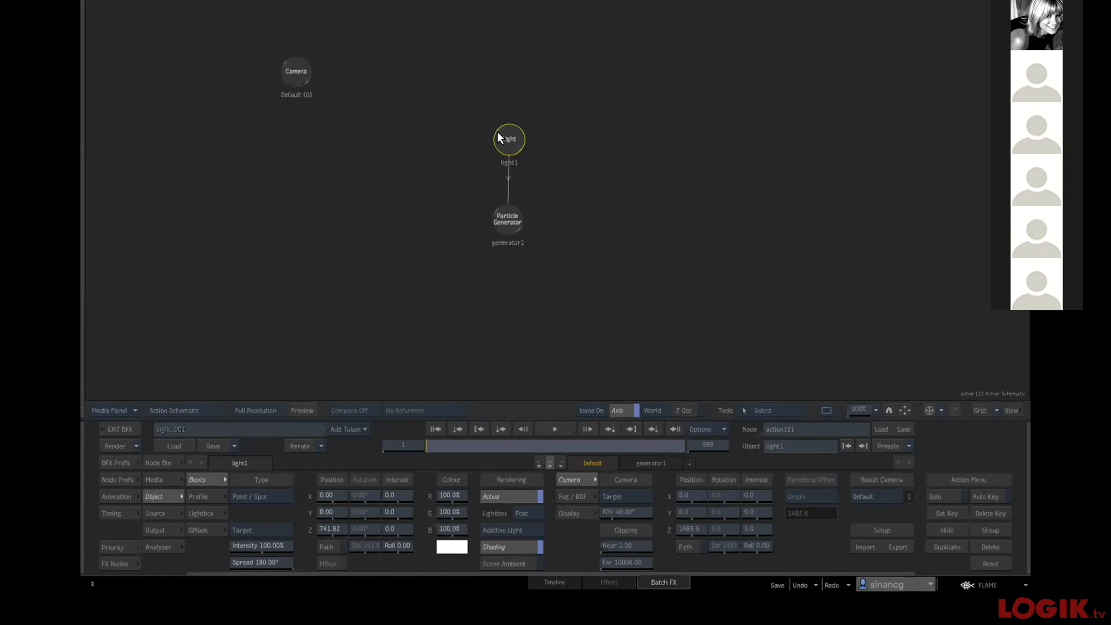
Set the new light's Z position to 0 and, with Auto Key on, keyframe its X position at -676 on frame 1.
key(F4)
click(336, 527)
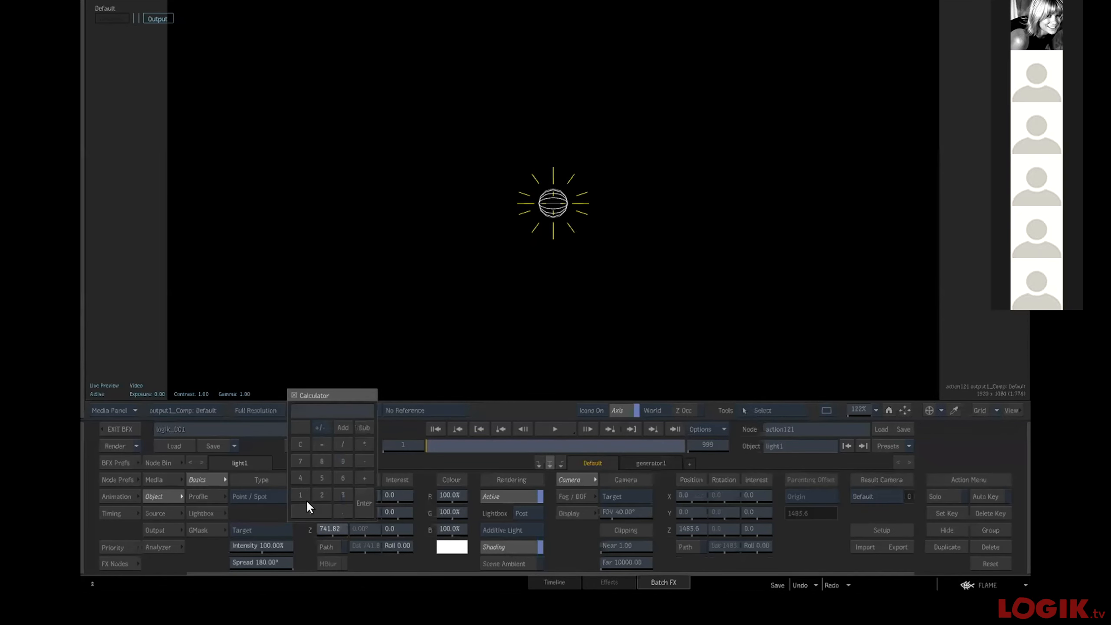
click(359, 497)
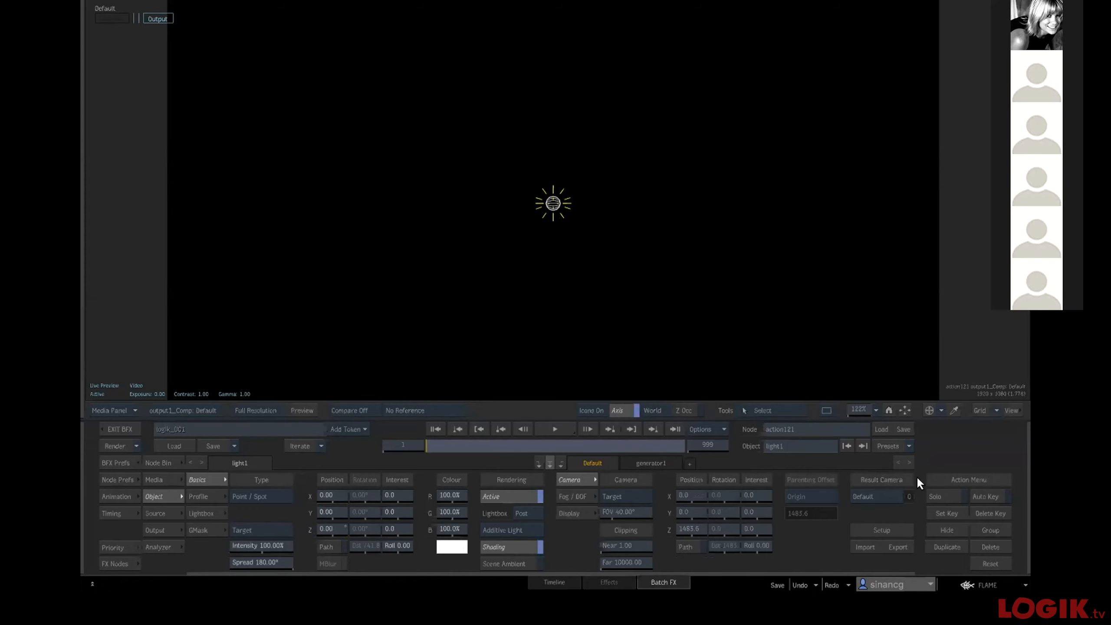
click(982, 496)
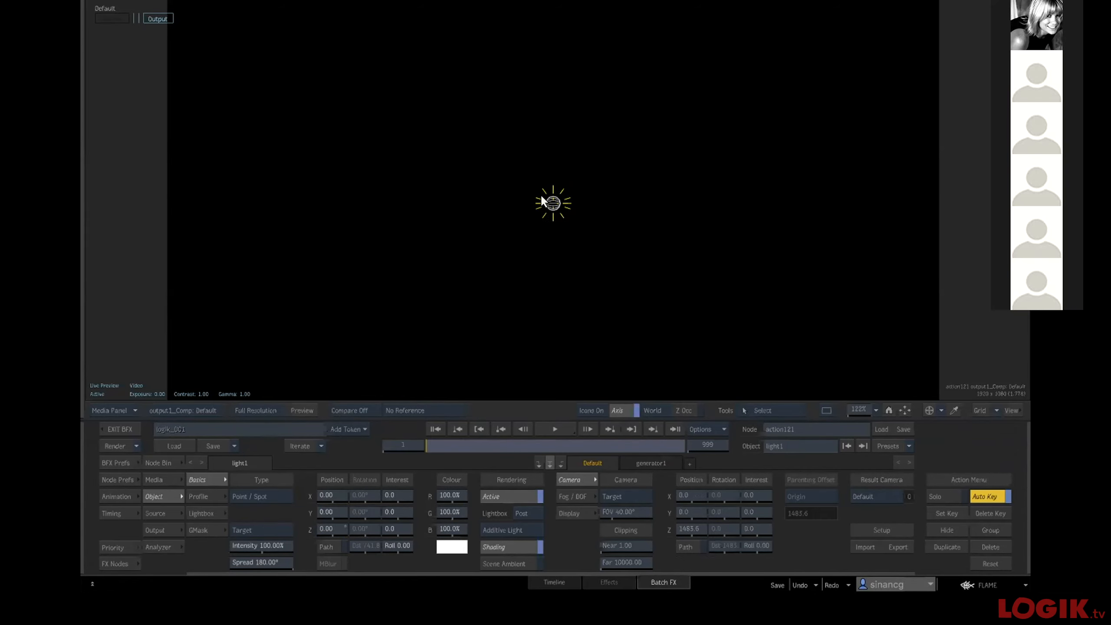
key(F4)
key(F4)
drag(331, 494, 213, 478)
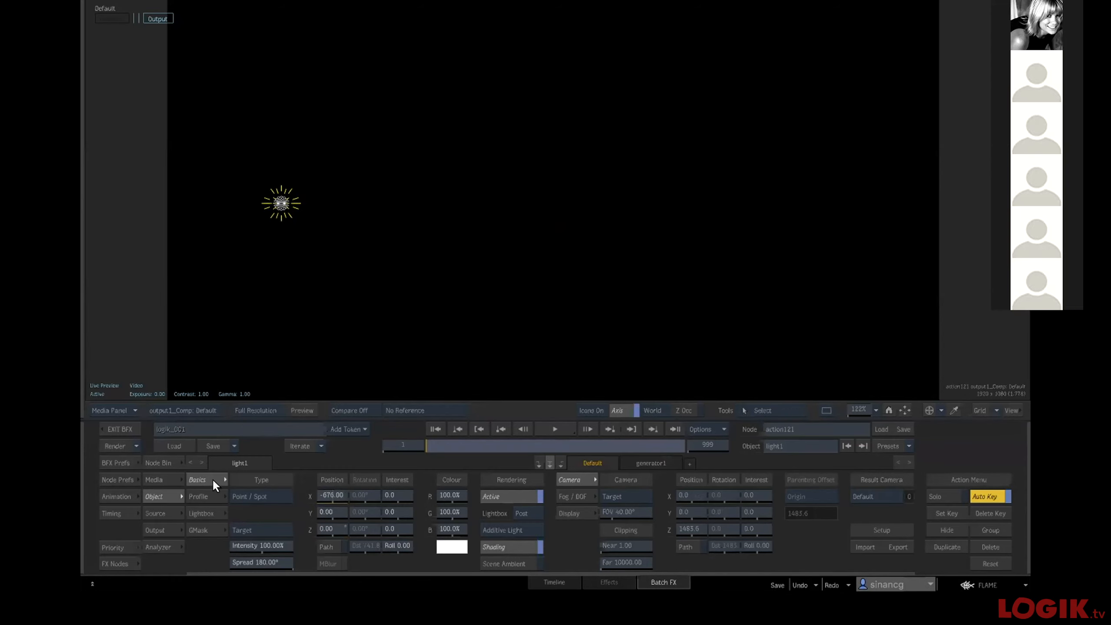
Keyframe the light's X position far to the right just after frame 1, and step through the frames to check the fast movement.
click(588, 421)
drag(332, 494, 617, 470)
click(433, 425)
click(579, 423)
click(582, 427)
click(581, 427)
click(435, 428)
Turn off Shading in the Action node's rendering preferences and step forward to inspect the particles emitted along the light's fast path.
key(F4)
click(499, 218)
key(F1)
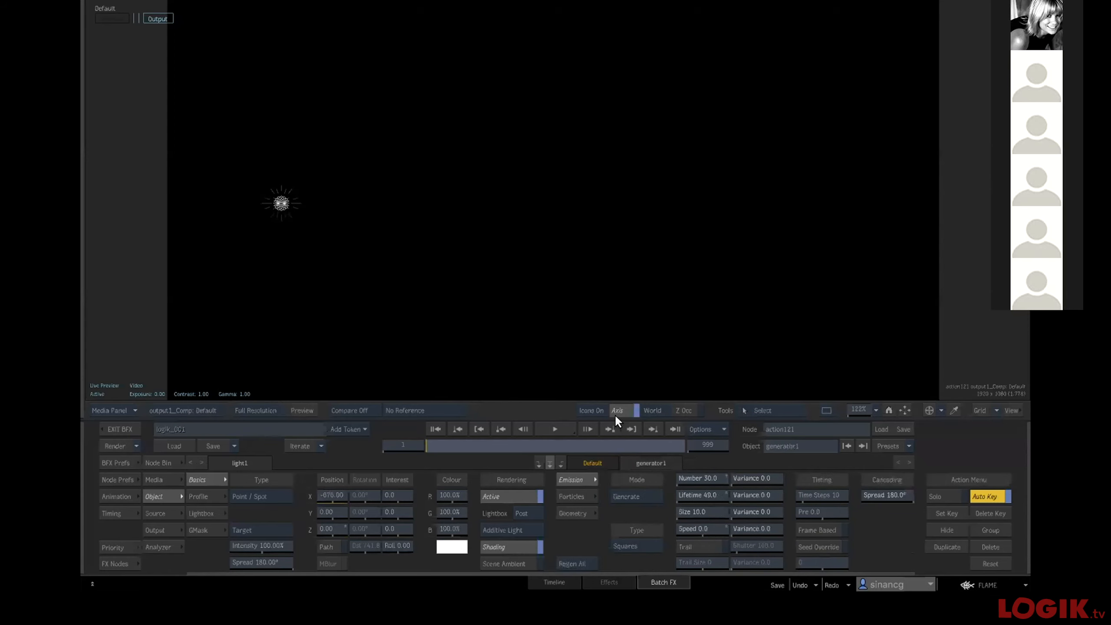
click(138, 479)
click(547, 496)
click(585, 426)
click(585, 427)
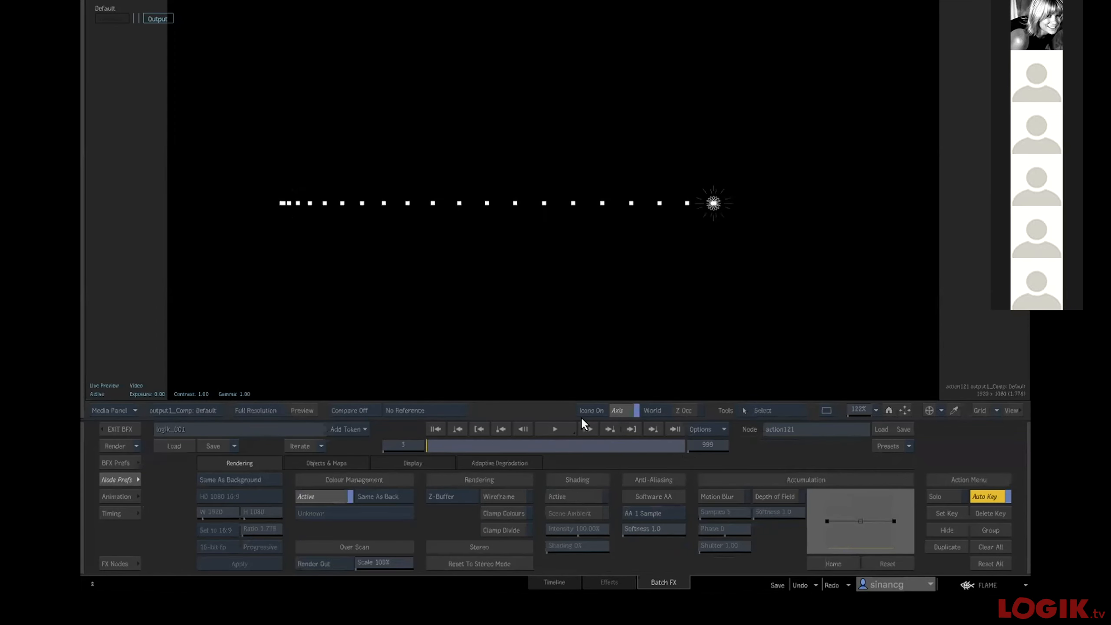
Advance to frame 4, turn off Auto Key, and bring up the Particle Generator's emission settings.
click(584, 423)
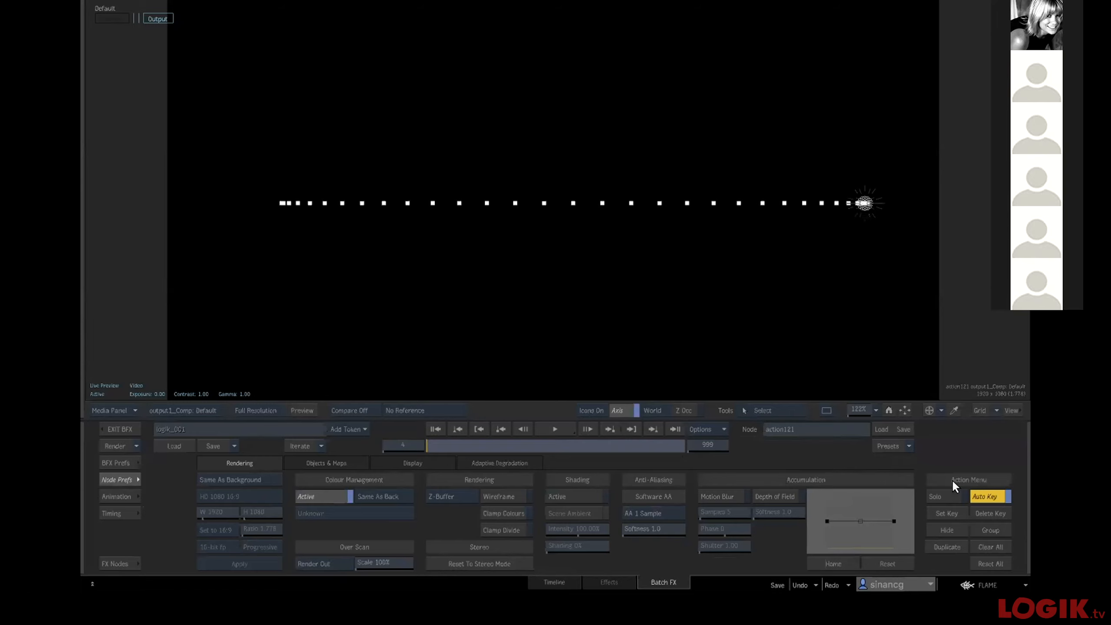
click(976, 493)
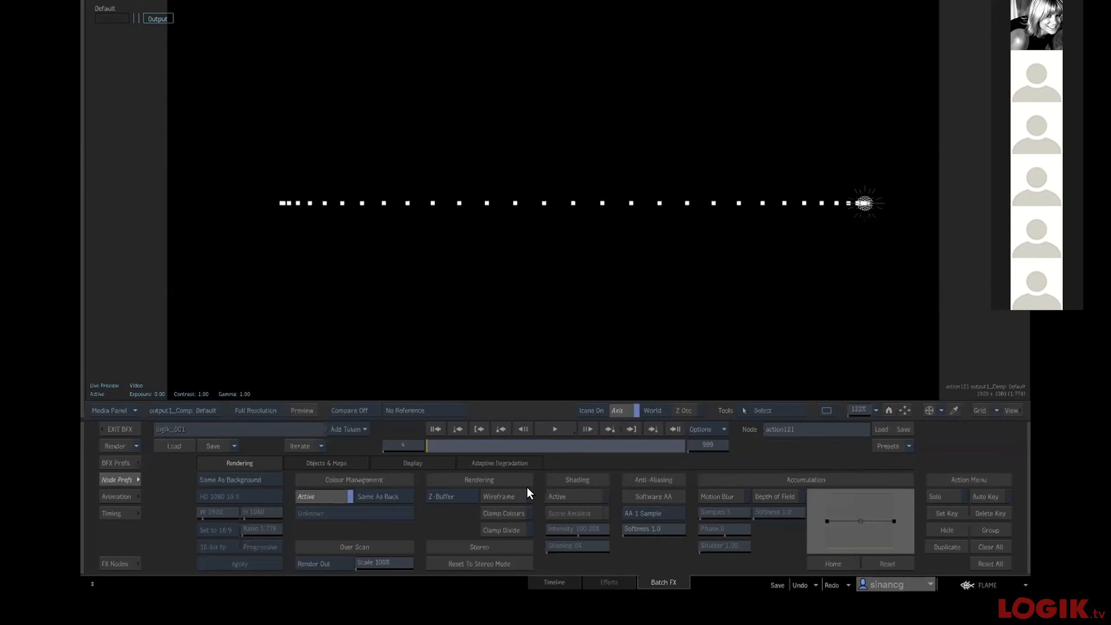
key(F4)
click(499, 218)
key(F1)
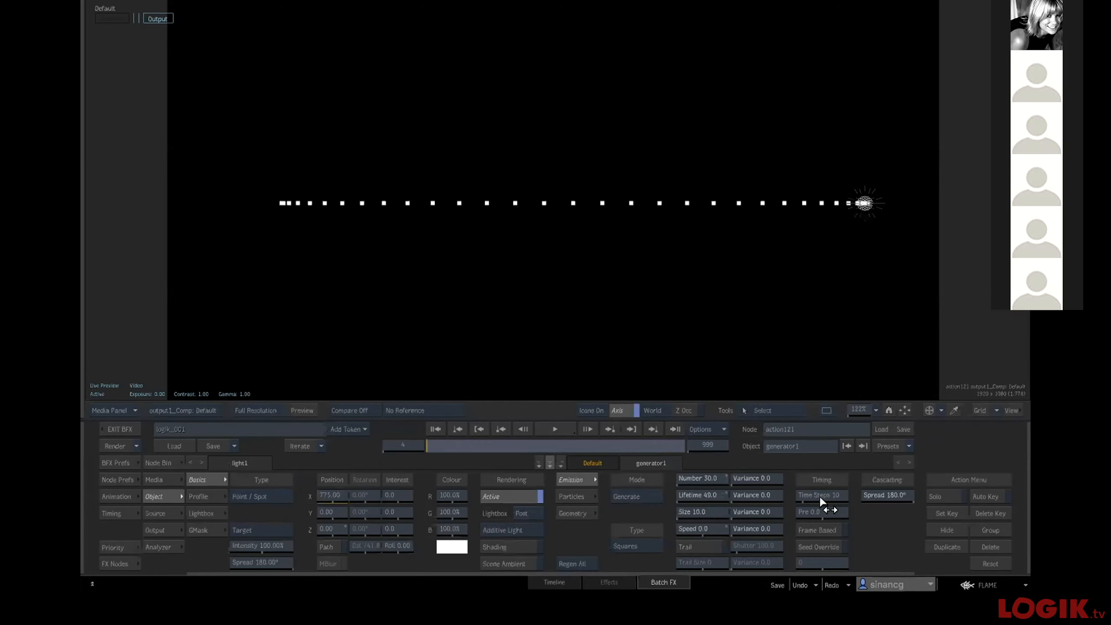
Set the generator's Time Steps to 1 and step from frame 1 to frame 3 to inspect the emitted particles.
drag(821, 490, 808, 494)
click(582, 425)
click(436, 428)
click(586, 427)
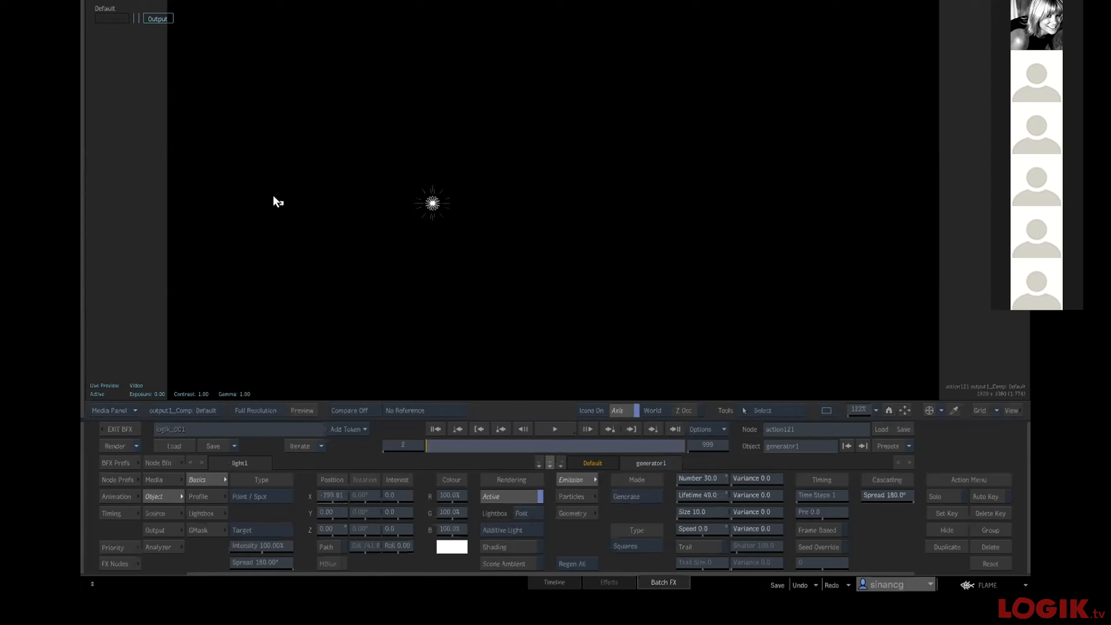
click(583, 425)
Set the generator's Time Steps to 10 and step from frame 1 to frame 4 to compare the trail.
click(822, 495)
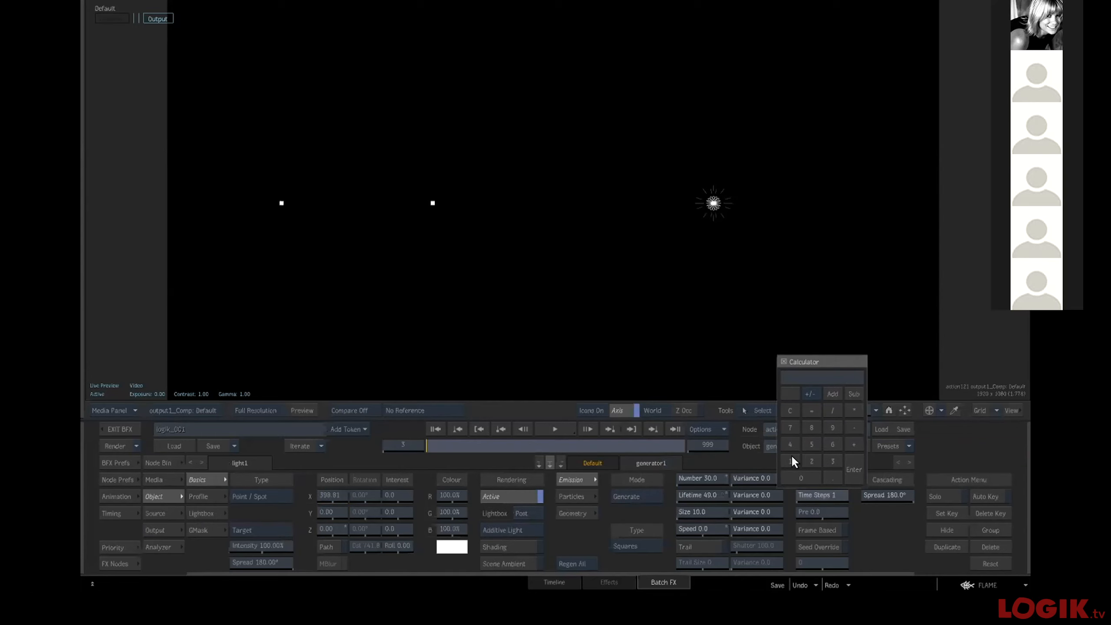
click(854, 457)
click(429, 428)
click(586, 428)
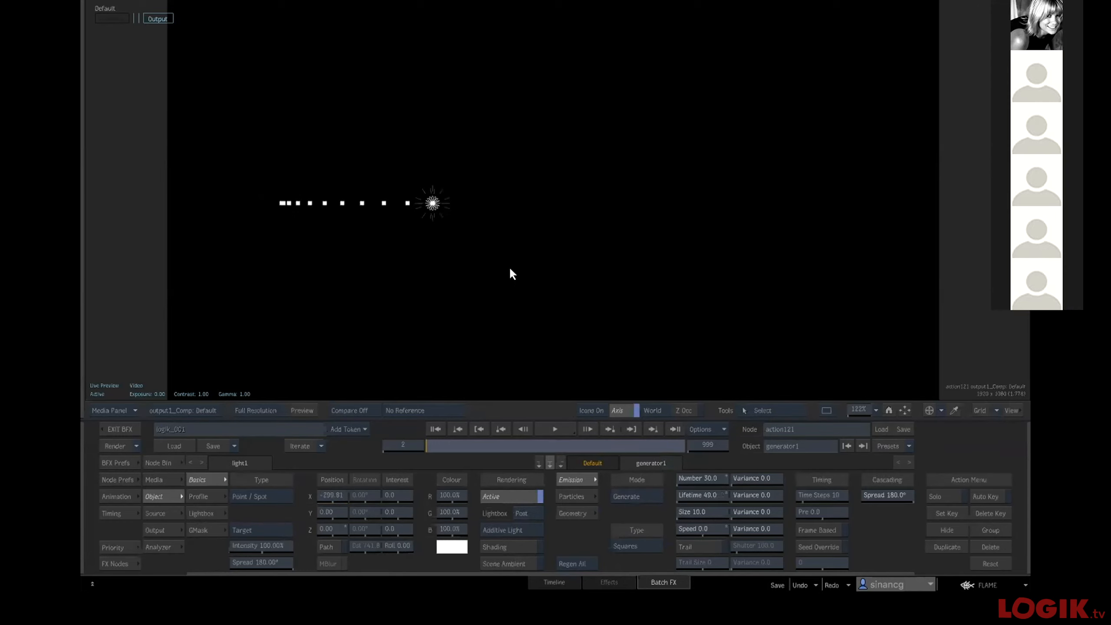
click(585, 425)
click(585, 425)
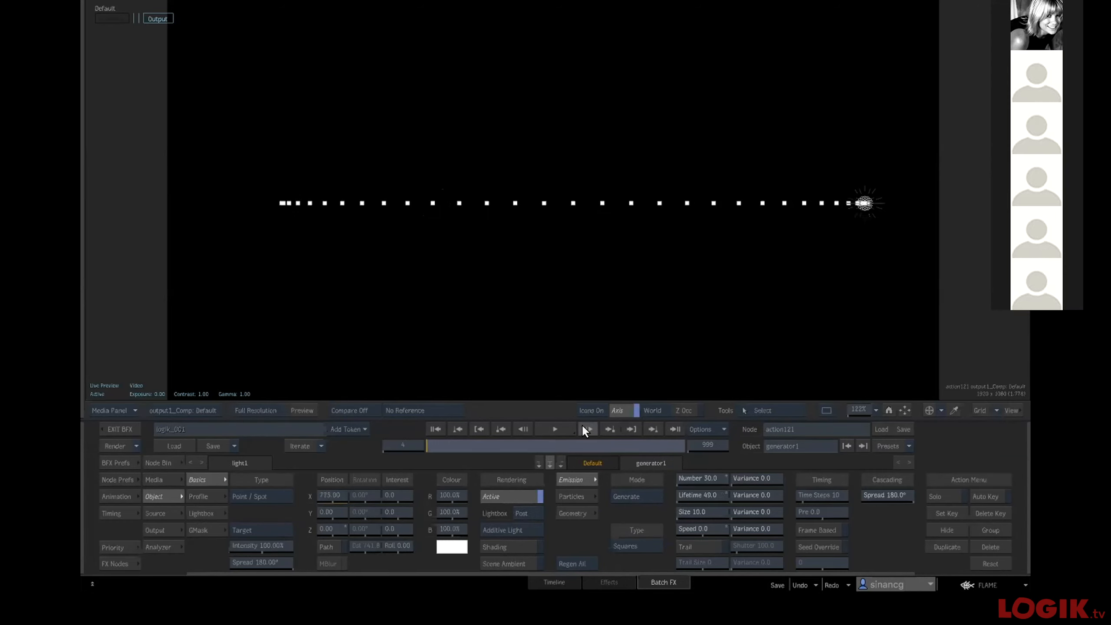
Set the generator's Time Steps to 30 and step from frame 1 to frame 4 to check the trail's density.
click(434, 426)
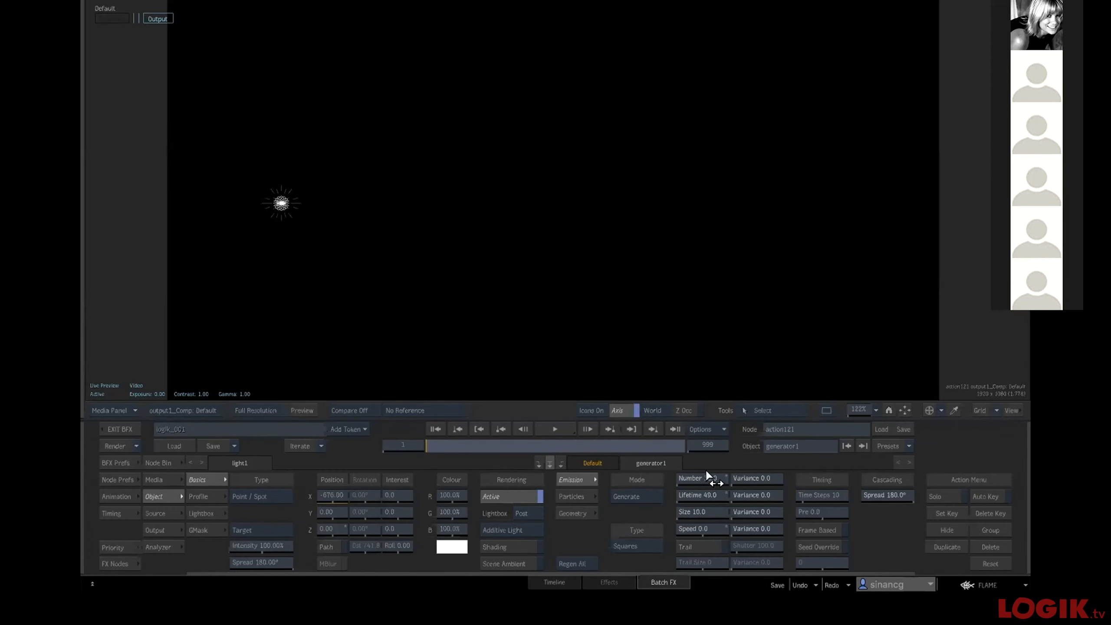
click(813, 494)
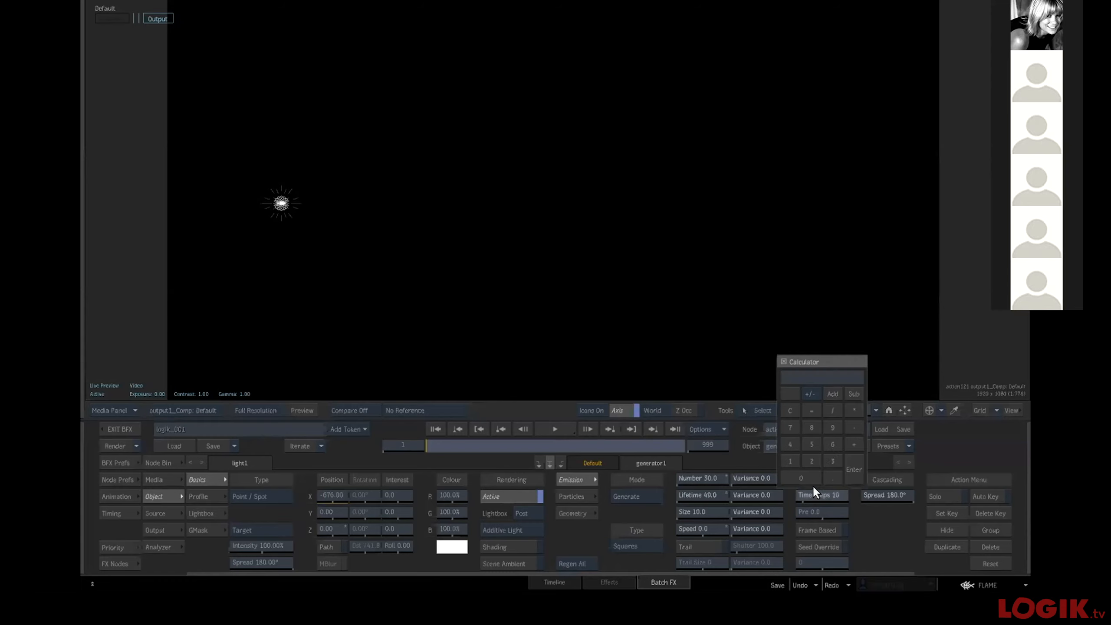
click(846, 457)
click(588, 424)
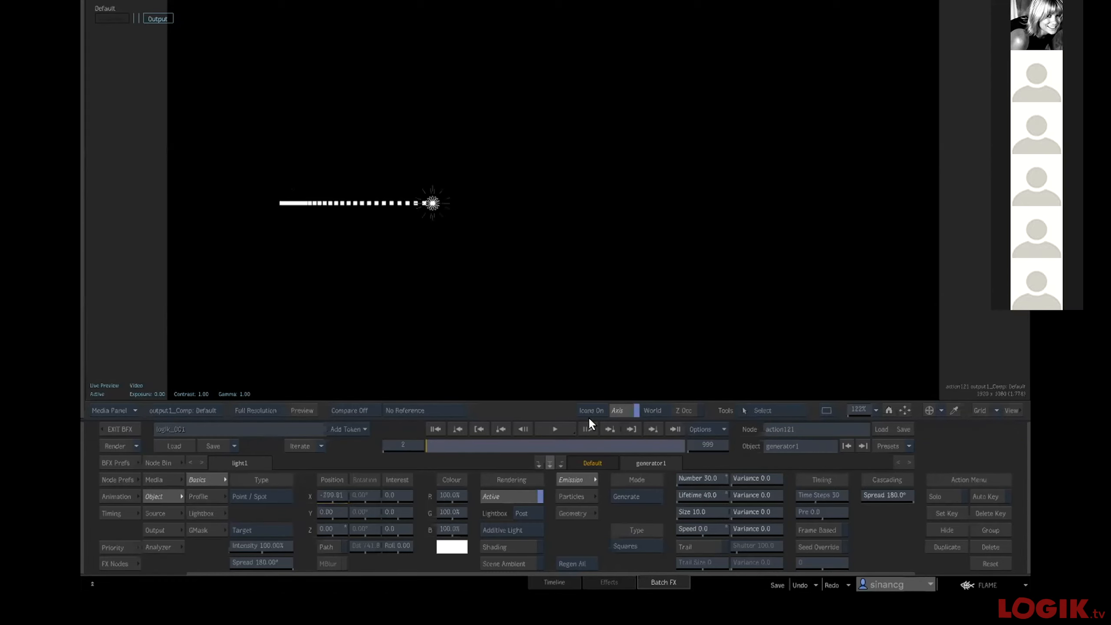
click(589, 423)
click(589, 424)
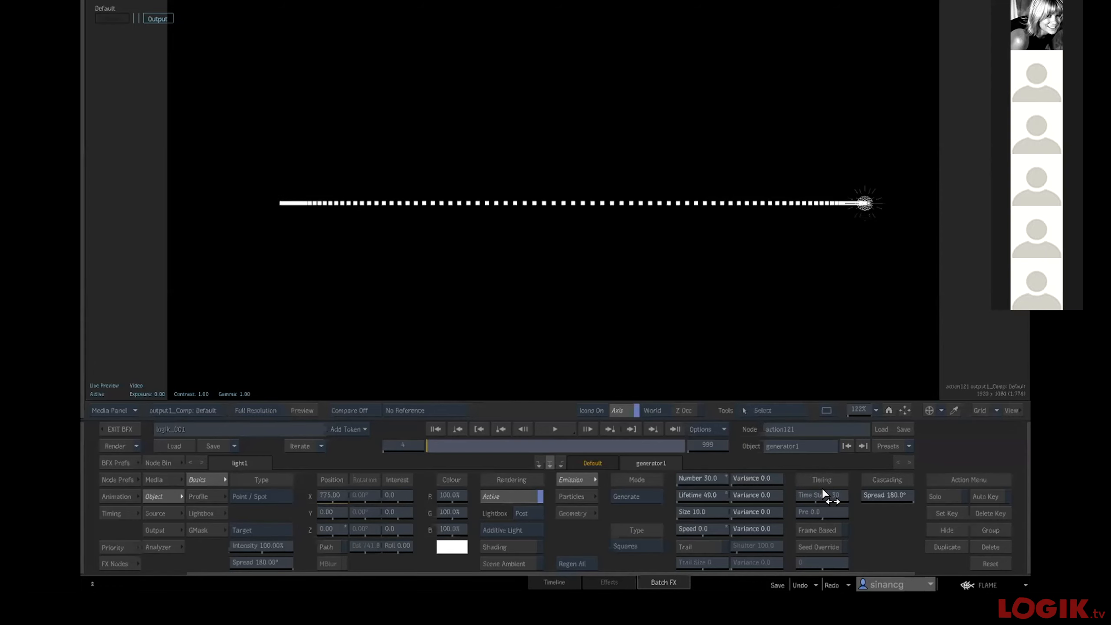
Step repeatedly through frames 1 to 4 to examine how the particles fill the light's path, ending on frame 1.
click(436, 429)
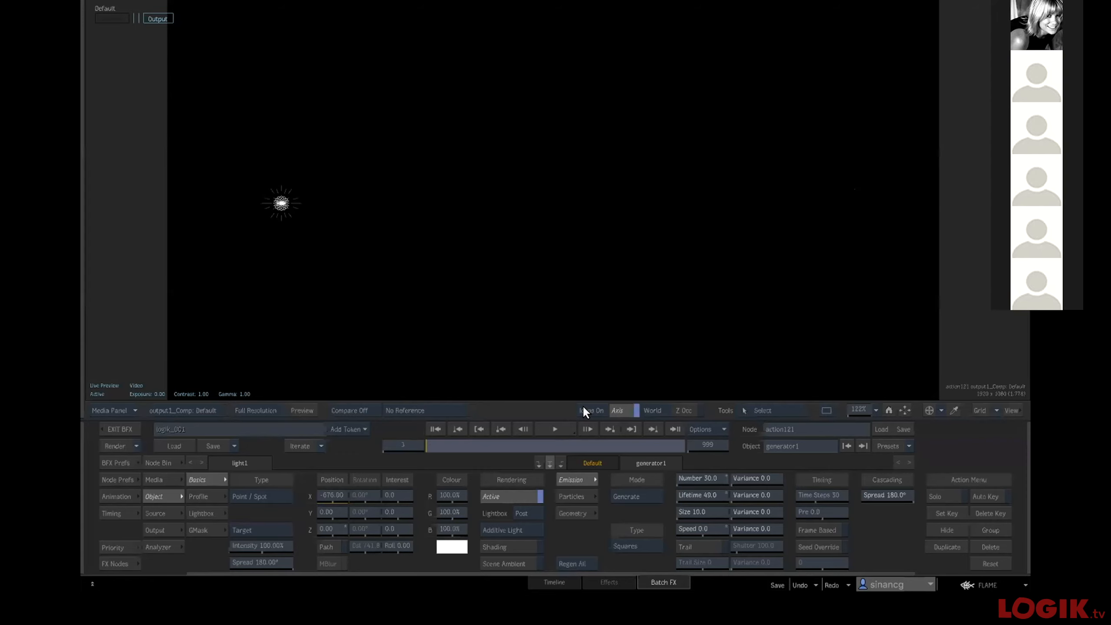
click(585, 421)
click(582, 422)
click(582, 422)
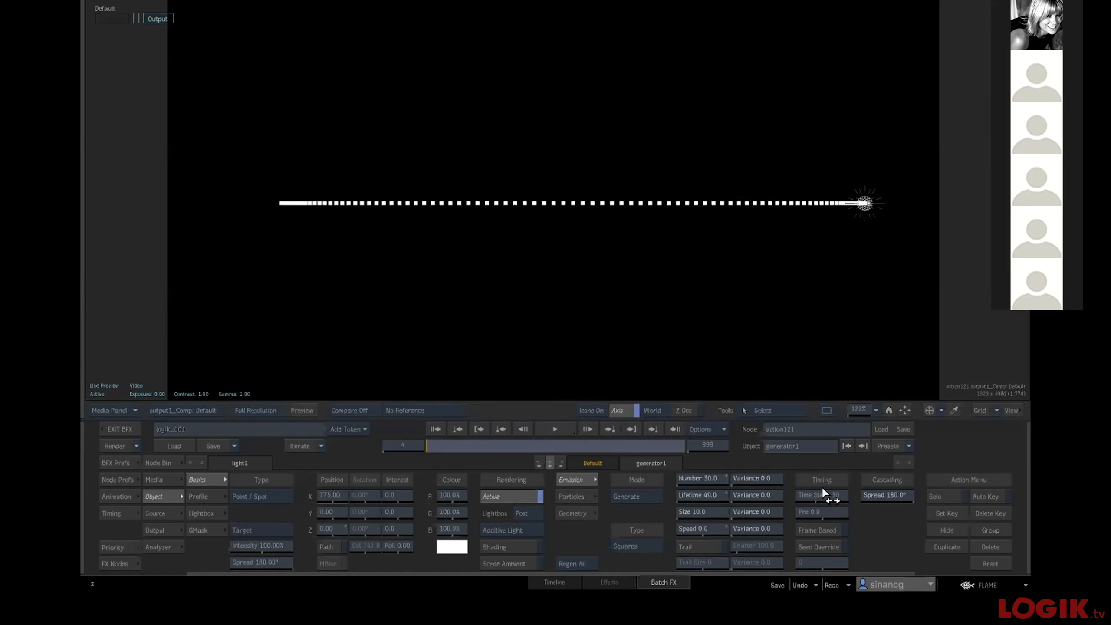
click(433, 425)
click(588, 423)
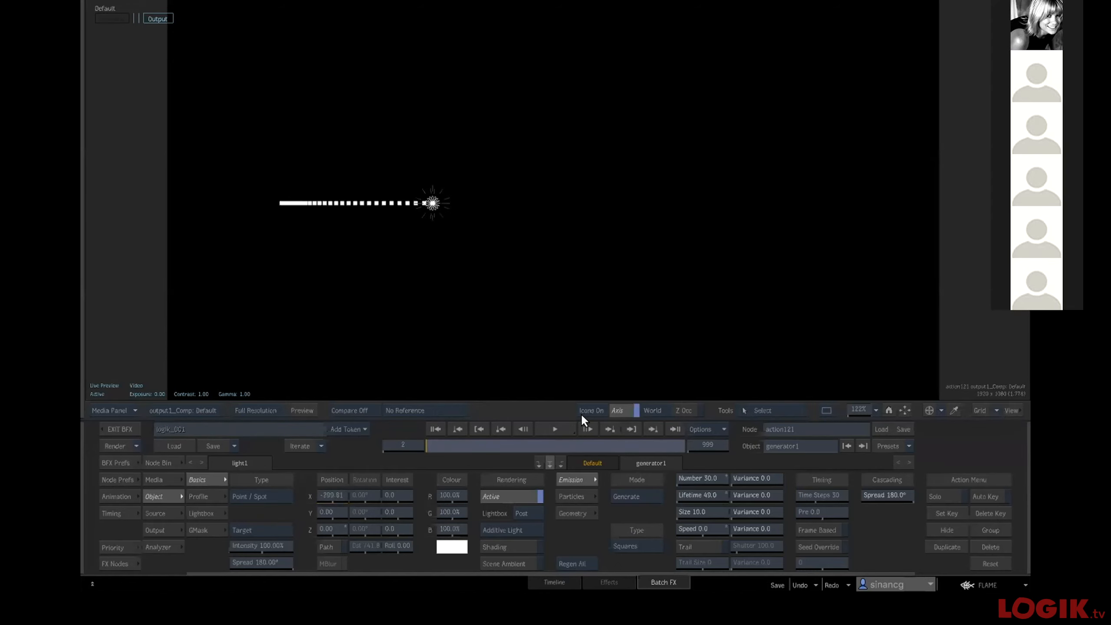
click(582, 424)
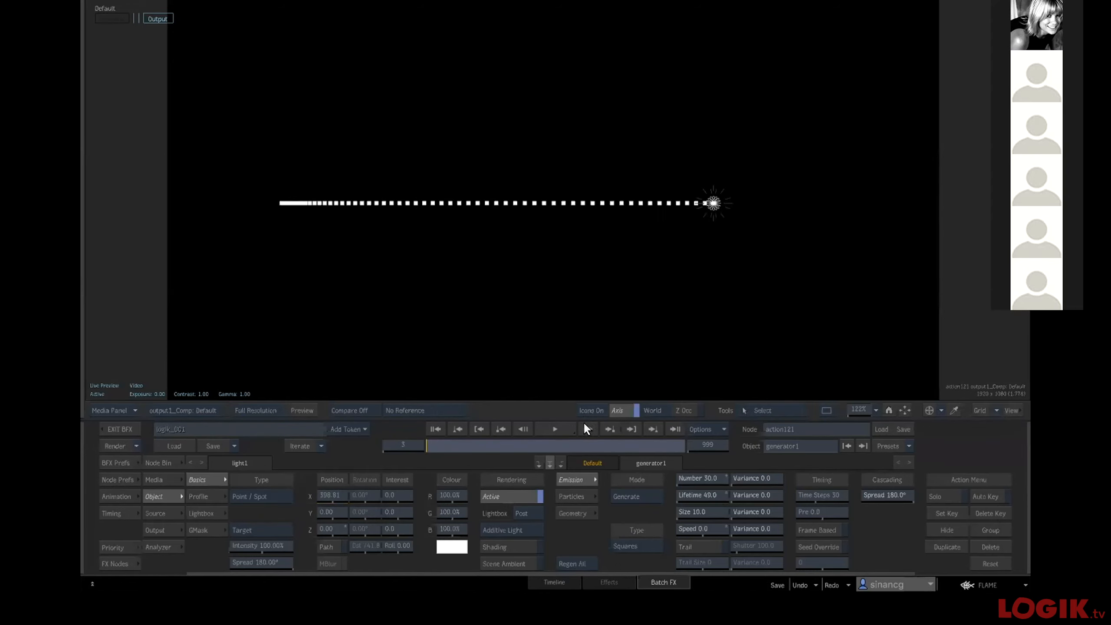
click(434, 426)
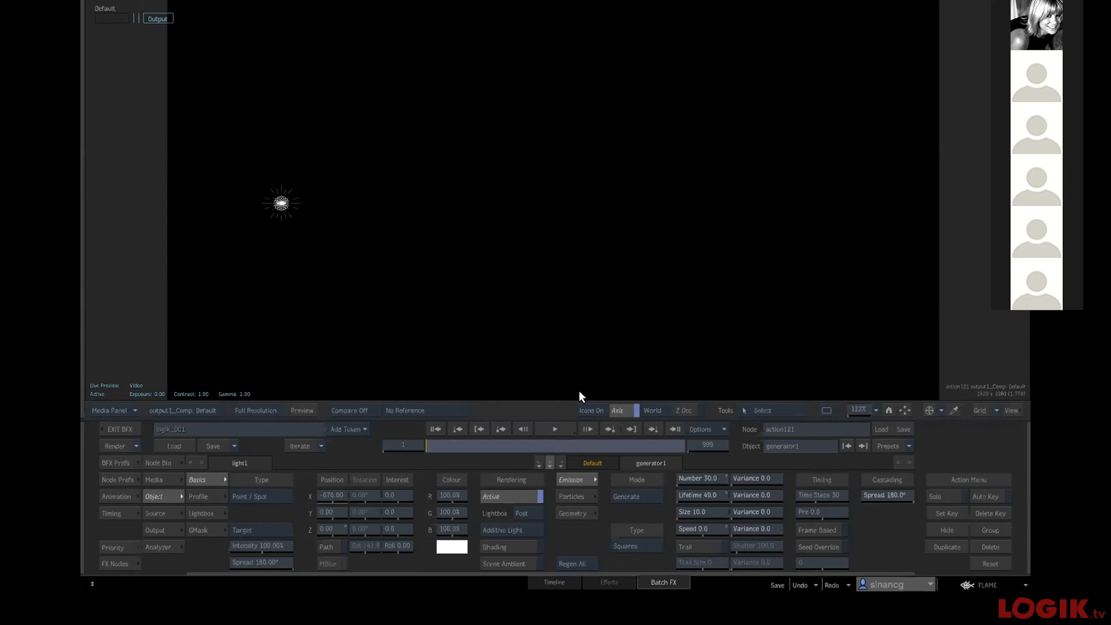
click(583, 421)
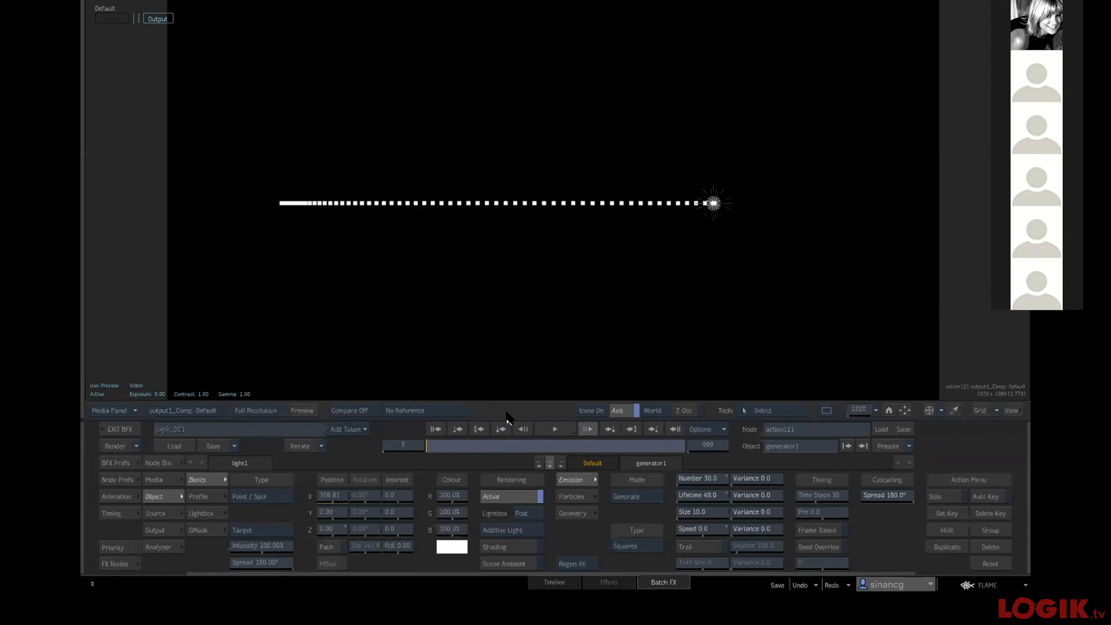
click(434, 427)
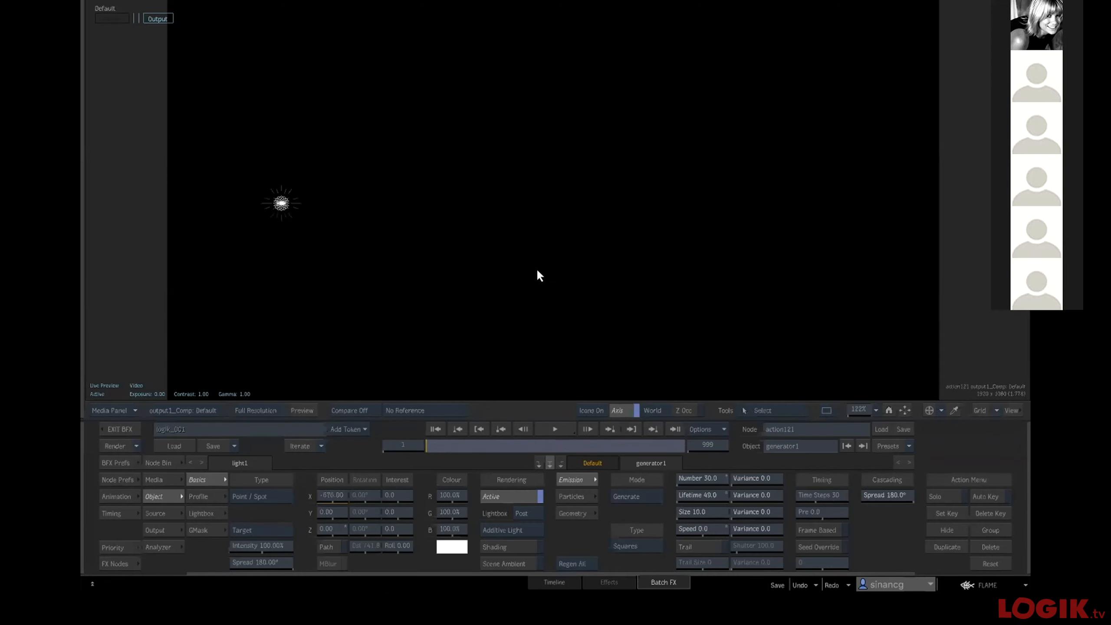
Add an Import node to the Action schematic and load the teapot model from the 3DS models folder.
mouse_move(601, 590)
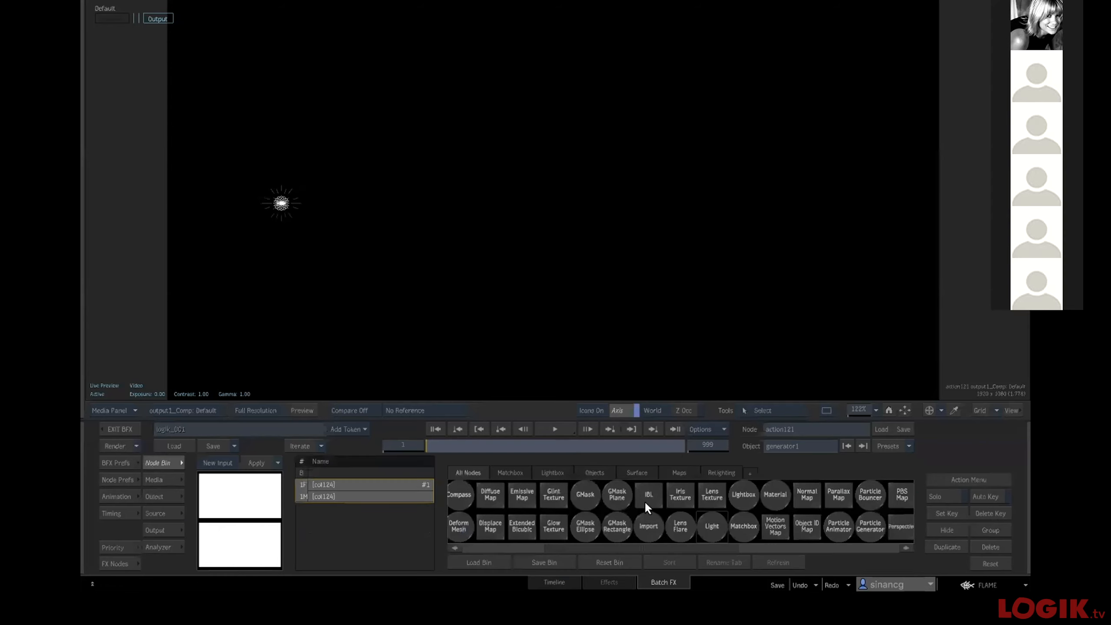
key(i)
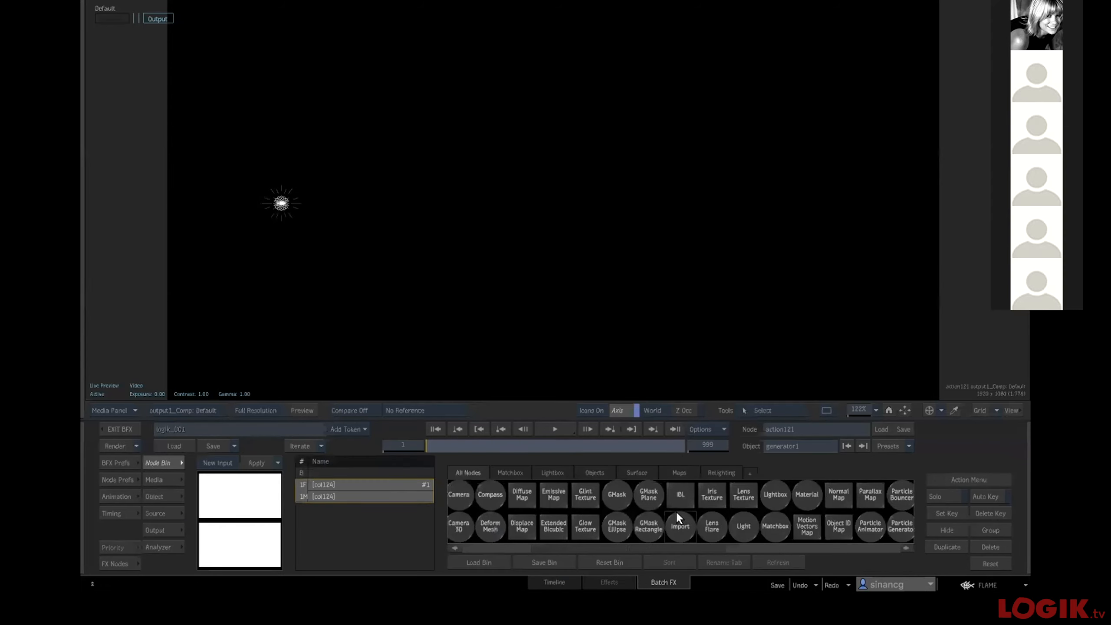
key(F8)
drag(673, 519, 601, 127)
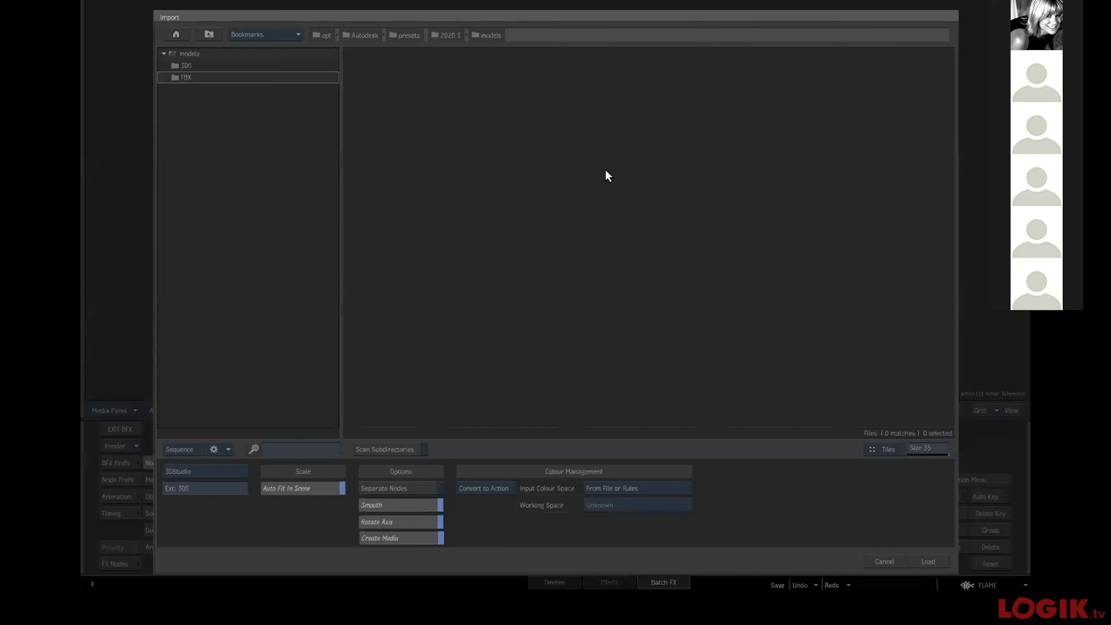
double_click(204, 65)
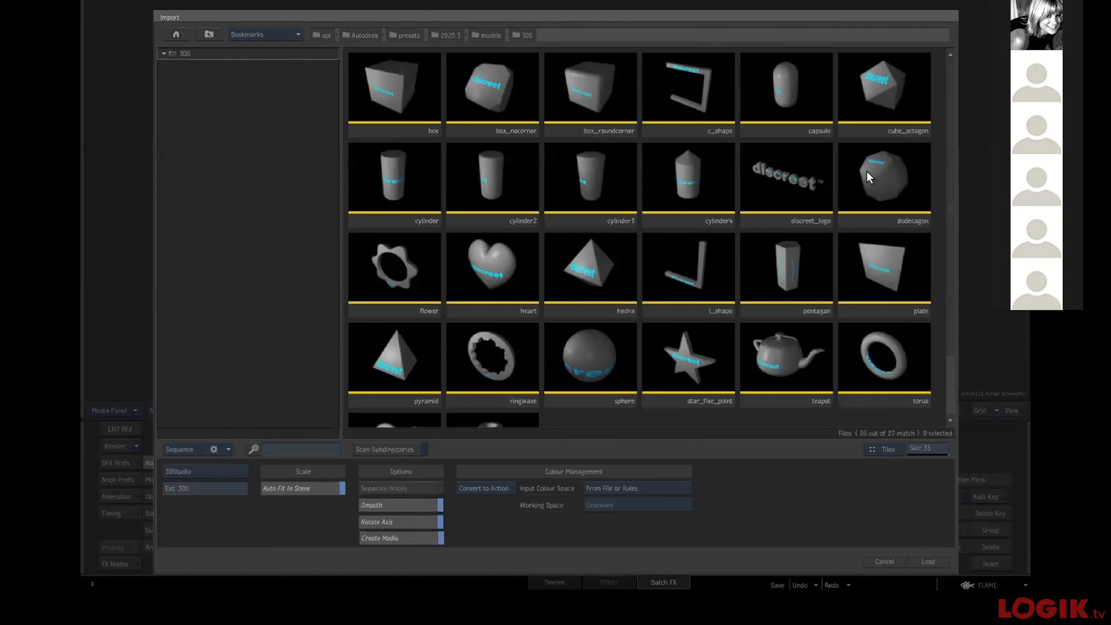
click(783, 356)
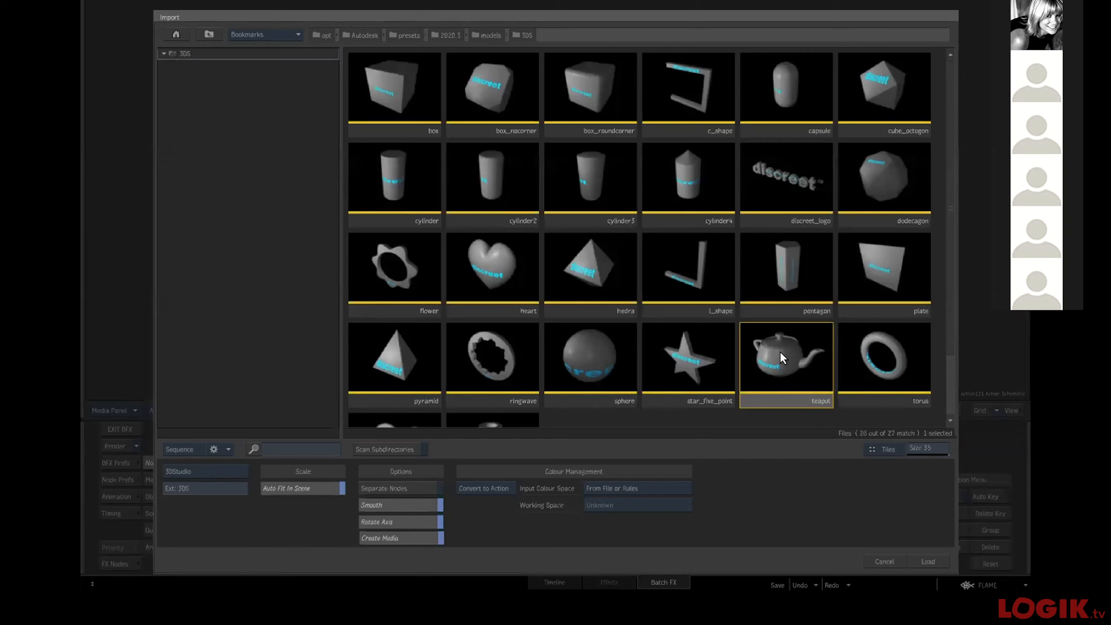
click(928, 561)
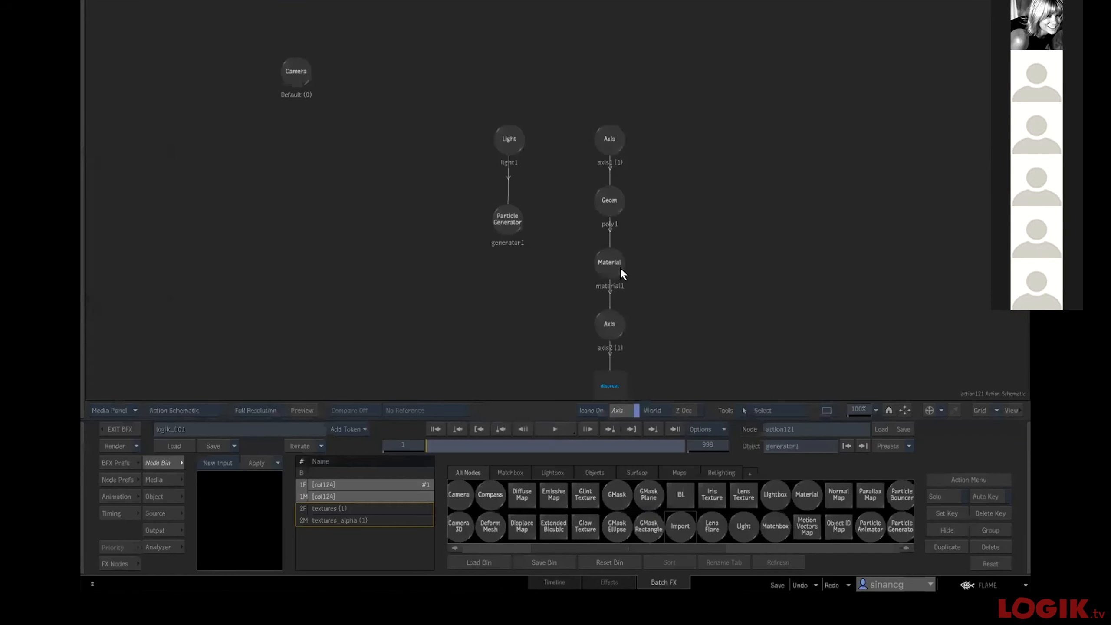
Delete the teapot's material and texture nodes, and connect its Geom node as the Particle Generator's parent in place of the light.
click(608, 324)
click(608, 384)
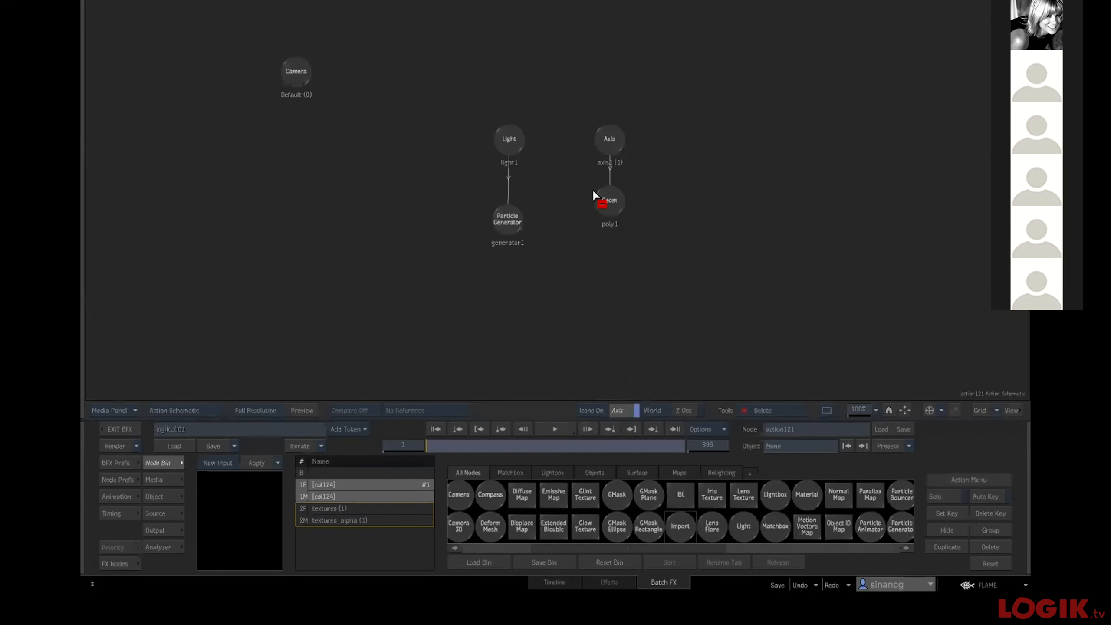
drag(489, 181, 538, 192)
mouse_move(617, 196)
mouse_down()
mouse_move(526, 202)
mouse_move(557, 192)
mouse_move(488, 213)
mouse_move(604, 185)
mouse_up()
key(grave)
key(grave)
key(grave)
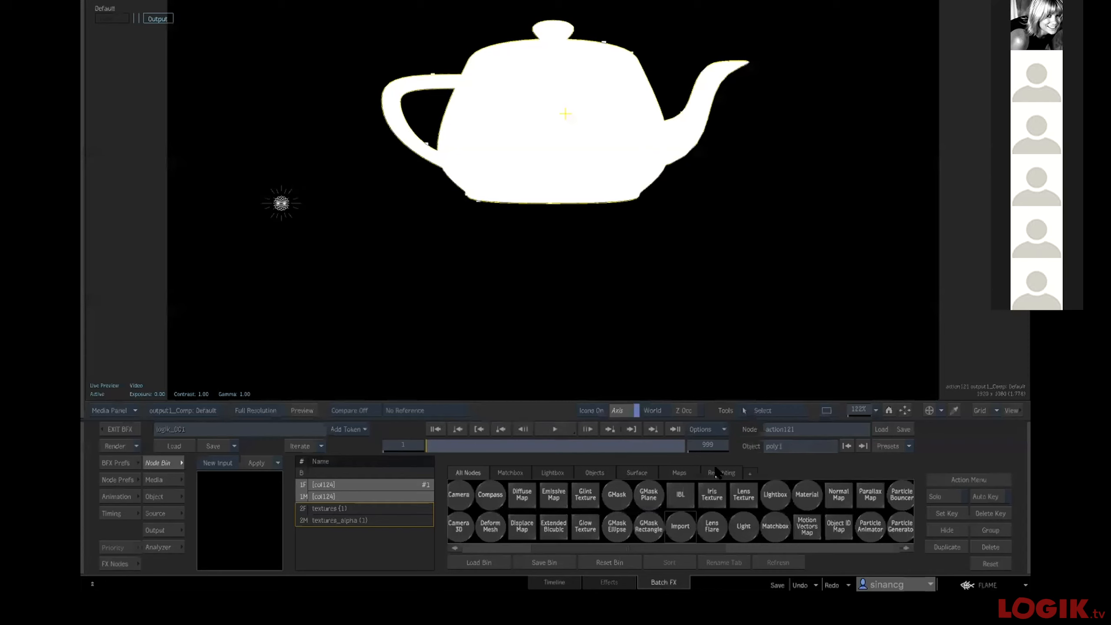
Set the teapot geometry's transparency to 100% and play the animation to check particles emitting from its surface, returning to frame 1.
key(shift+grave)
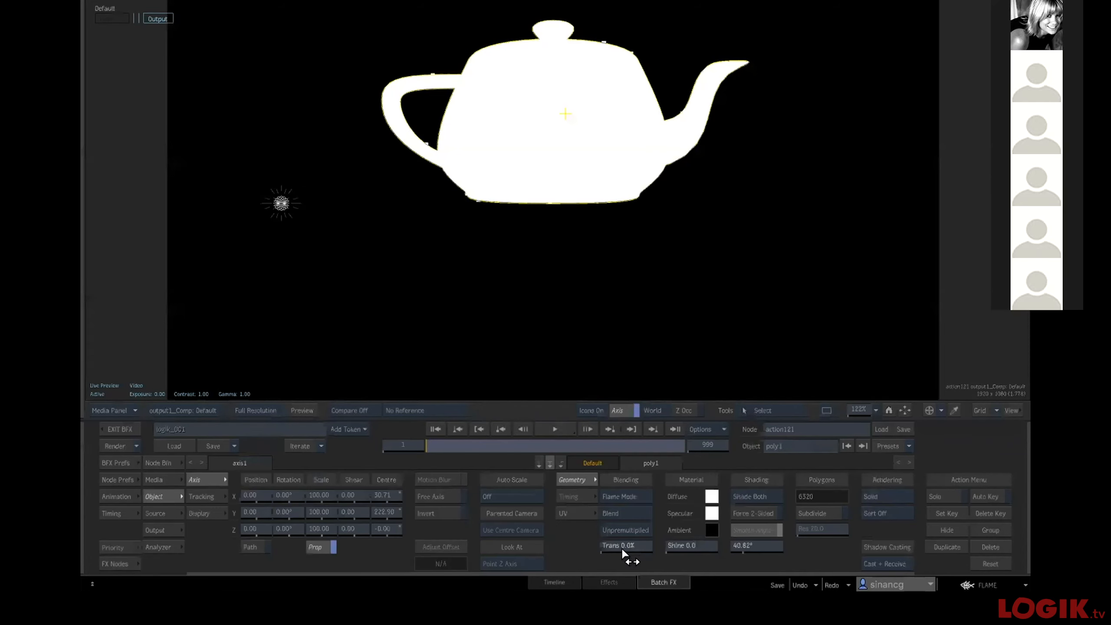
drag(636, 542, 705, 539)
drag(595, 219, 567, 222)
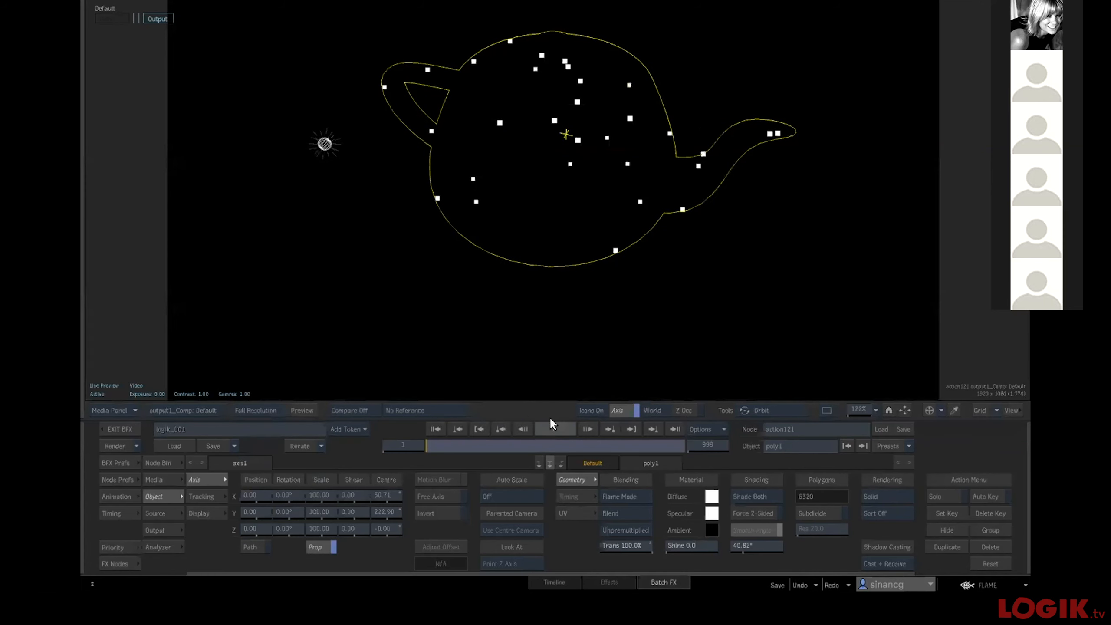
click(554, 429)
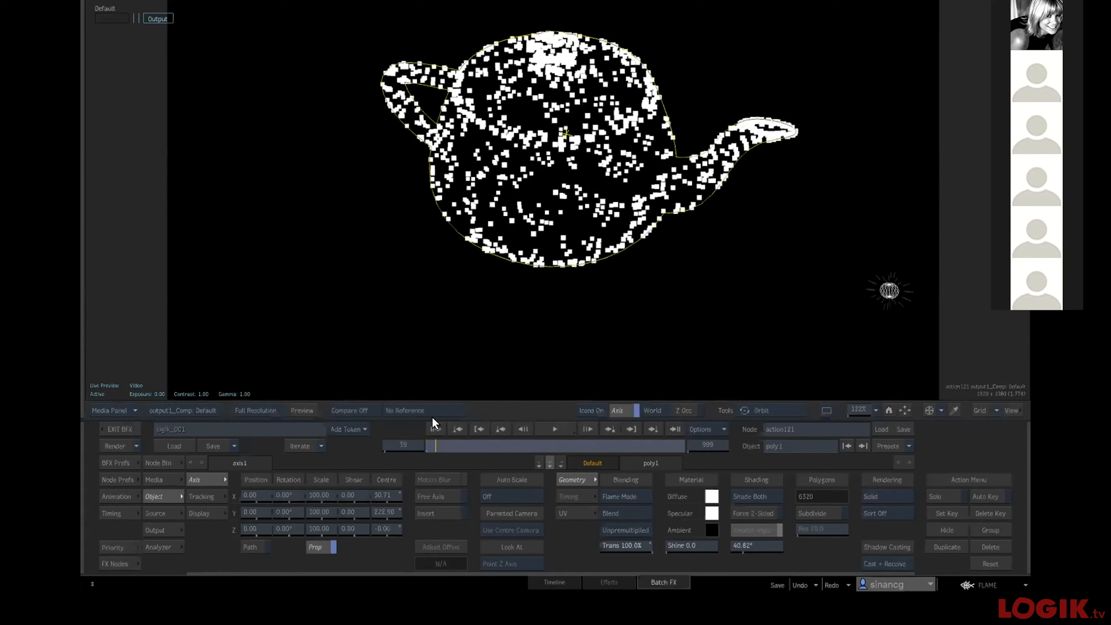
click(435, 428)
Select the Particle Generator node in the schematic and set its particle Speed to 10.
key(Escape)
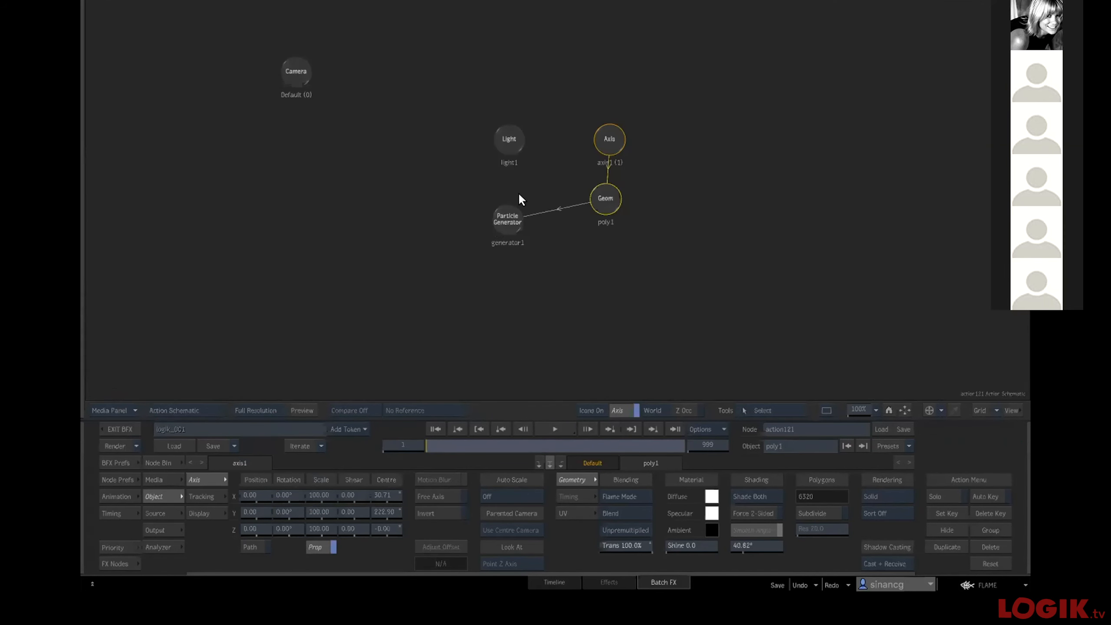
click(507, 228)
key(F4)
click(689, 527)
click(669, 494)
click(680, 511)
click(730, 496)
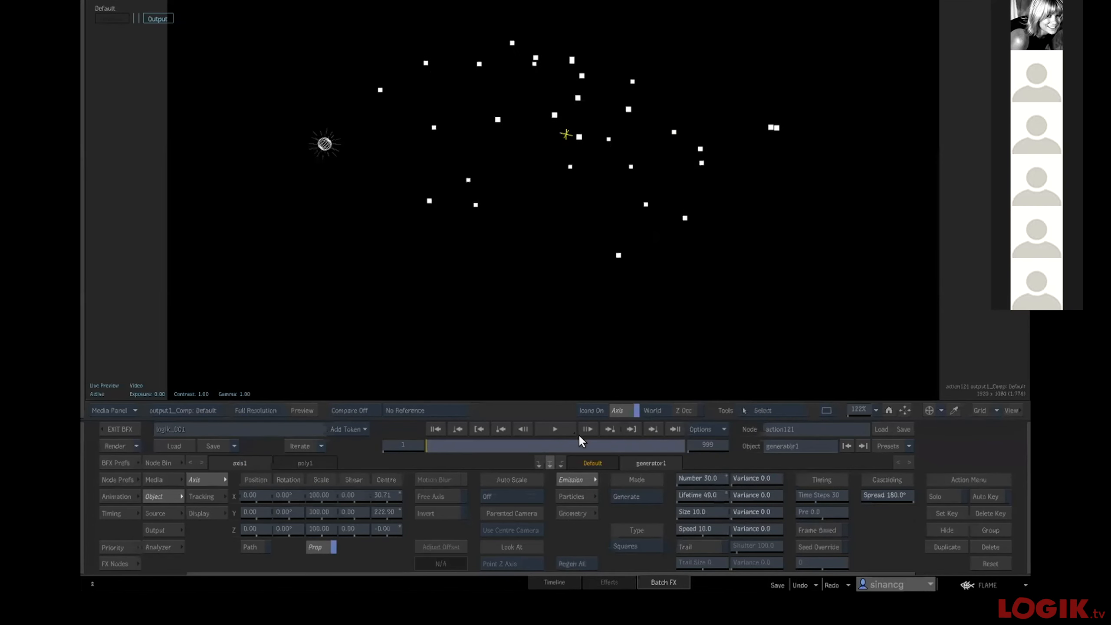
Set the generator's Number to 140 and play the animation to check the emission, returning to frame 1.
drag(708, 478, 756, 476)
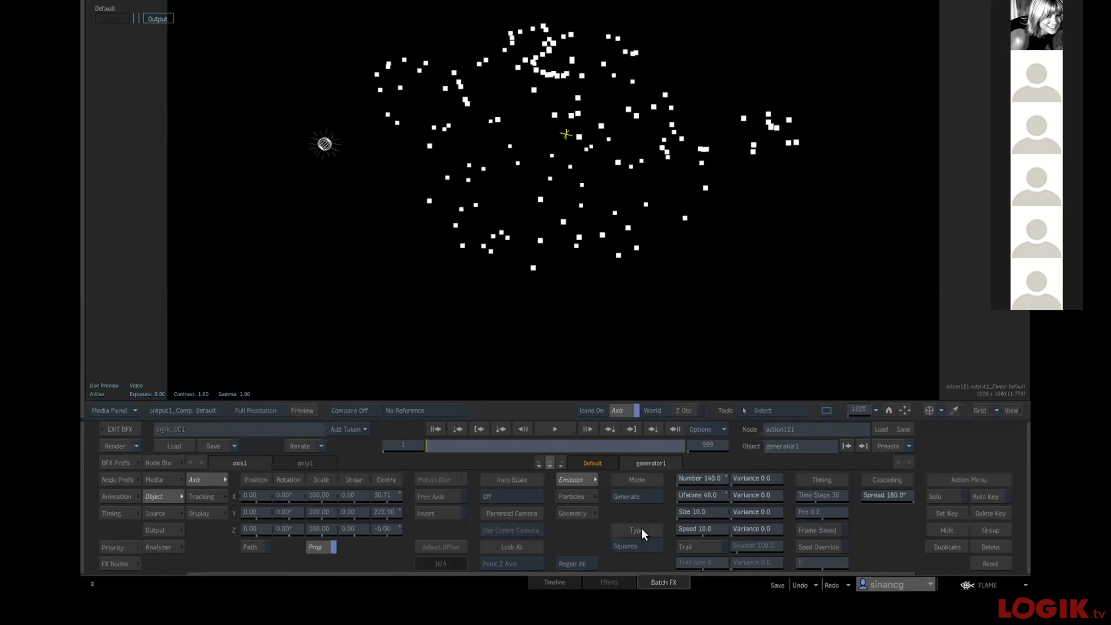
click(557, 426)
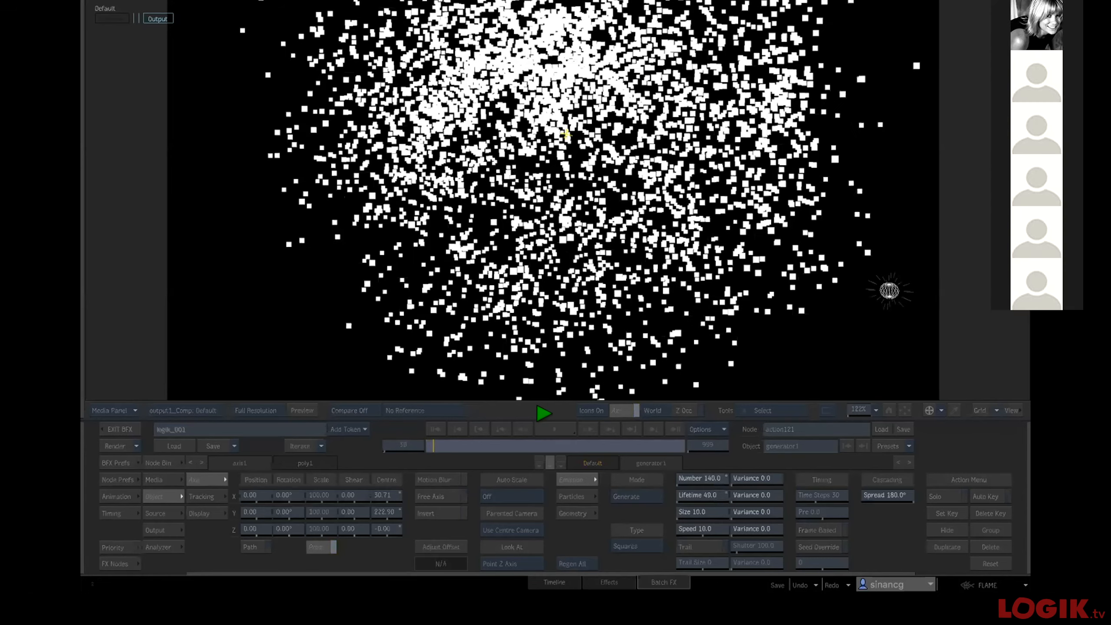
click(434, 425)
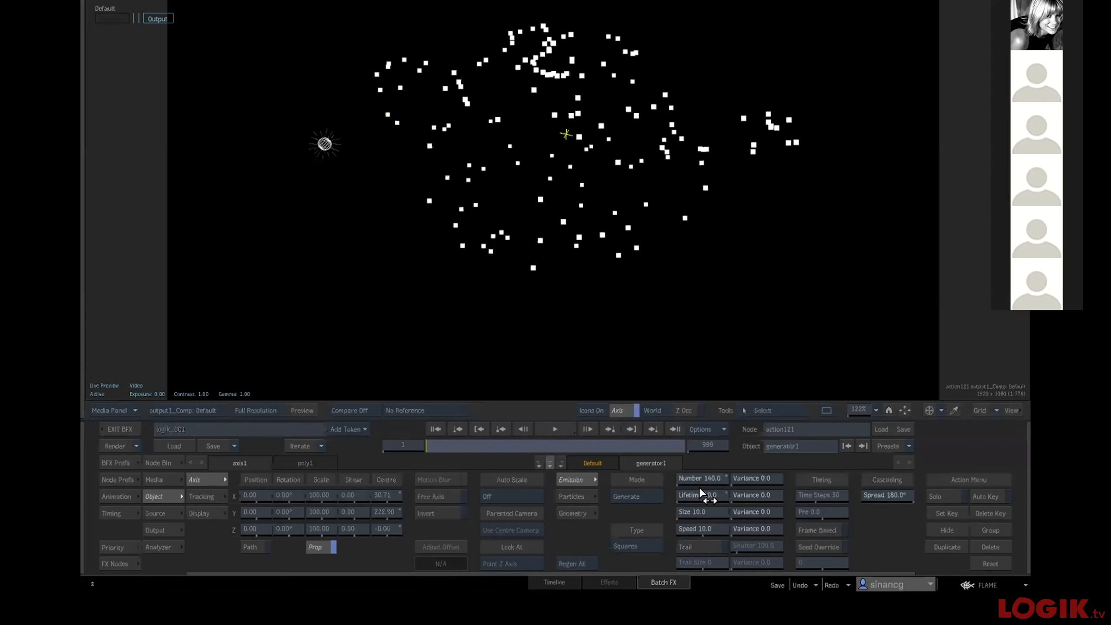
Set the particle Type to Spheres with Size 4 and play the animation to check the emission, returning to frame 1.
click(633, 543)
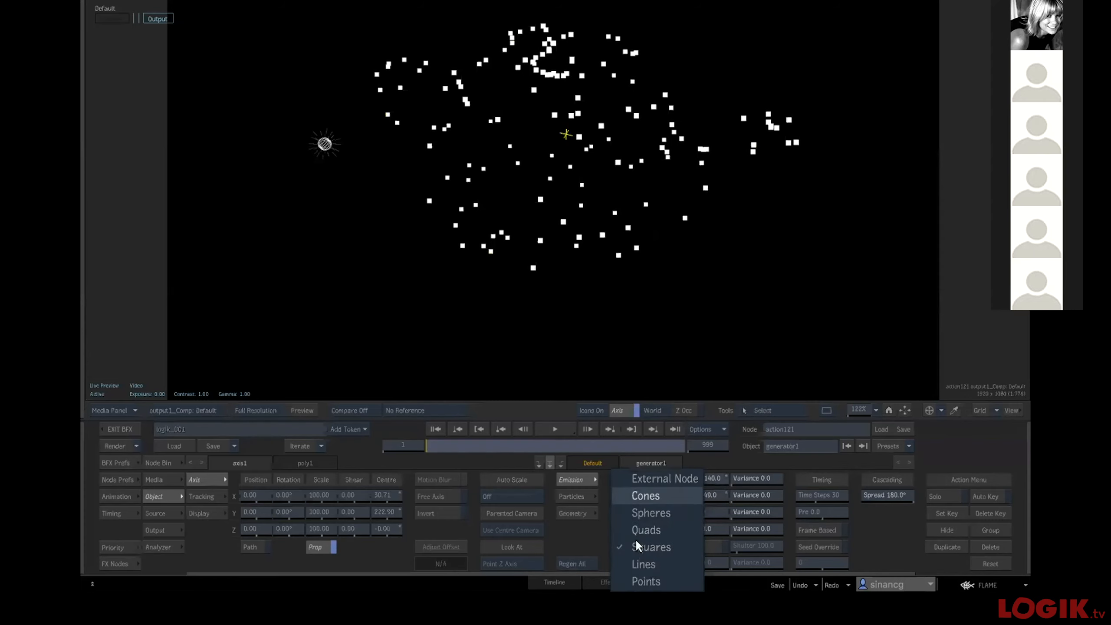
click(656, 488)
drag(711, 505, 708, 508)
click(563, 434)
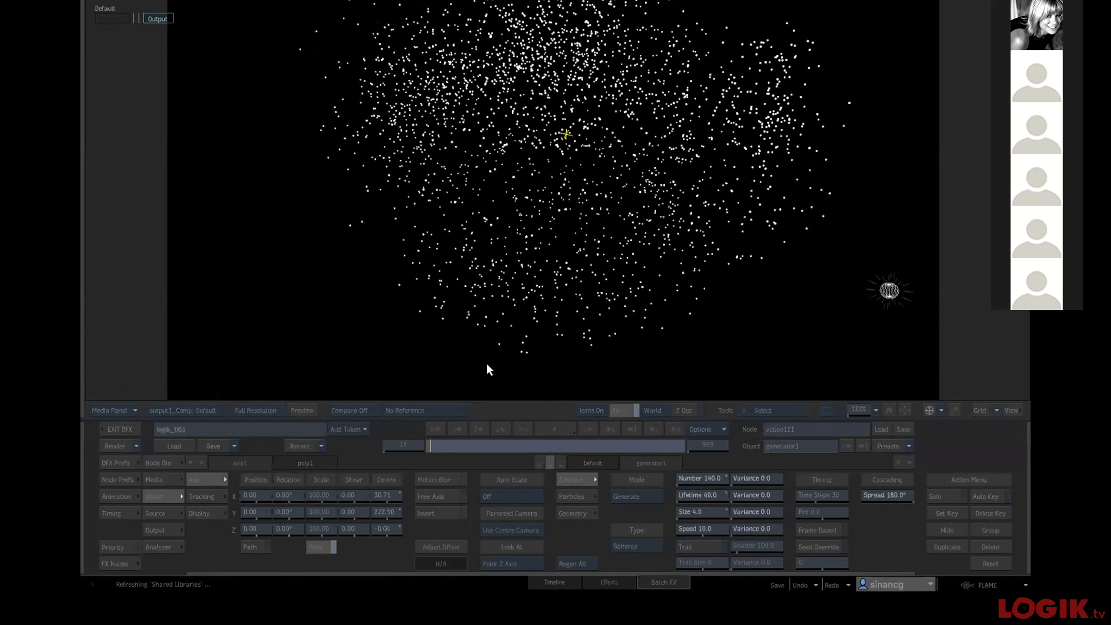
click(434, 426)
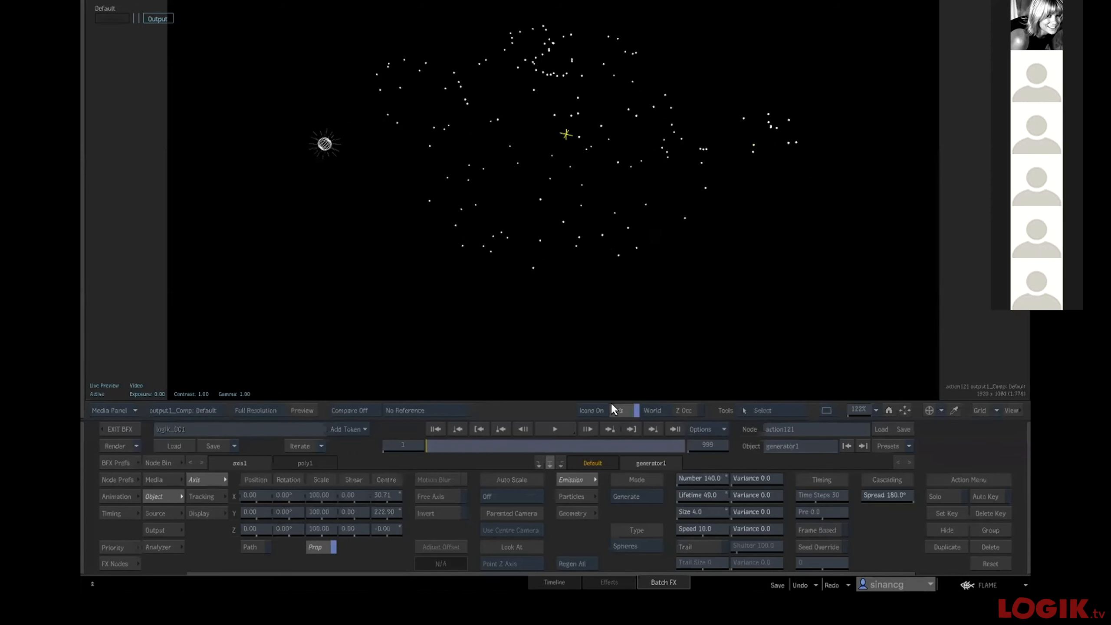
Select the teapot's Geom node, set its transparency to 0% and its rendering mode to Wireframe.
key(Escape)
click(604, 194)
key(Escape)
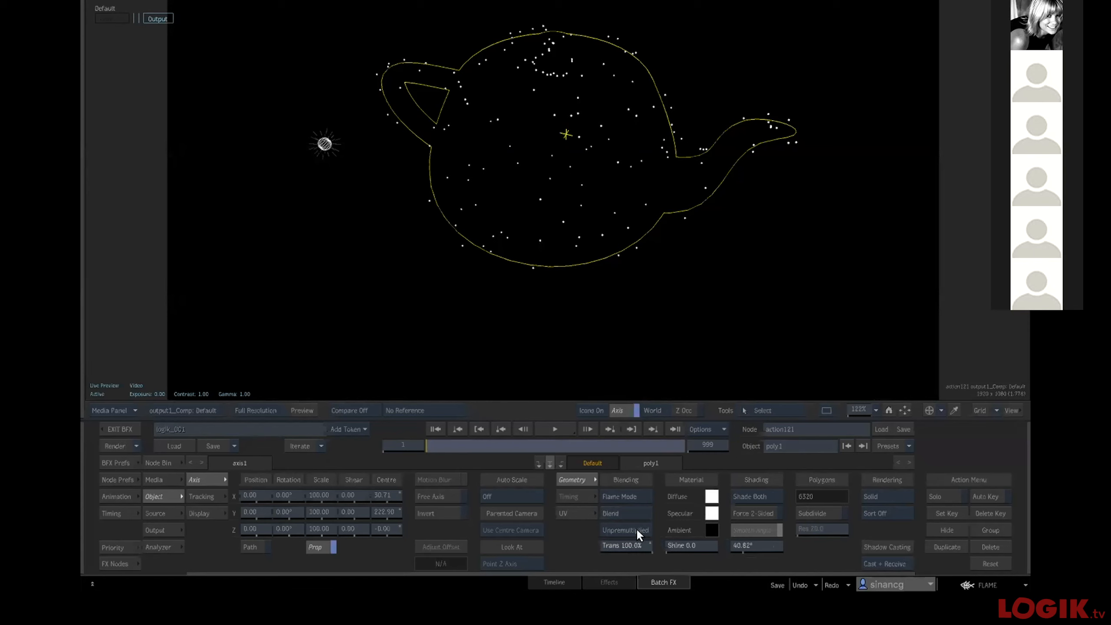
drag(642, 545, 478, 545)
click(889, 492)
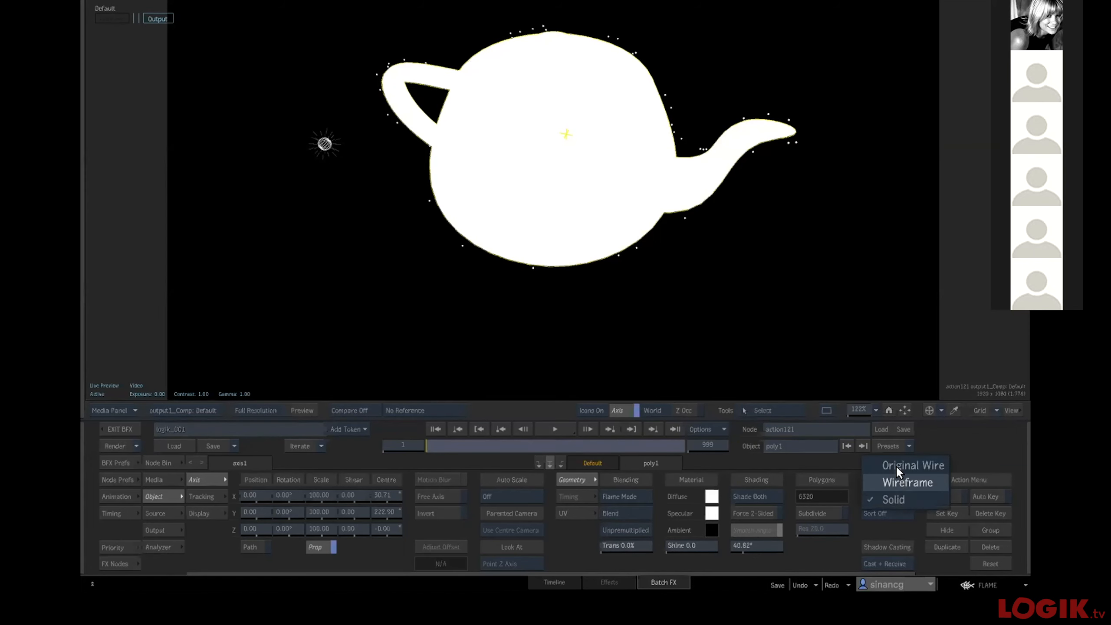
click(895, 478)
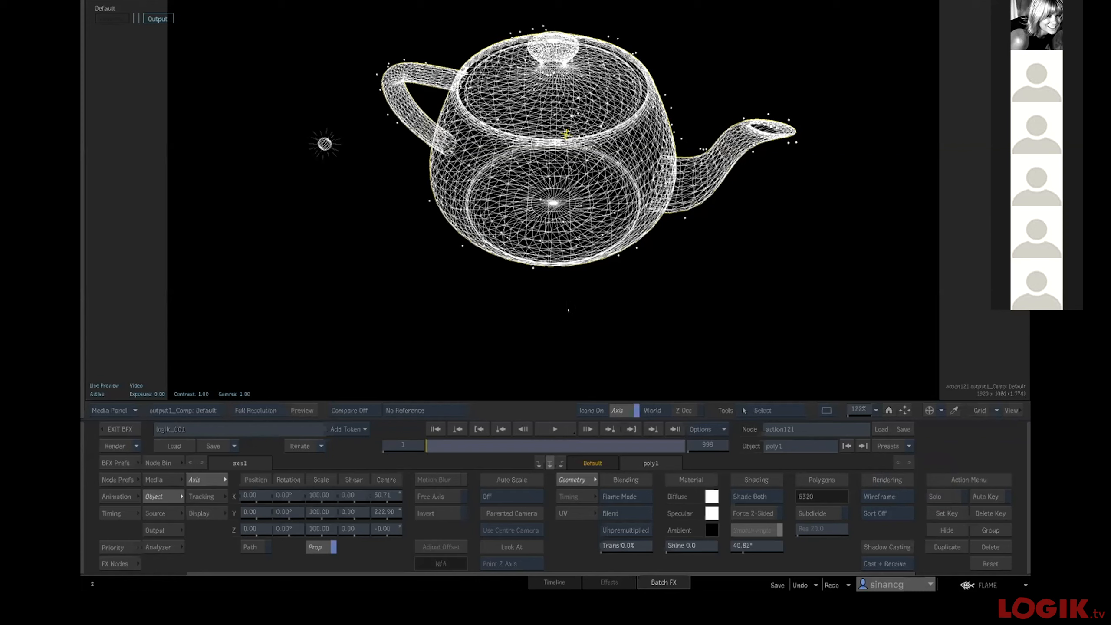
click(881, 496)
click(886, 478)
click(887, 492)
click(888, 510)
Play the animation with the wireframe teapot seen up close to examine where particles emit, returning to frame 1.
scroll(595, 269, up, 1)
scroll(553, 208, up, 1)
scroll(548, 215, up, 1)
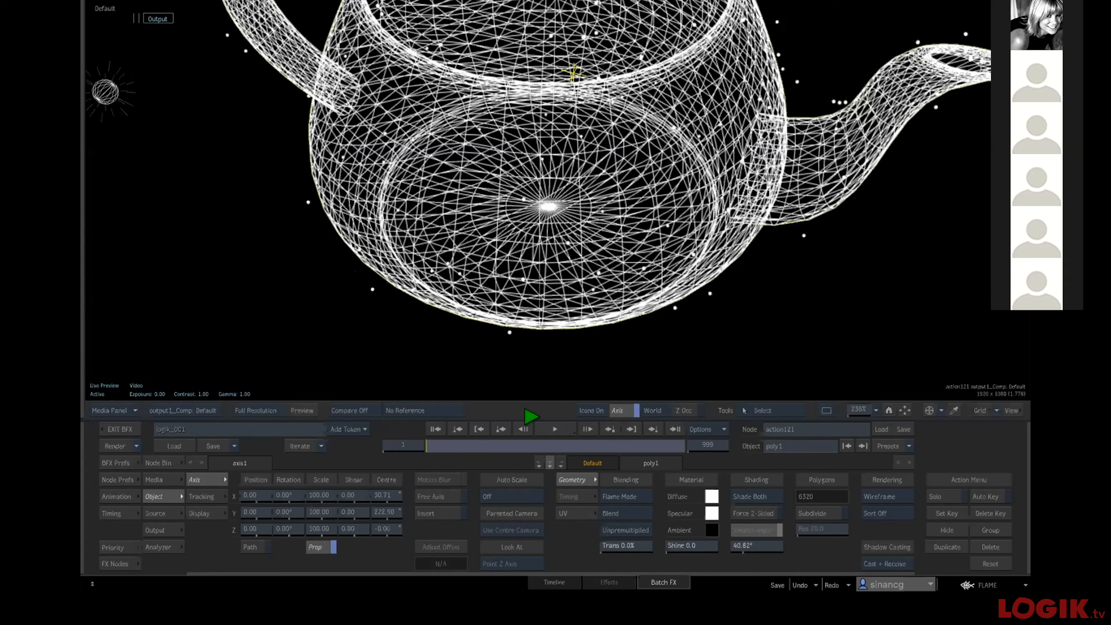
click(552, 427)
click(435, 426)
Set the teapot geometry's transparency to 100% and replay the animation with the whole frame in view, returning to frame 1.
drag(626, 545, 653, 545)
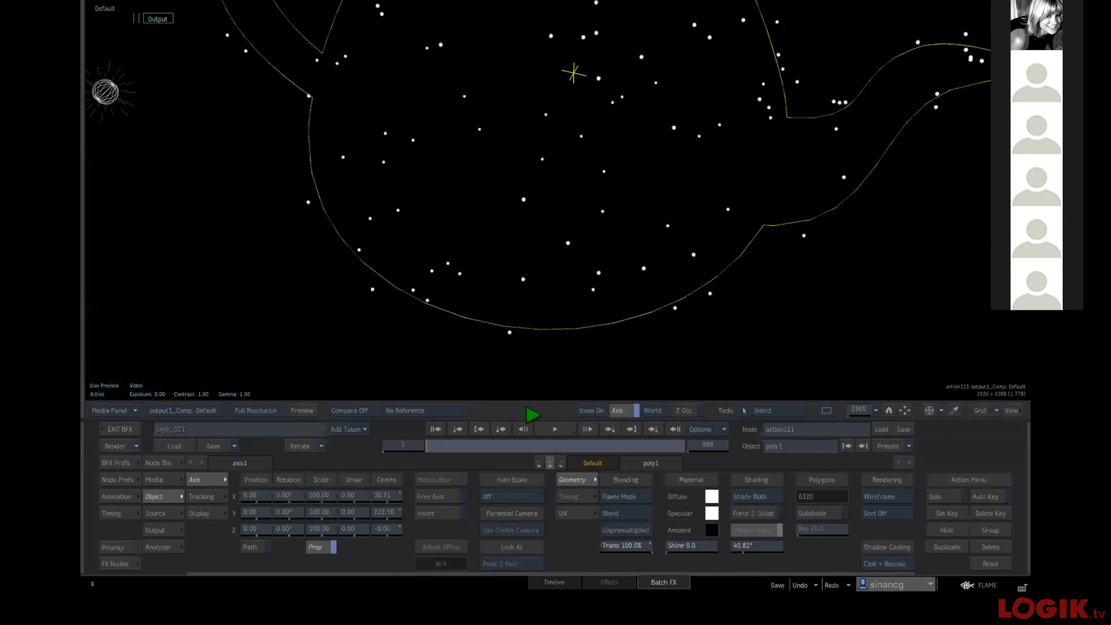
key(ctrl+Down)
click(542, 426)
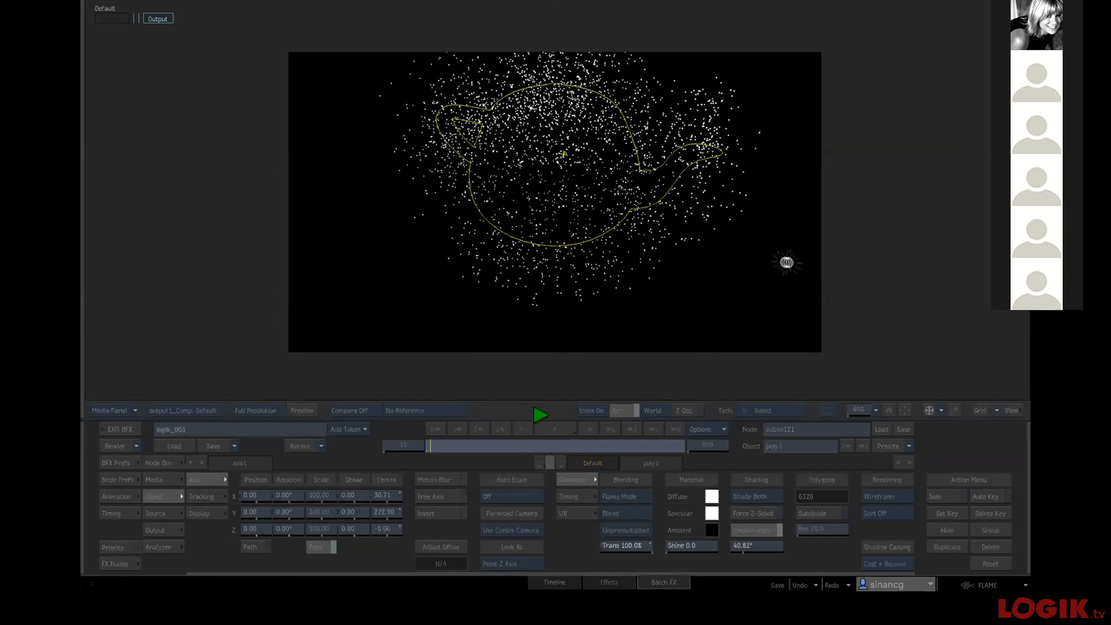
click(432, 428)
click(549, 424)
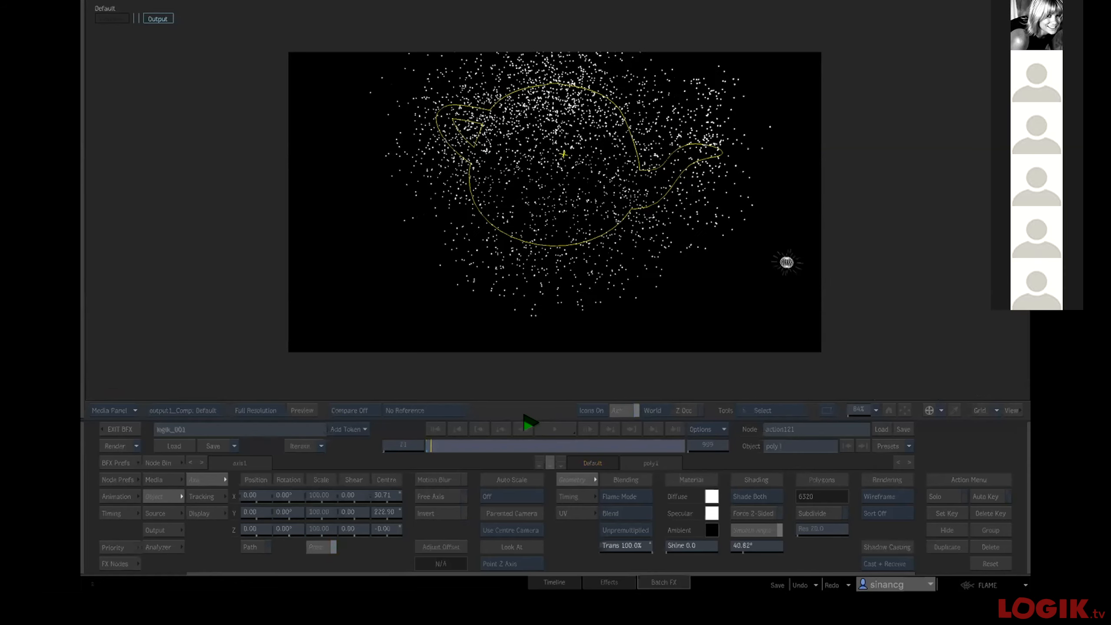
click(425, 440)
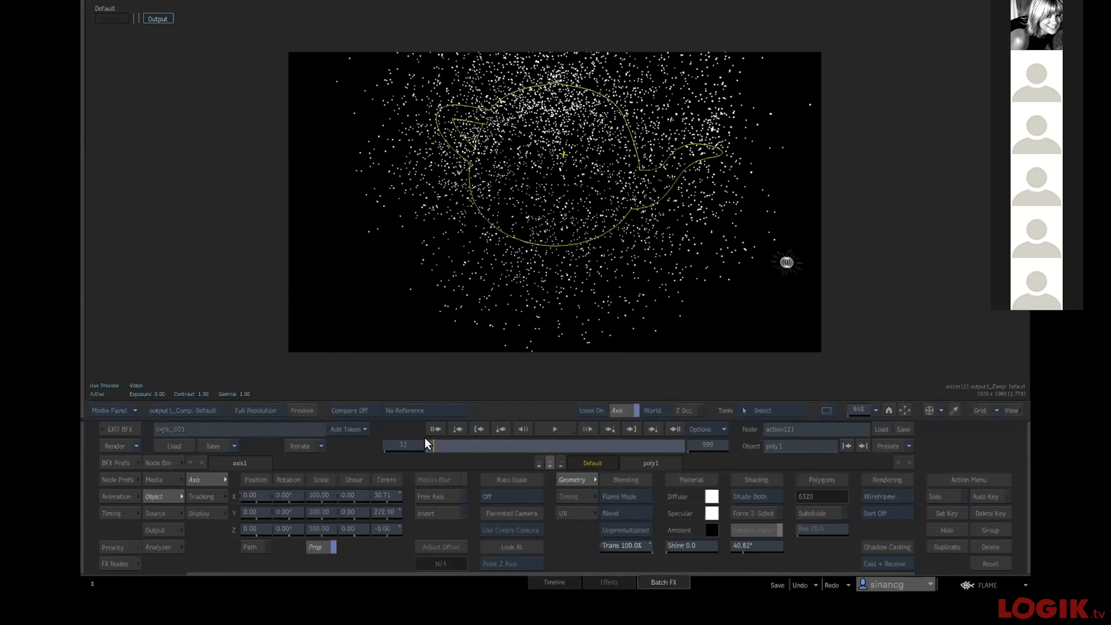
click(427, 439)
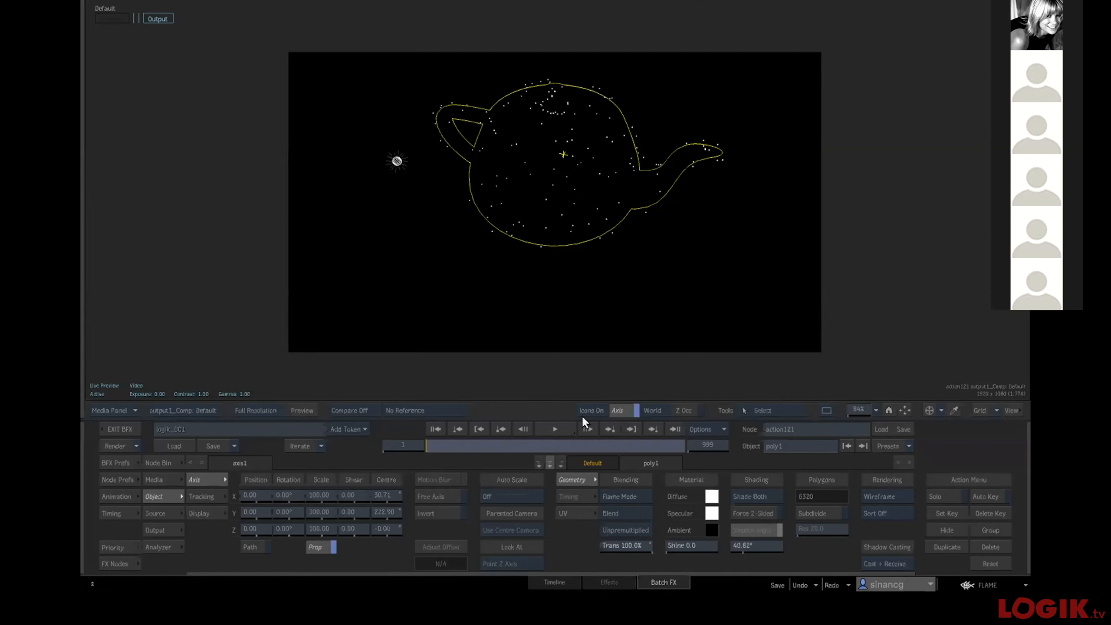
Select the Particle Generator and examine its particle Type options plus its Emission and Particles settings.
key(Escape)
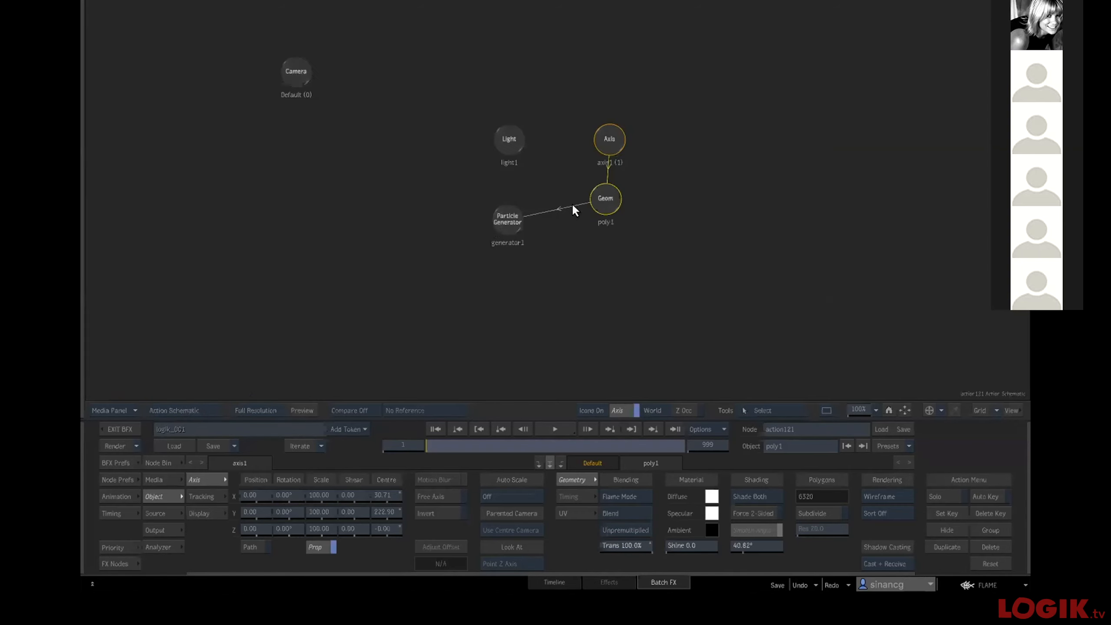
click(500, 221)
key(Escape)
click(634, 531)
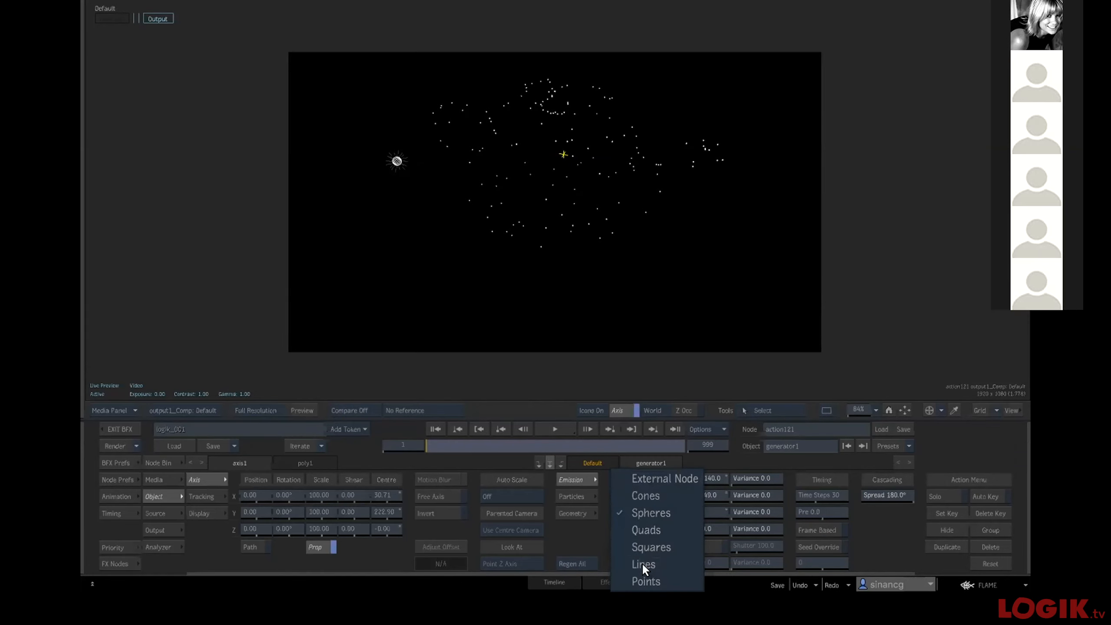
click(590, 521)
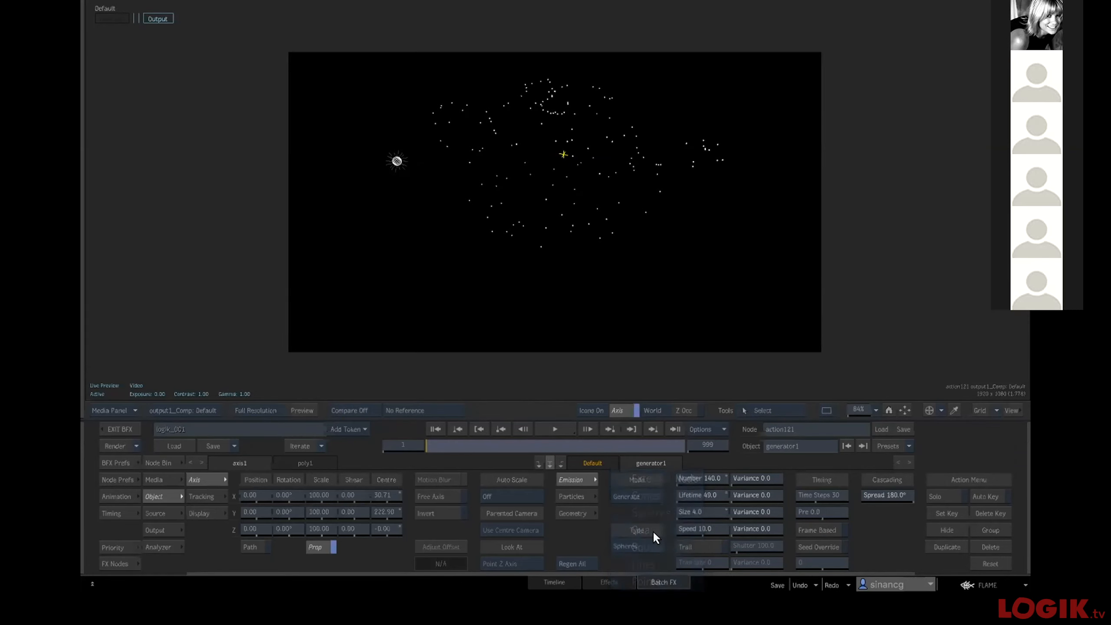
click(582, 491)
click(580, 509)
click(580, 493)
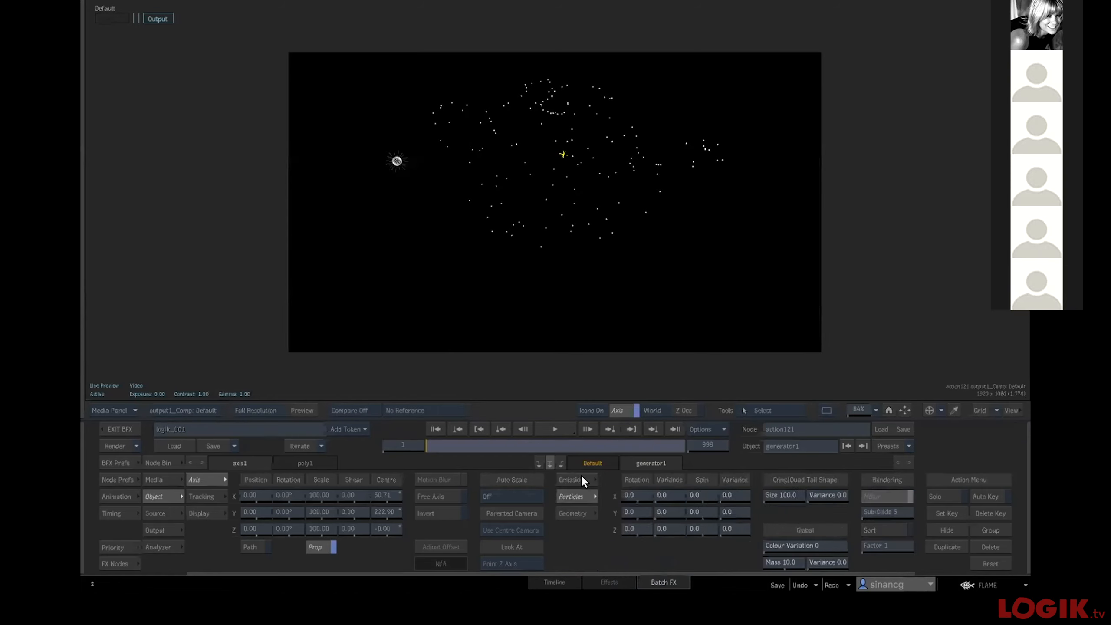
click(580, 475)
click(583, 490)
click(582, 477)
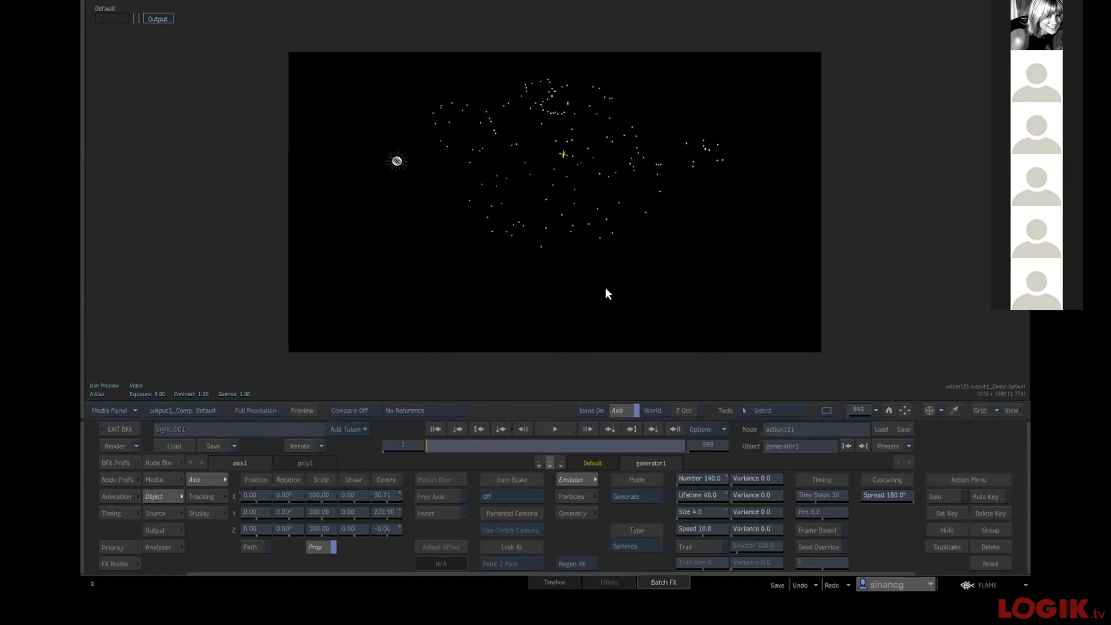
Open the infection_emulation Action node from the batch schematic and play its particle animation.
key(F4)
drag(493, 237, 654, 166)
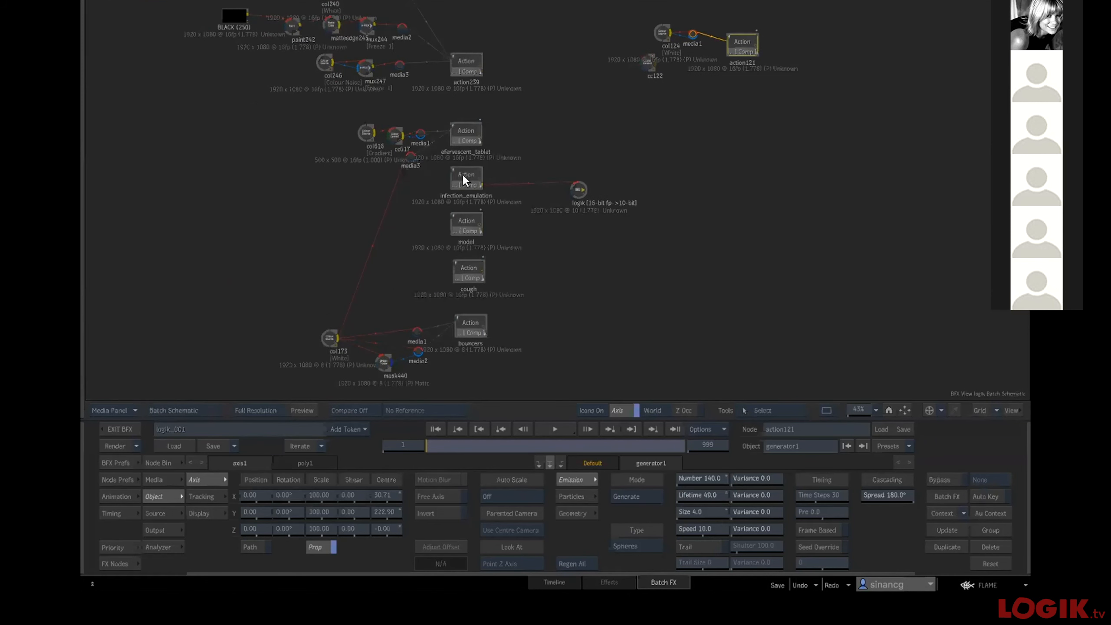
drag(462, 174, 462, 170)
double_click(464, 174)
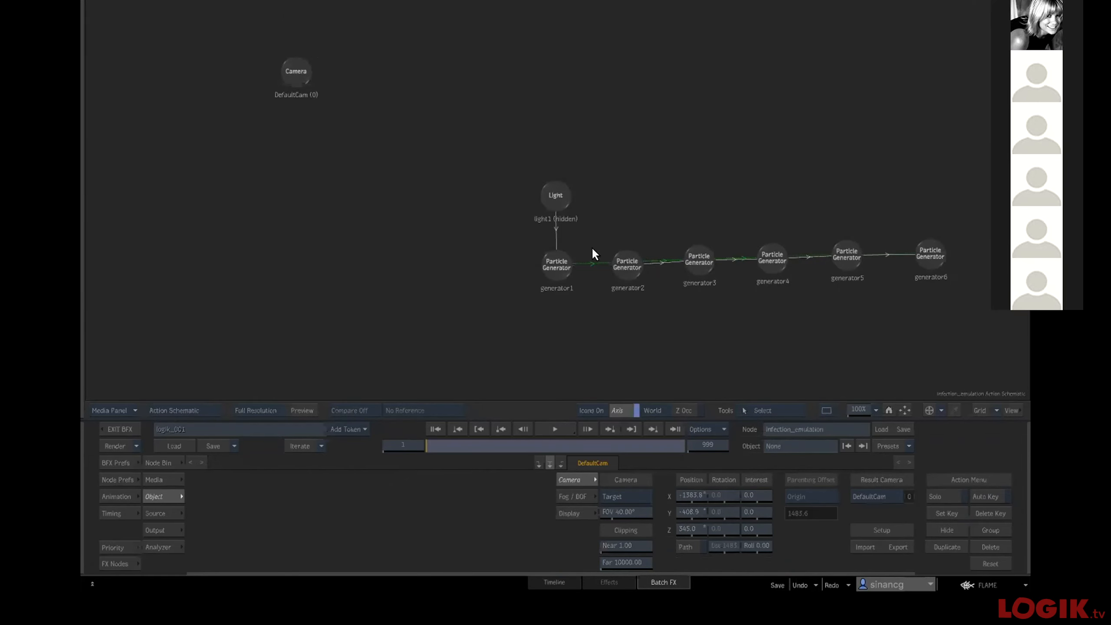
key(F4)
click(553, 424)
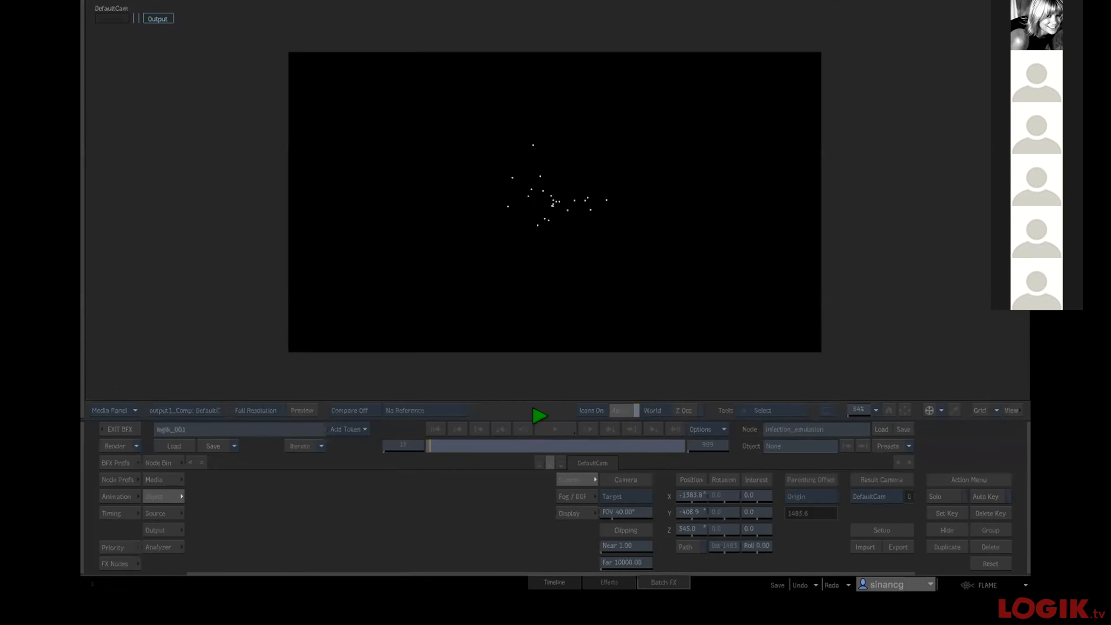
click(556, 417)
Select generator1 to examine its emission settings and replay the infection animation, returning to frame 1.
key(F8)
click(547, 260)
key(F4)
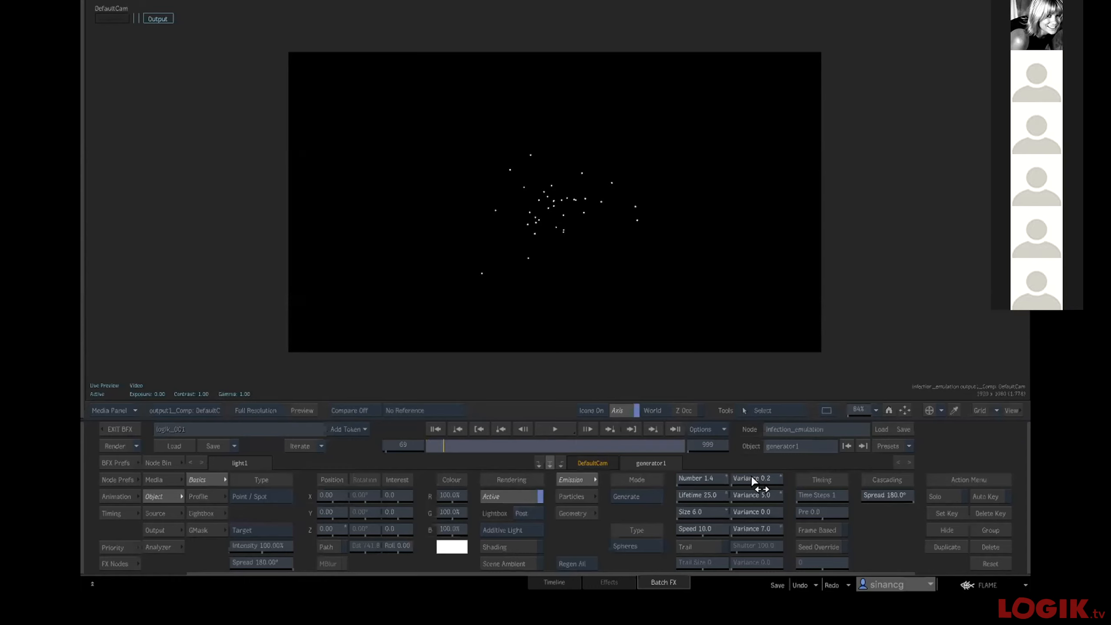
click(552, 428)
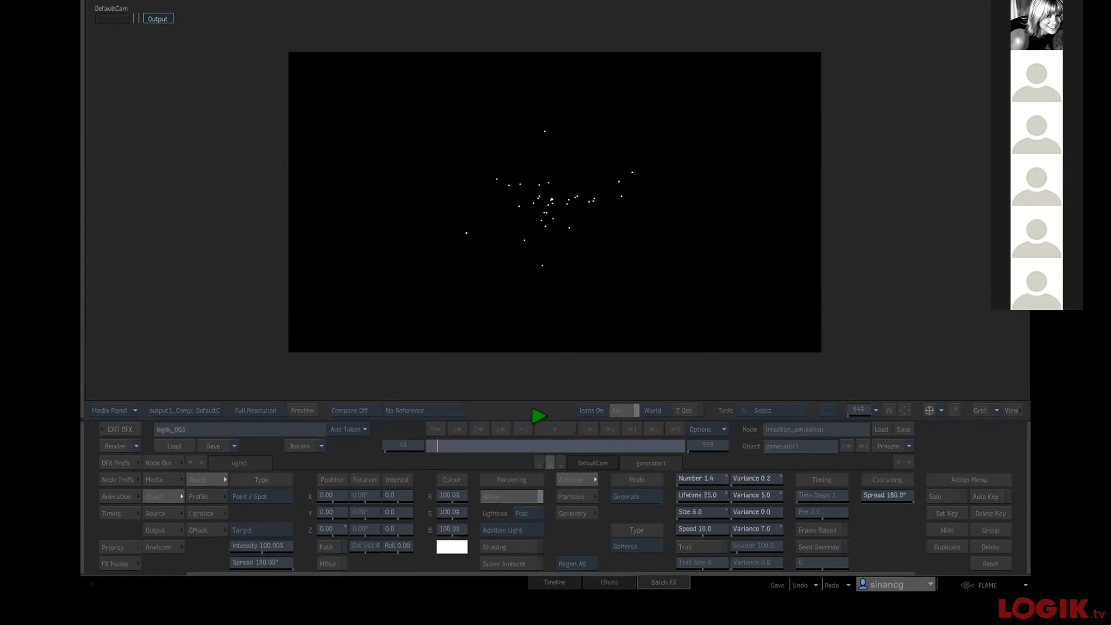
click(556, 422)
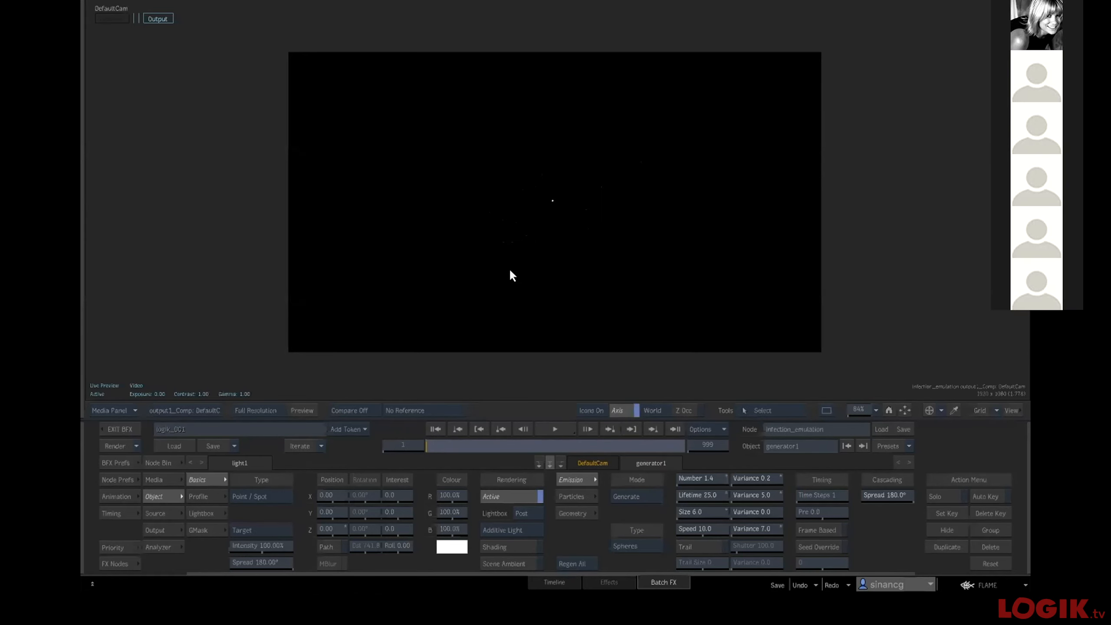
In the Action schematic, move generator2, generator3 and generator4 below the chain to expose the links from generator1.
key(F4)
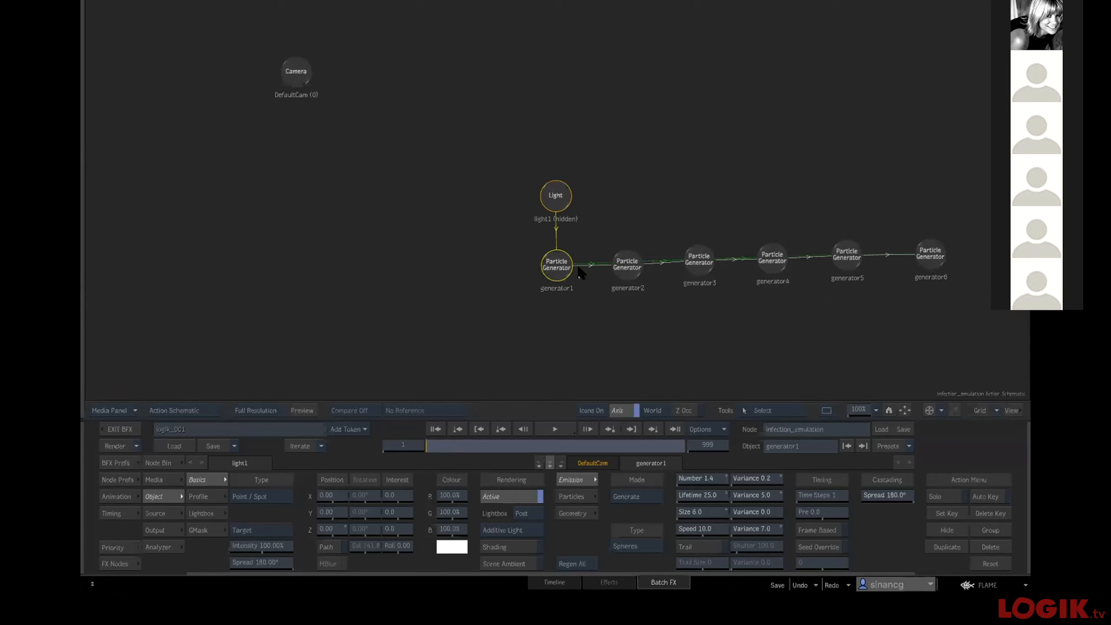
drag(551, 262, 623, 283)
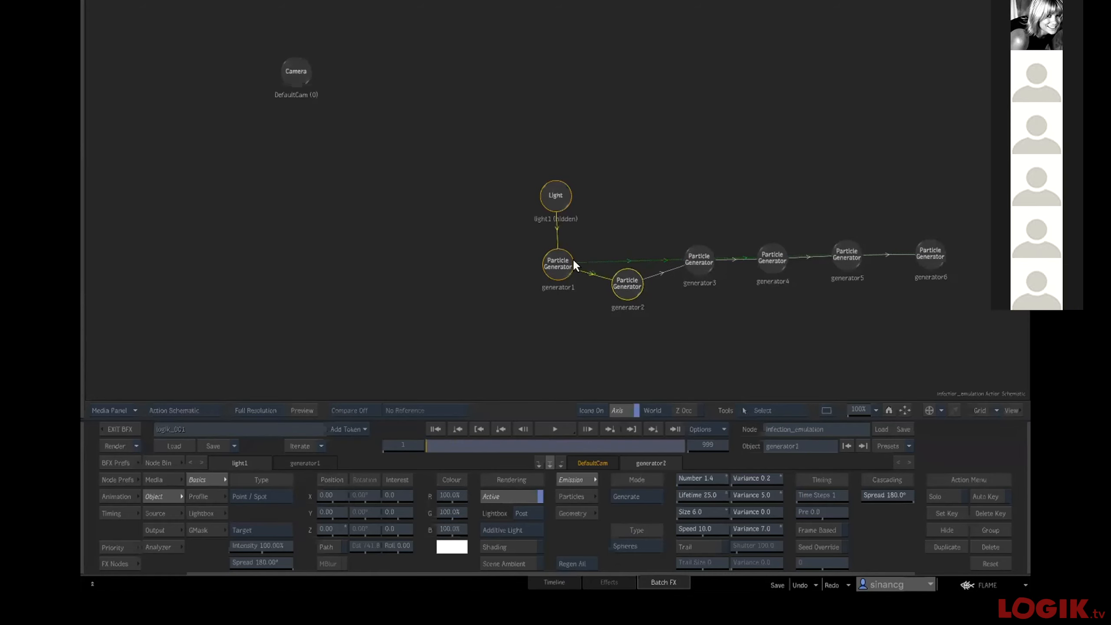
drag(698, 262, 696, 288)
drag(772, 265, 770, 294)
drag(550, 259, 559, 255)
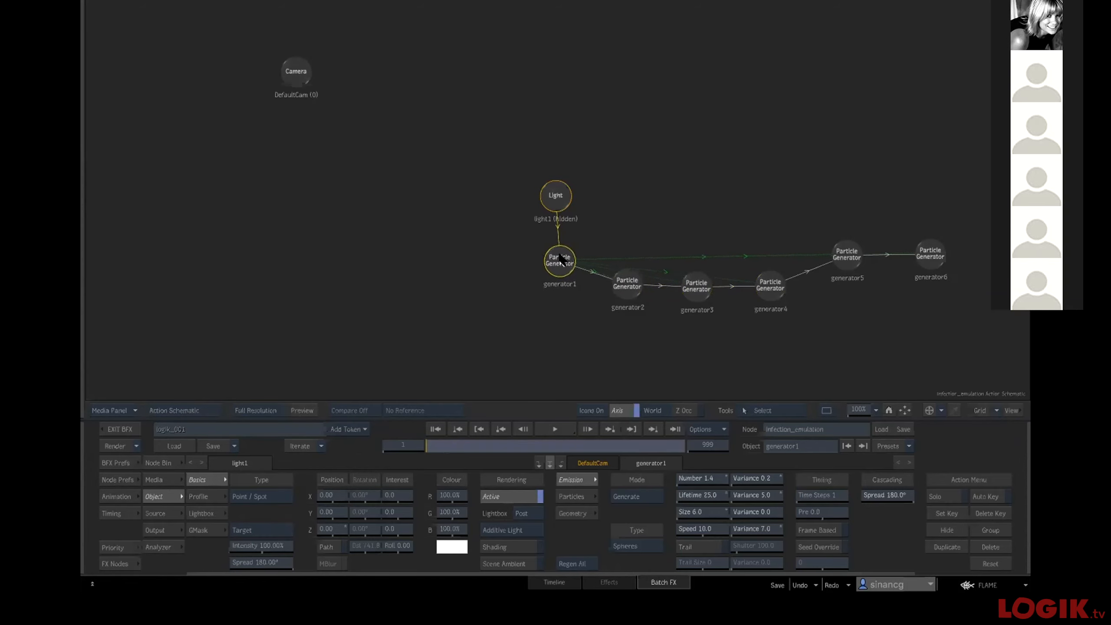
Select generator2 through generator6 in turn to compare their emission settings along the parent chain.
drag(623, 282, 636, 292)
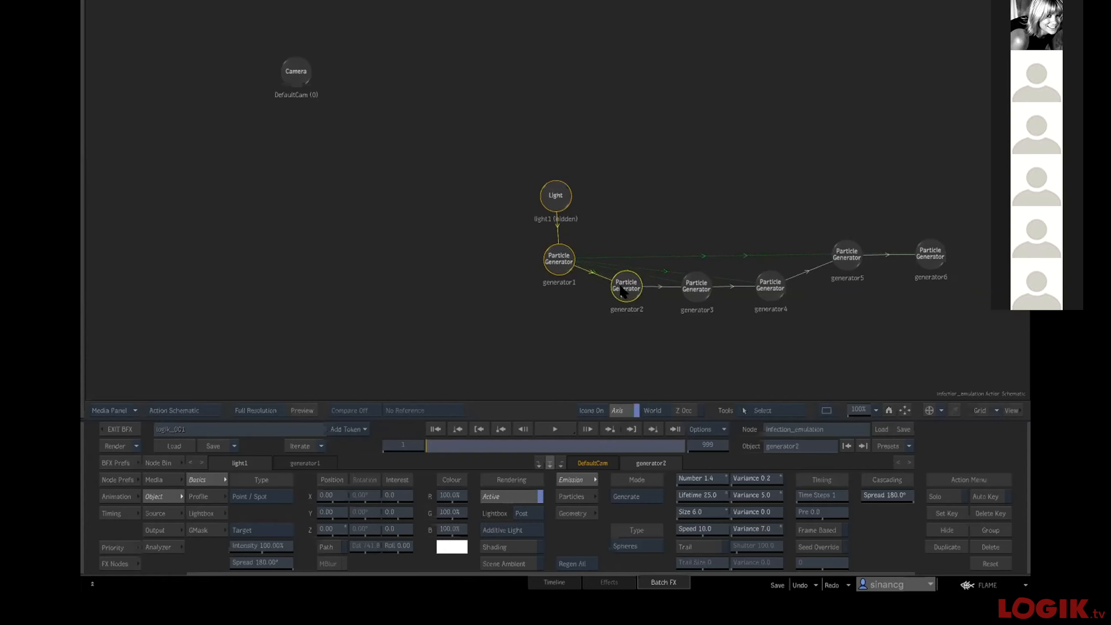
click(690, 282)
click(769, 284)
click(847, 253)
click(930, 253)
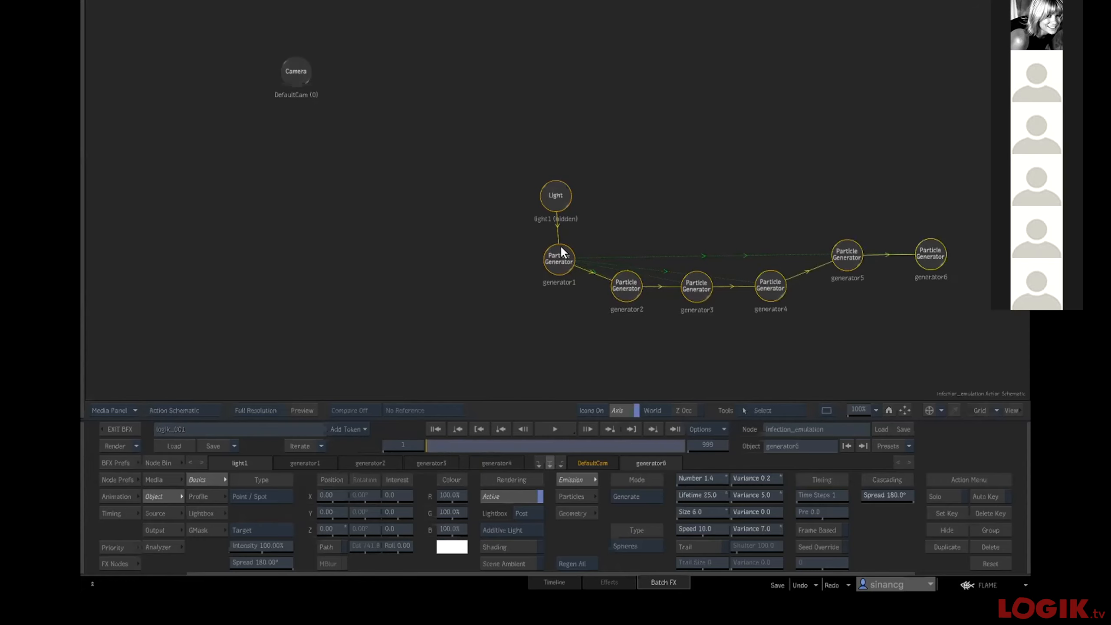
Move generator2, generator3 and generator4 back into line with generator1.
drag(623, 275, 620, 252)
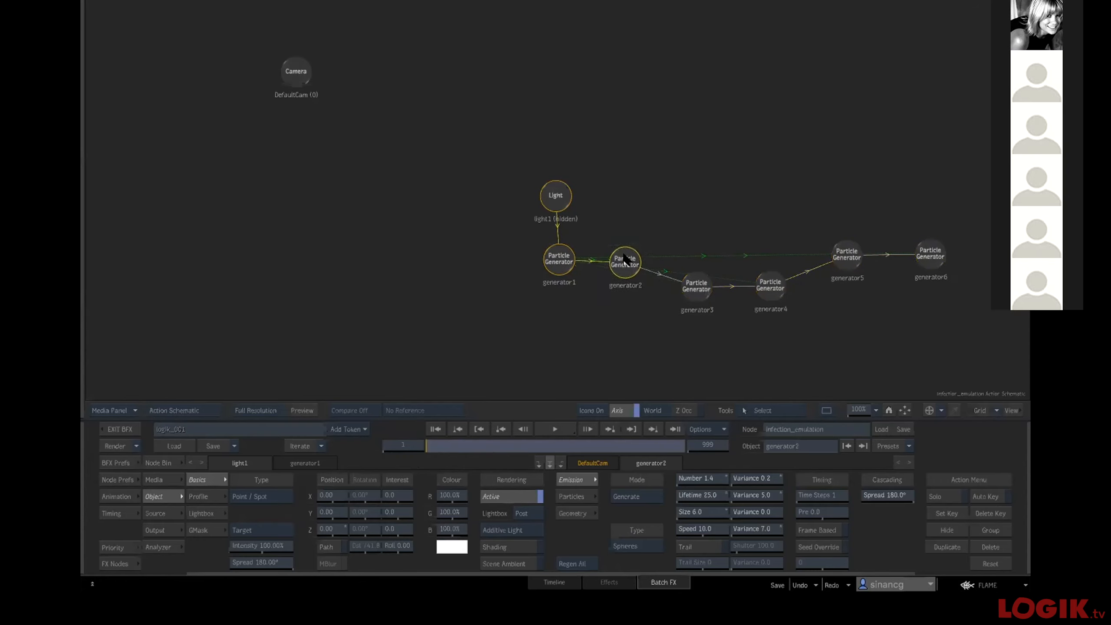
drag(689, 280, 687, 256)
drag(763, 277, 762, 257)
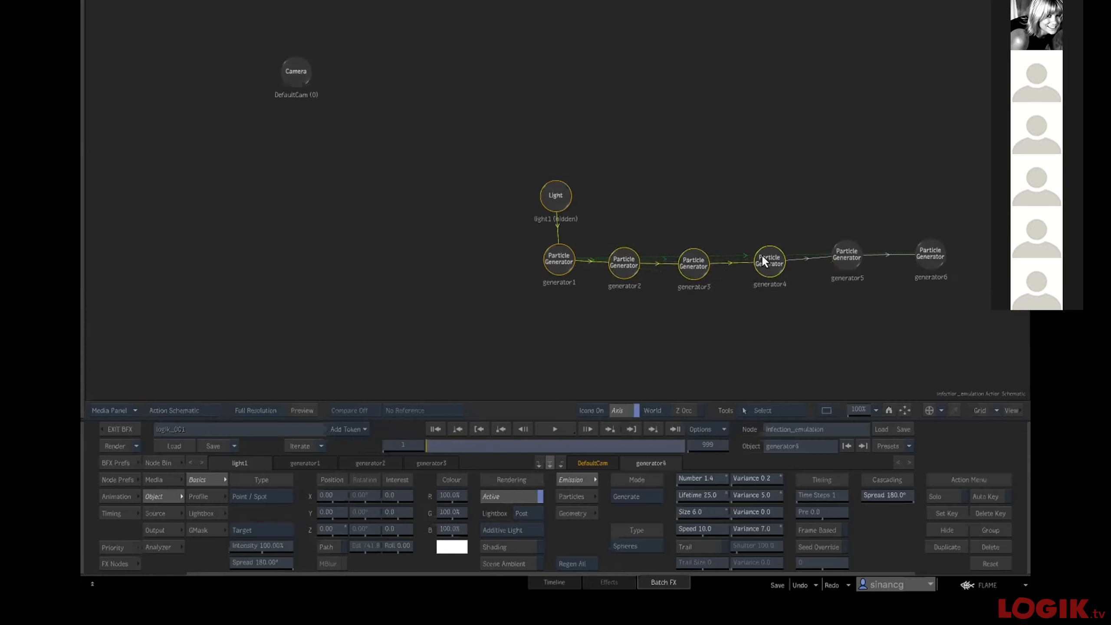
Go through generator1 to generator4 along the chain and move generator5 into line with them.
drag(553, 259, 552, 260)
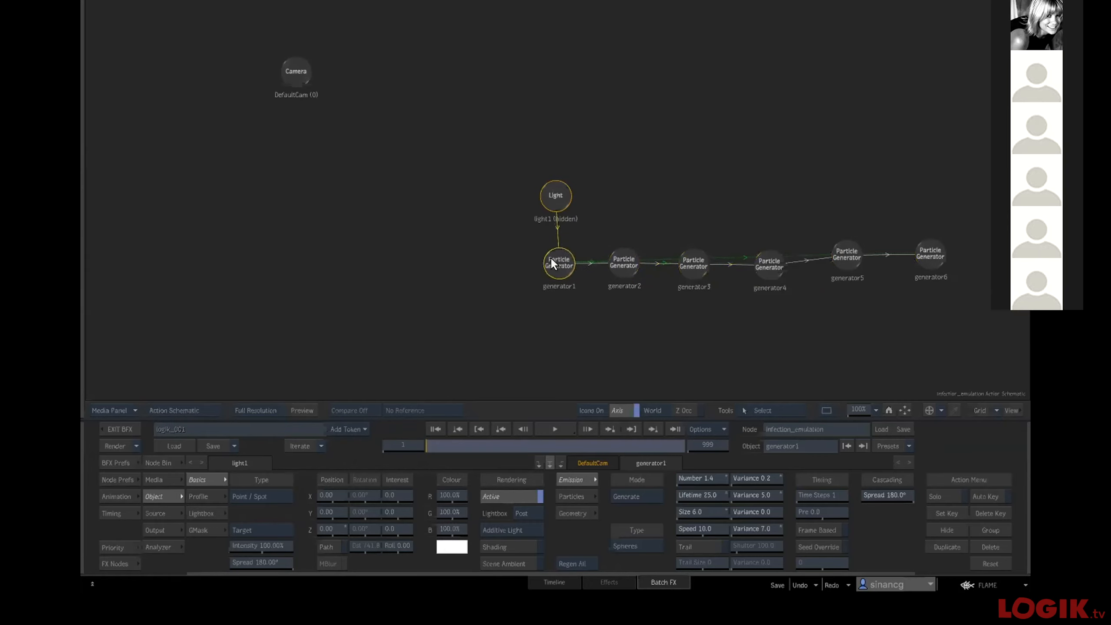
click(623, 258)
click(690, 259)
click(766, 262)
drag(846, 255, 843, 261)
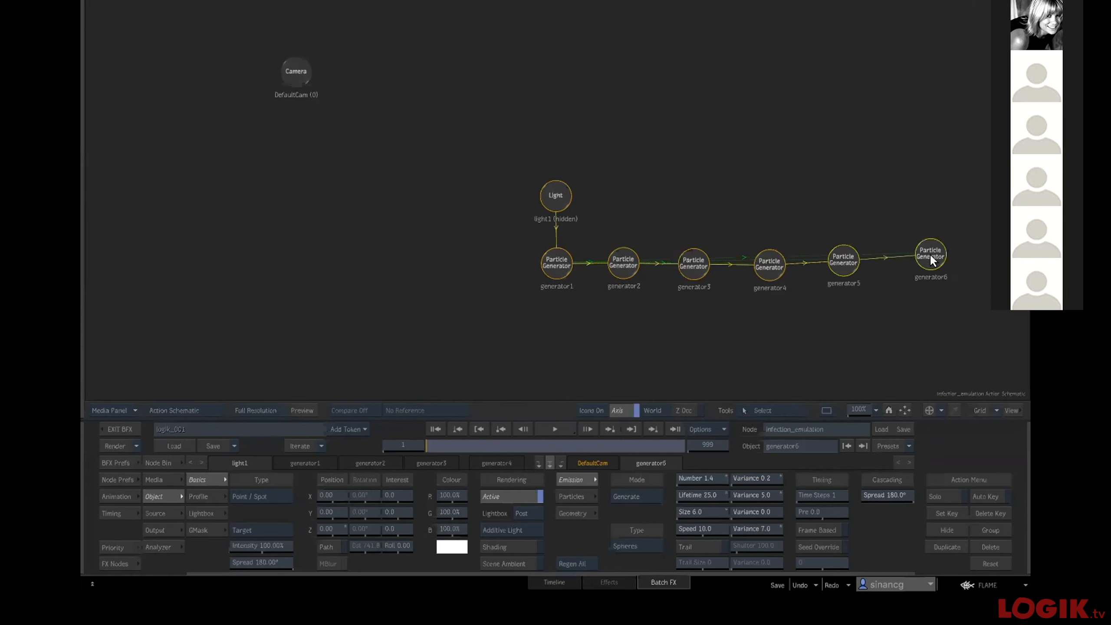
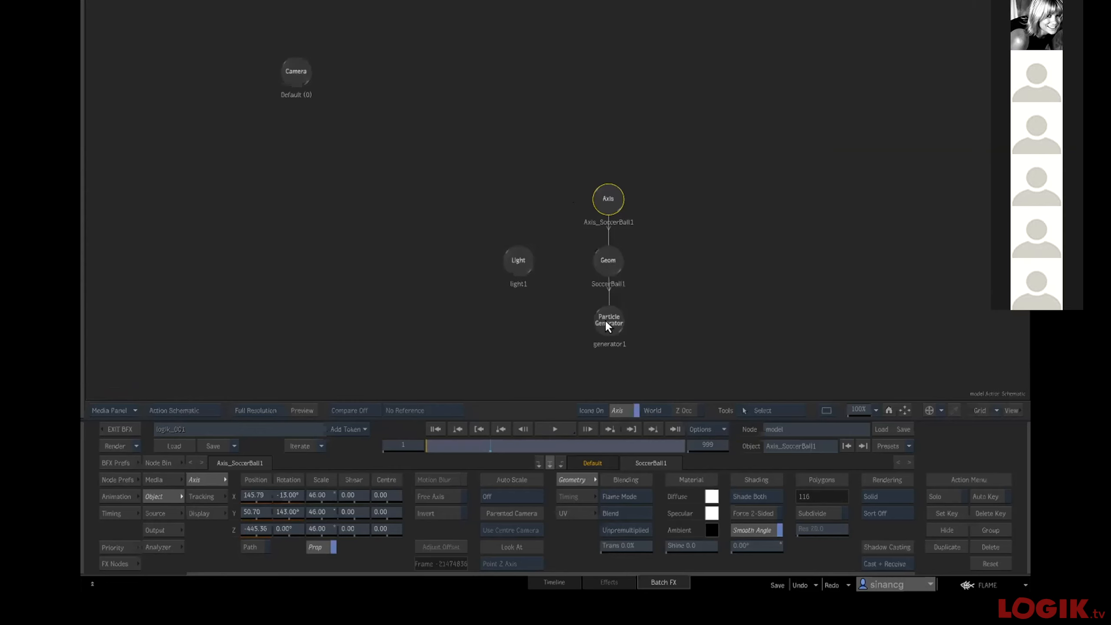
Set generator1's Number to 250 and Speed to 10 while viewing the soccer ball output.
key(F4)
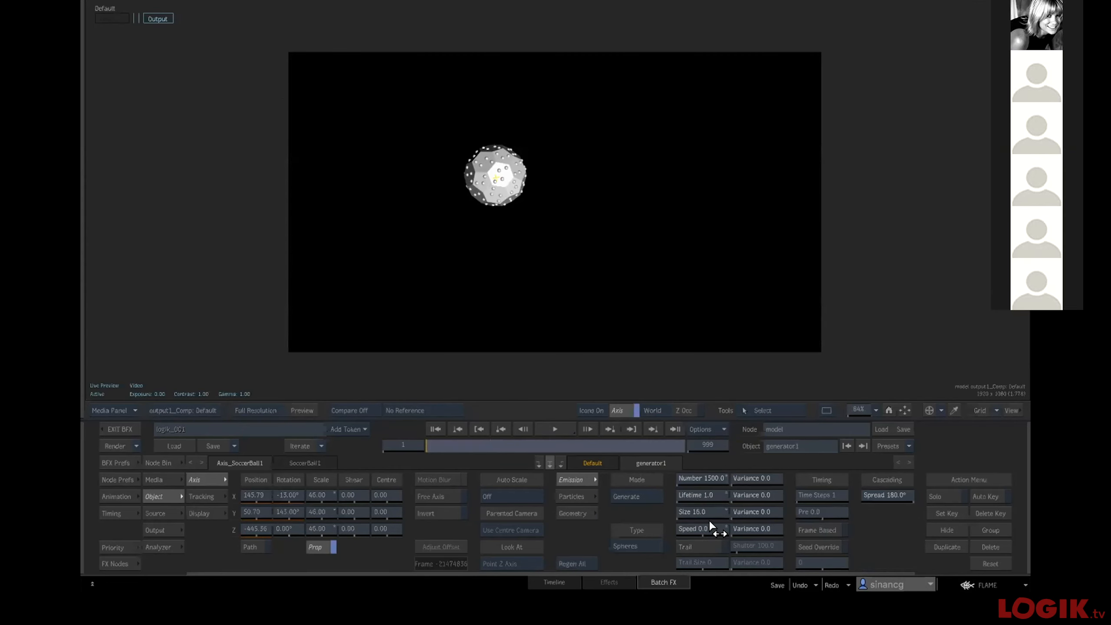
click(705, 478)
key(Return)
click(700, 528)
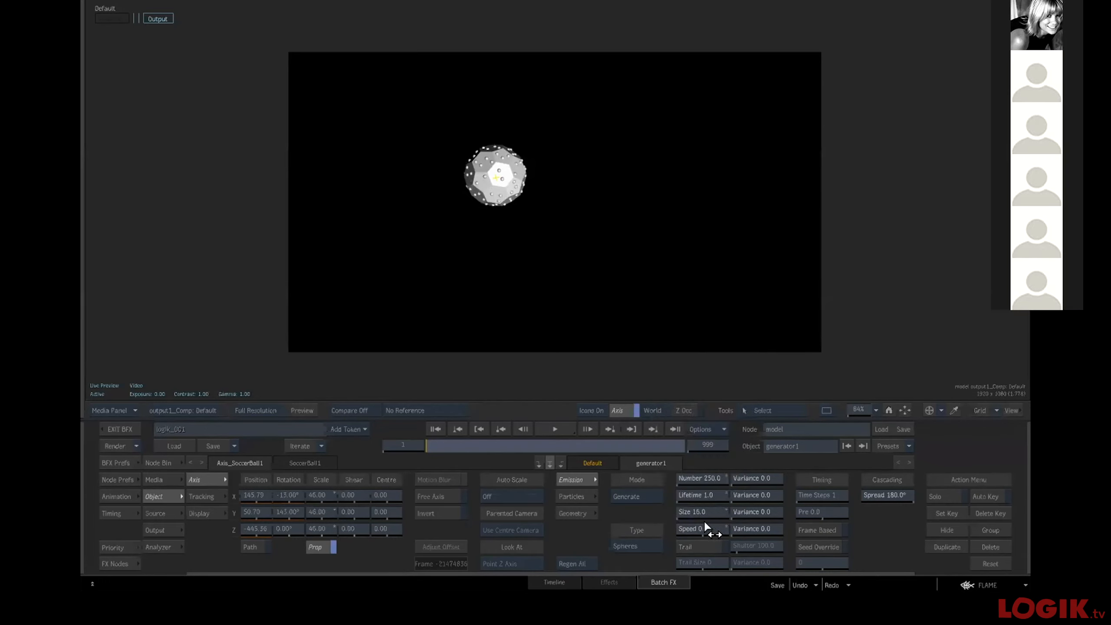
text(10)
click(728, 492)
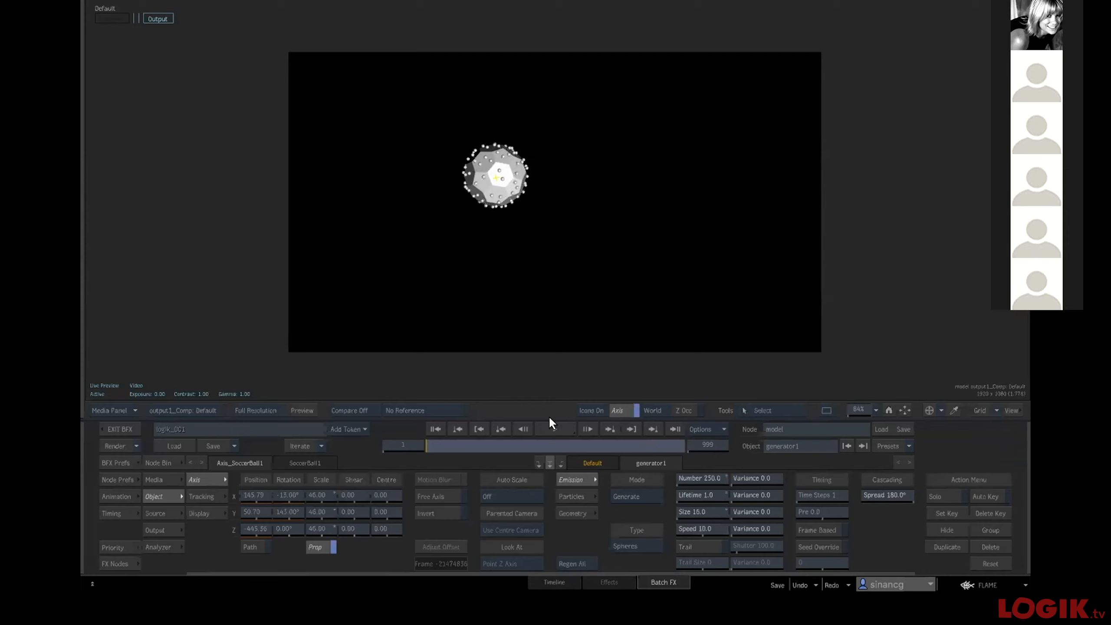
Play the soccer ball animation with the faster particles, then rewind and return to the Action schematic.
click(553, 429)
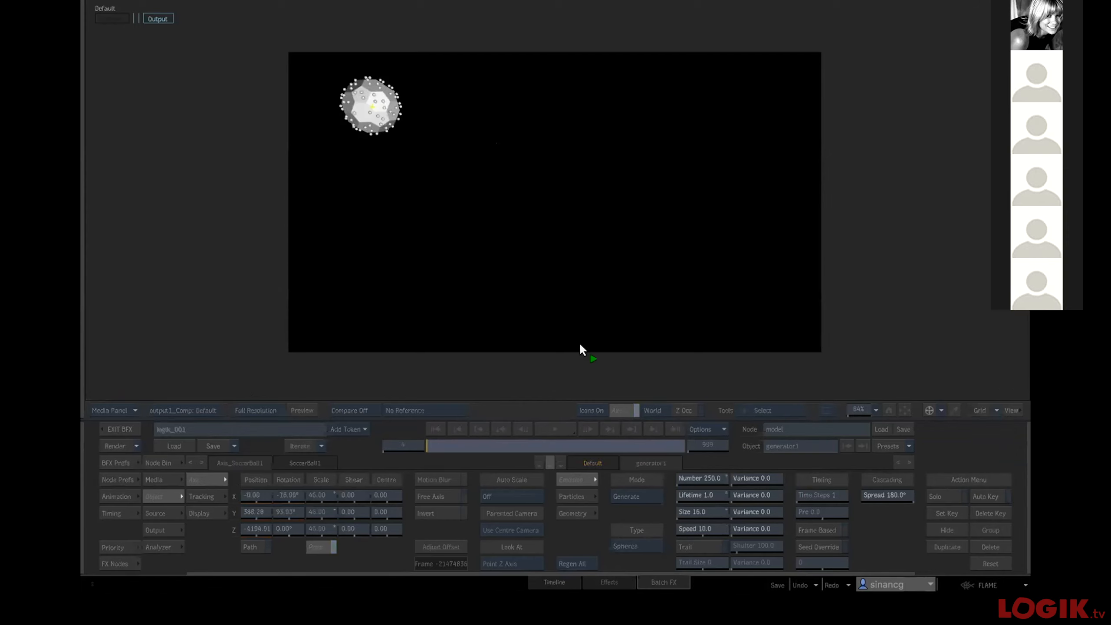
click(567, 372)
key(Home)
key(grave)
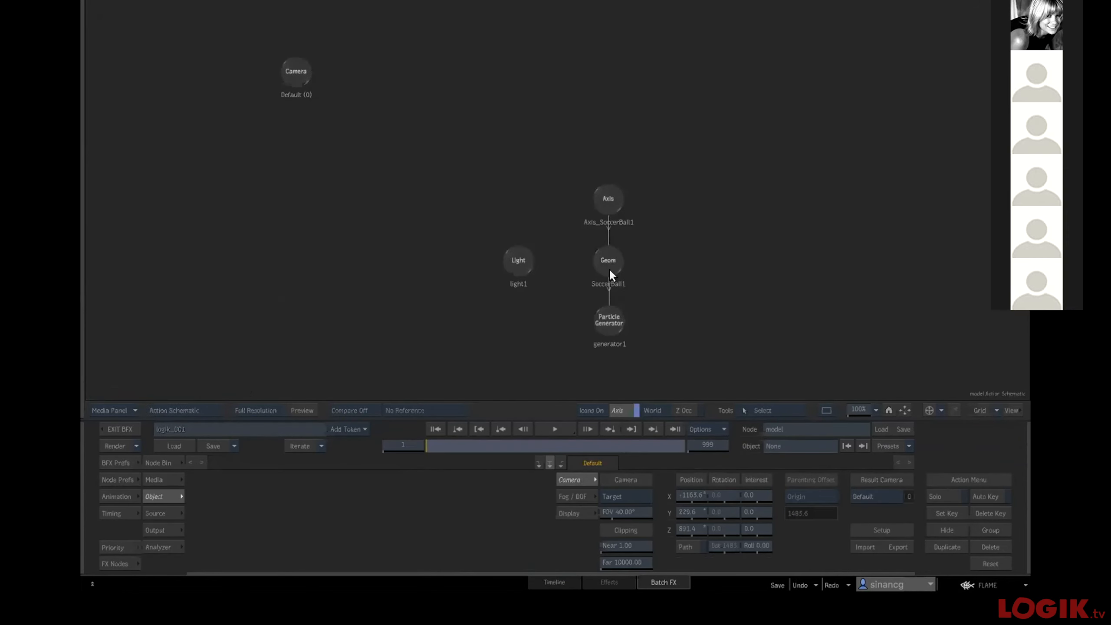
Reselect generator1 and set its Number to 25 and Lifetime to 10.
click(610, 317)
key(grave)
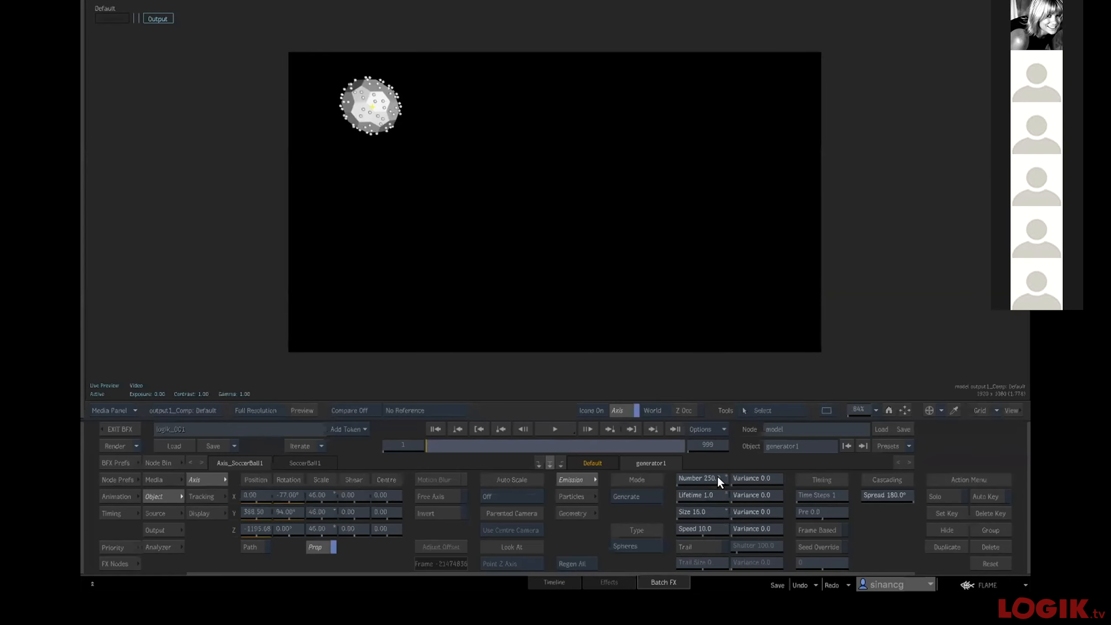
click(717, 477)
click(729, 458)
click(712, 478)
click(690, 443)
click(689, 431)
click(731, 452)
Play the animation to examine the longer-lived particles trailing off the ball, then rewind to the first frame.
click(555, 428)
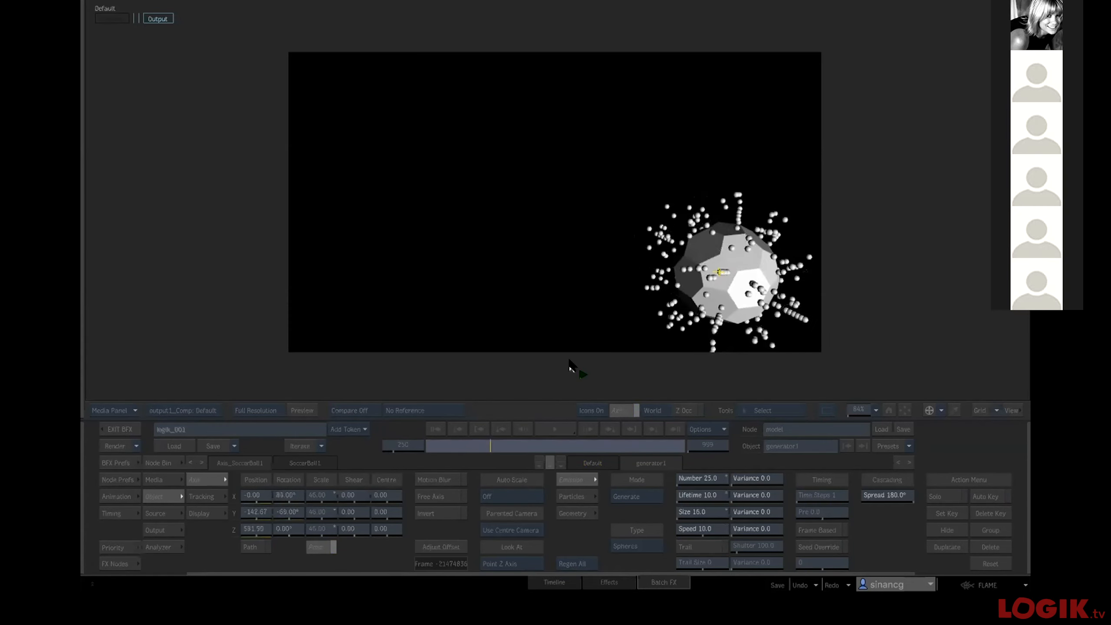
click(626, 356)
click(433, 425)
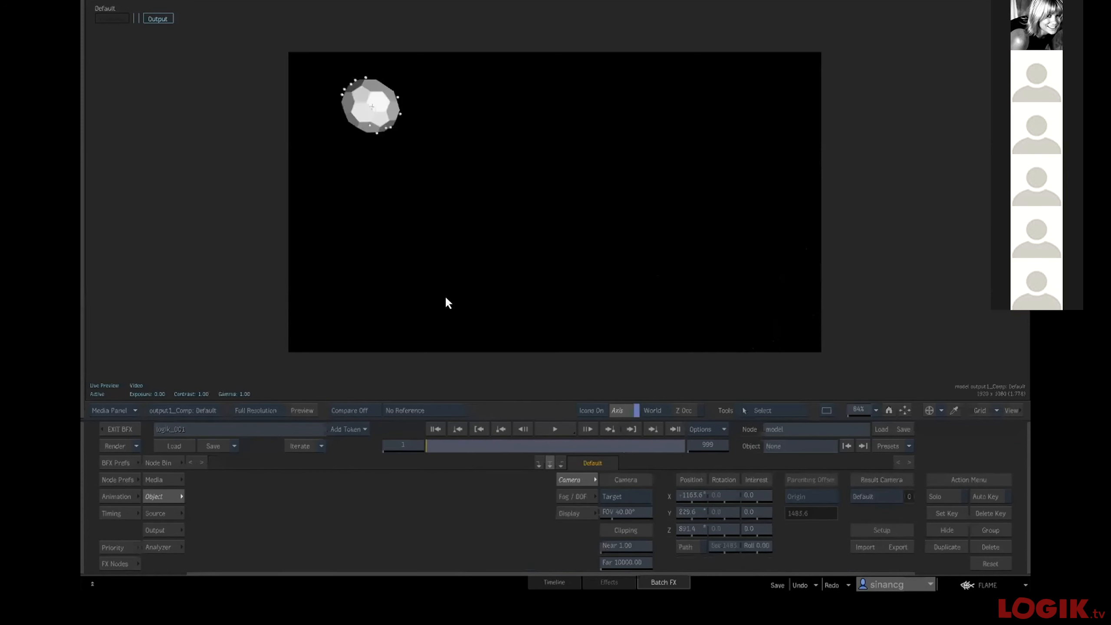
key(Escape)
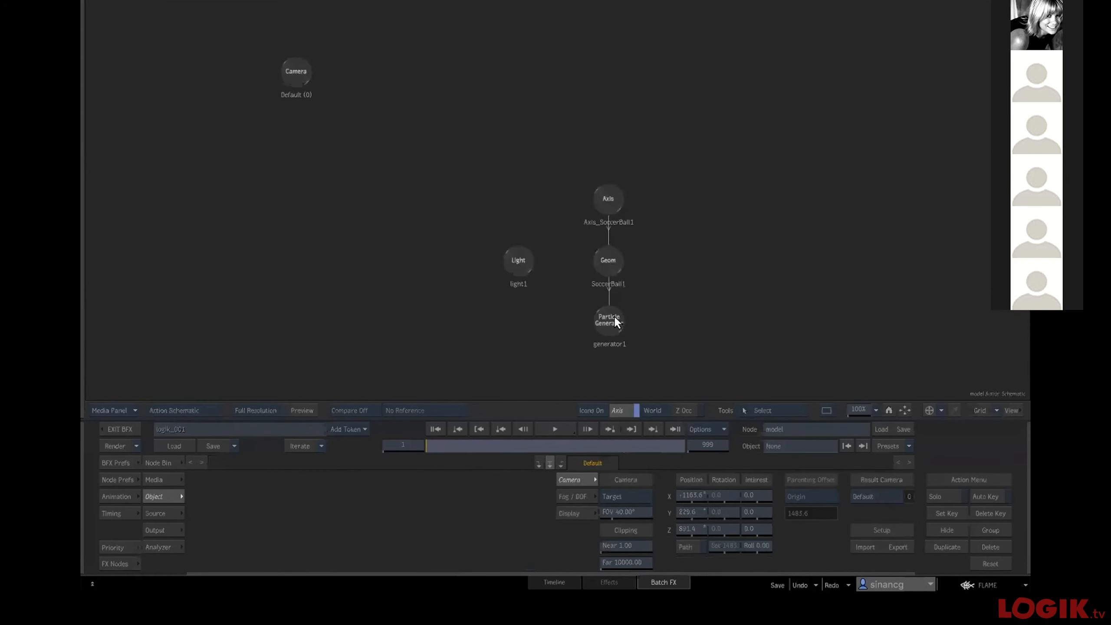
Select generator1 again and set its Speed to 0 and Lifetime to 1.
click(609, 336)
key(F4)
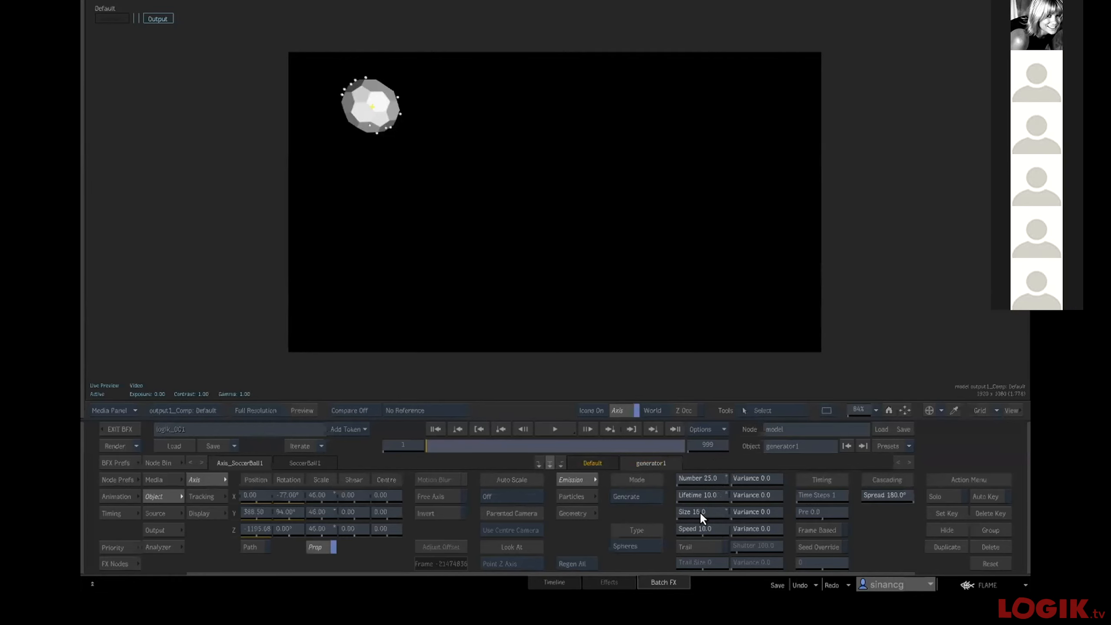
click(696, 527)
click(679, 511)
click(730, 500)
click(708, 494)
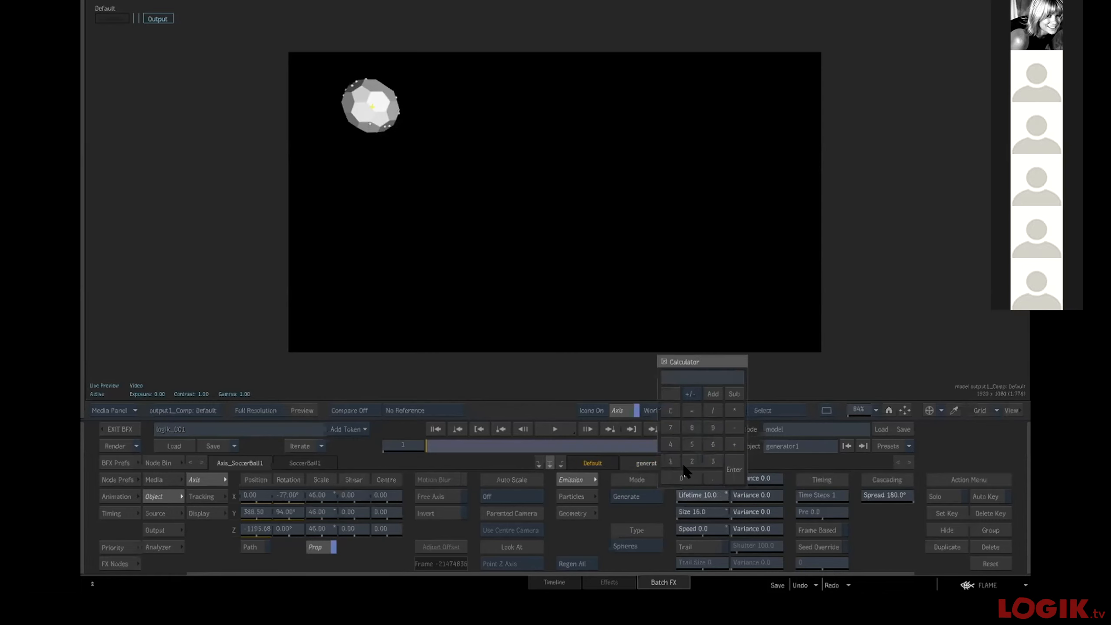
click(677, 456)
Set generator1's Number to 3000.
click(703, 494)
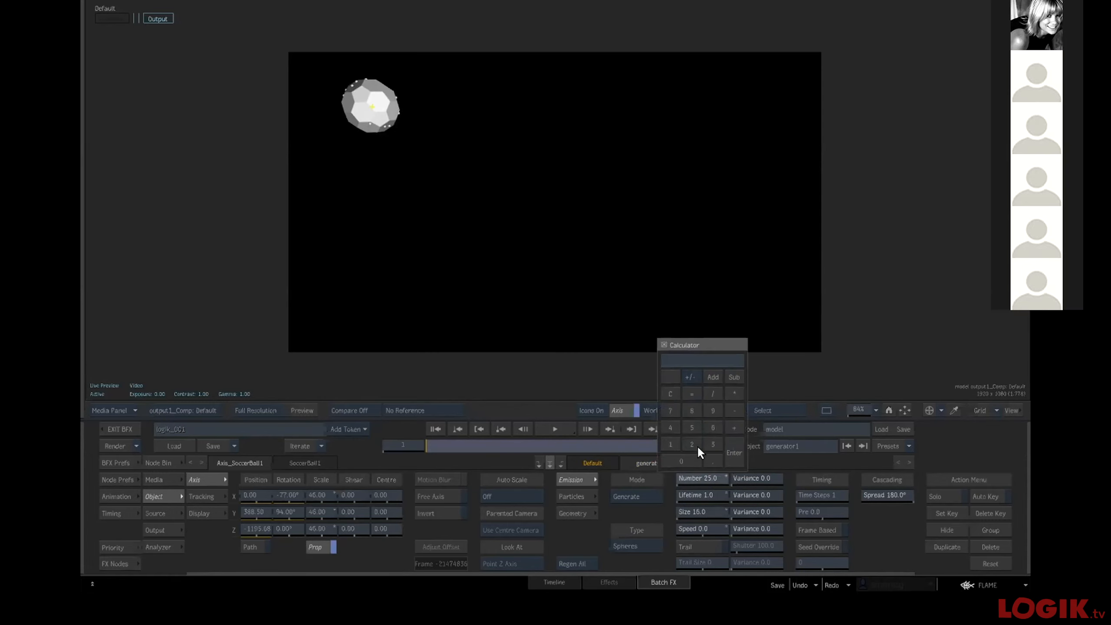
click(678, 459)
click(679, 458)
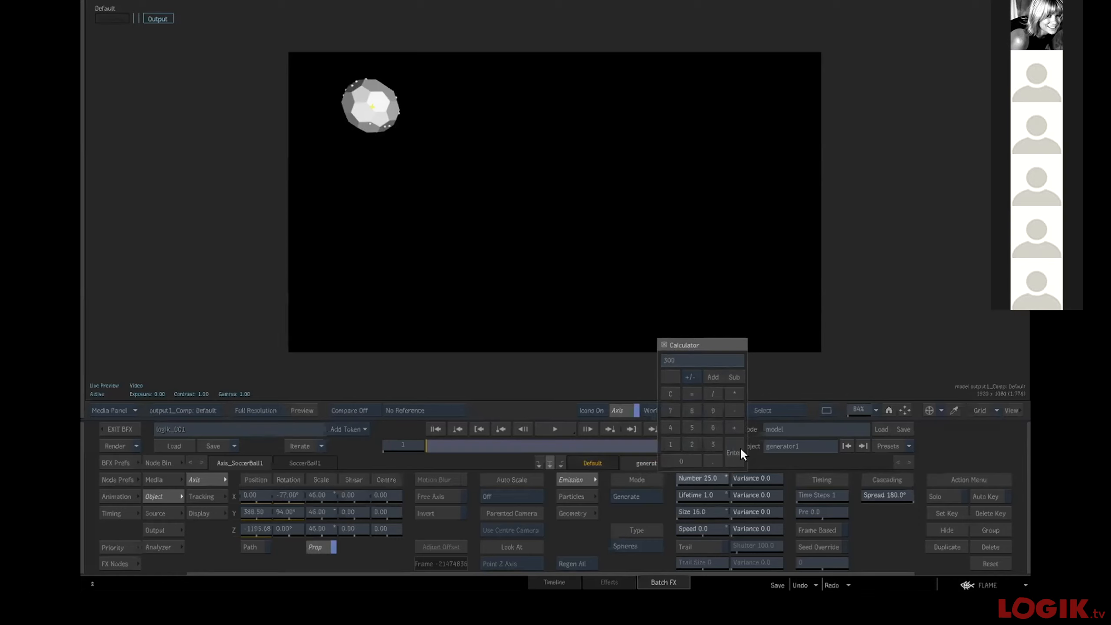
click(705, 459)
click(729, 451)
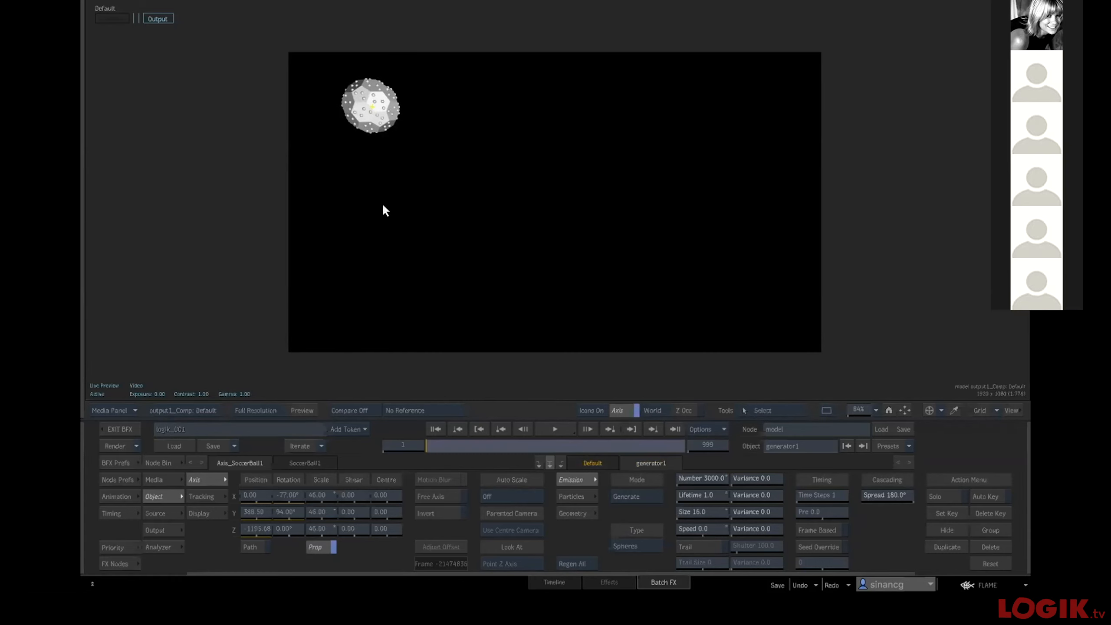
Play and scrub the animation to examine how the particles stick to the moving ball, then rewind.
click(551, 426)
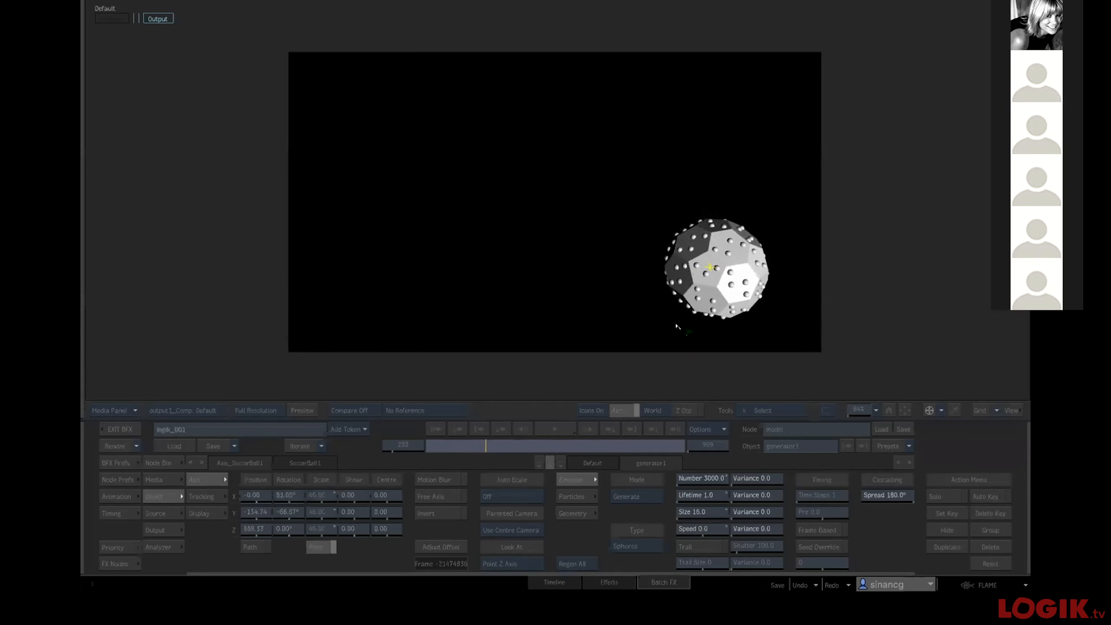
click(529, 417)
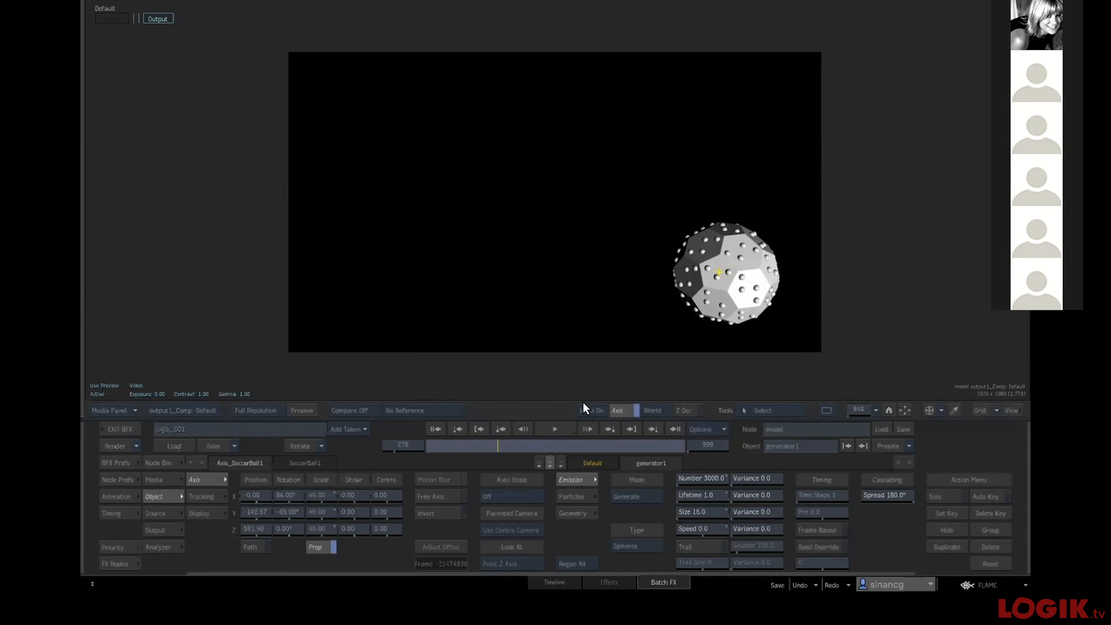
drag(453, 437, 470, 437)
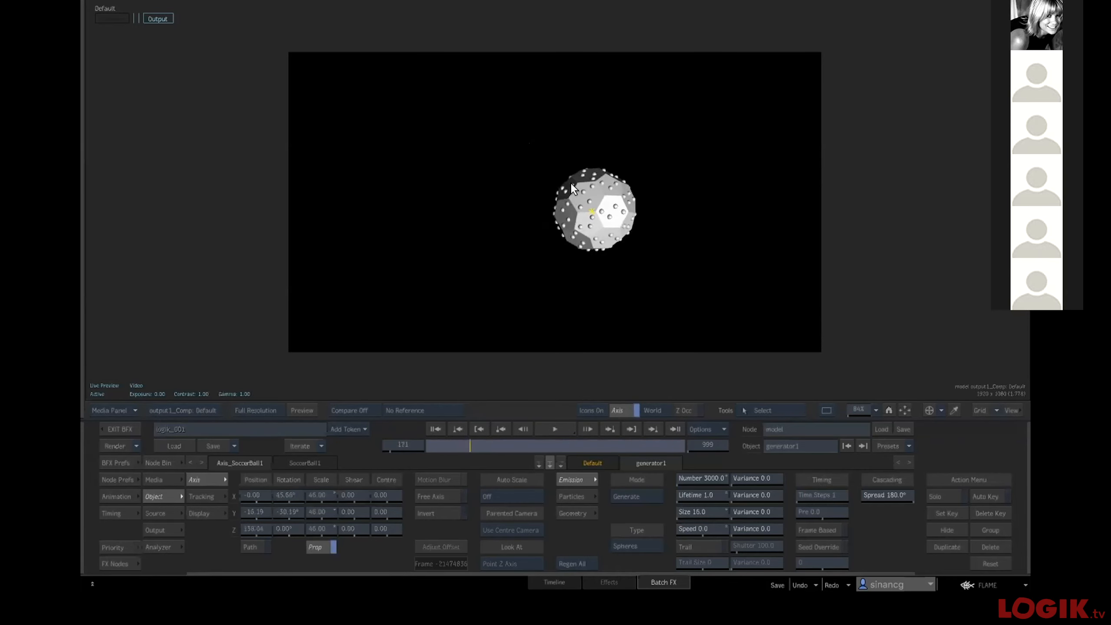
click(435, 425)
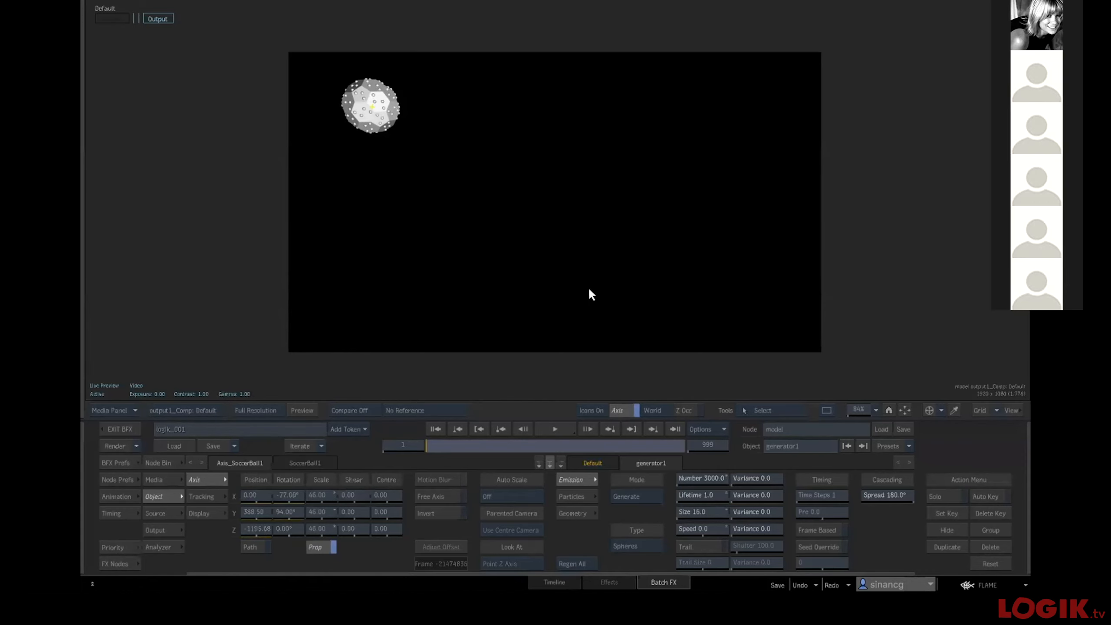
Leave the model Action, nudge the efervescent_tablet, model and cough nodes in the Batch schematic, and open the efervescent_tablet Action.
key(F8)
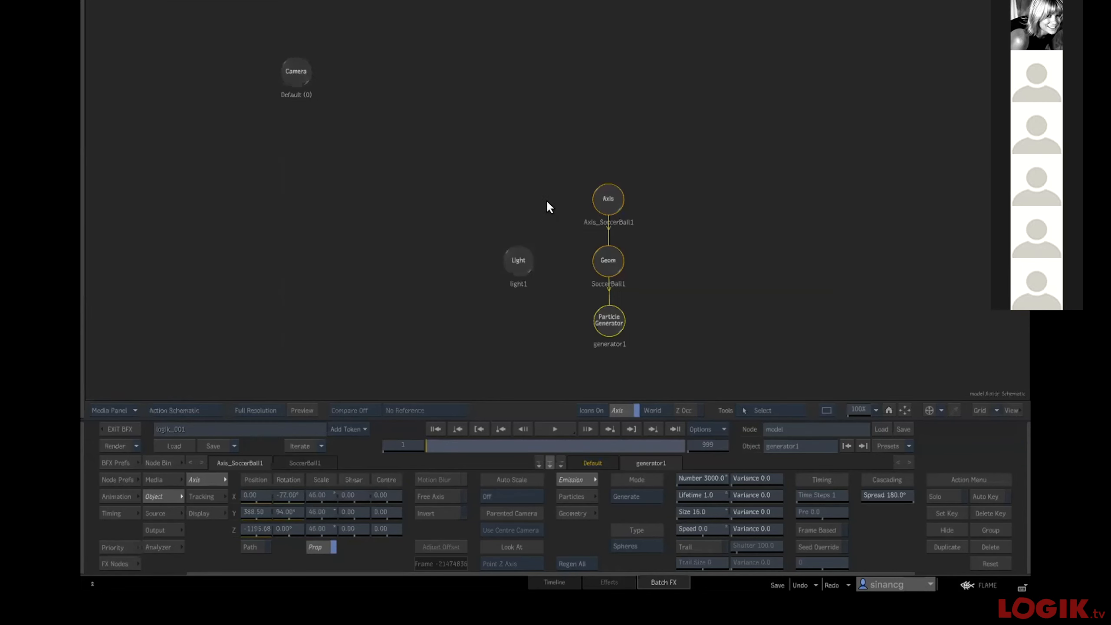
key(Escape)
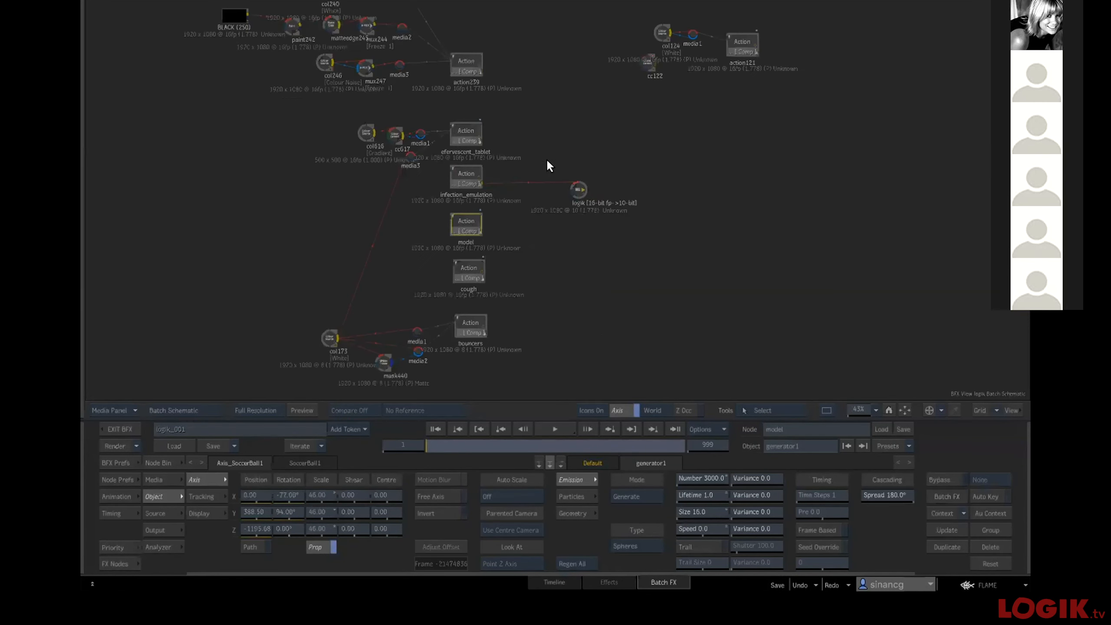
click(464, 124)
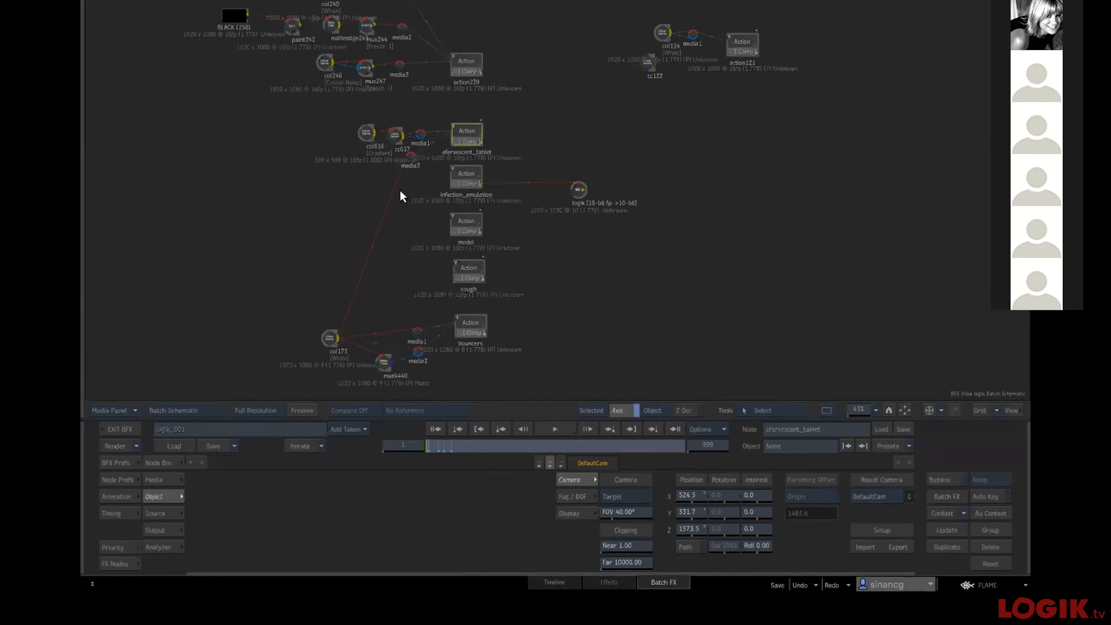
drag(462, 123, 462, 126)
drag(465, 224, 467, 224)
drag(473, 266, 471, 264)
click(472, 320)
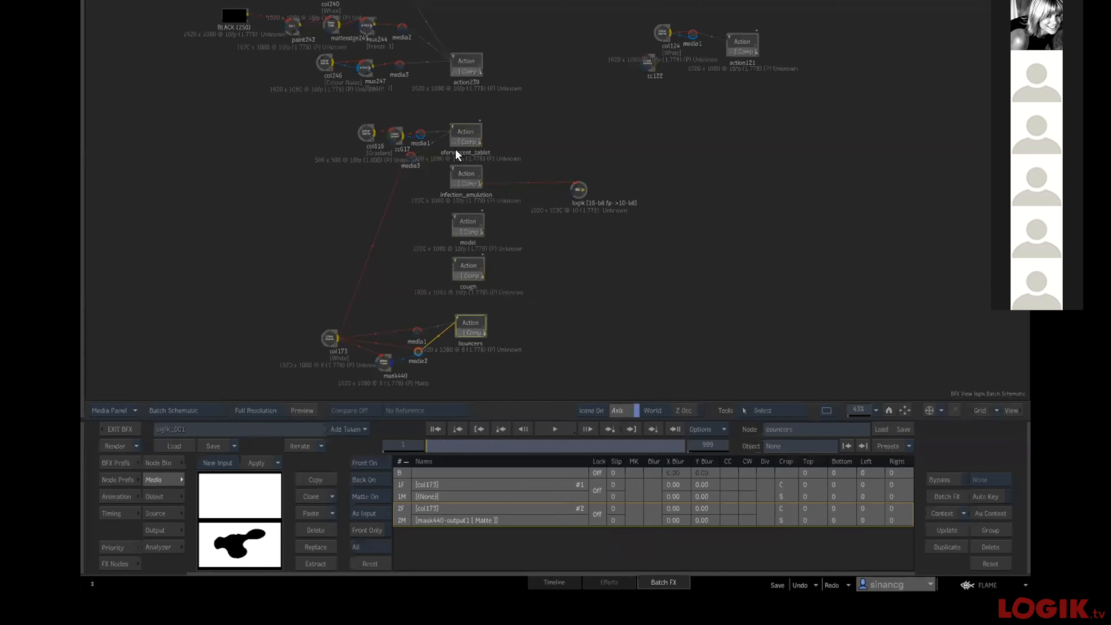
double_click(462, 132)
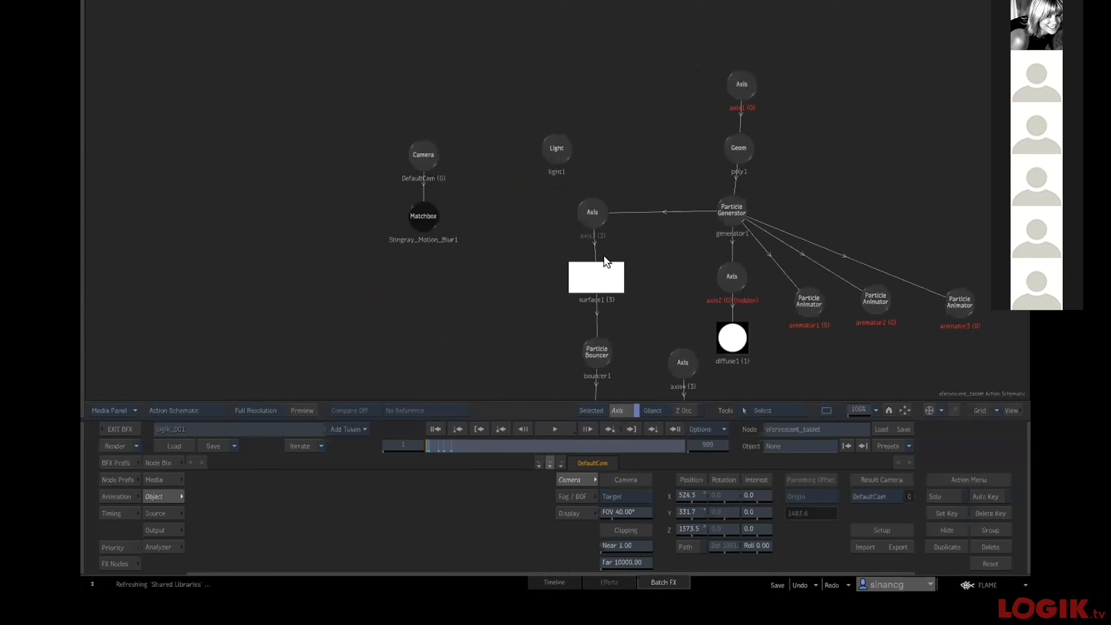
drag(834, 179, 621, 165)
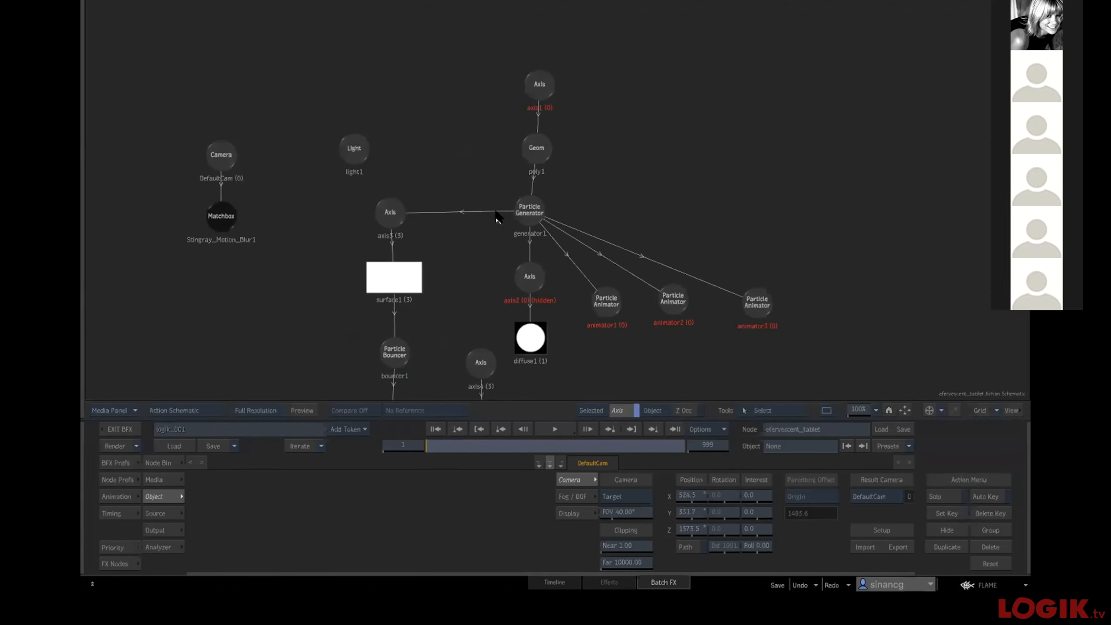
View the efervescent_tablet output and play the falling tablet from the first frame, then rewind.
key(F4)
click(553, 433)
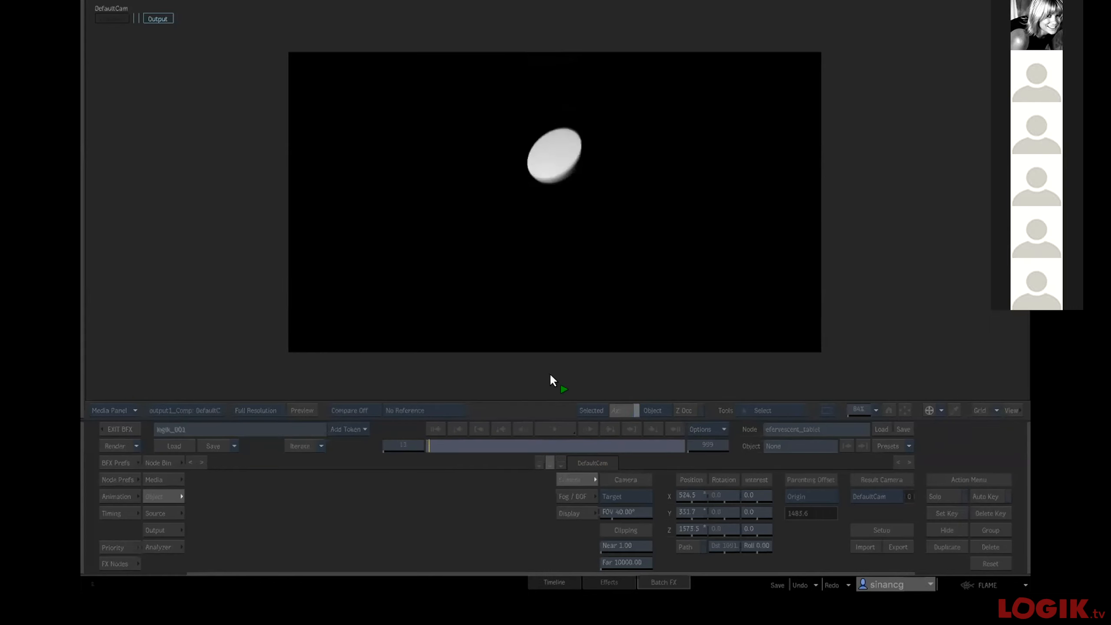
click(421, 434)
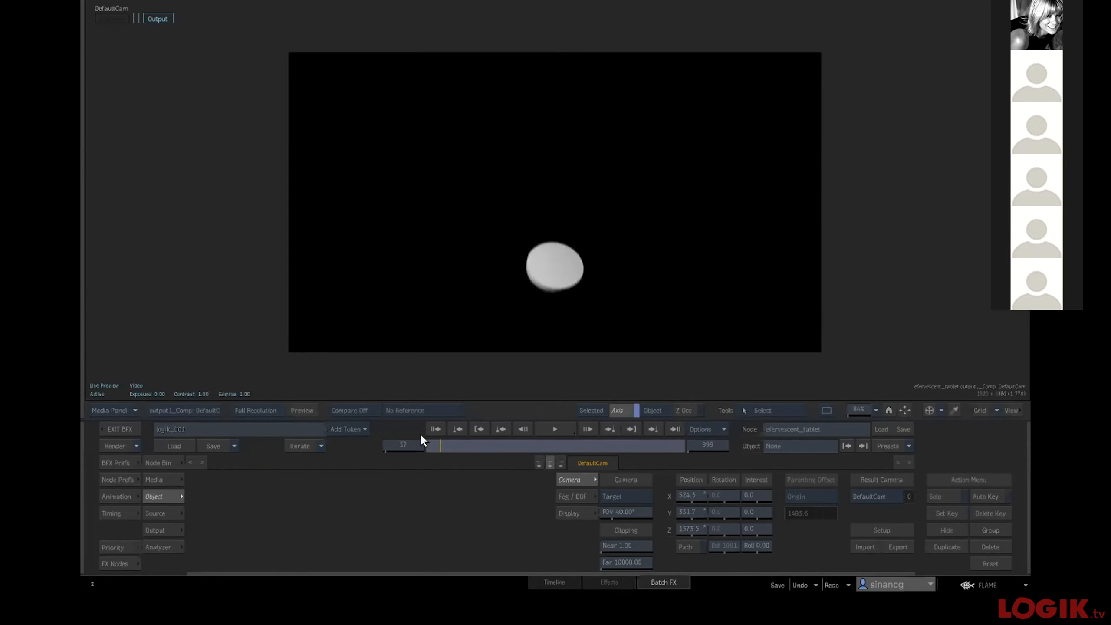
click(434, 430)
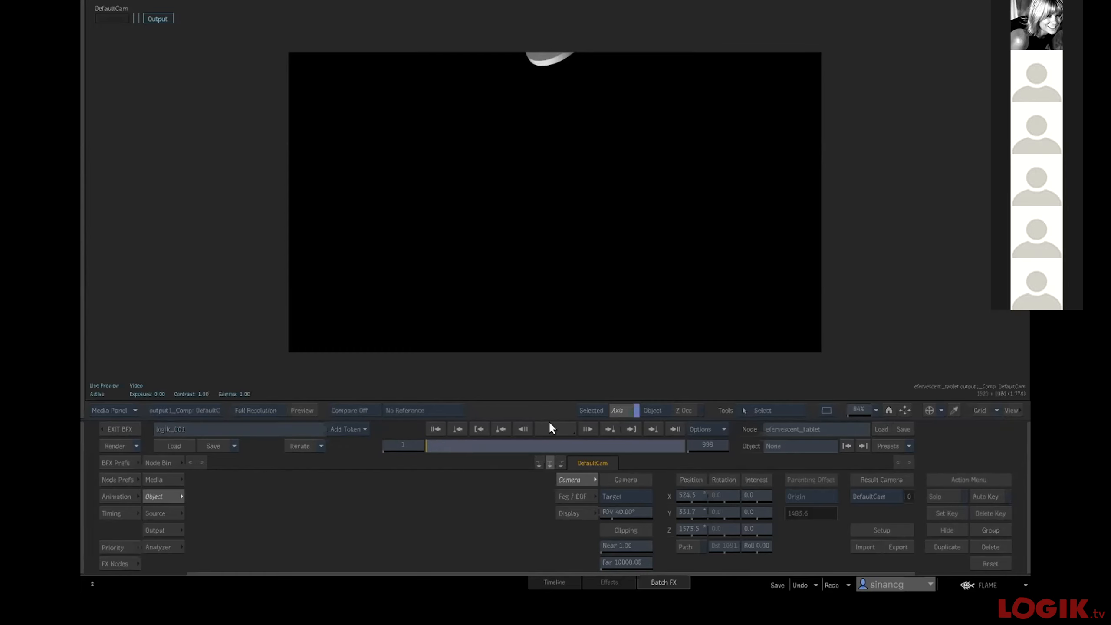
click(550, 426)
click(437, 430)
Disconnect generator1 from axis3 and from the three particle animators.
key(F4)
click(530, 150)
click(549, 239)
key(F1)
Play the tablet's particles without the animators and select generator1 to examine its emission settings.
click(553, 426)
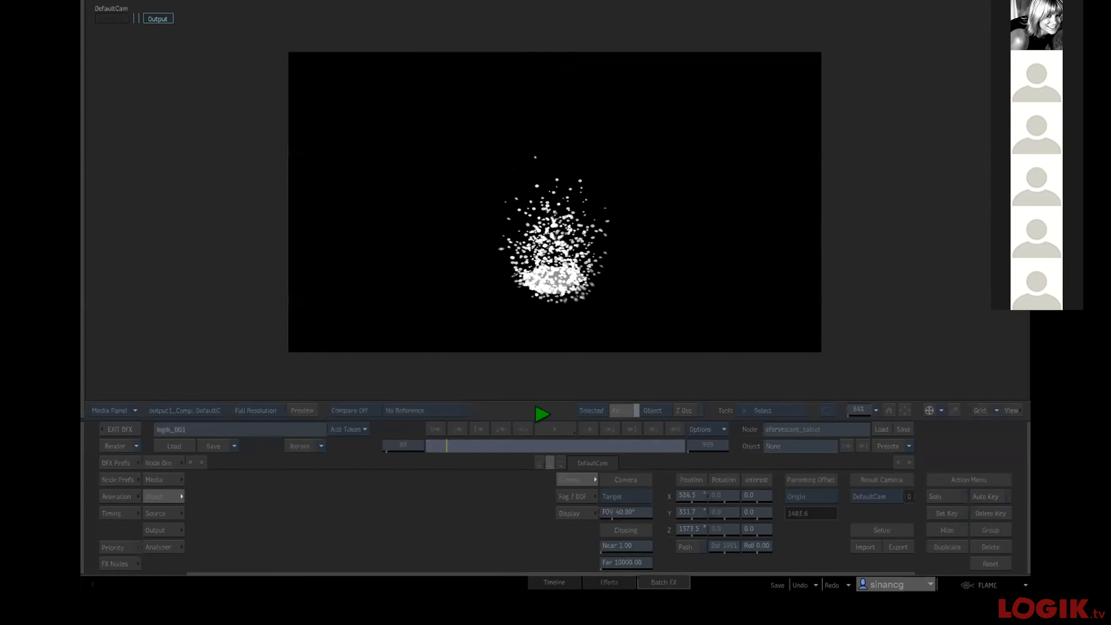
click(547, 364)
key(F4)
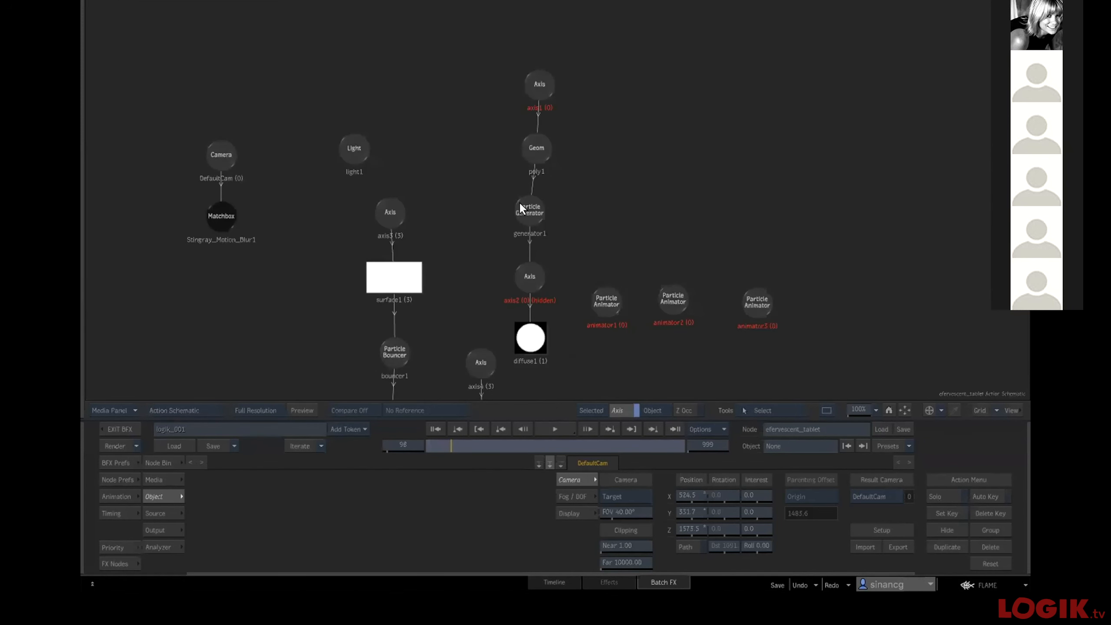
click(520, 203)
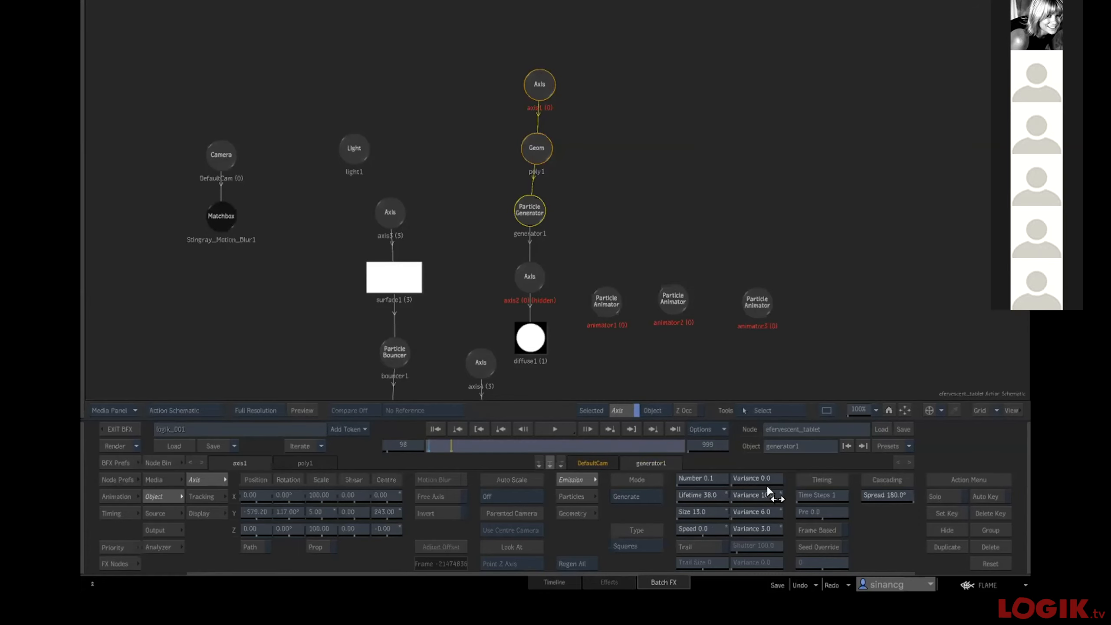
Replay the tablet animation from the first frame to examine generator1's emission over time, then rewind.
click(433, 424)
click(550, 423)
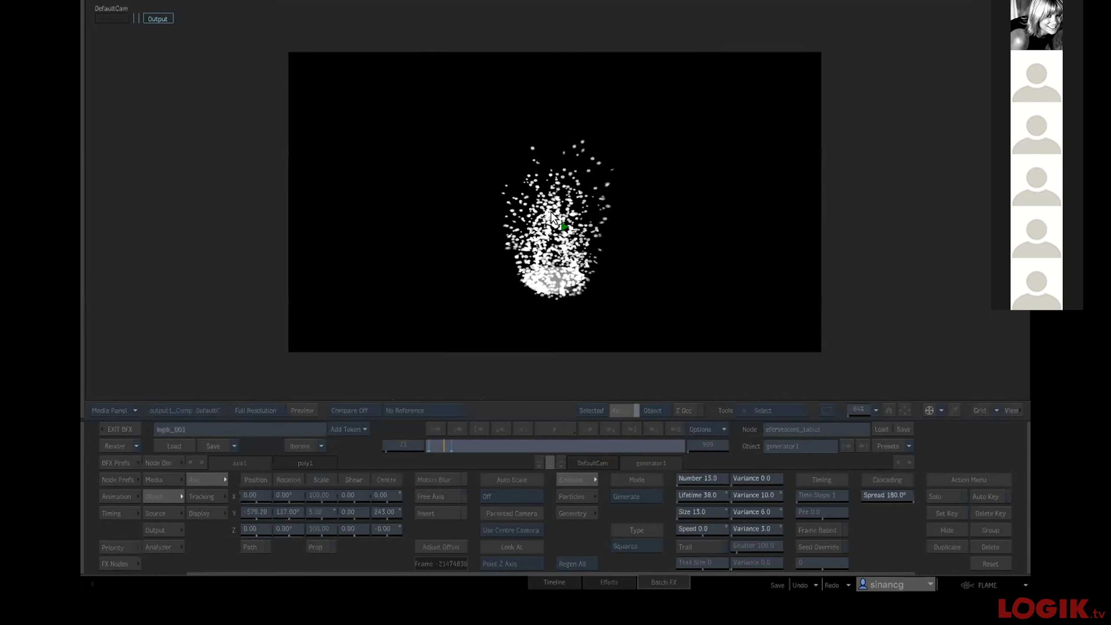
click(550, 370)
click(434, 425)
key(Escape)
Connect generator1 to animator1 and keep Function as animator1's type after examining the available animator types.
click(603, 301)
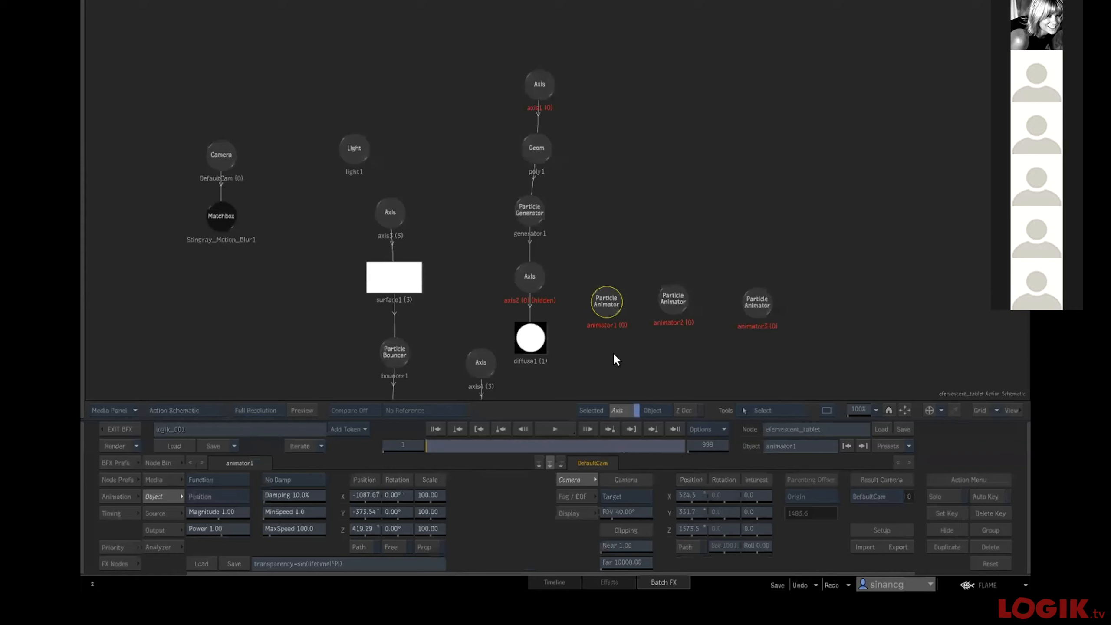
drag(529, 210, 604, 302)
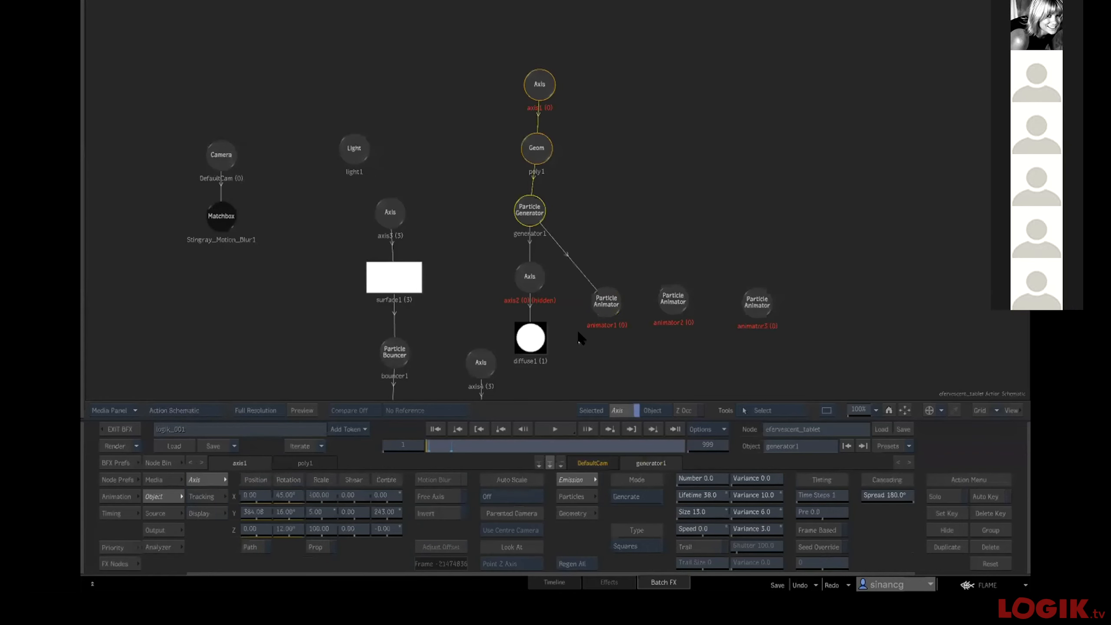
click(602, 302)
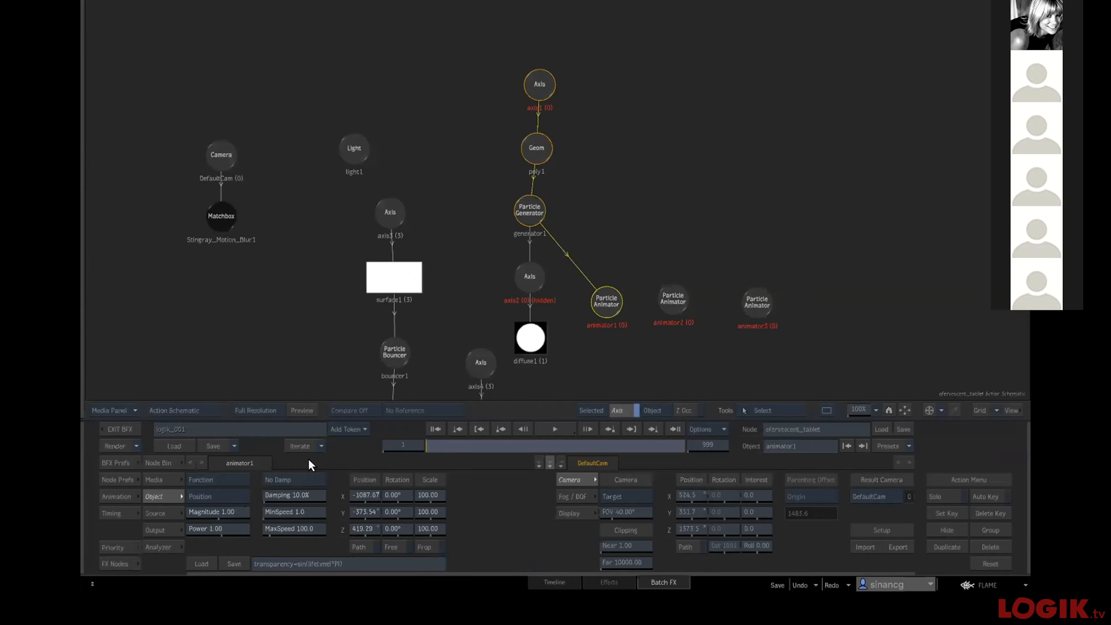
click(231, 478)
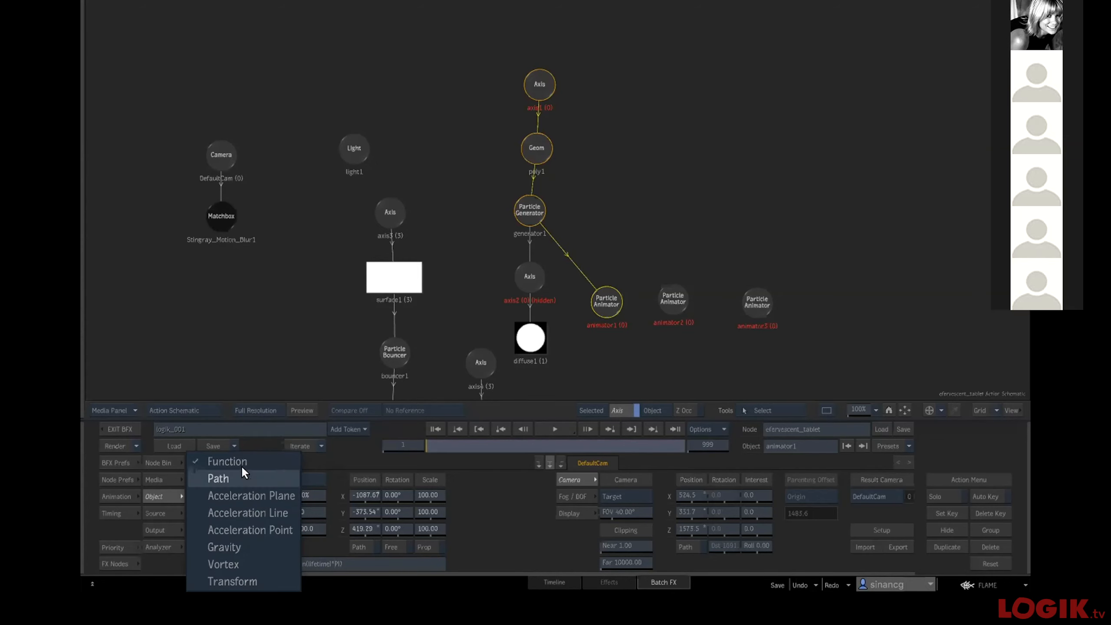
click(227, 461)
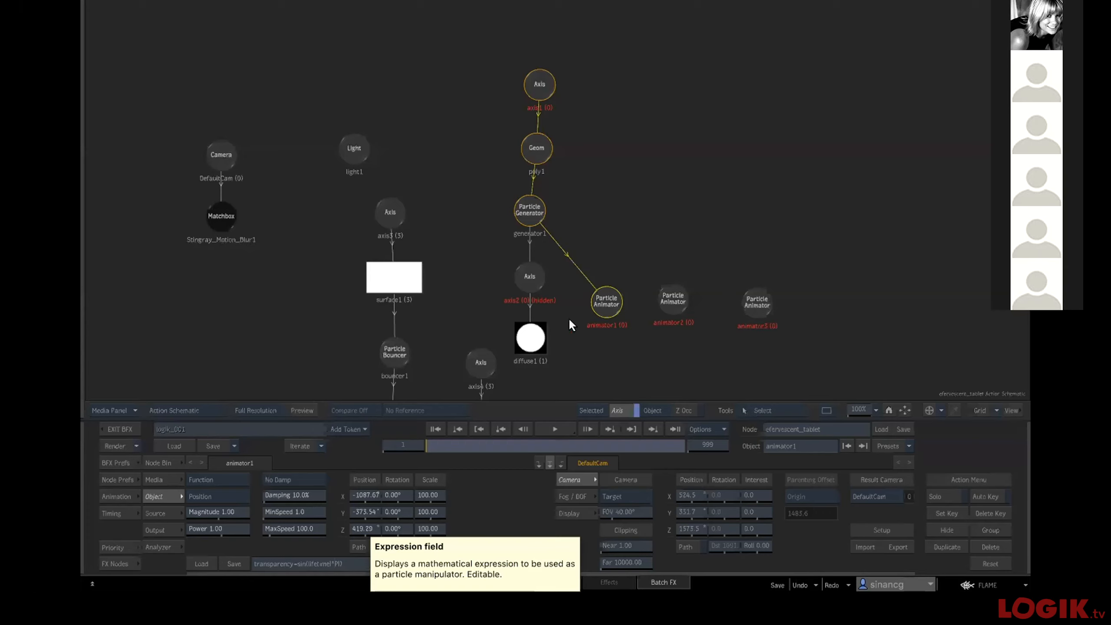
Move animator1 closer to generator1 and simplify its expression to transparency=lifetime.
drag(597, 299, 592, 266)
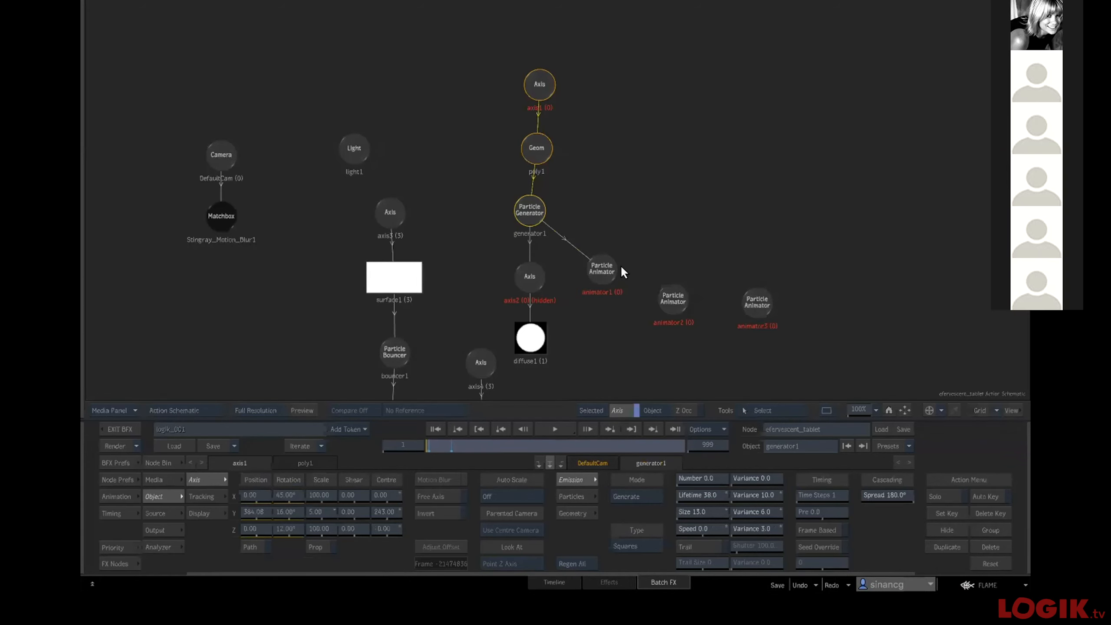
click(595, 275)
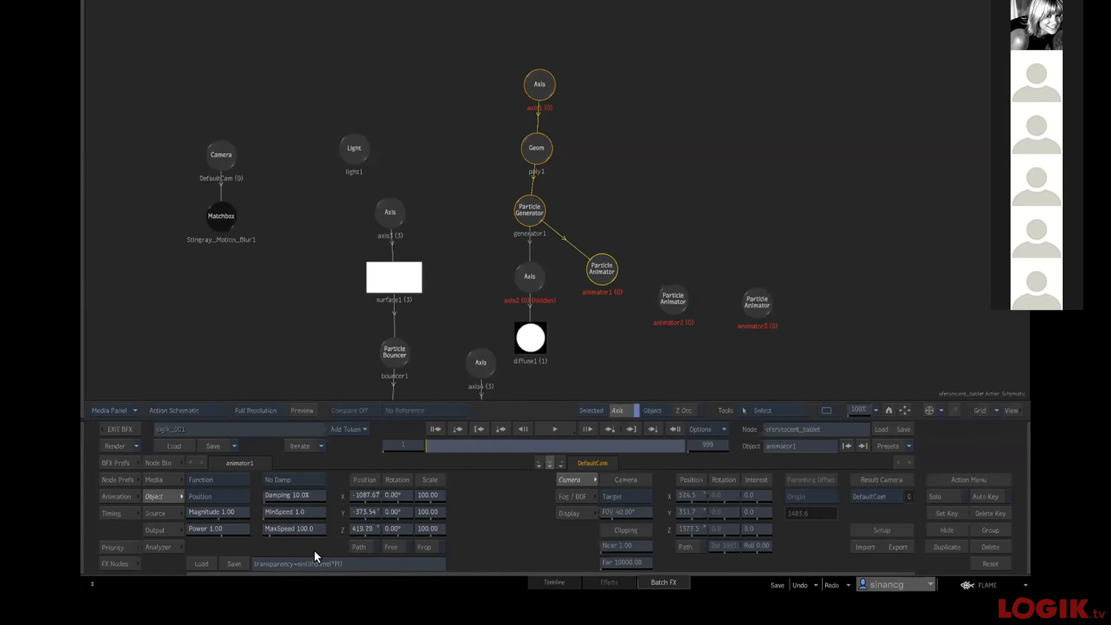
click(367, 559)
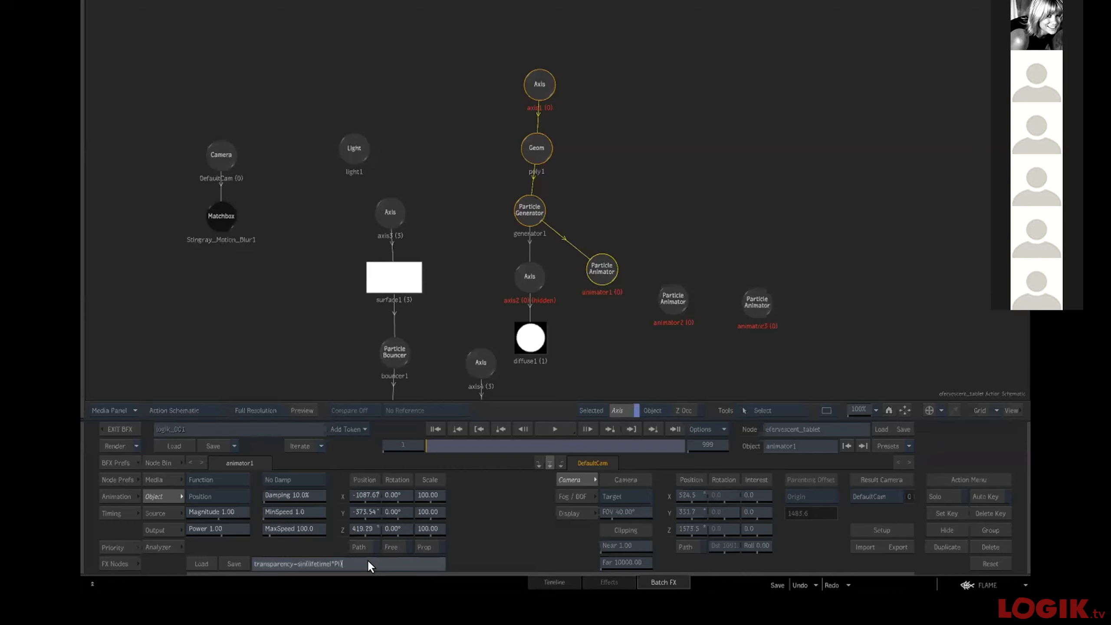
key(BackSpace)
key(BackSpace)
key(BackSpace)
key(BackSpace)
key(BackSpace)
key(BackSpace)
text(-)
key(Return)
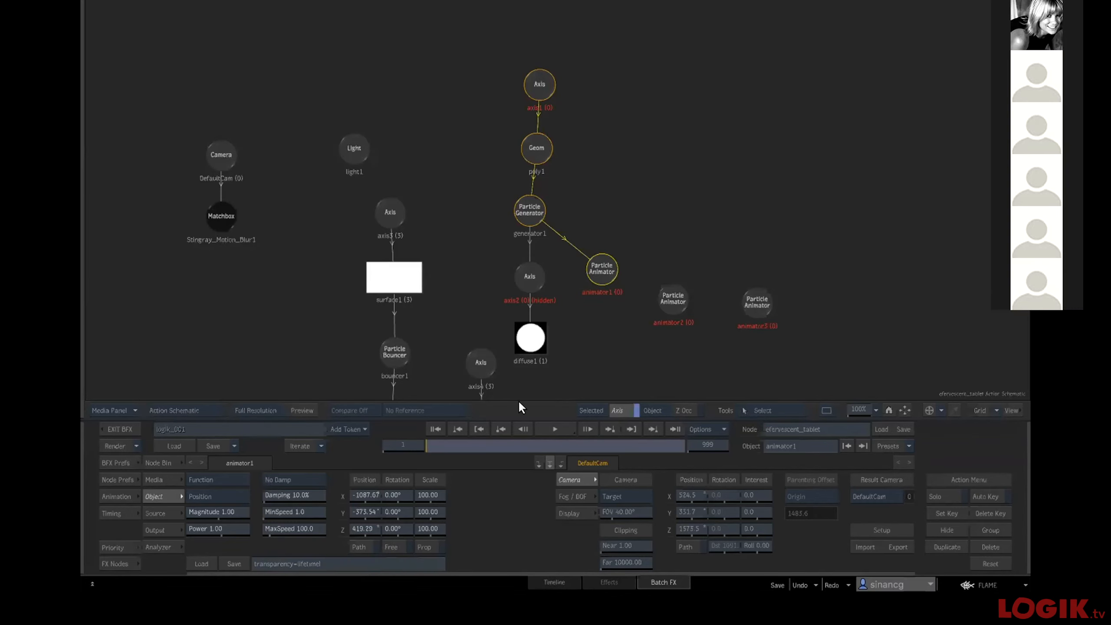
Play the tablet output with the edited transparency expression, scrub through the particle fade, and return to the first frame.
key(F4)
click(556, 424)
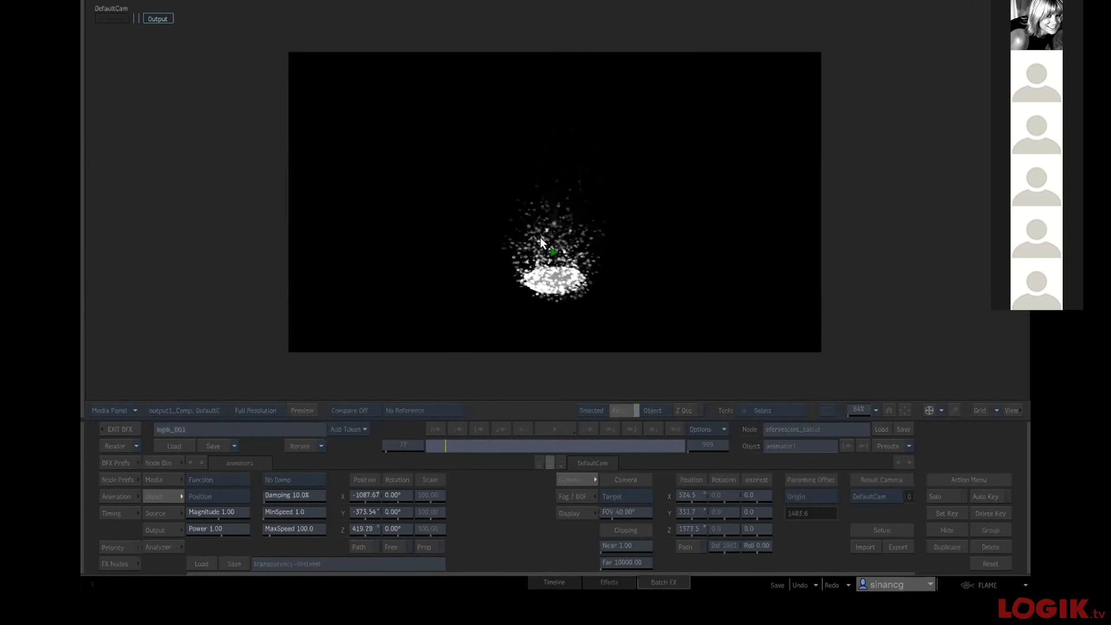
click(441, 424)
click(442, 433)
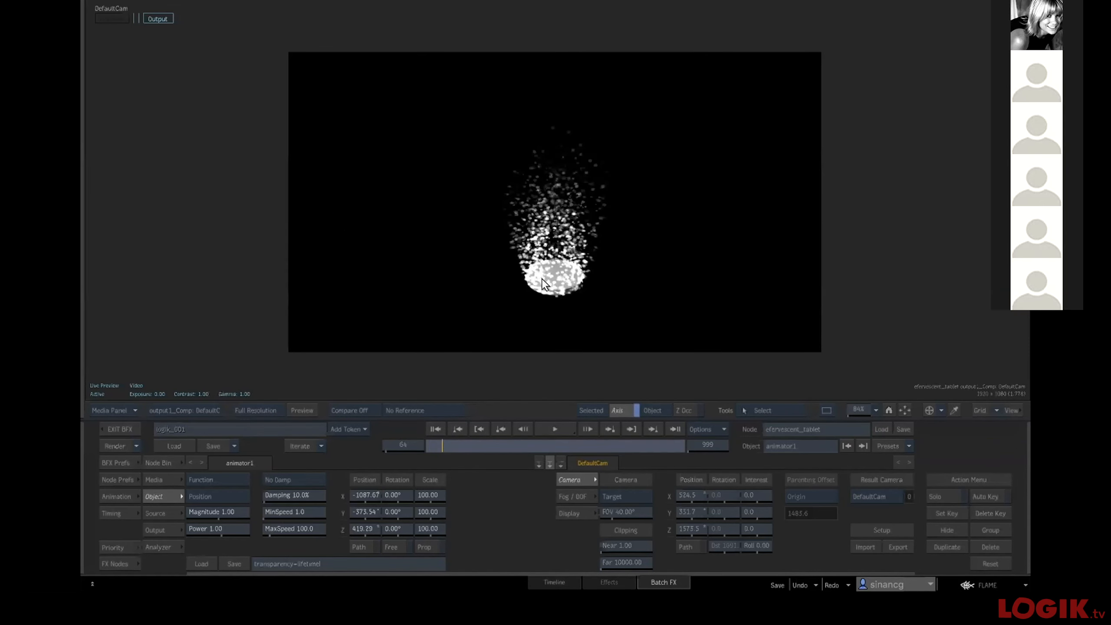
click(424, 441)
drag(425, 440, 445, 436)
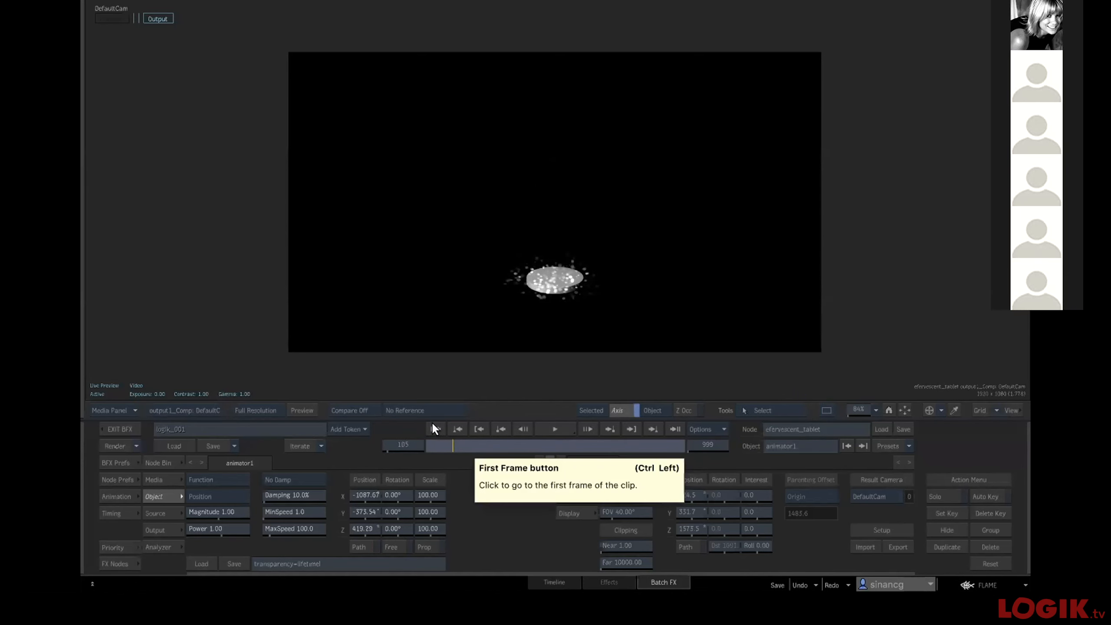
click(434, 425)
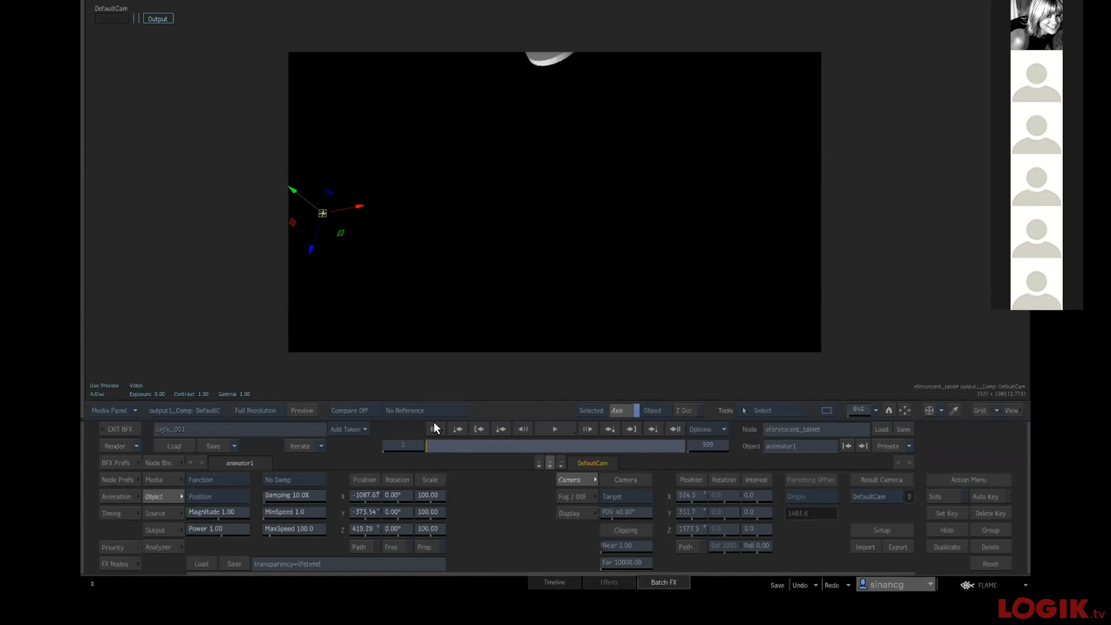
Replay the falling tablet twice from the first frame to examine how its particles fade over their lifetime.
click(553, 427)
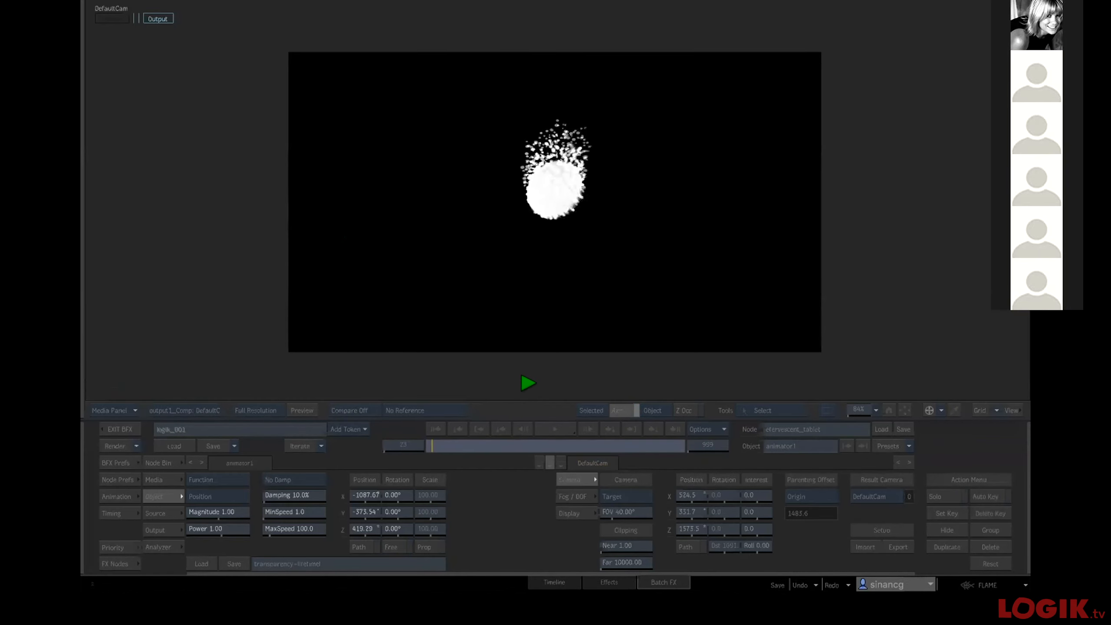
click(528, 374)
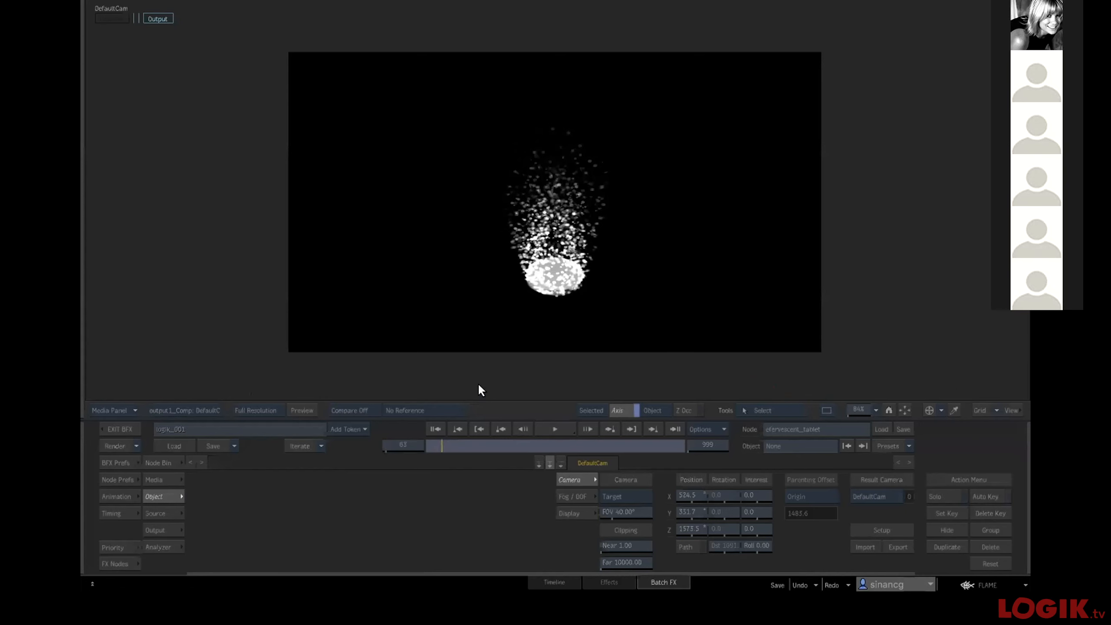
click(429, 426)
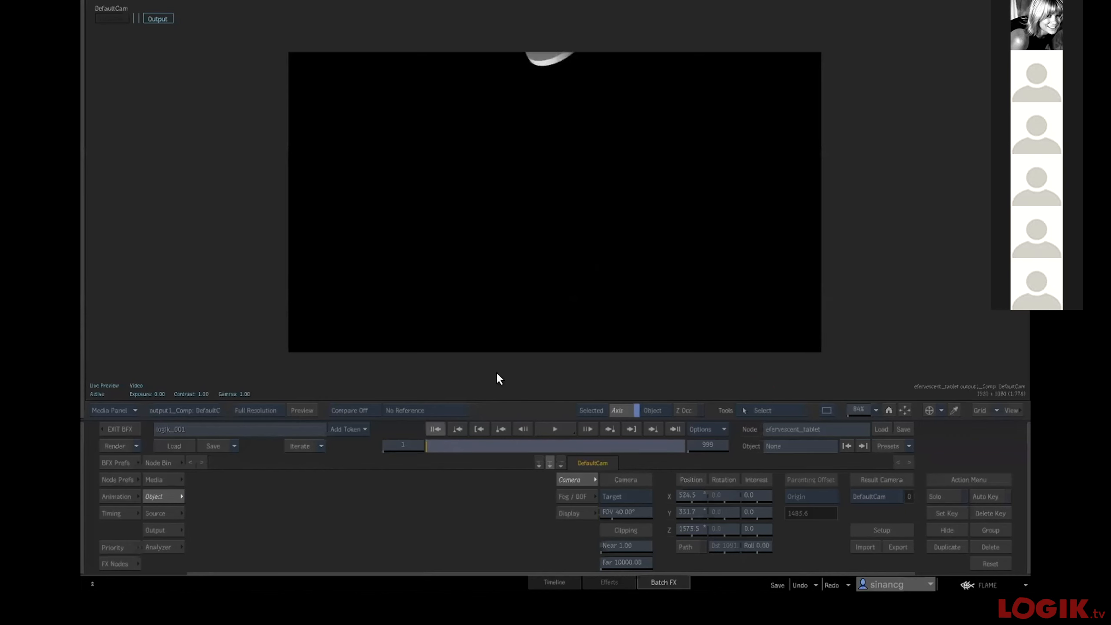
click(552, 428)
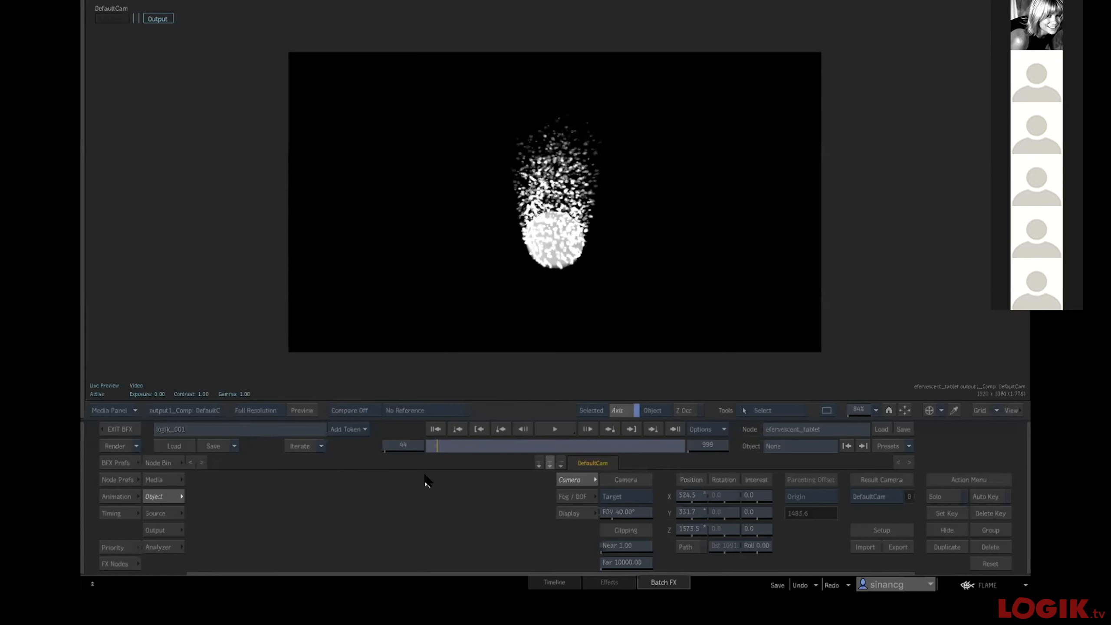
Review animator1's transparency expression in the schematic, rewind the tablet output to the first frame, and return to the schematic.
key(F4)
click(591, 262)
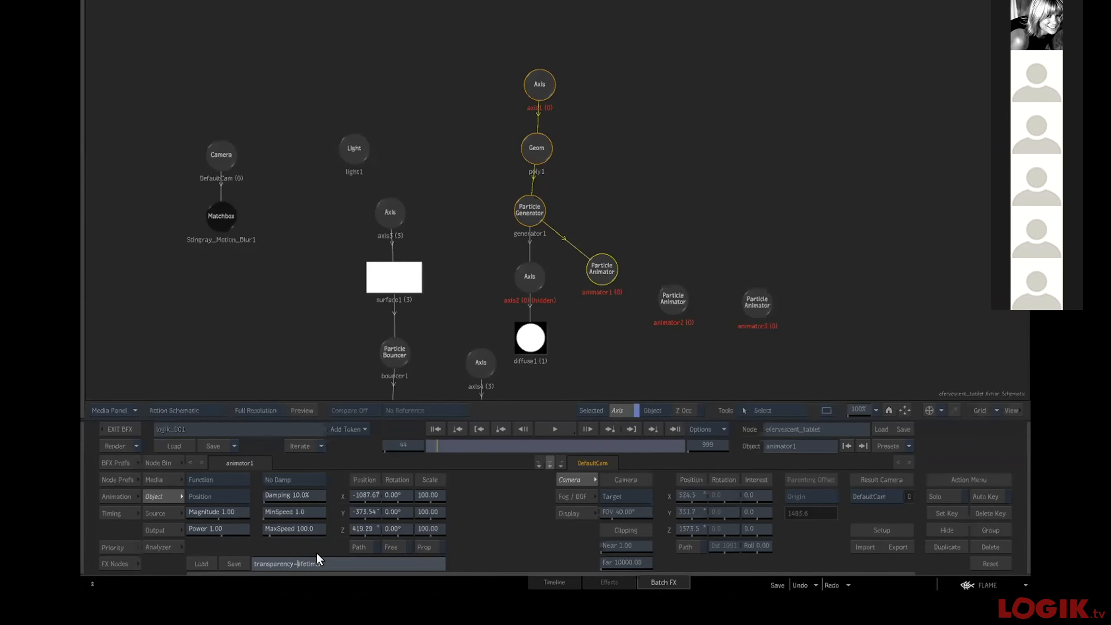
click(504, 498)
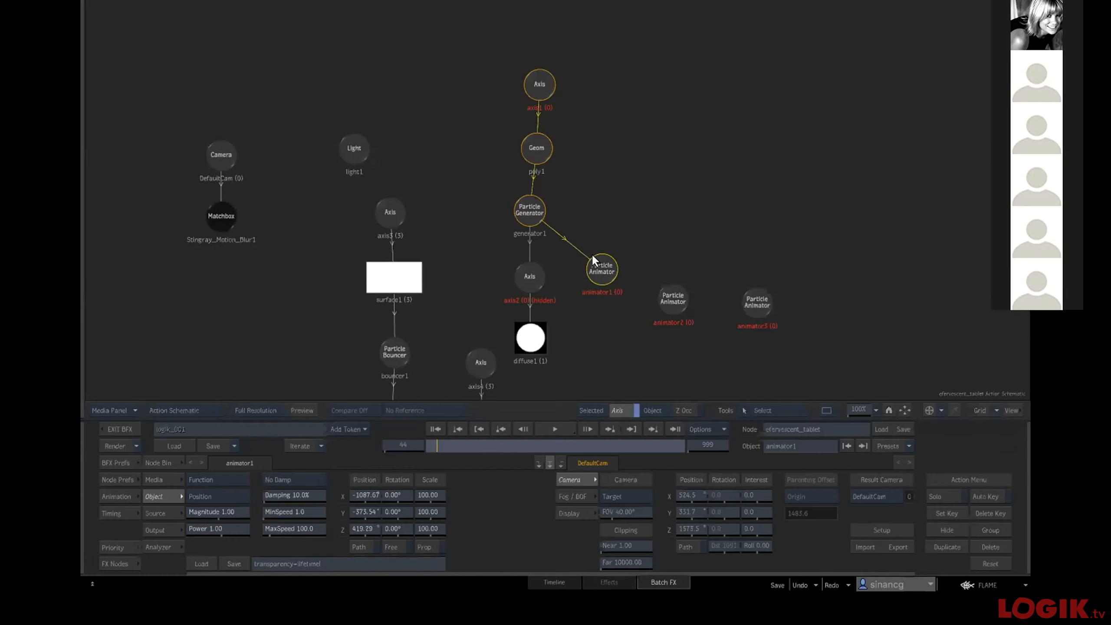
key(F4)
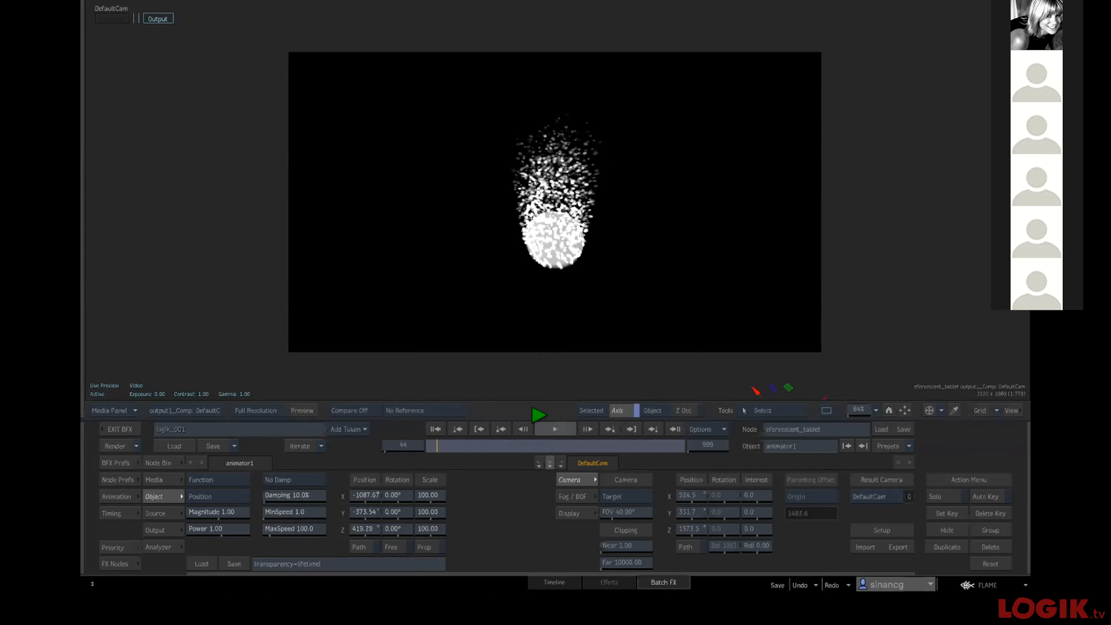
click(555, 372)
click(441, 427)
key(grave)
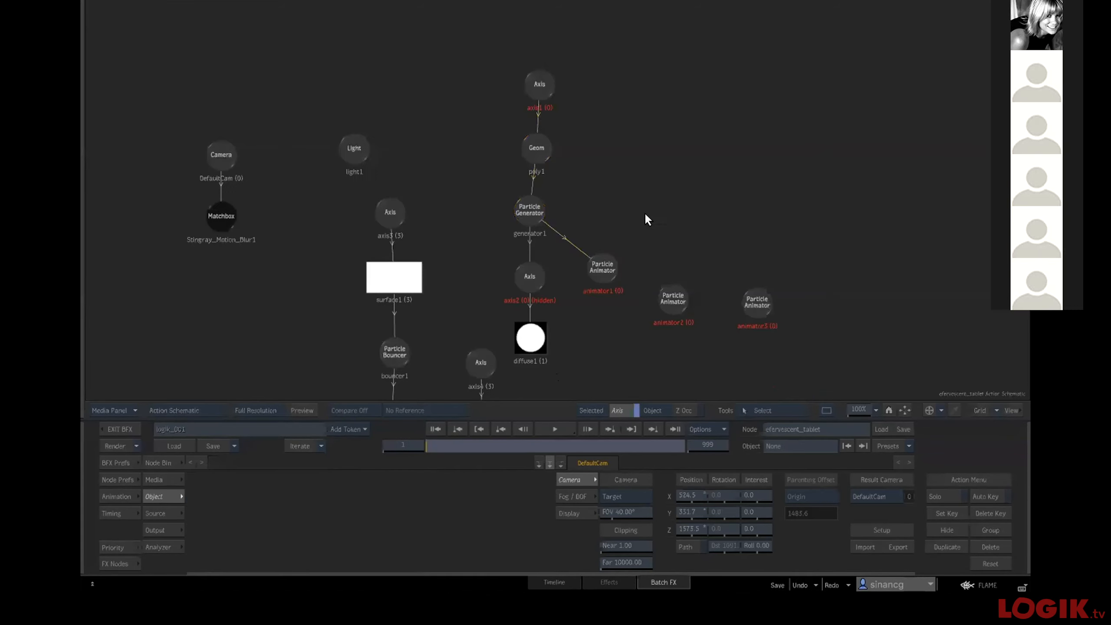
Reposition animator2 beside animator1 and shift generator1 toward the particle animators in the schematic.
drag(672, 298, 665, 264)
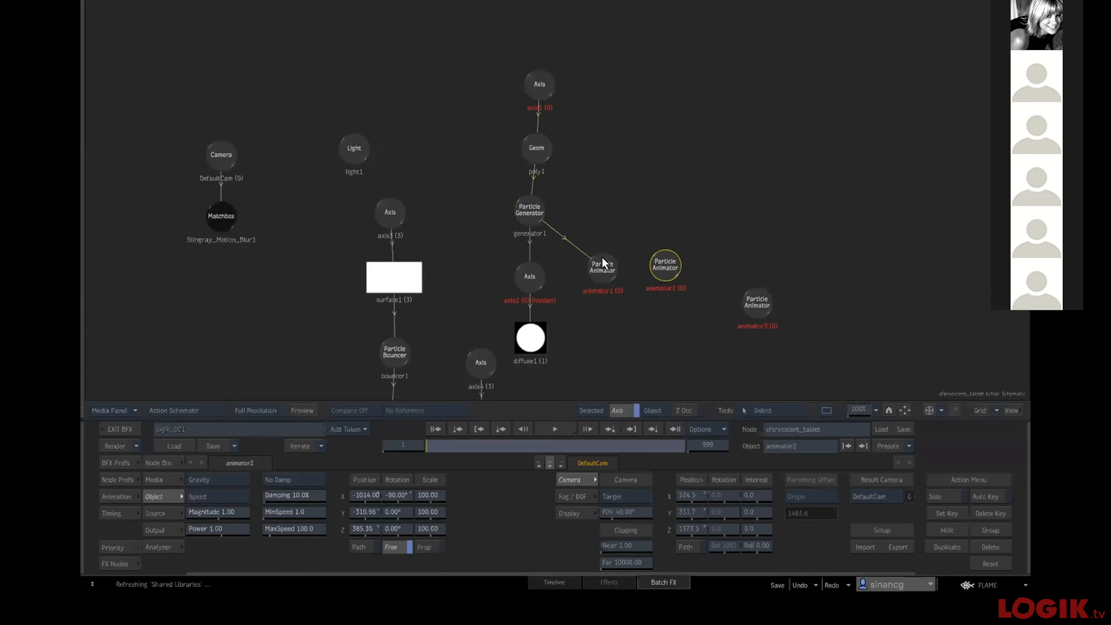
drag(539, 209, 578, 202)
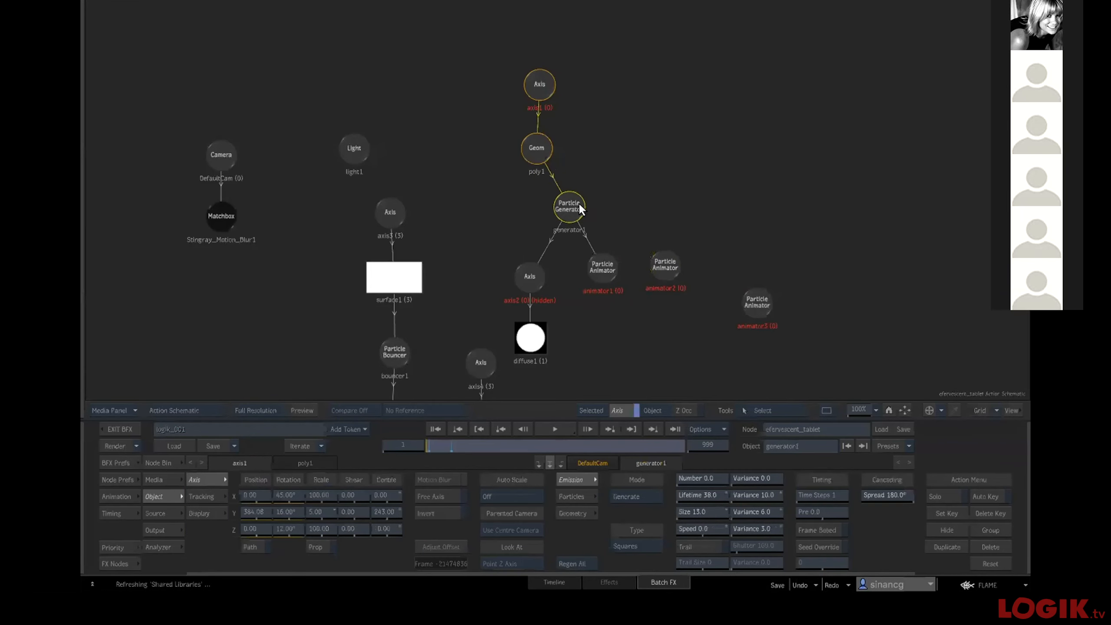
Connect the particle generator to the second particle animator and play the resulting particles in the output view.
click(659, 260)
drag(643, 246, 666, 262)
click(658, 259)
key(F4)
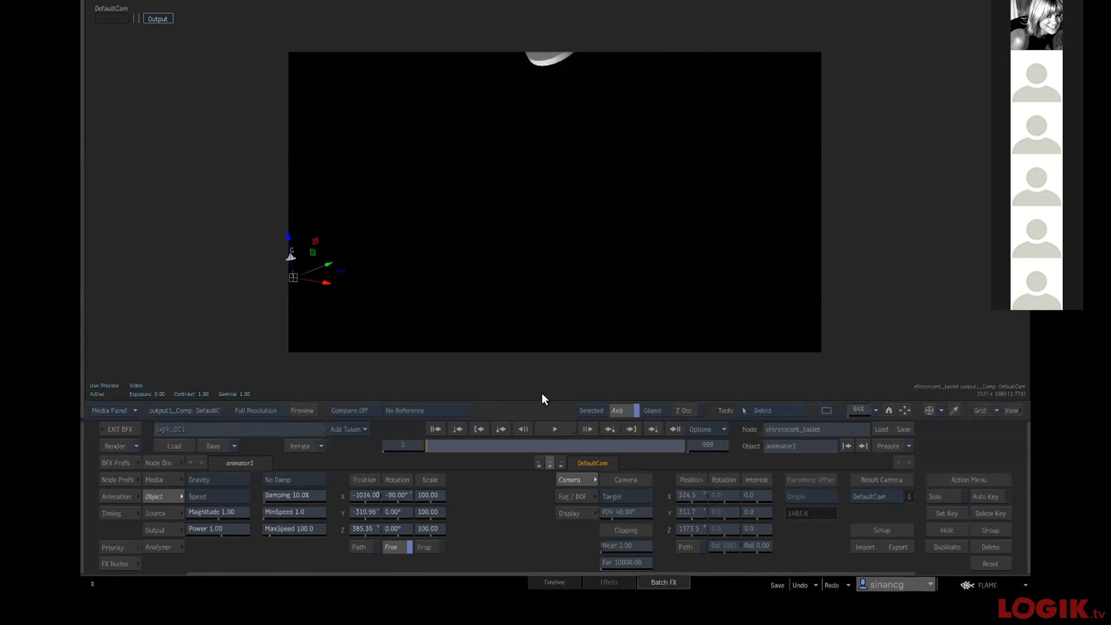
click(553, 427)
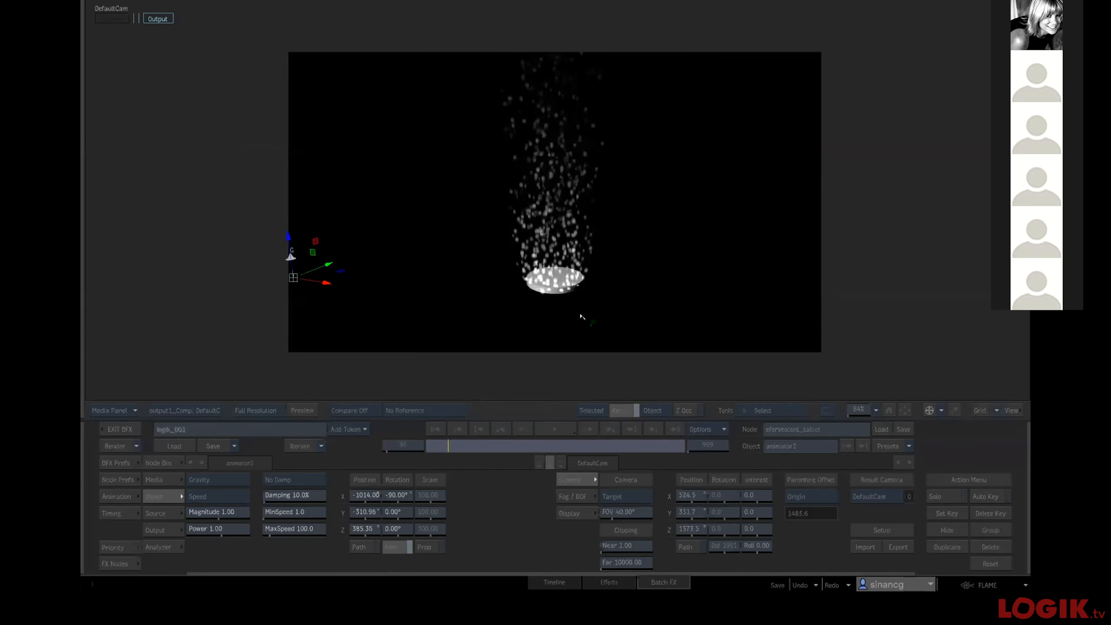
click(433, 427)
Try other X rotation angles on the gravity animator and set its X rotation back to -90°.
key(F4)
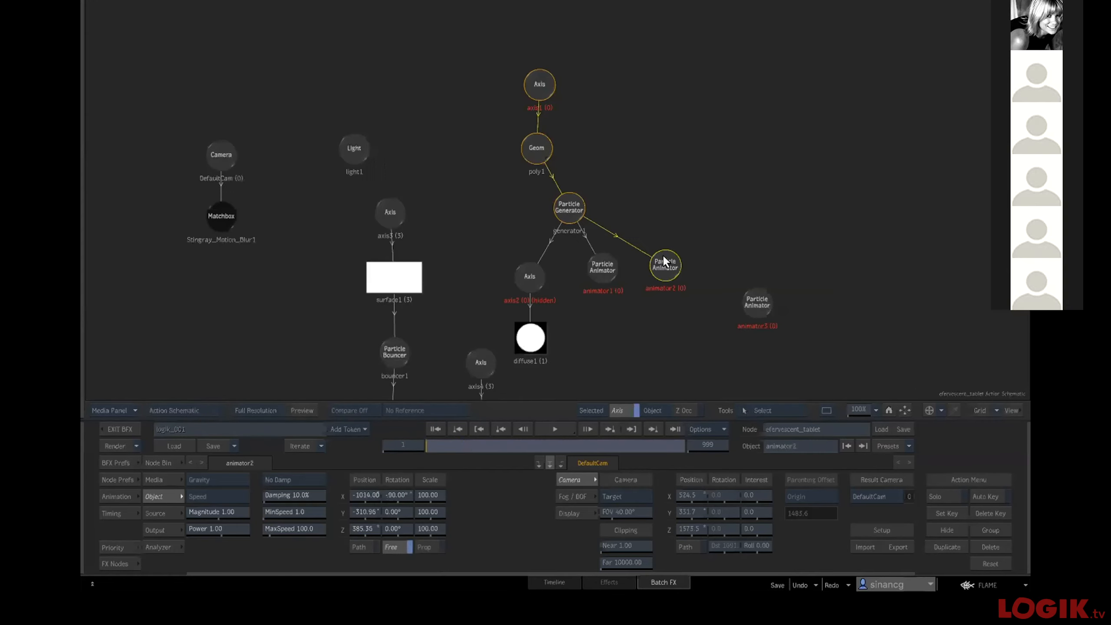
key(F1)
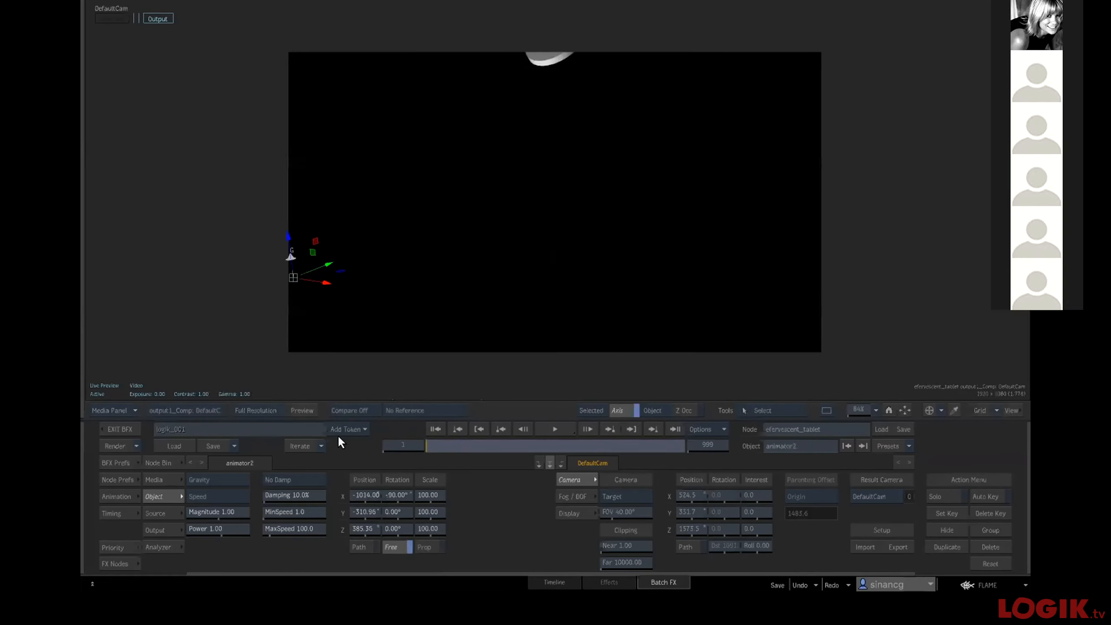
mouse_move(401, 495)
mouse_down()
mouse_move(350, 492)
mouse_move(387, 478)
mouse_move(382, 469)
mouse_move(400, 495)
mouse_up()
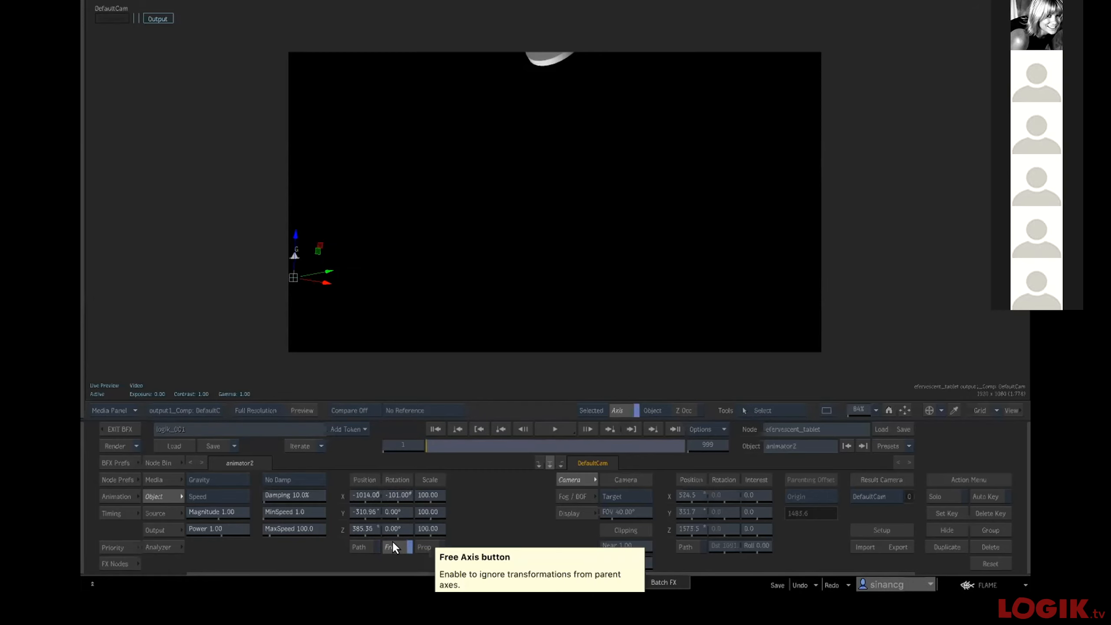
click(397, 495)
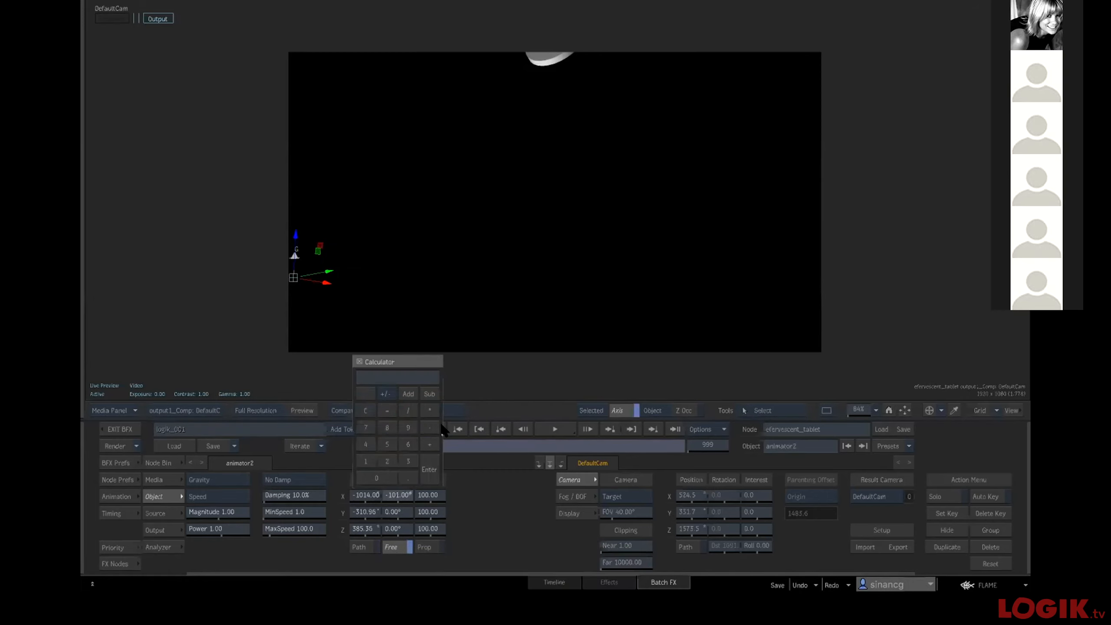
drag(399, 492, 401, 489)
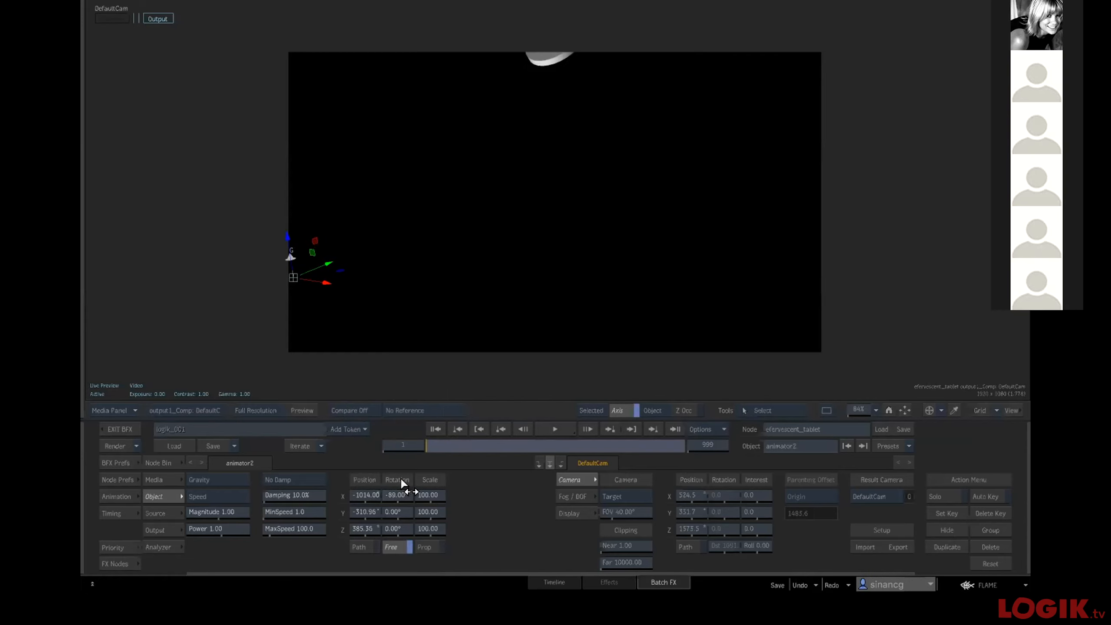
click(400, 490)
text(0)
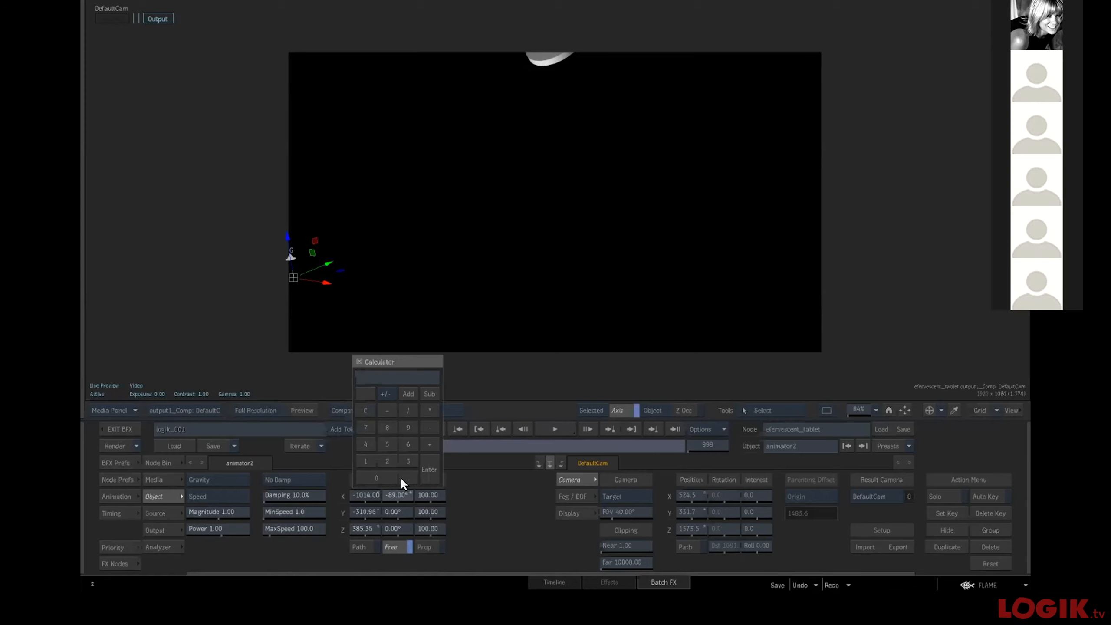
text(-90)
key(Return)
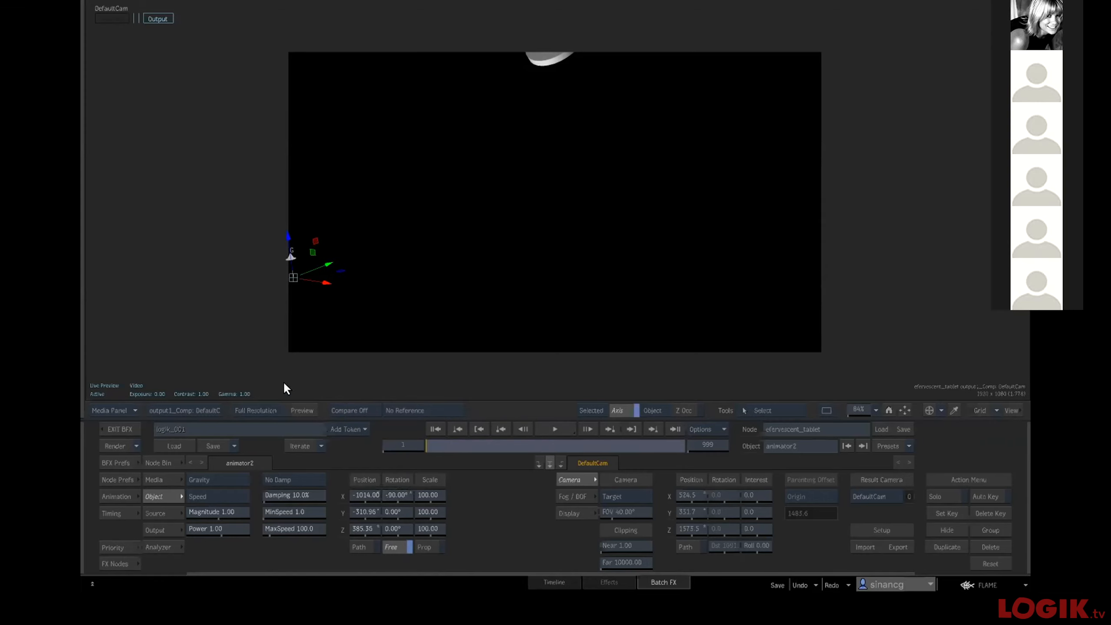
Disable the Free axis option on the gravity animator and play back the particles from the start.
click(401, 547)
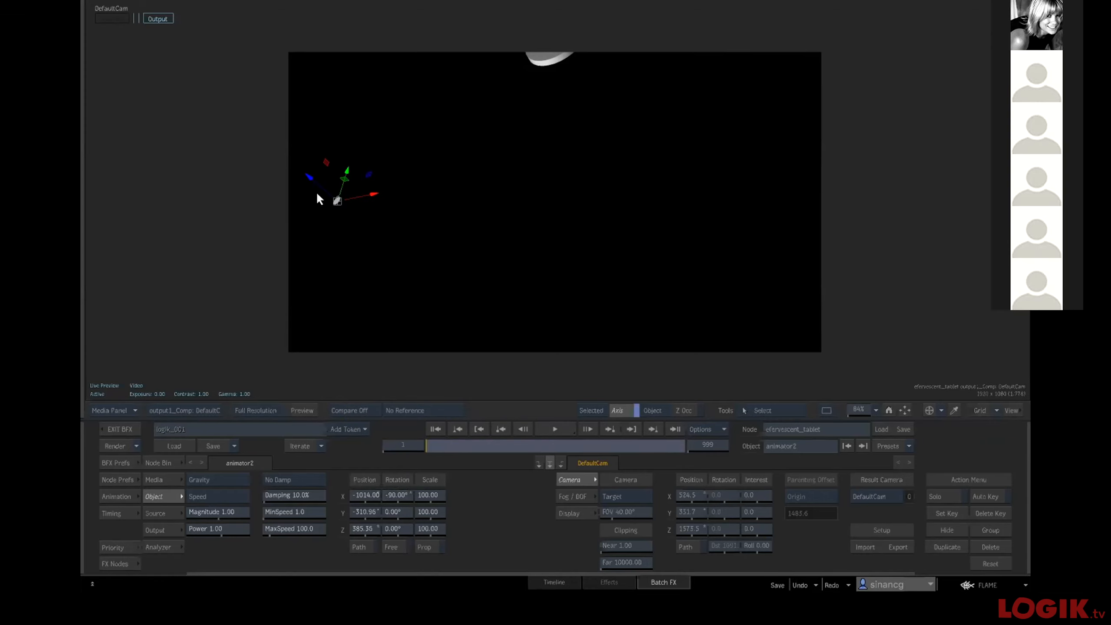
click(550, 429)
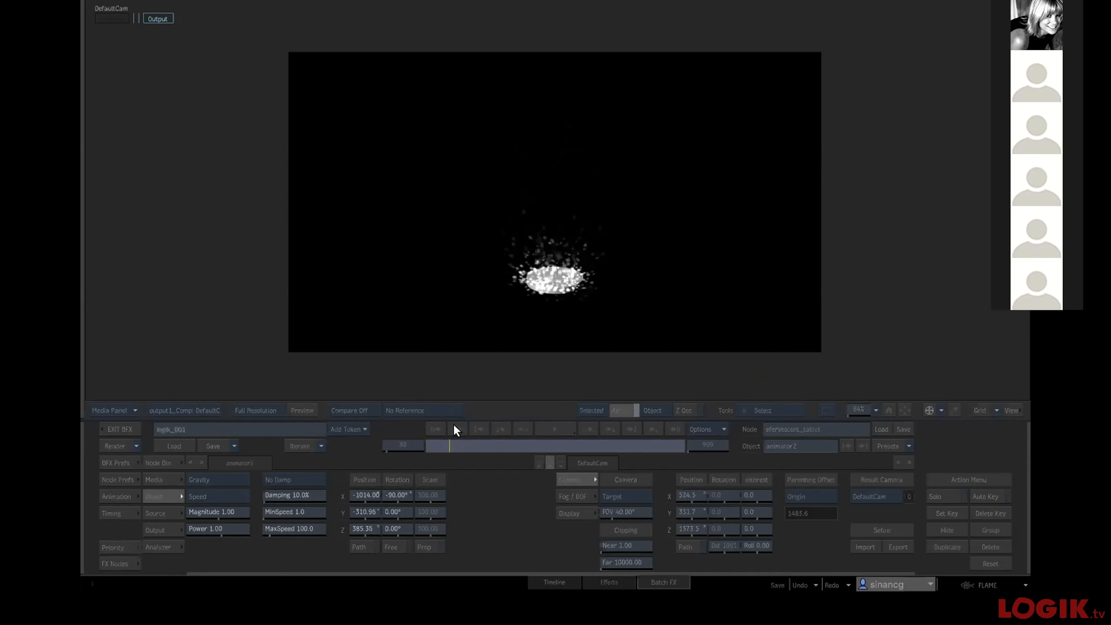
click(436, 425)
click(434, 425)
key(Escape)
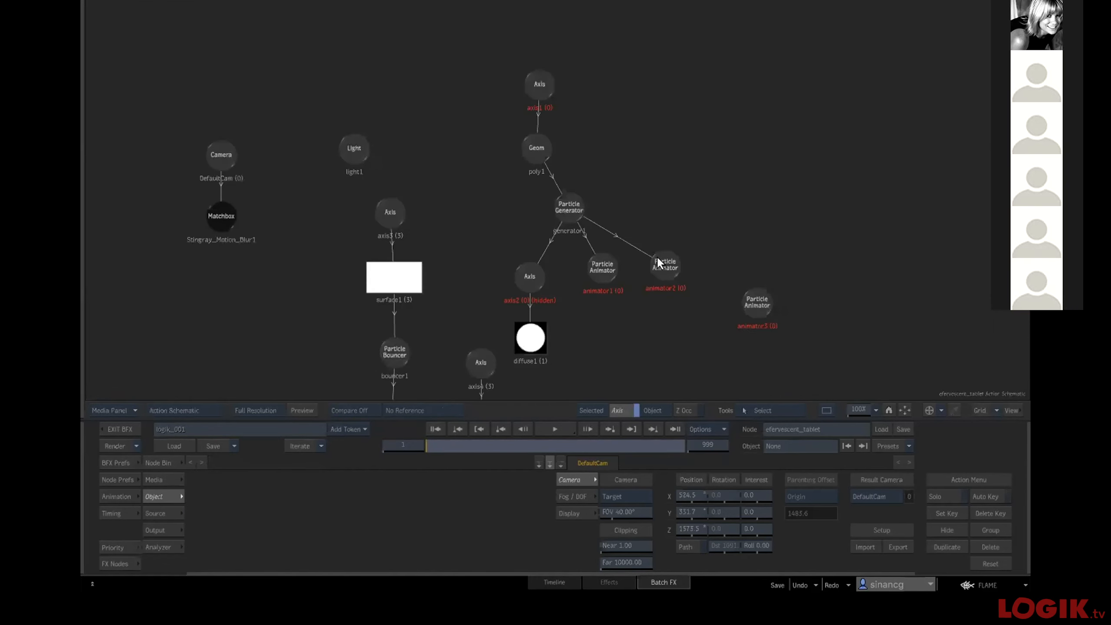
Restore the Free axis option on the gravity animator and replay the particle simulation.
click(656, 255)
key(Escape)
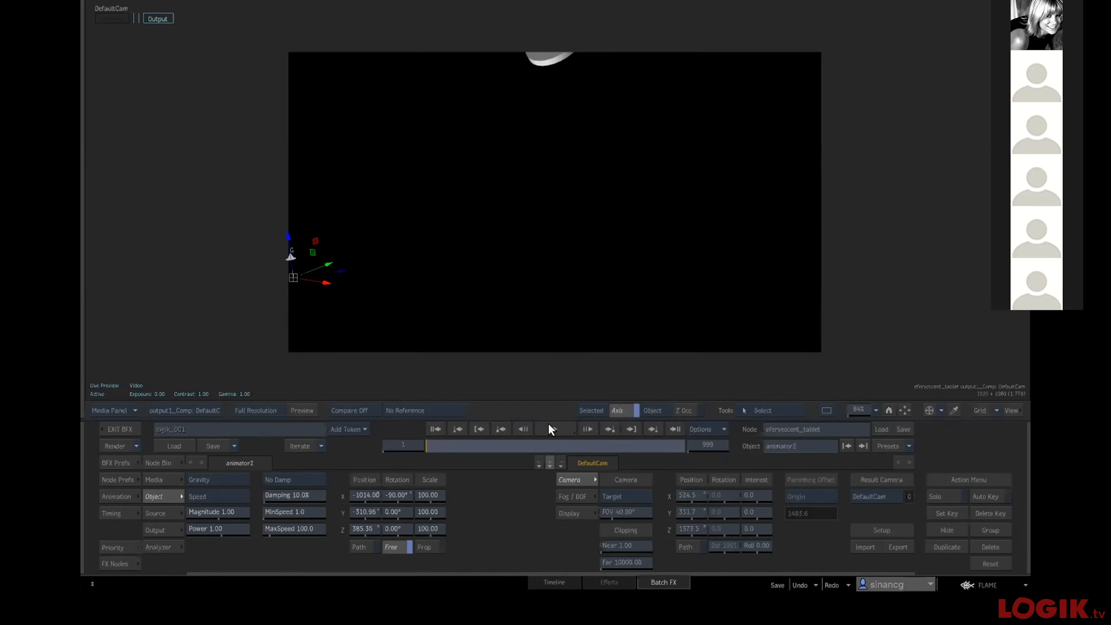
click(550, 428)
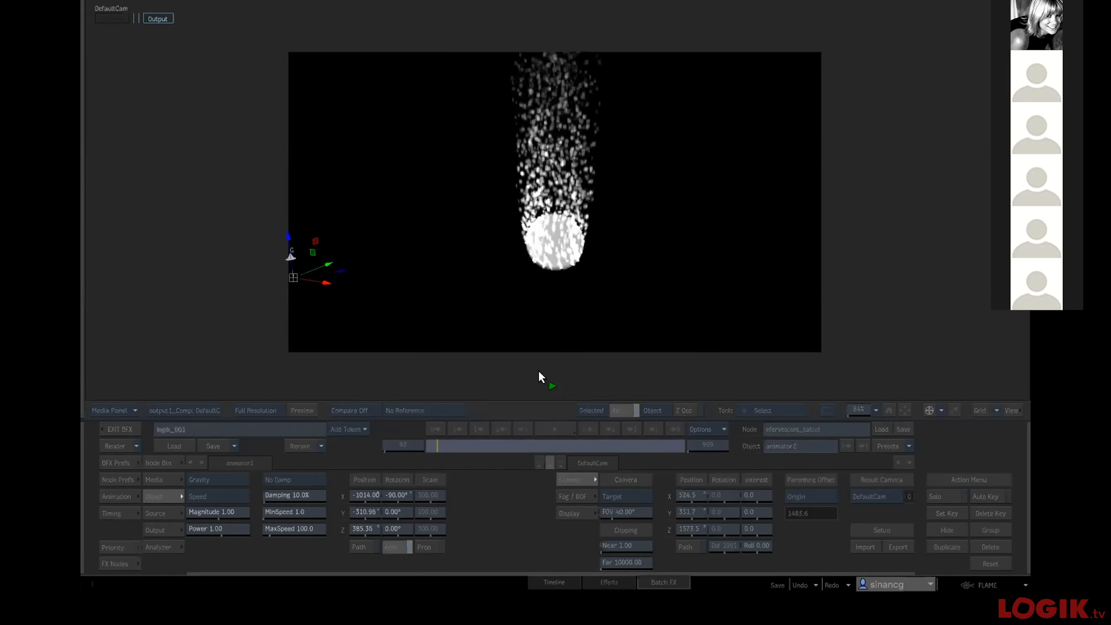
click(540, 371)
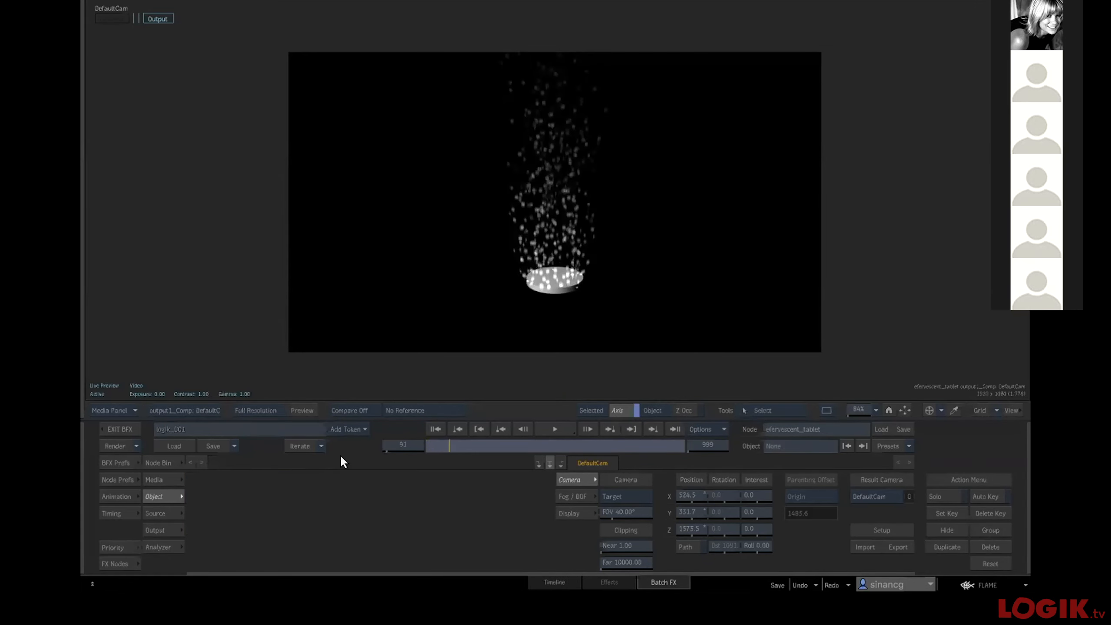
Tidy the particle nodes in the schematic and connect the generator to the third particle animator, which uses a Function.
key(Escape)
drag(567, 209, 531, 207)
drag(752, 301, 728, 258)
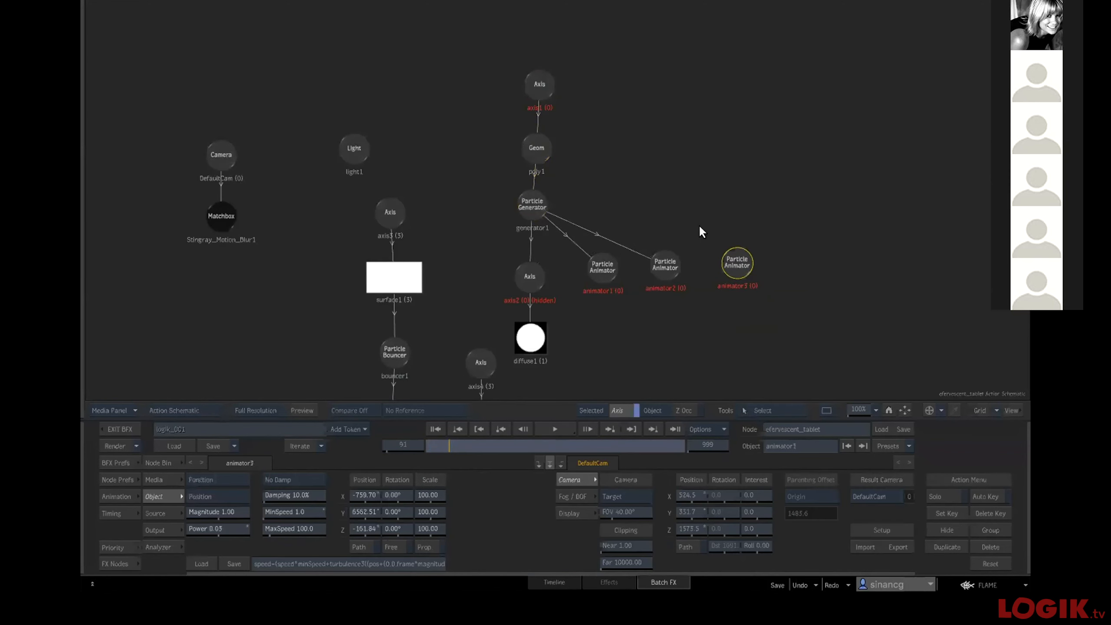
drag(578, 204, 730, 259)
drag(661, 257, 661, 263)
click(719, 261)
key(F1)
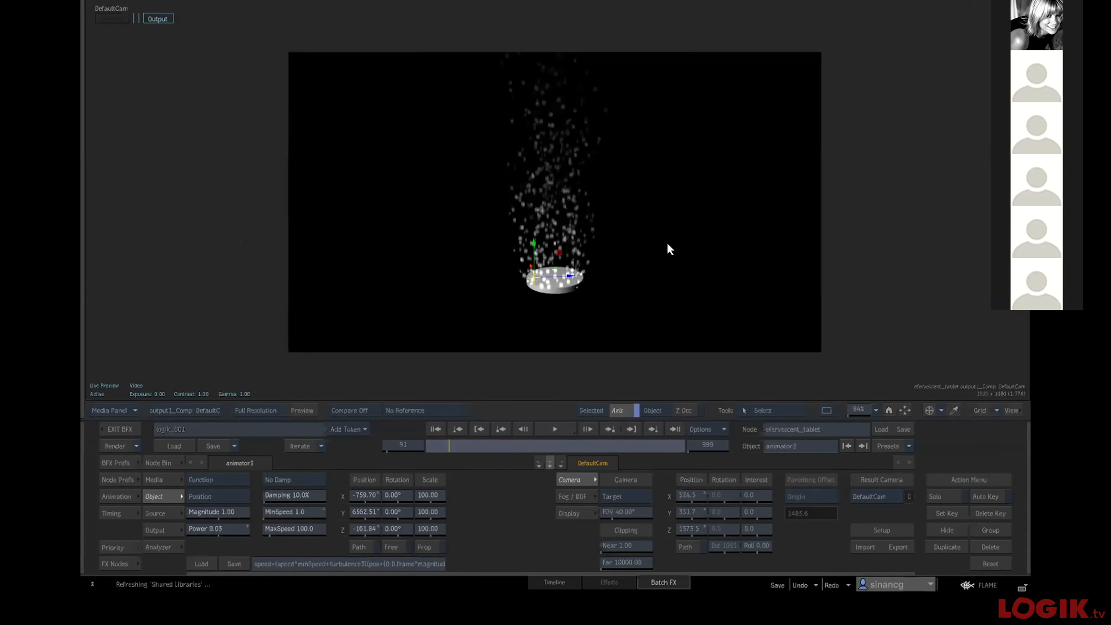
Play the simulation repeatedly from the first frame to examine how the function animator affects the rising particles.
click(434, 428)
click(554, 428)
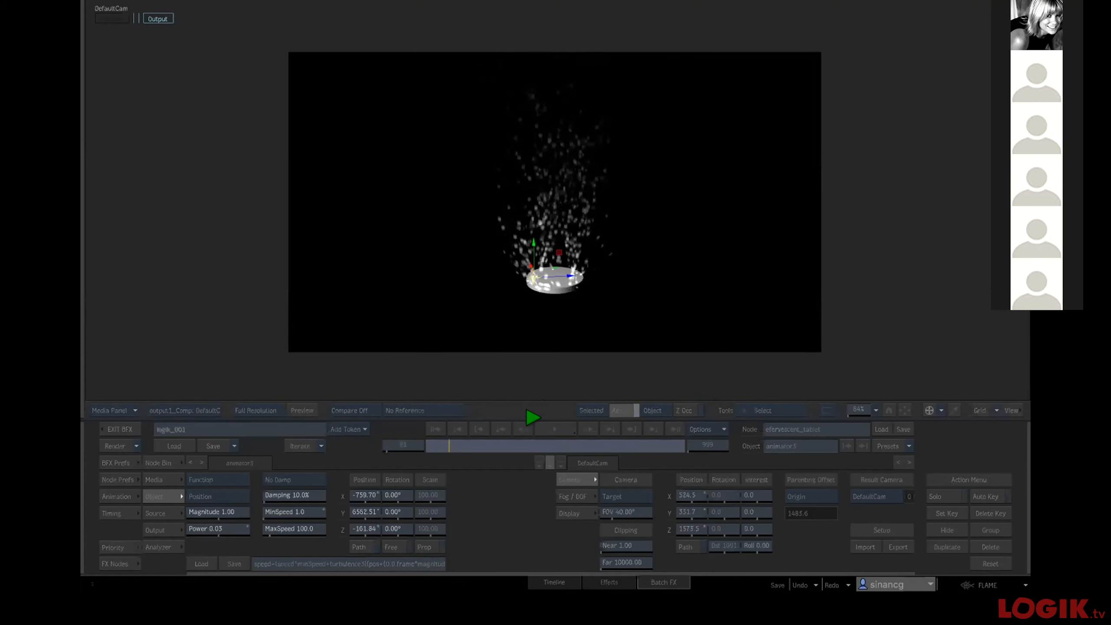
click(518, 449)
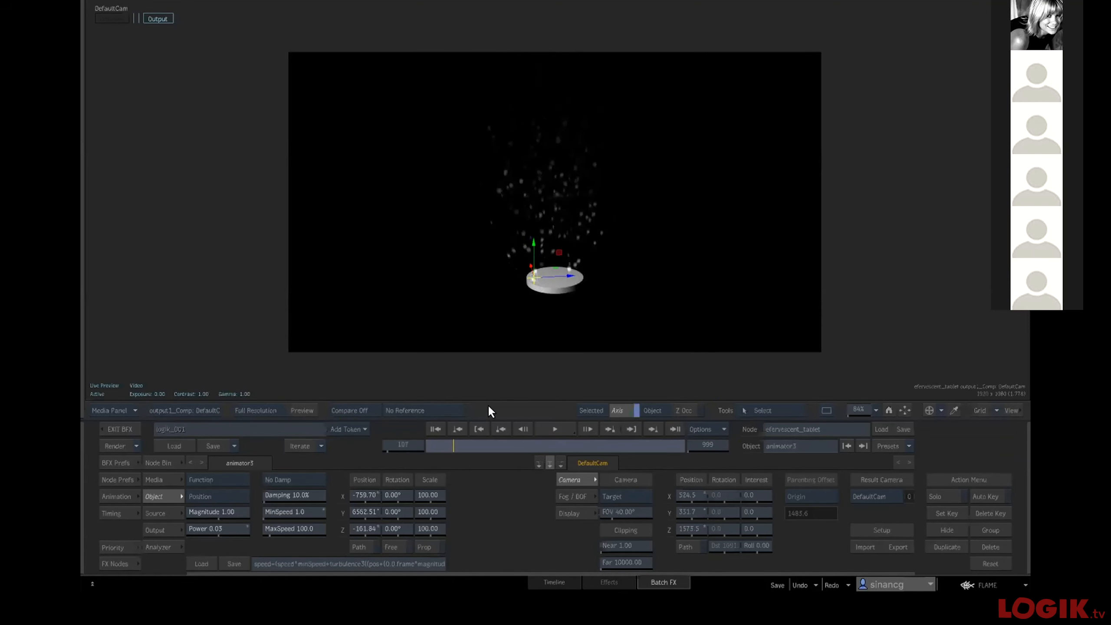
click(435, 429)
click(554, 428)
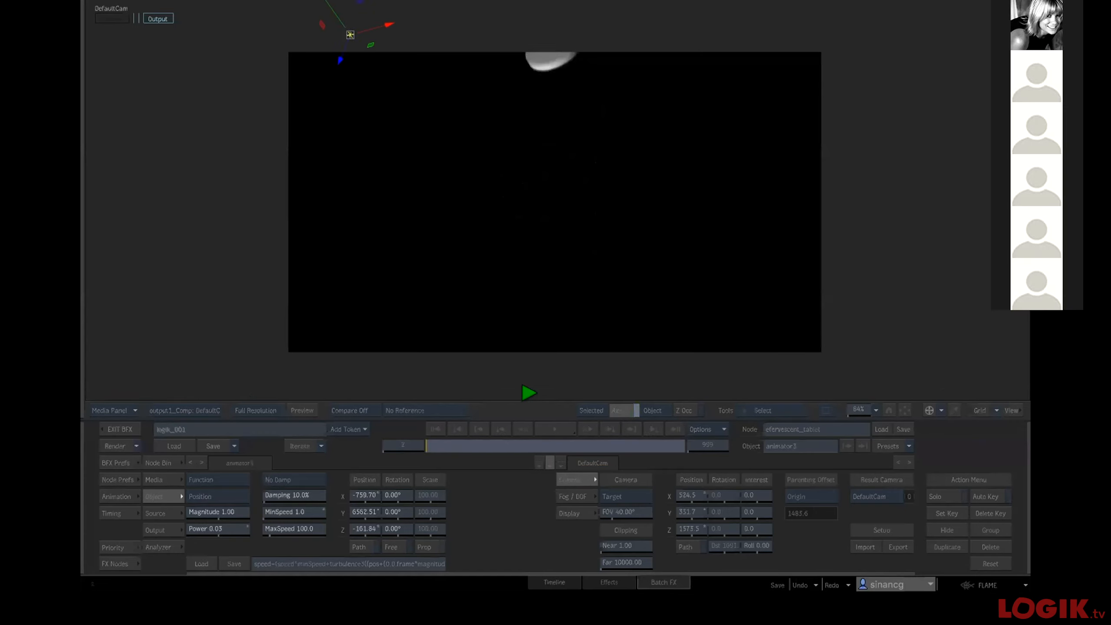
click(548, 384)
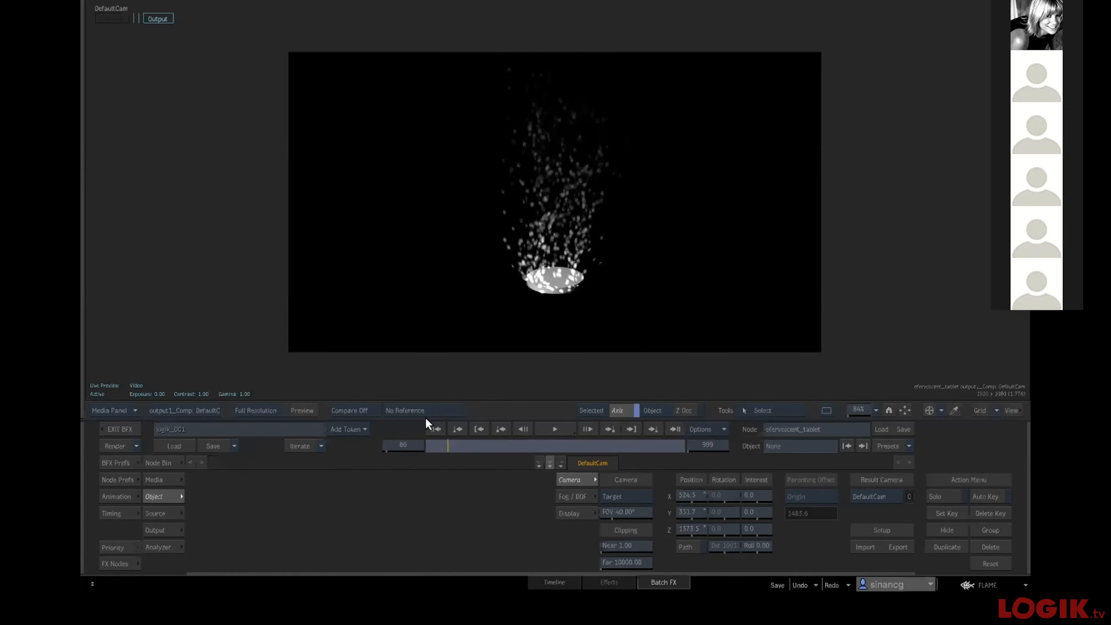
click(431, 445)
drag(431, 441, 443, 436)
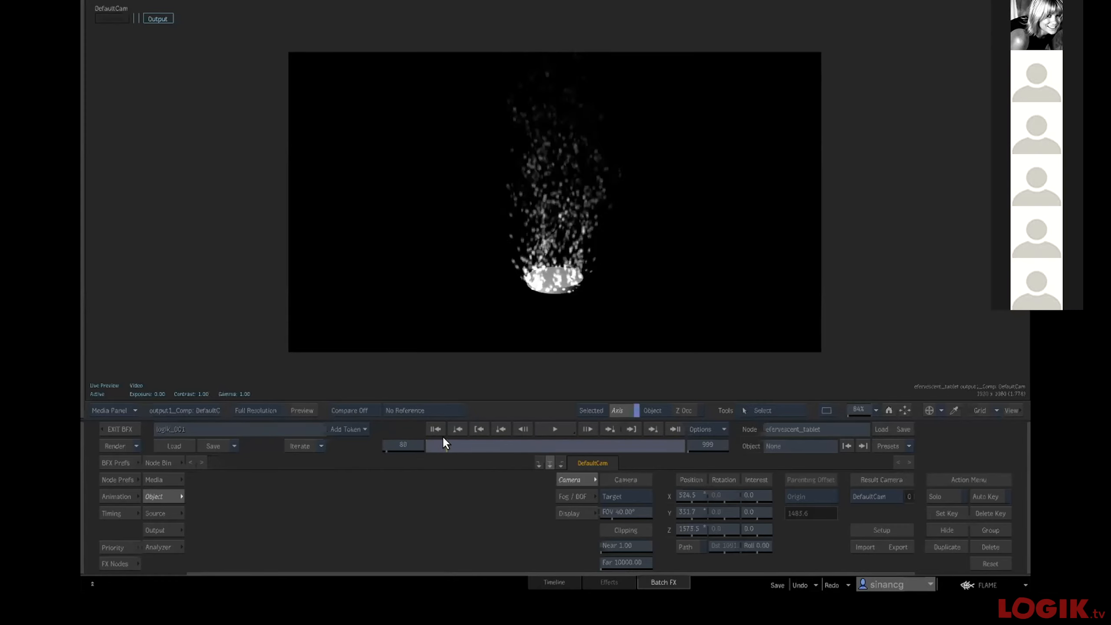
click(434, 426)
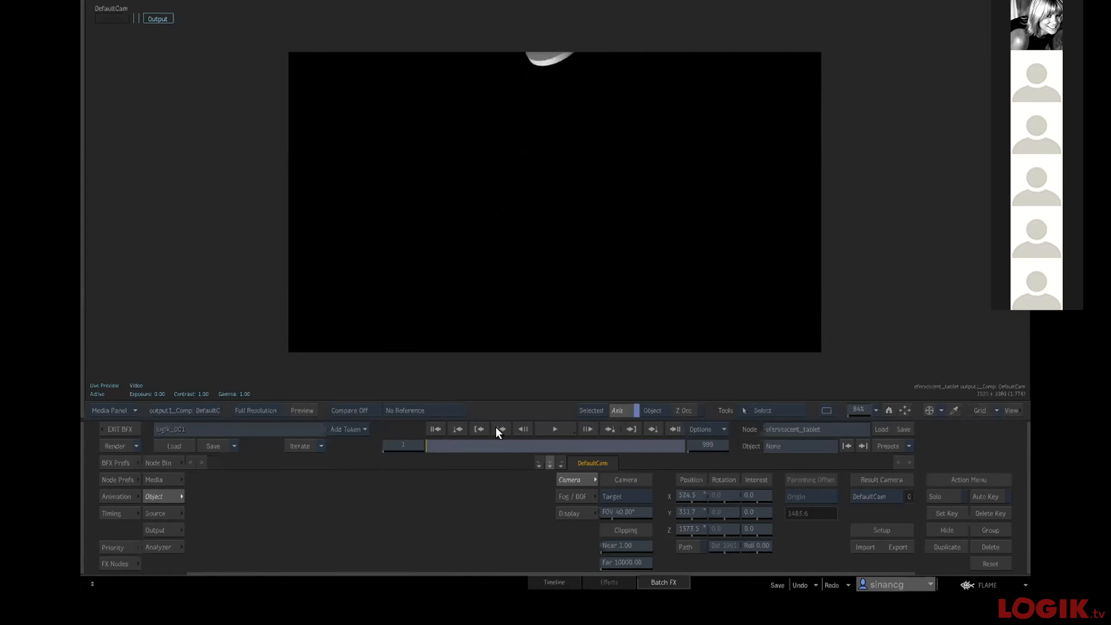
click(552, 426)
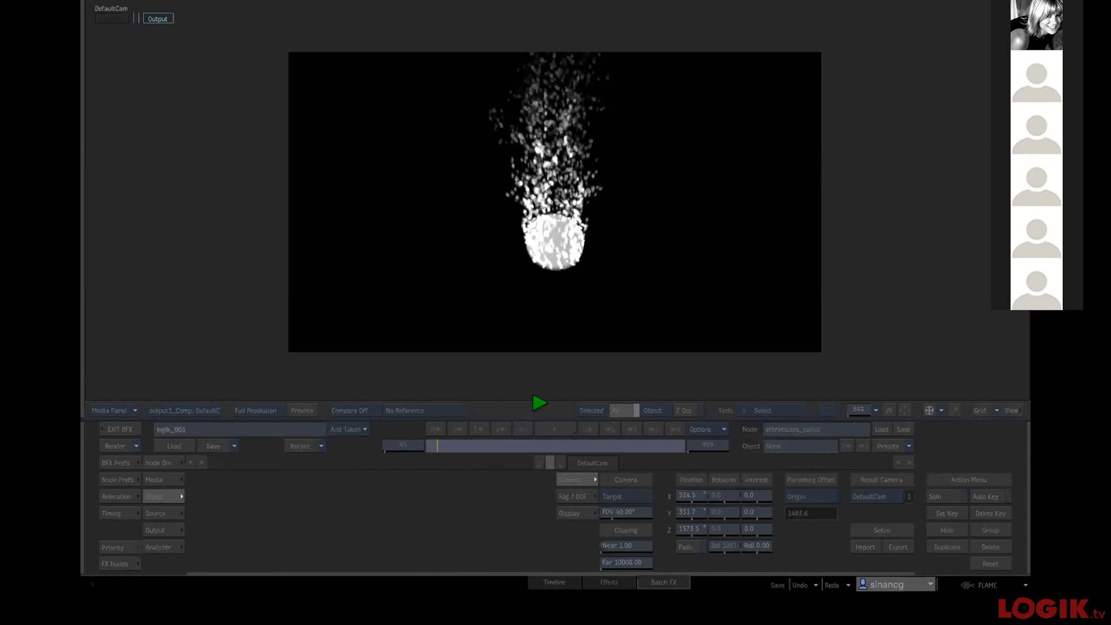
click(548, 394)
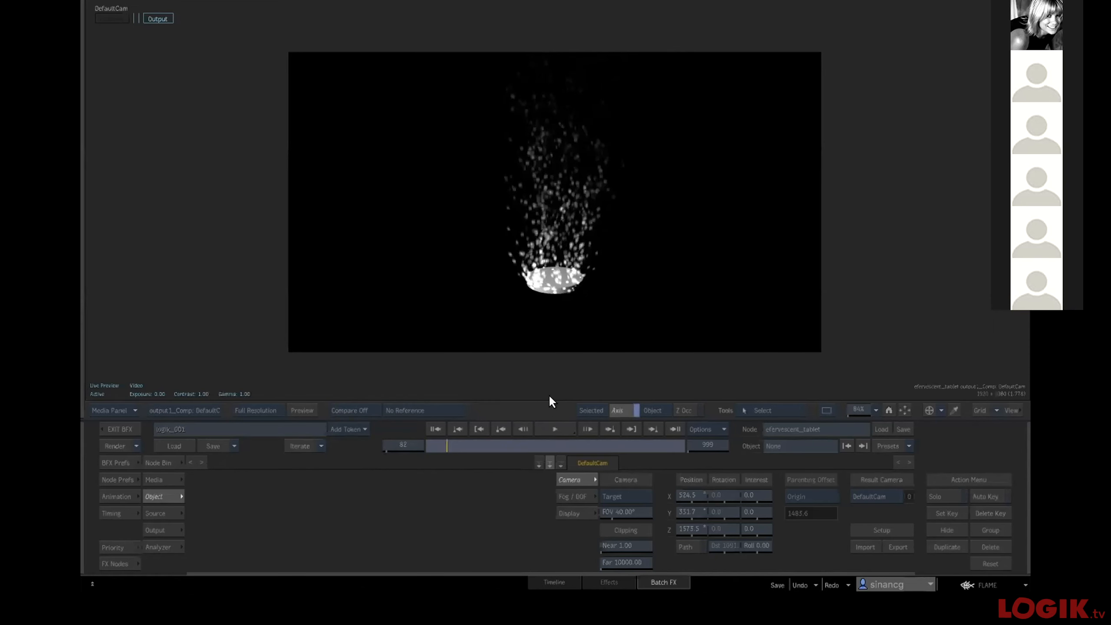
click(435, 427)
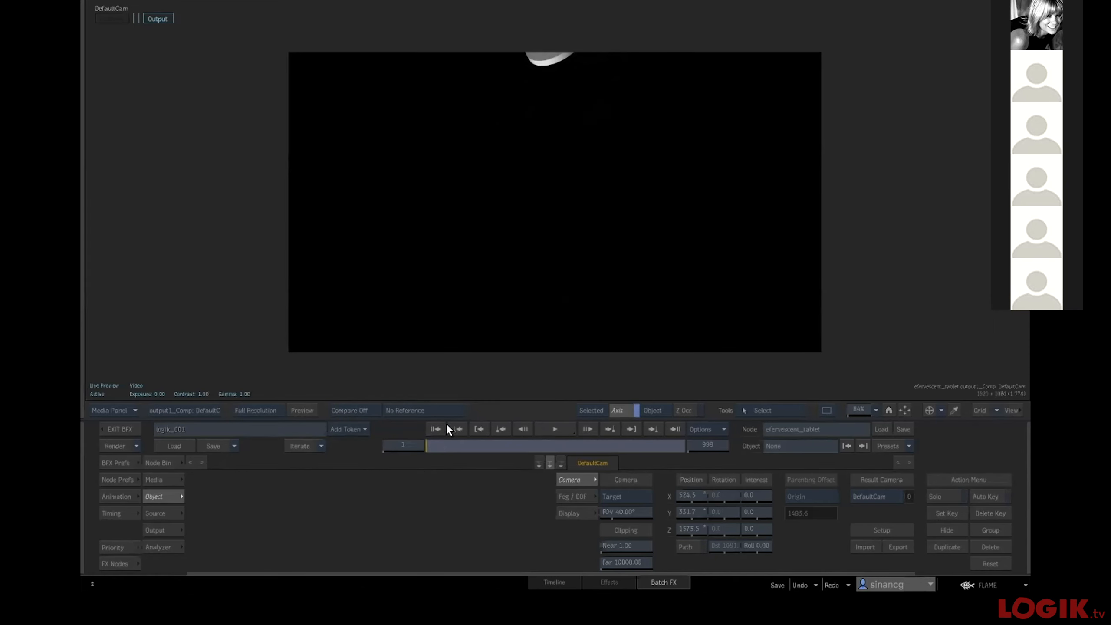
click(550, 428)
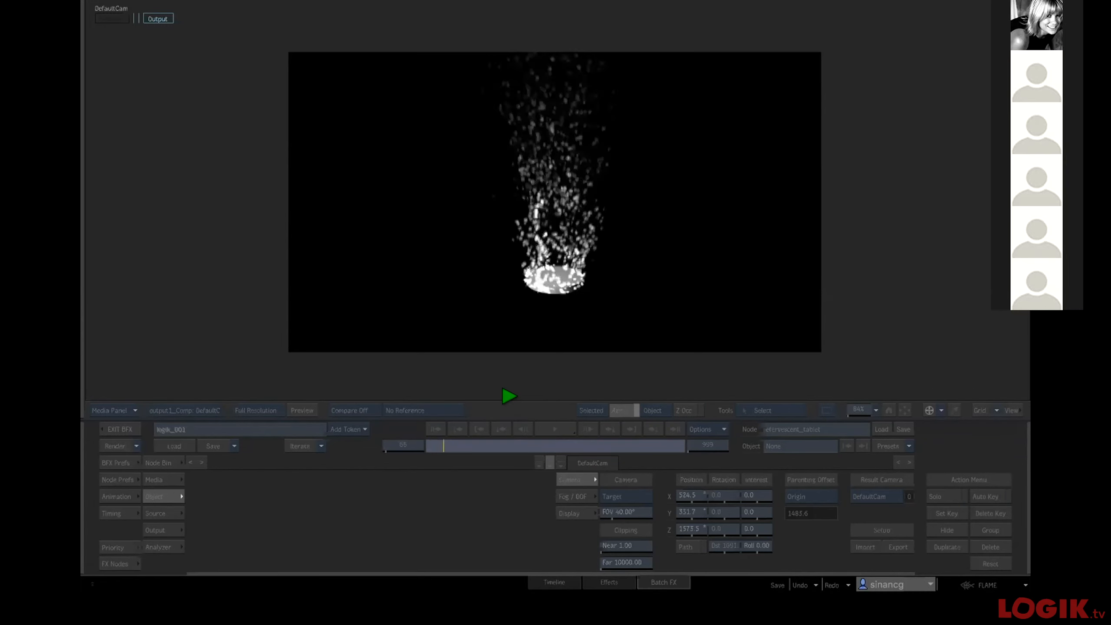
click(520, 395)
click(435, 428)
click(542, 427)
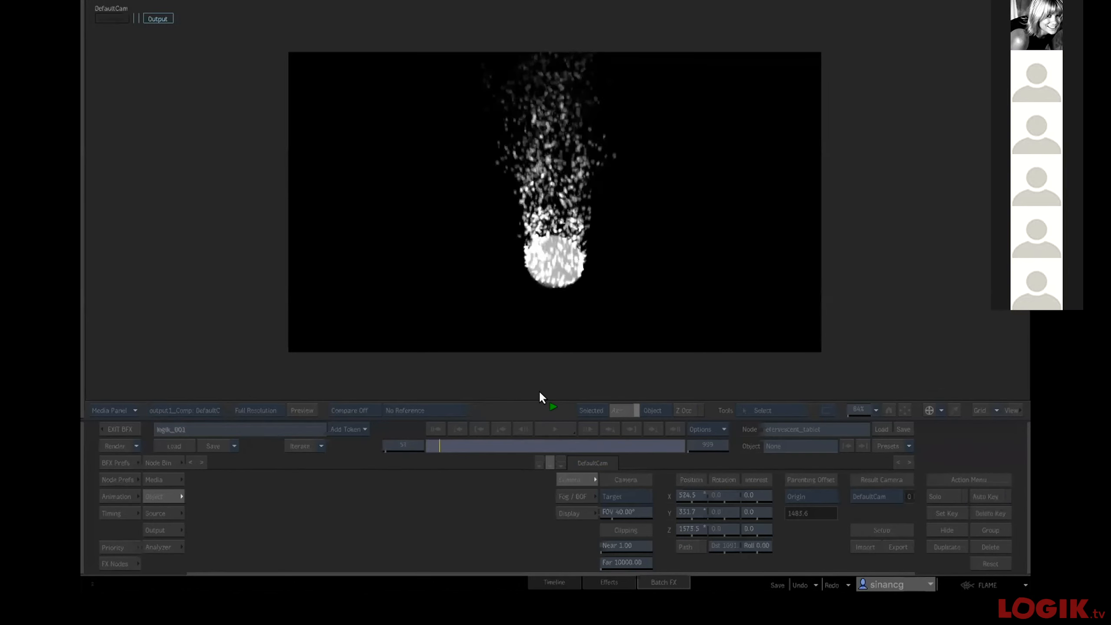
click(531, 383)
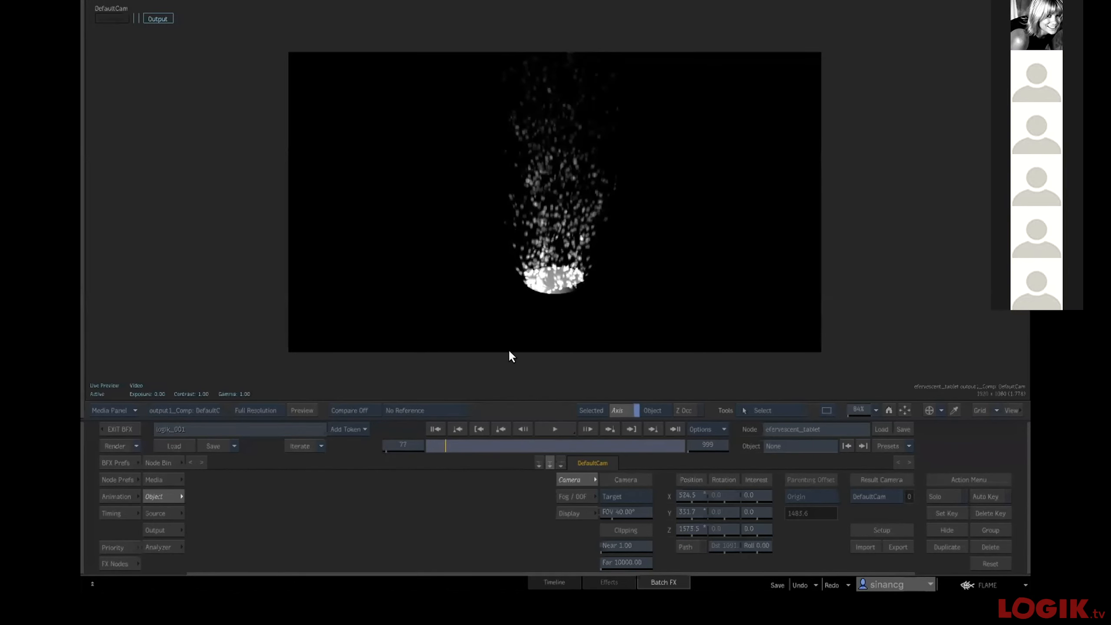
Review the function animator's settings in the schematic and replay the particles in the output view.
key(Escape)
click(722, 268)
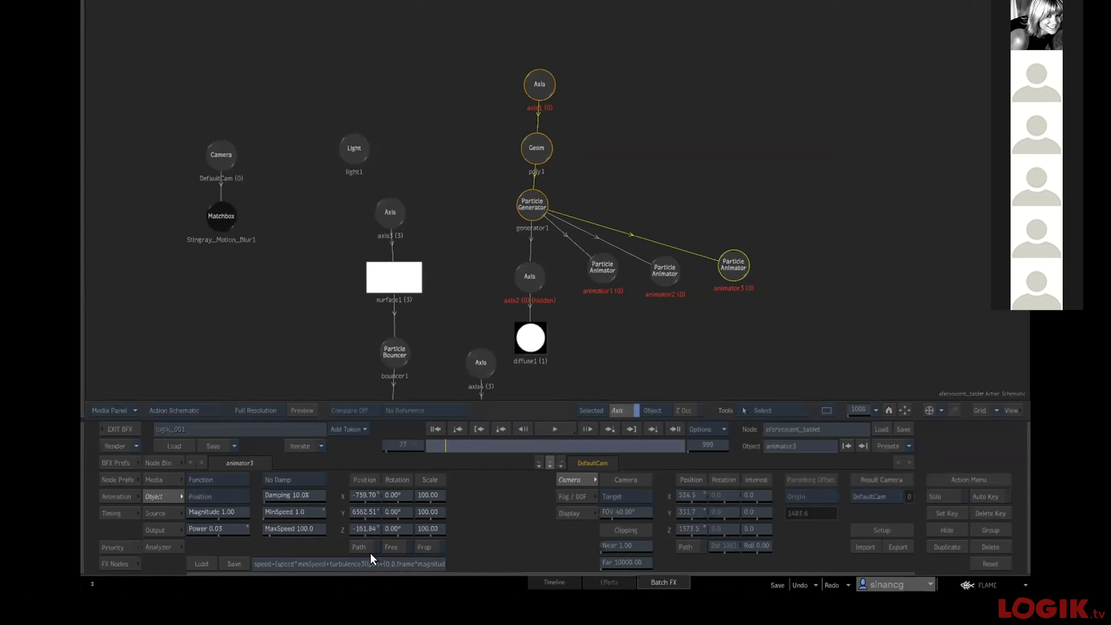
key(F4)
click(547, 423)
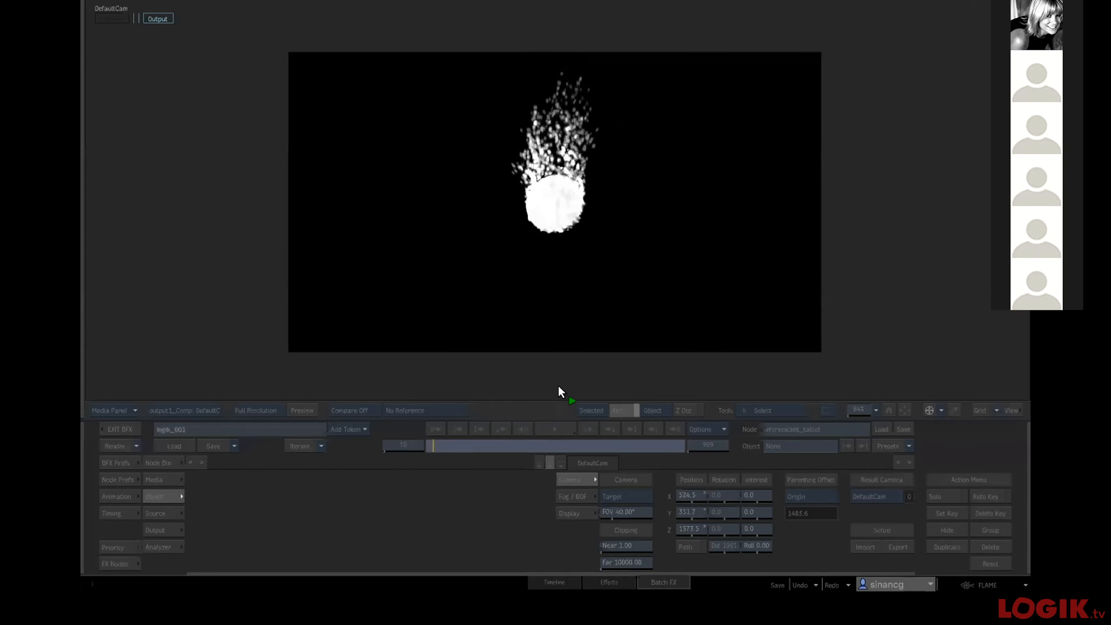
click(530, 215)
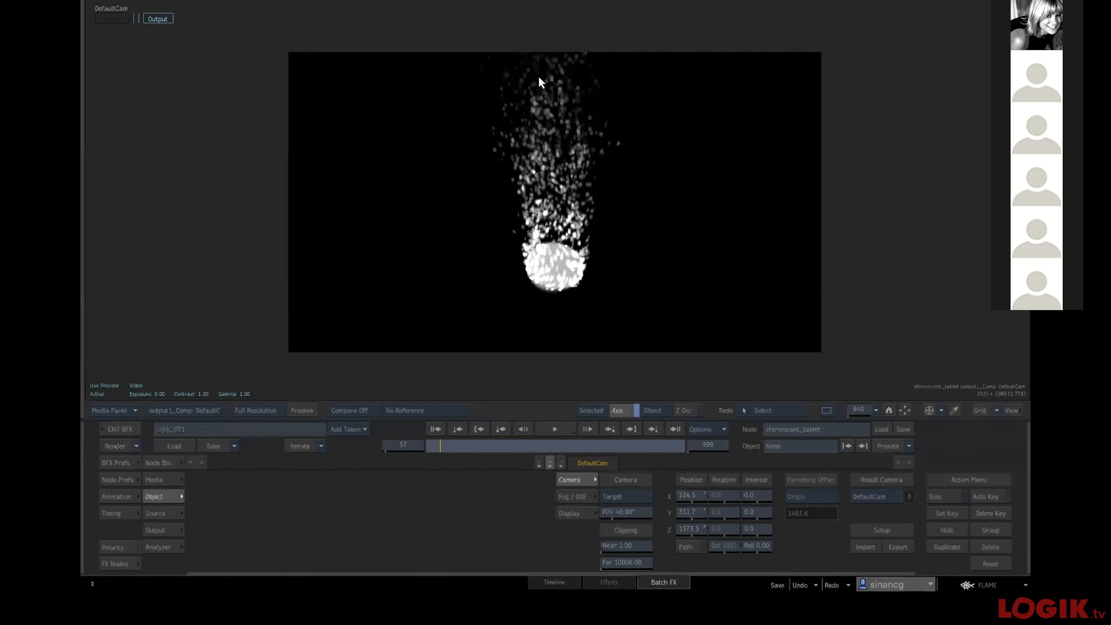
Set the function animator's Power to 0.01 and play the simulation from the first frame.
key(F8)
click(723, 258)
key(F4)
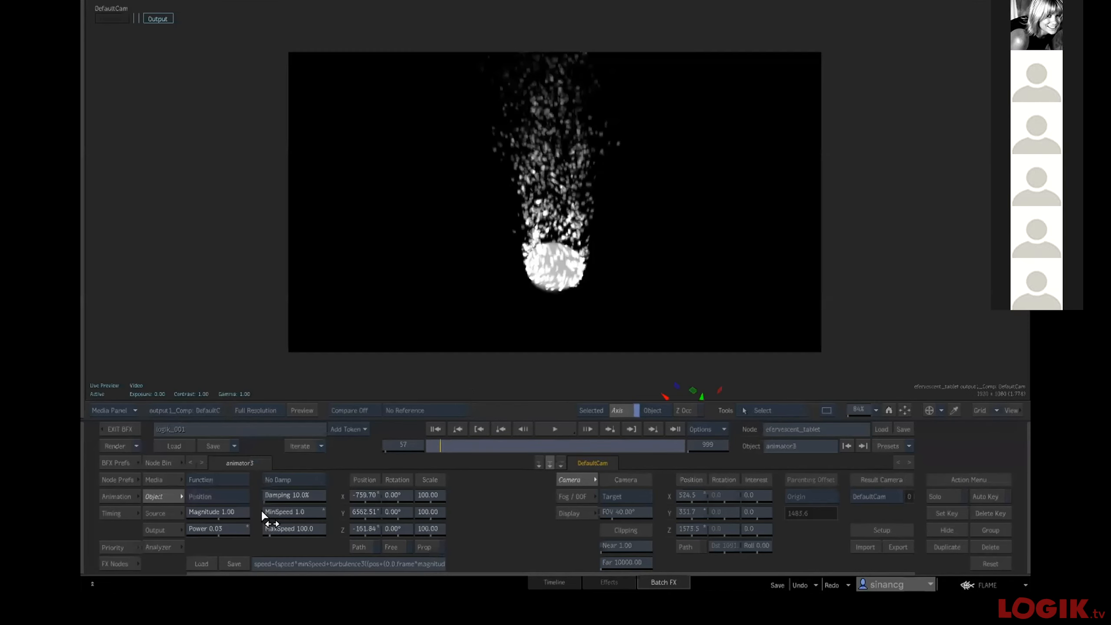
click(220, 512)
click(191, 494)
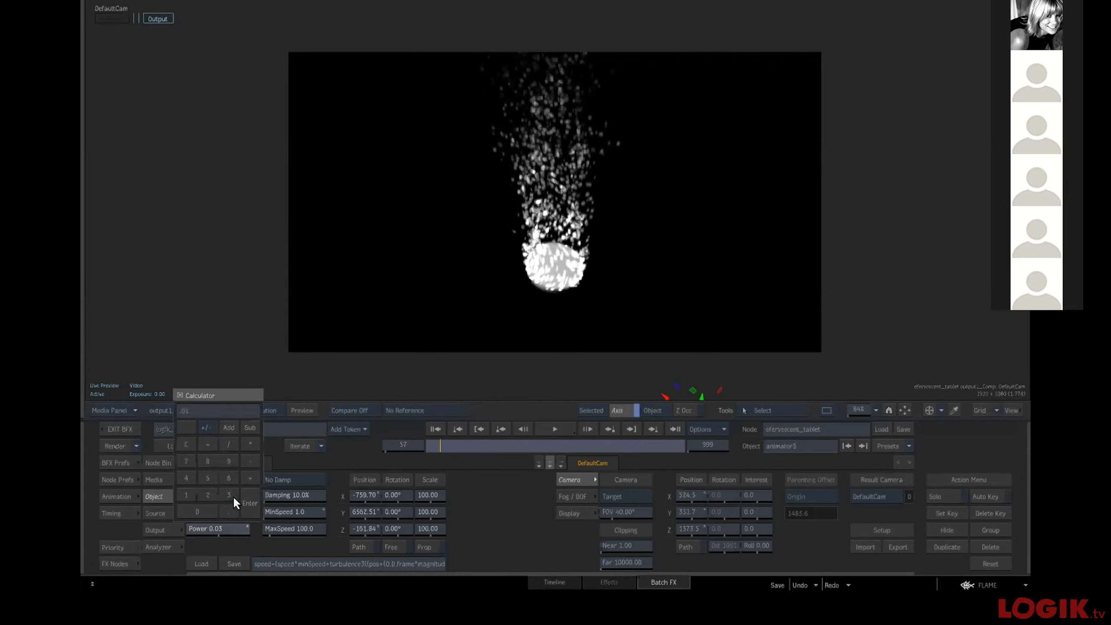
click(249, 501)
click(434, 428)
key(space)
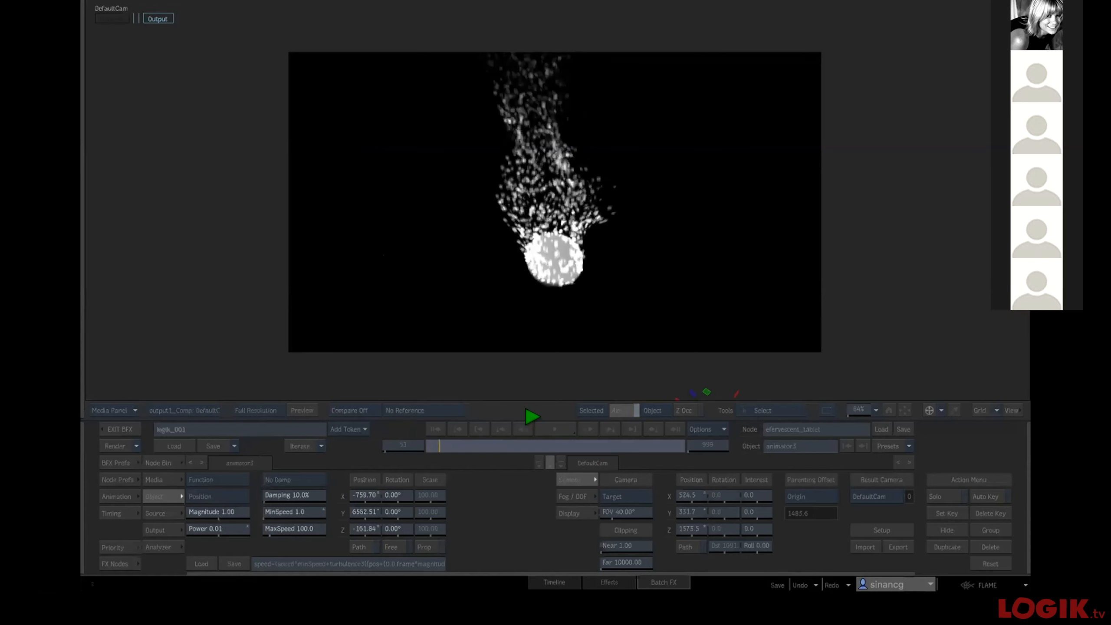
Set the function animator's Power to 0.20 and play the simulation from the first frame.
click(529, 422)
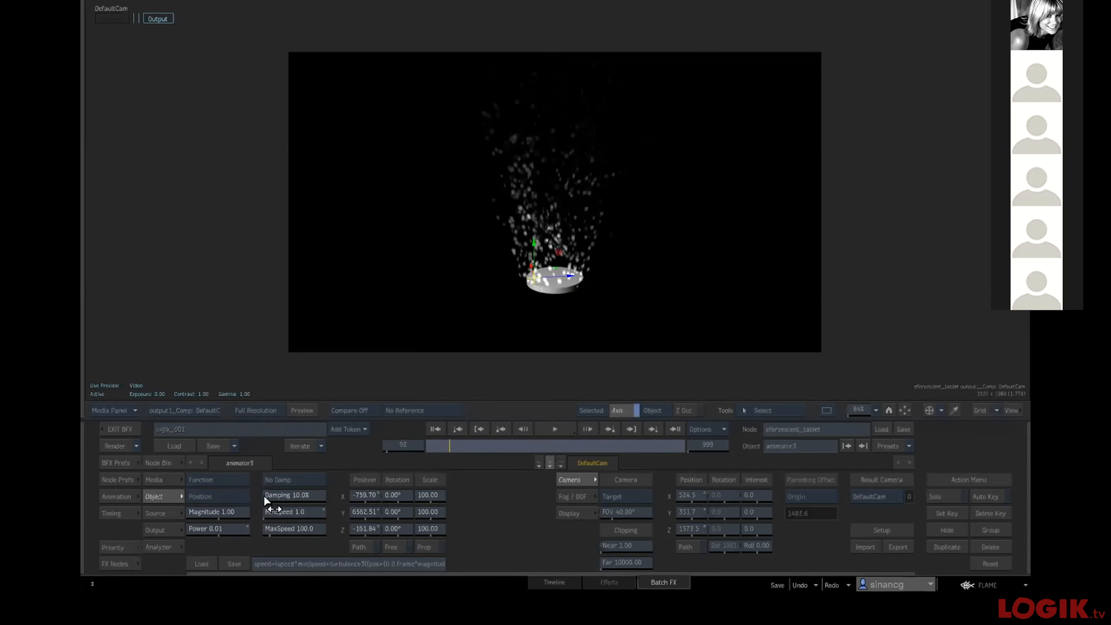
click(236, 510)
text(.)
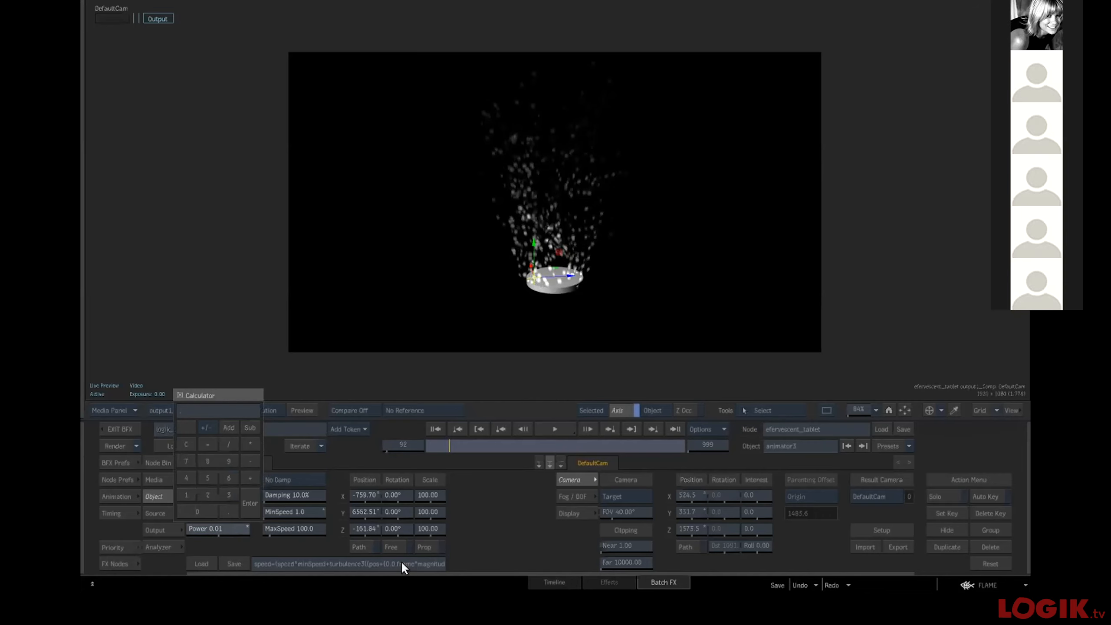
click(431, 561)
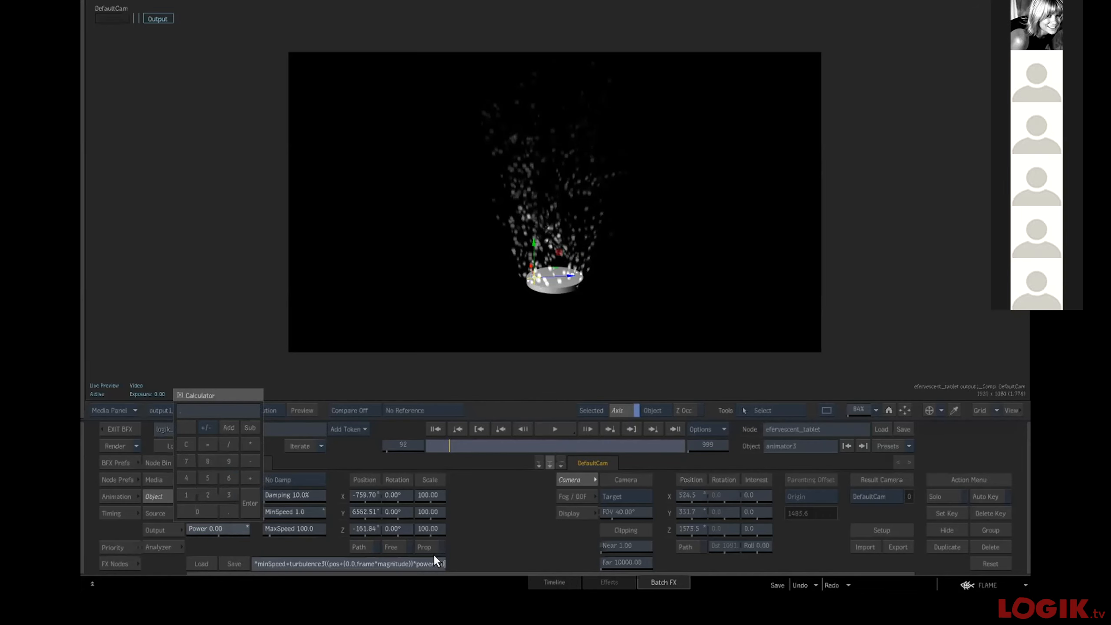
click(203, 493)
click(246, 490)
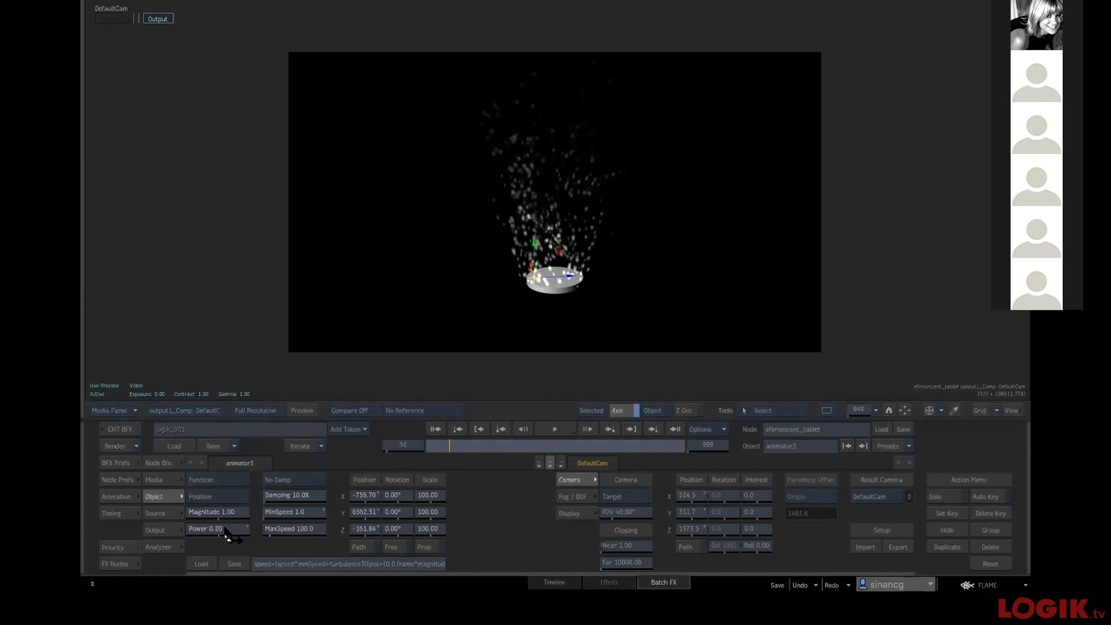
click(435, 429)
click(555, 429)
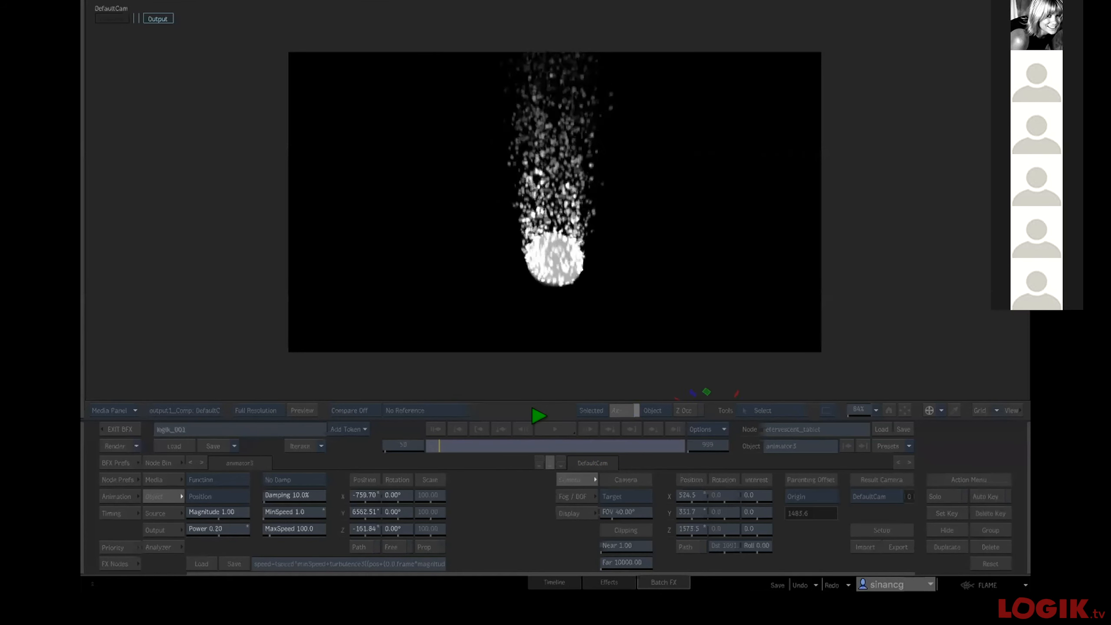
Set the function animator's Power to 0.02 and replay the simulation from the first frame.
click(434, 456)
click(231, 511)
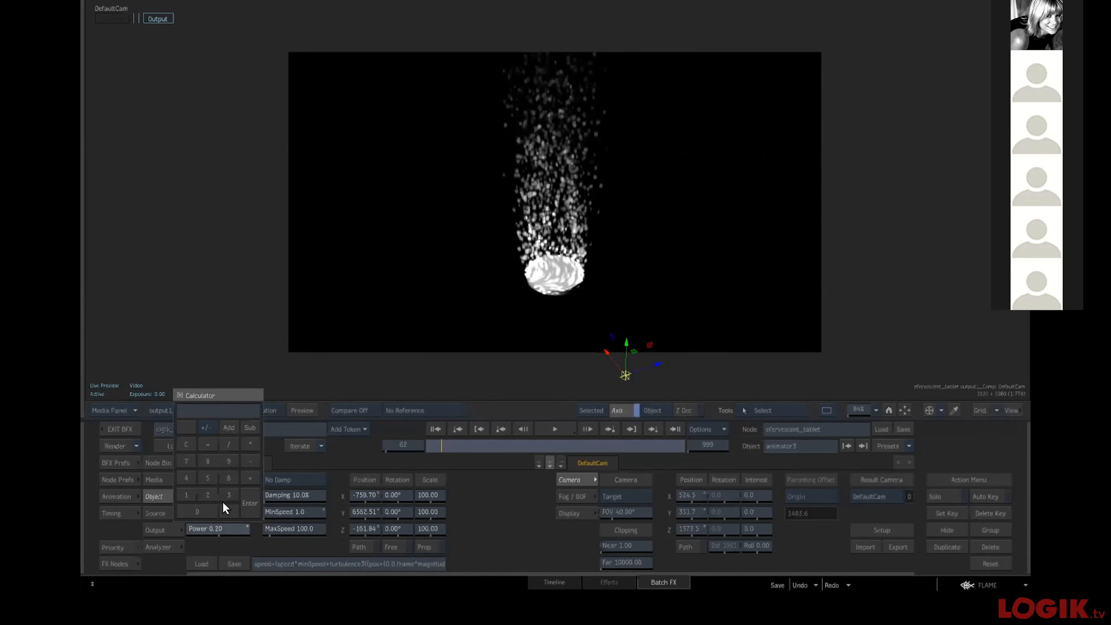
click(250, 503)
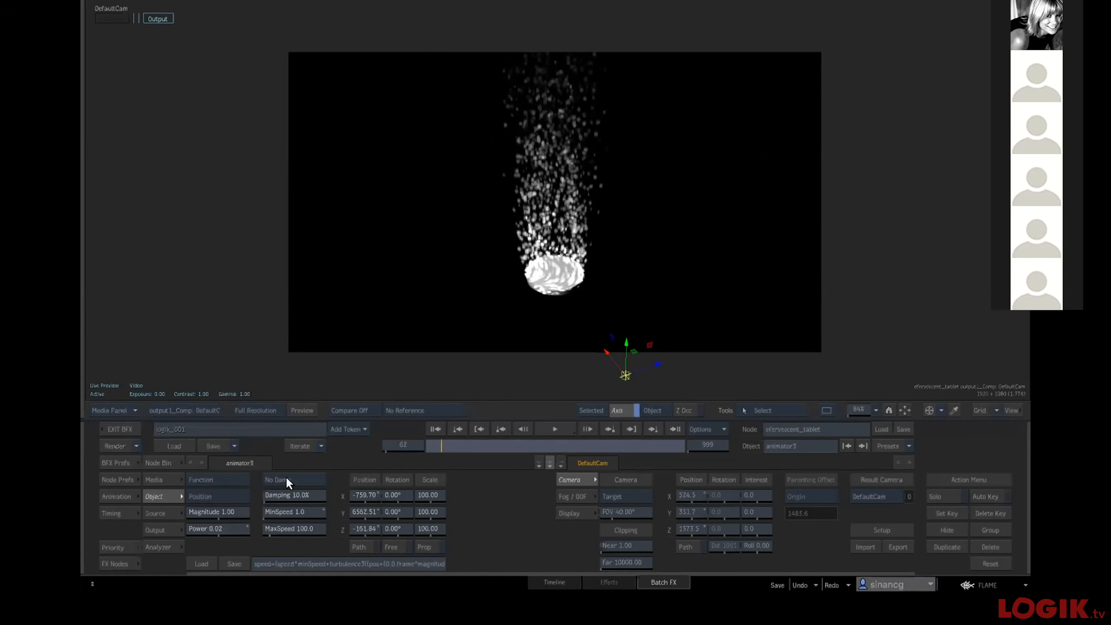
click(428, 429)
click(549, 427)
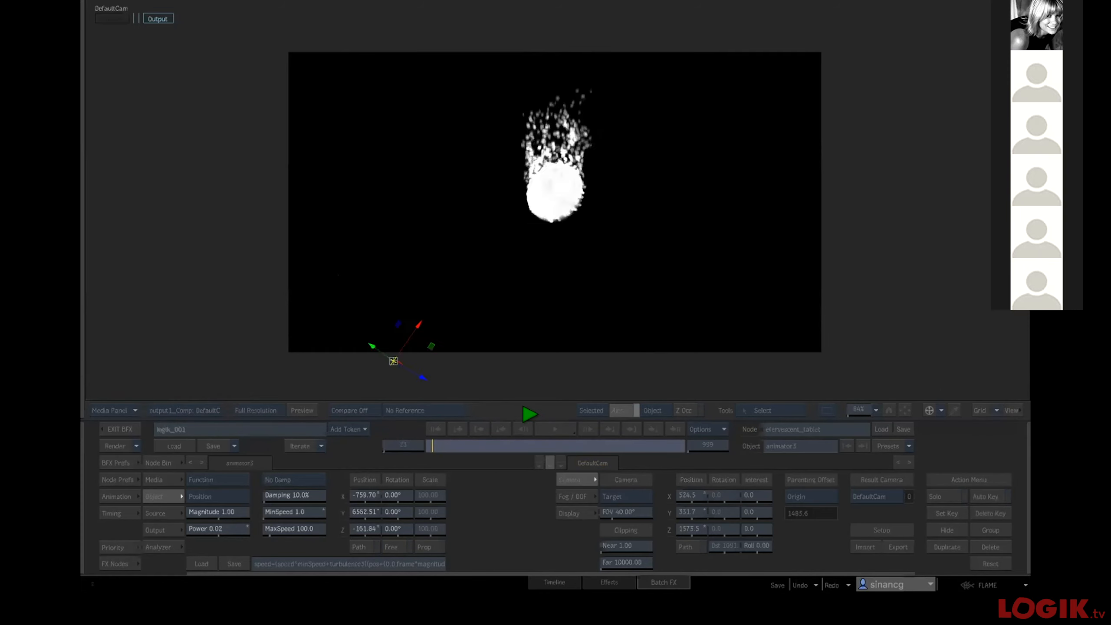
click(548, 389)
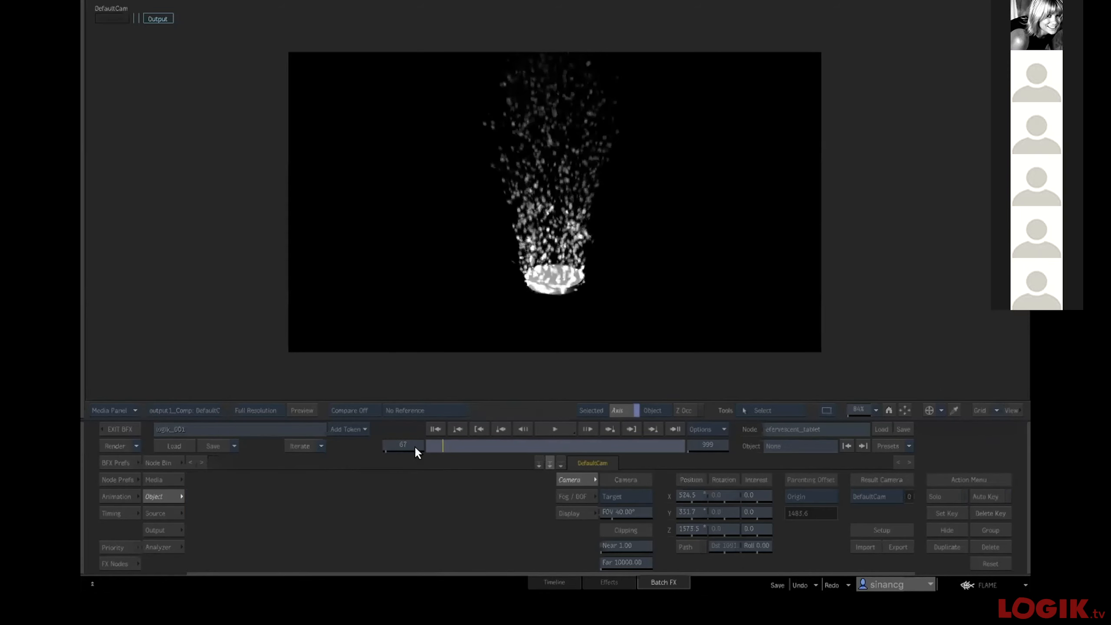
Select the third particle animator, set its MinSpeed to 0.7 and play the particles from the first frame.
key(Escape)
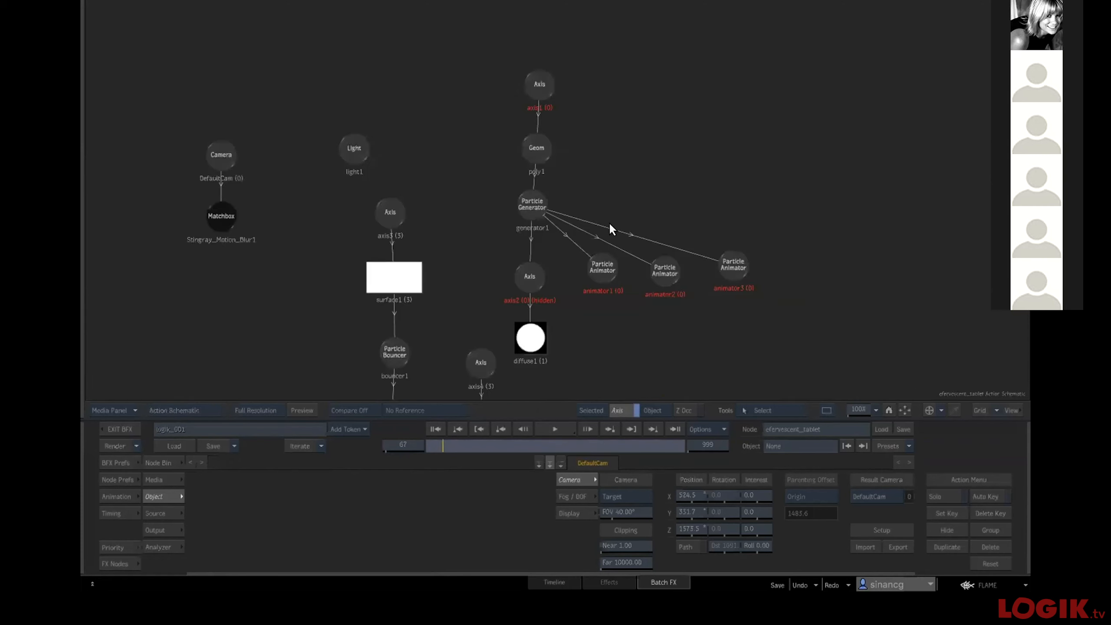
click(729, 261)
key(F4)
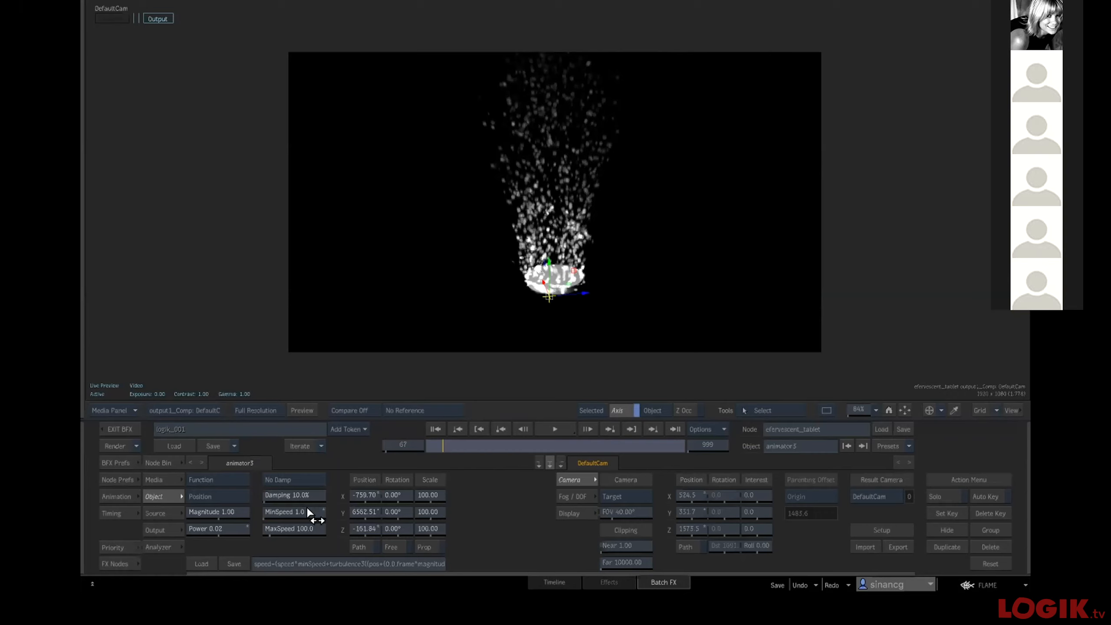
click(307, 512)
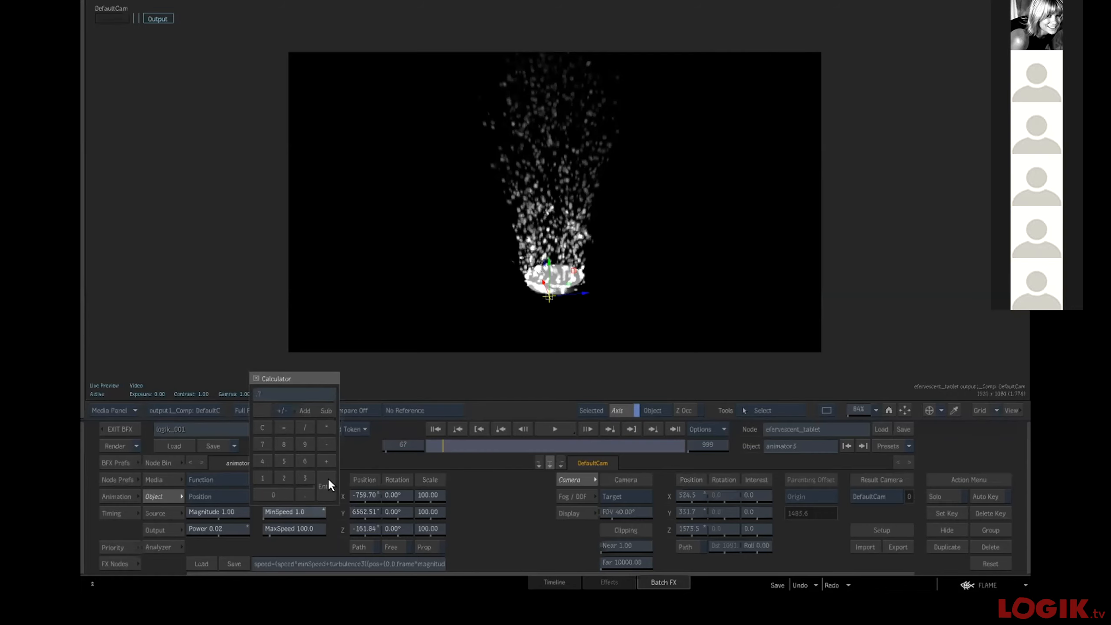
text(.7)
click(327, 483)
click(435, 428)
click(555, 428)
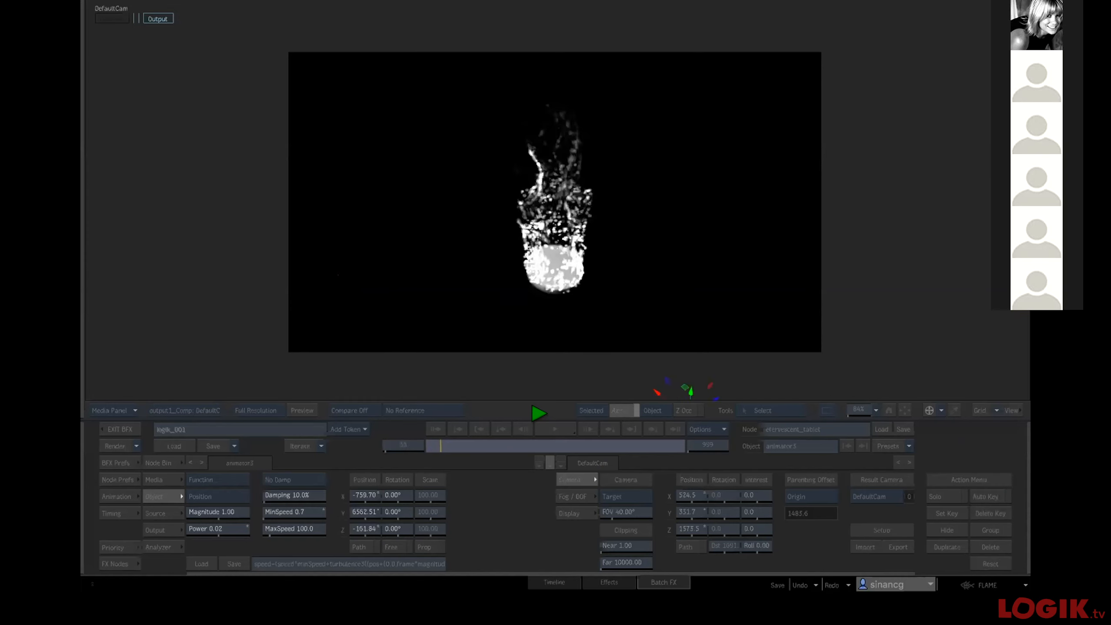
click(497, 383)
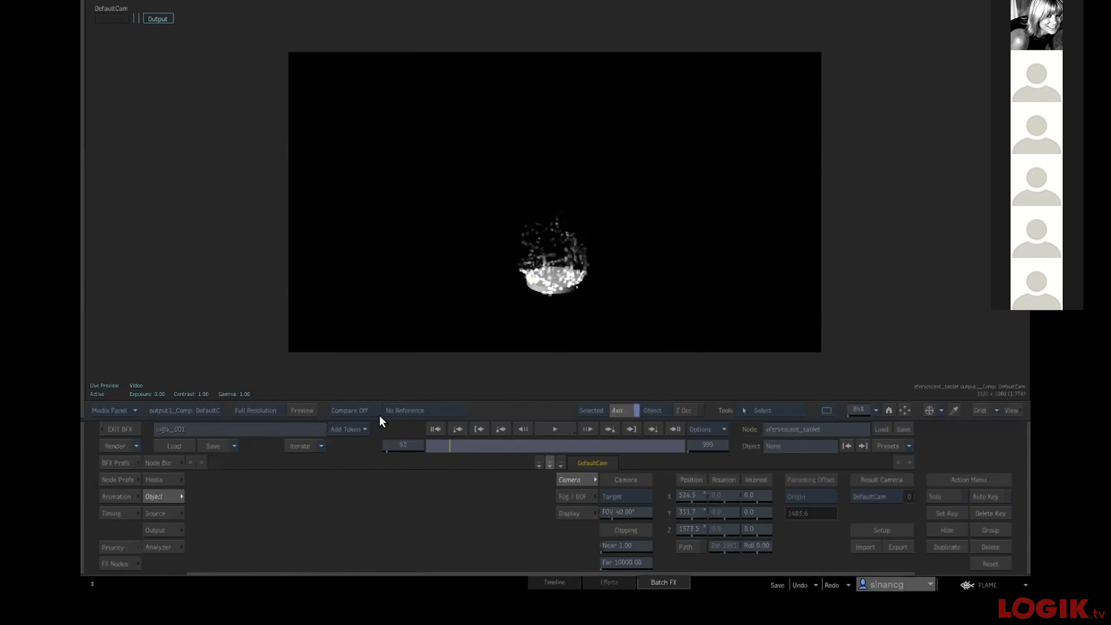
Set the third particle animator's MinSpeed to 0.95 and play the particles from the first frame.
key(Escape)
click(729, 258)
key(Escape)
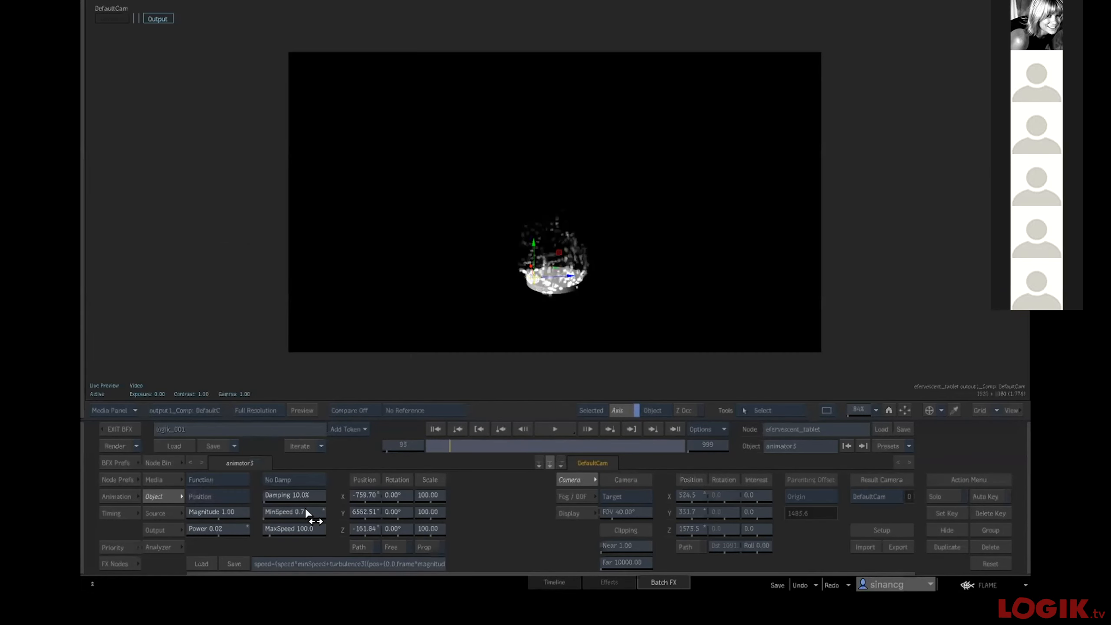
click(308, 512)
click(304, 443)
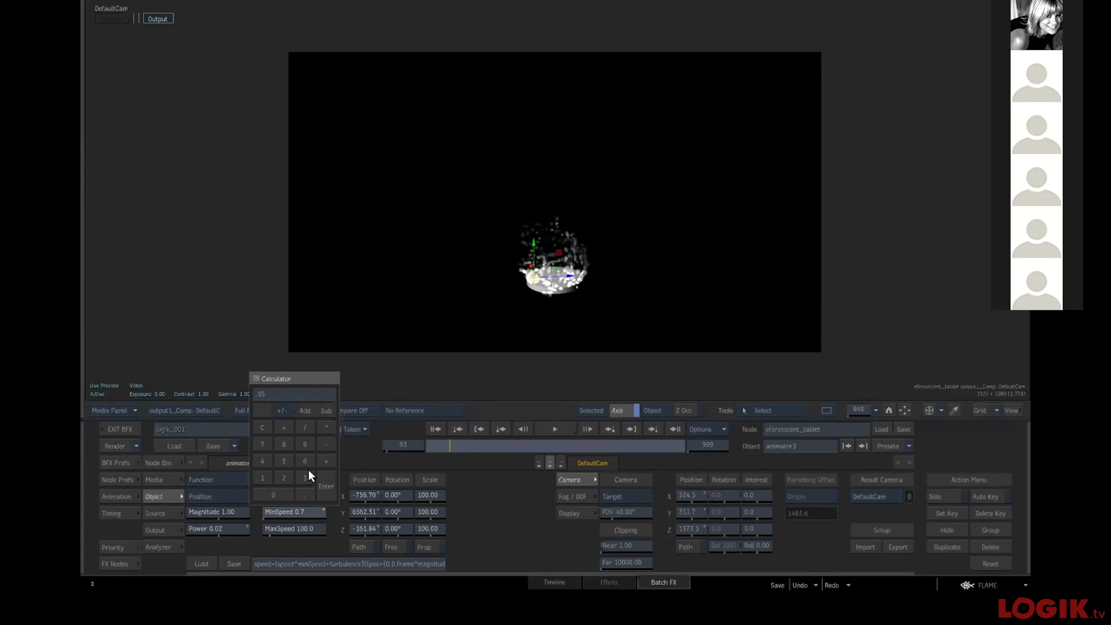
click(326, 486)
click(435, 429)
click(554, 428)
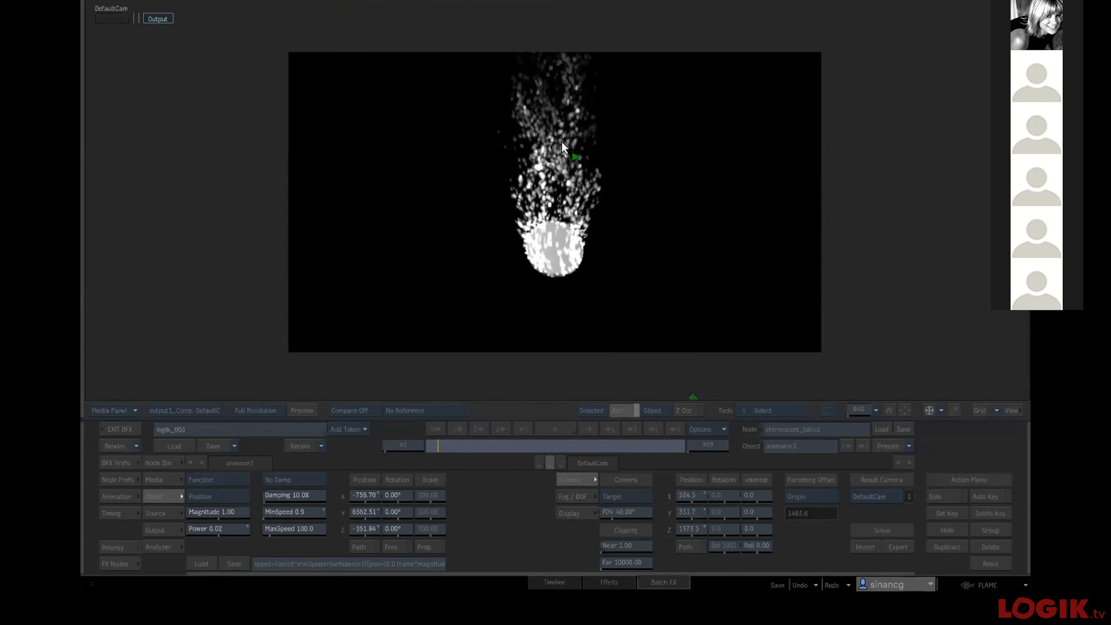
click(527, 291)
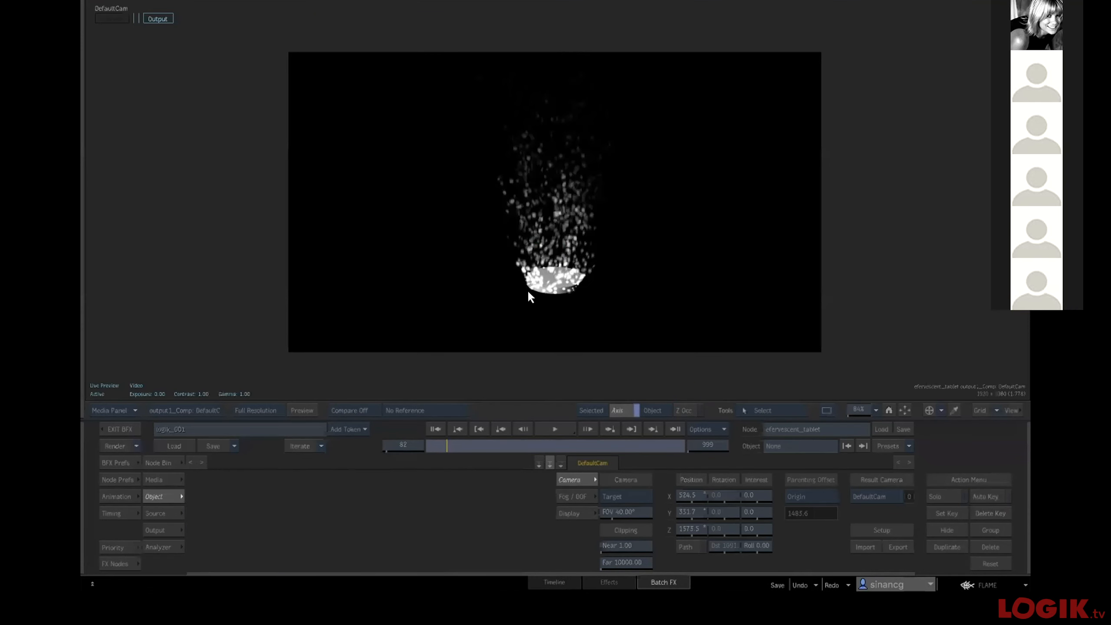
Connect the first particle generator to the axis above the bouncer surface, and detach the second generator from the Particle Bouncer.
key(Escape)
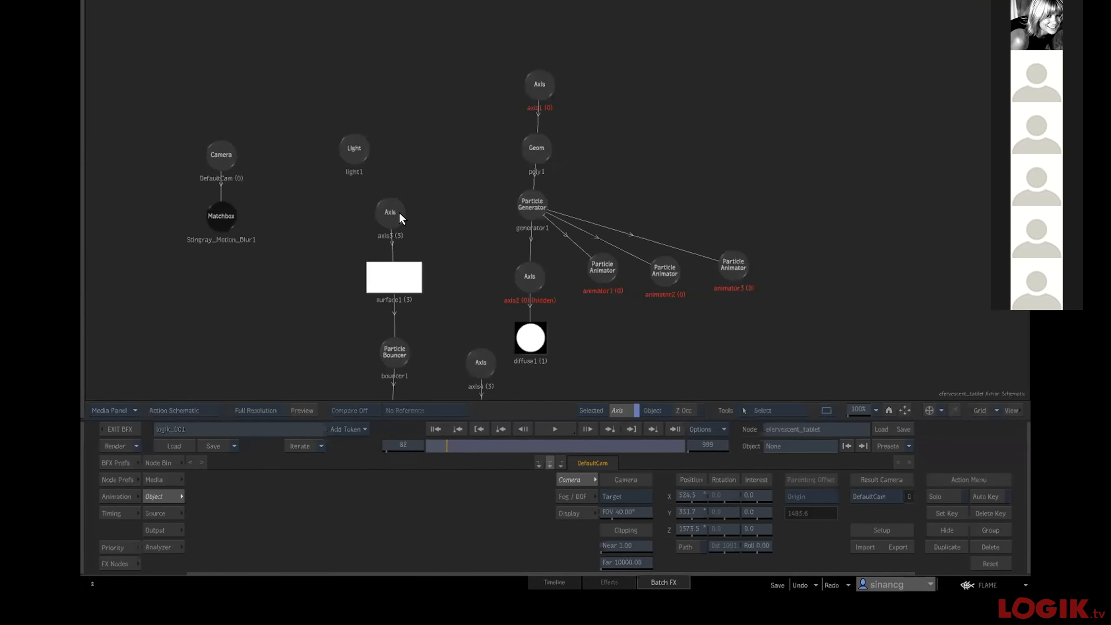
click(517, 201)
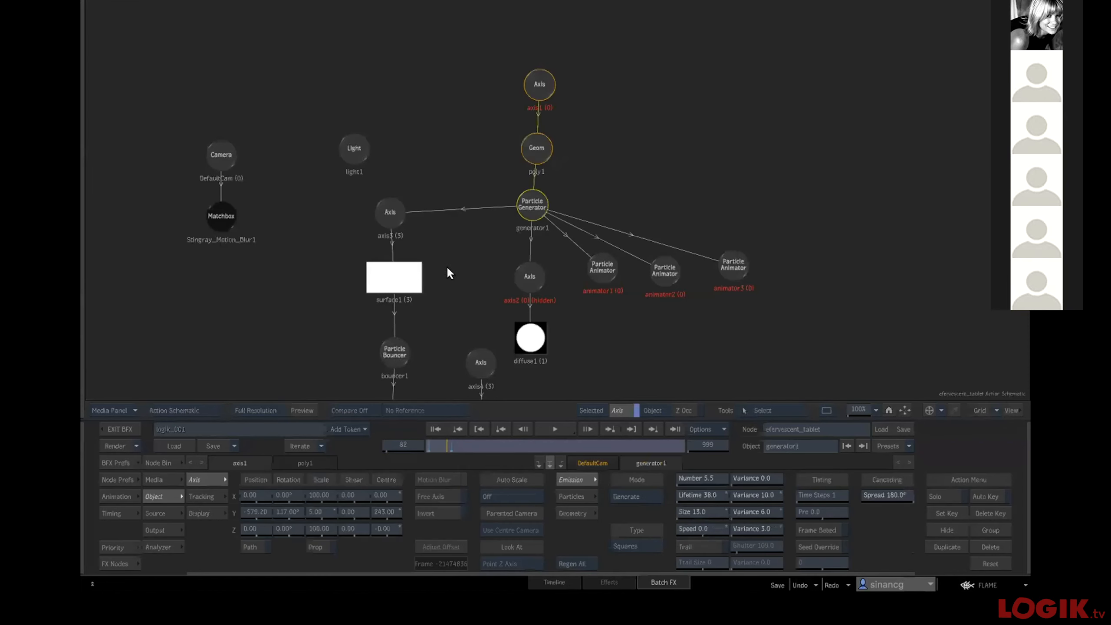
drag(446, 265, 459, 204)
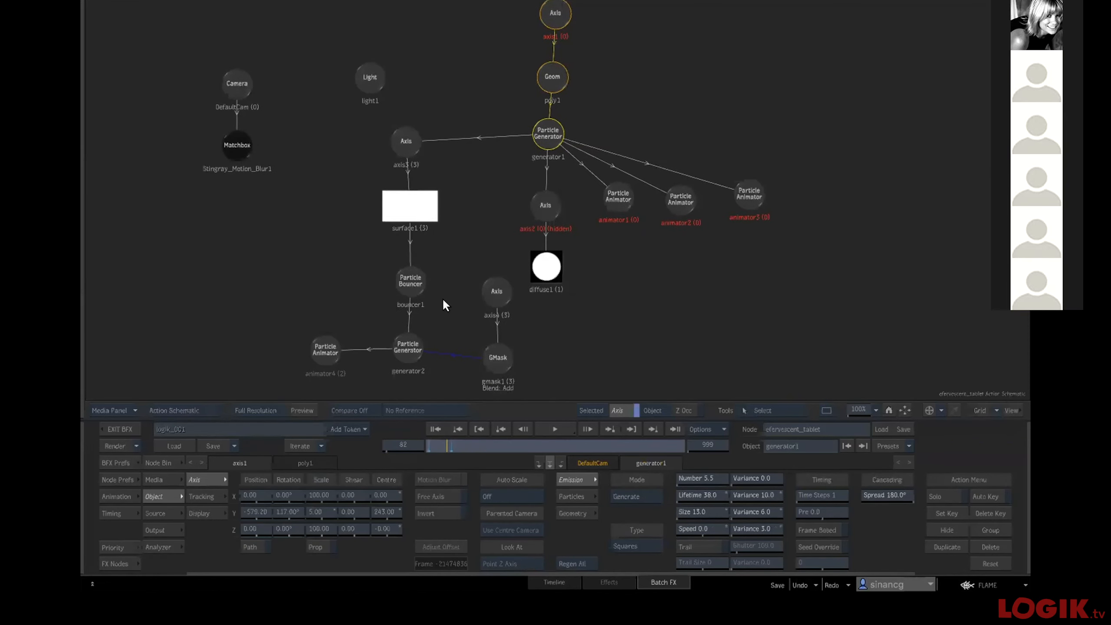
click(411, 282)
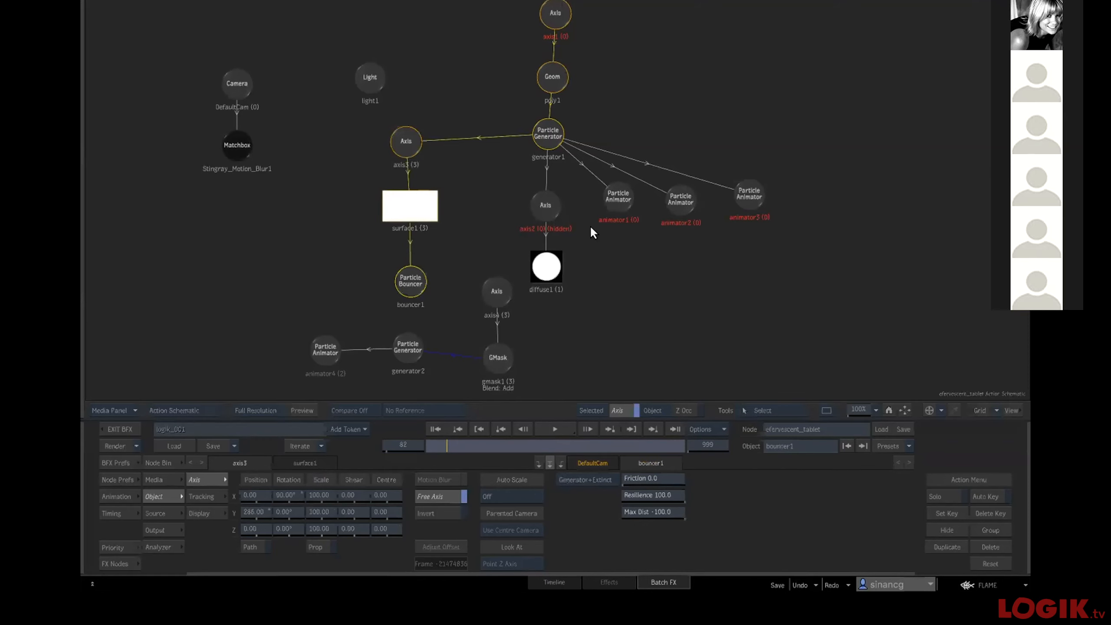
Examine the bouncer surface's plane from another angle in the output view, and adjust its axis and surface nodes in the schematic.
key(F4)
click(734, 141)
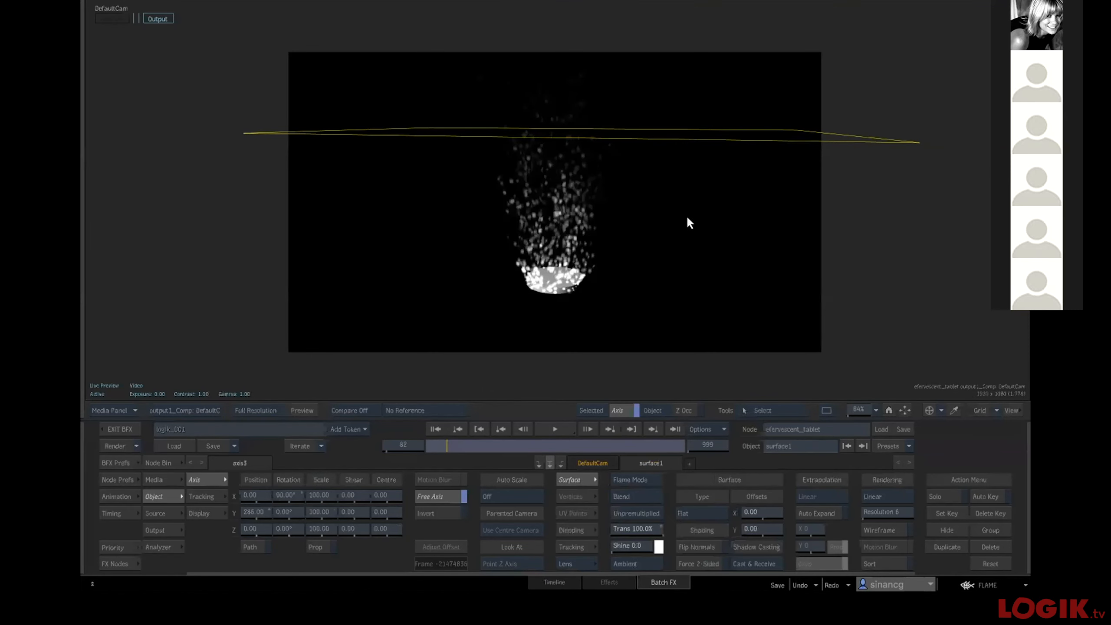
drag(682, 189, 652, 202)
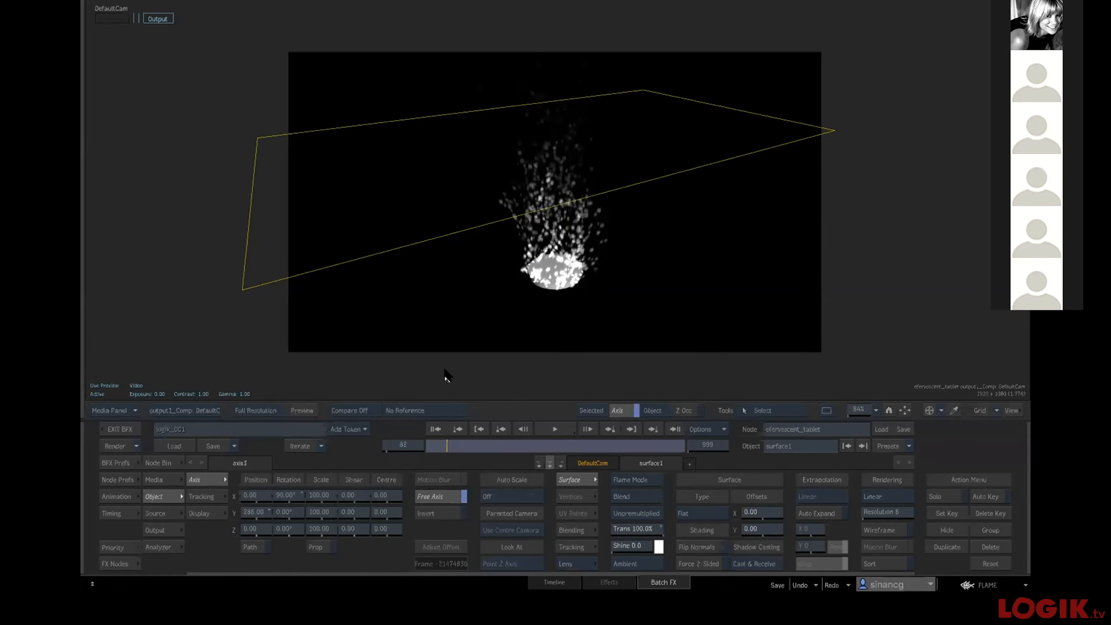
key(grave)
click(402, 137)
drag(404, 190, 404, 196)
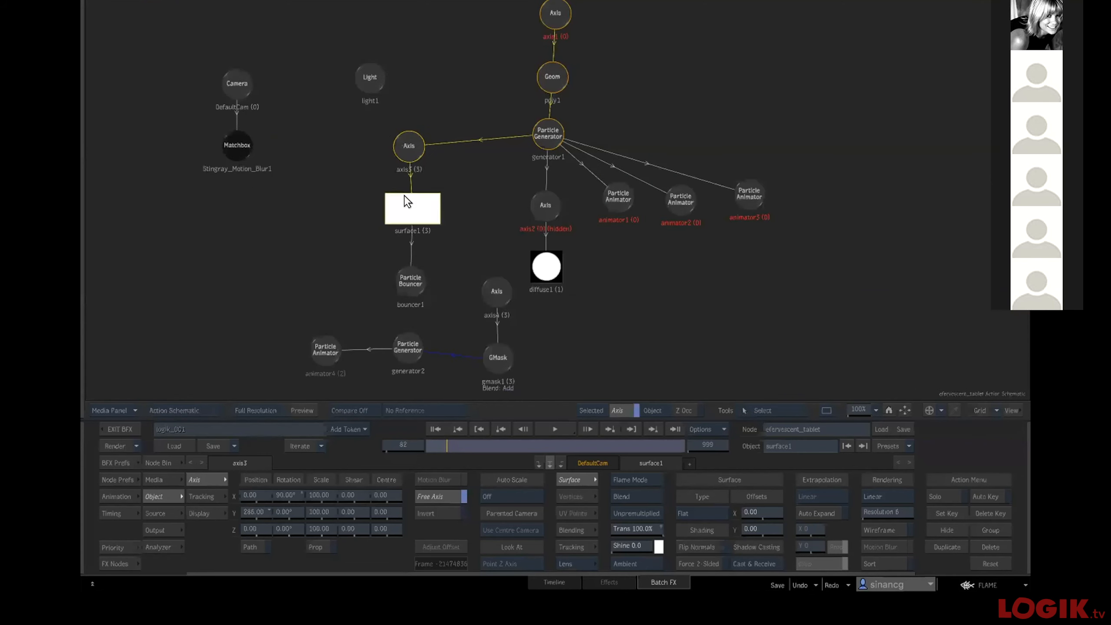
Set the Particle Bouncer's mode to Extinct and play the simulation from the first frame with the surface seen edge-on.
click(409, 285)
key(grave)
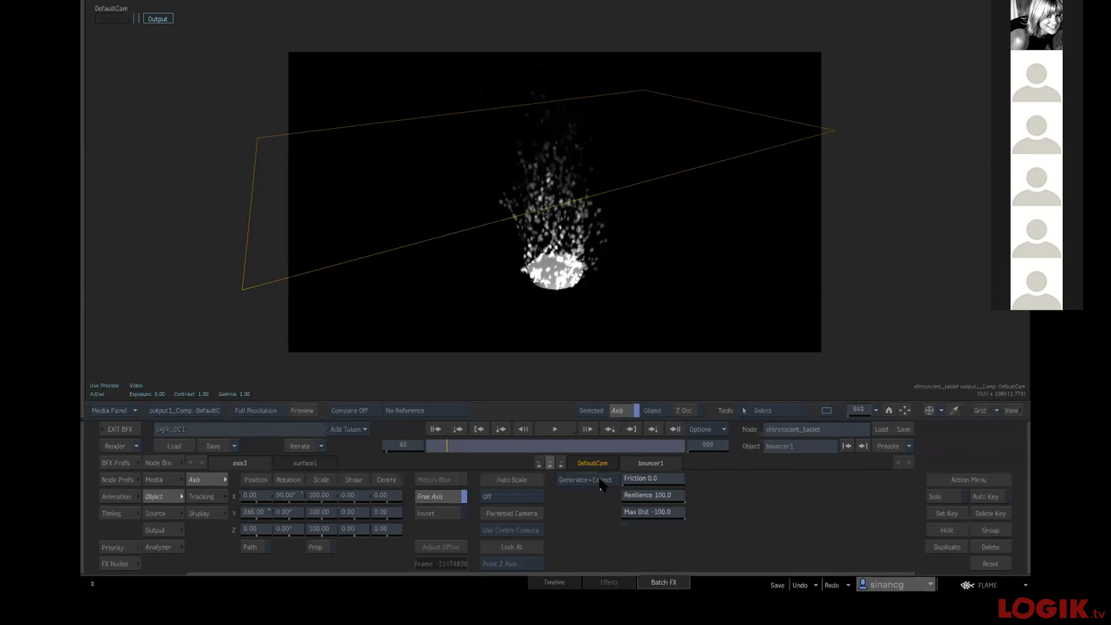
click(602, 475)
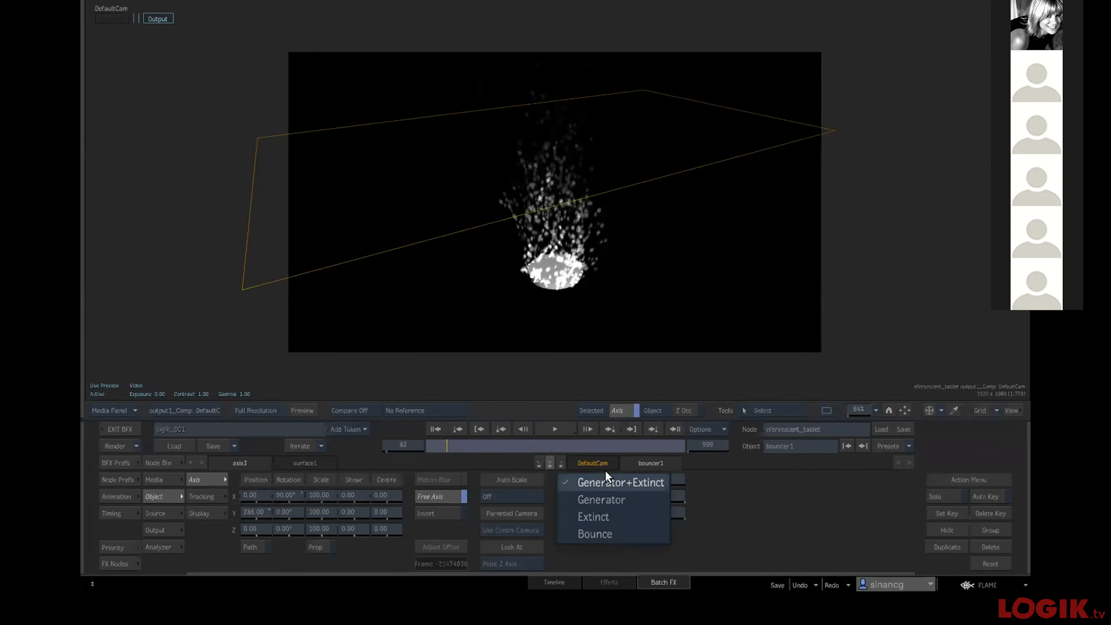
click(611, 510)
key(o)
drag(632, 285, 609, 270)
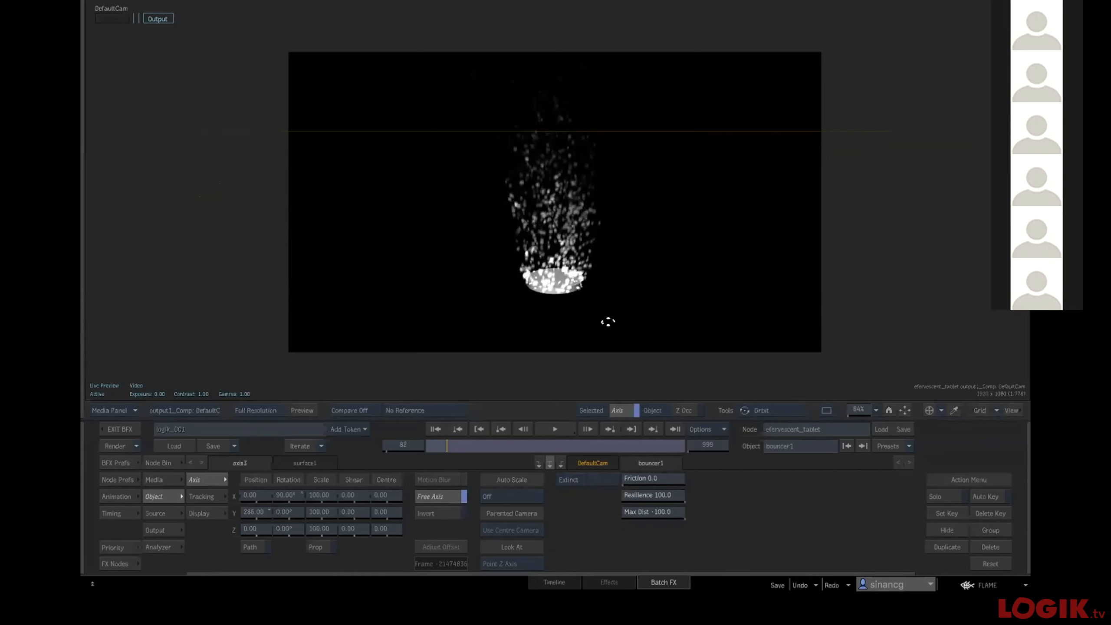
click(436, 429)
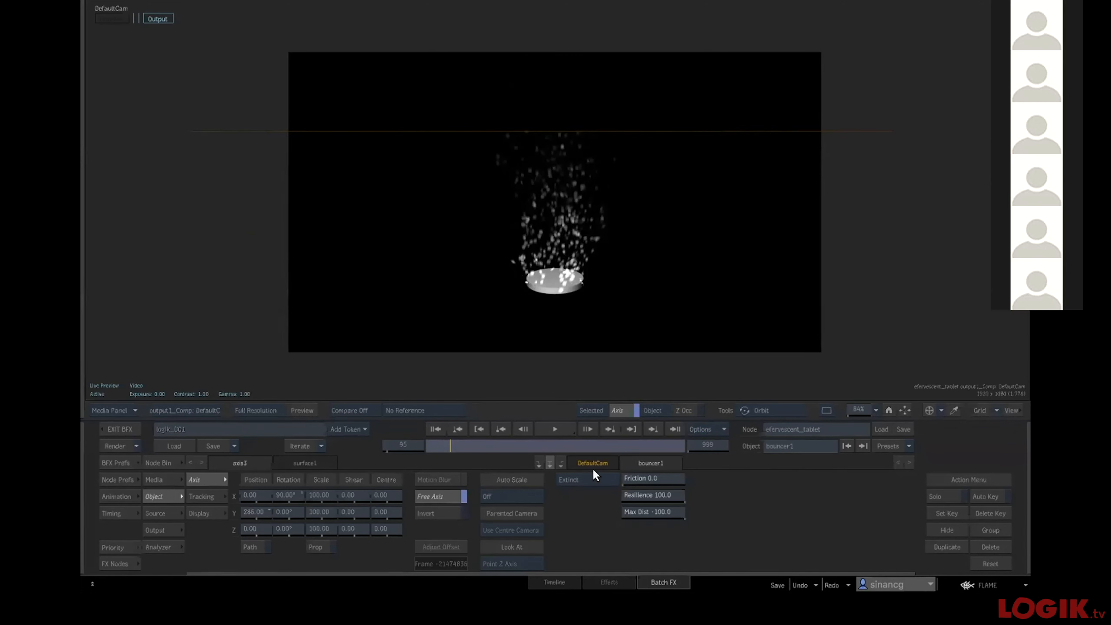
Set the Particle Bouncer's mode to Generator+Extinct and connect it to the second particle generator.
click(589, 479)
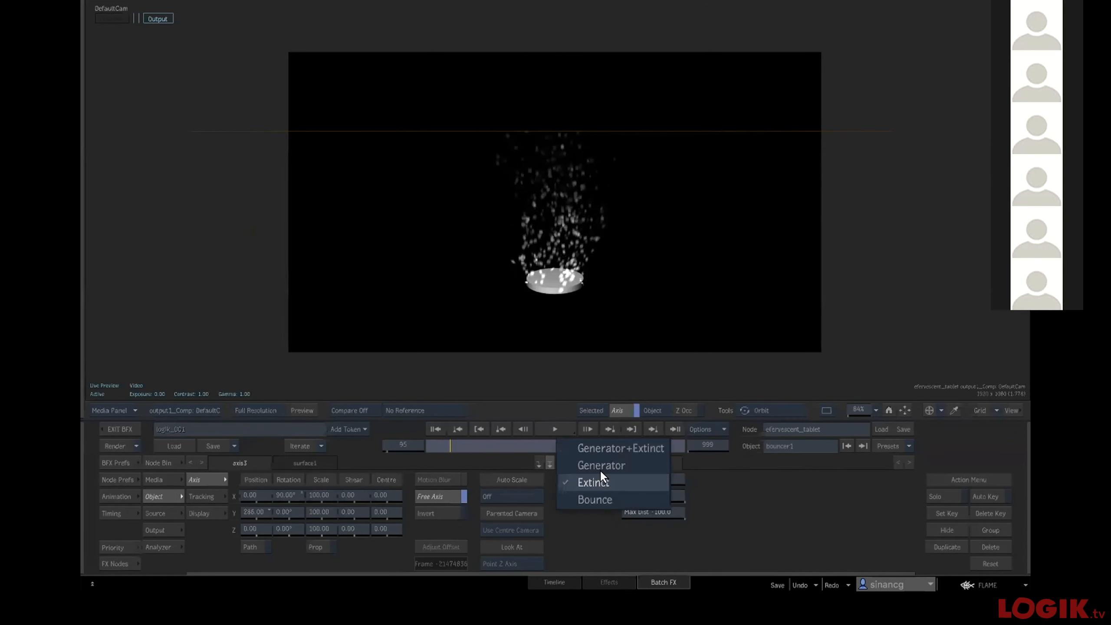
click(624, 444)
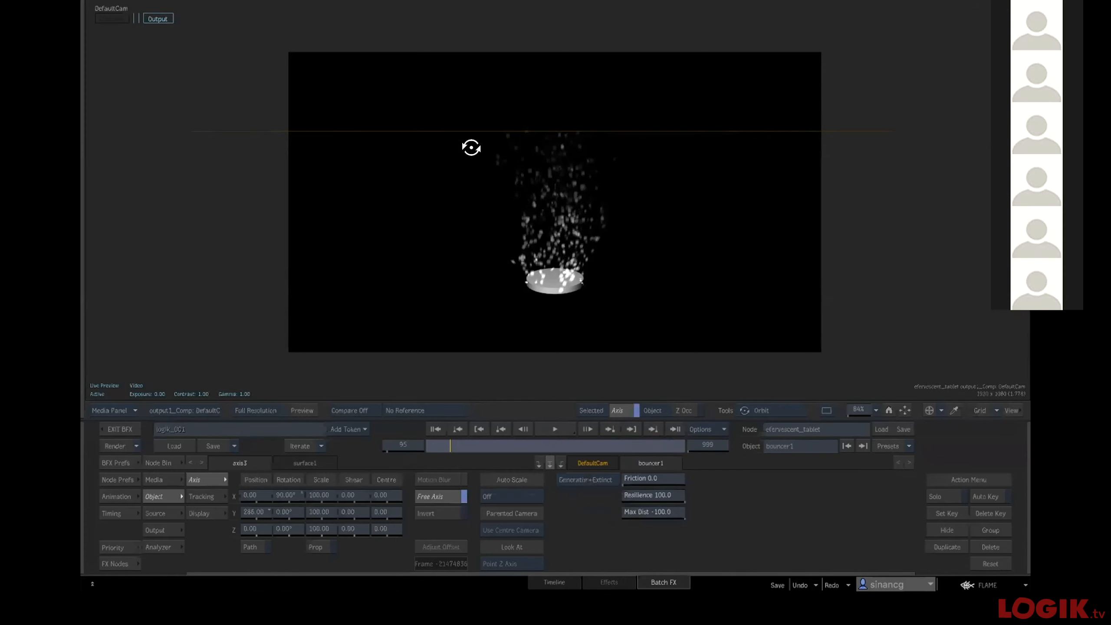
key(Escape)
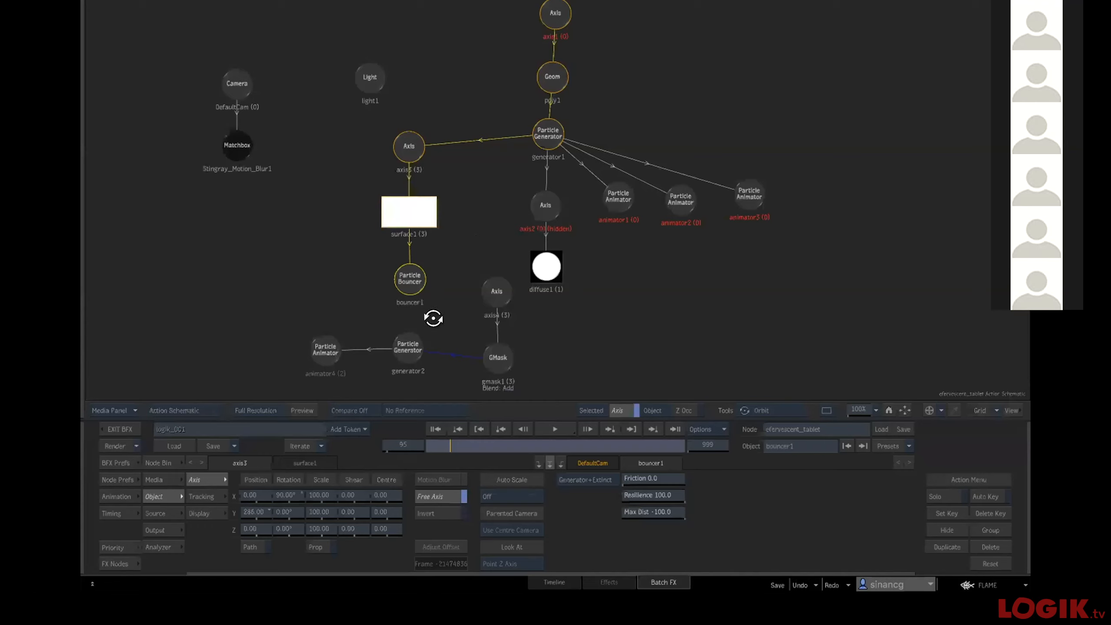
drag(408, 288, 409, 339)
Disconnect the fourth particle animator from the second generator and hide the GMask node.
click(399, 341)
drag(358, 333, 366, 364)
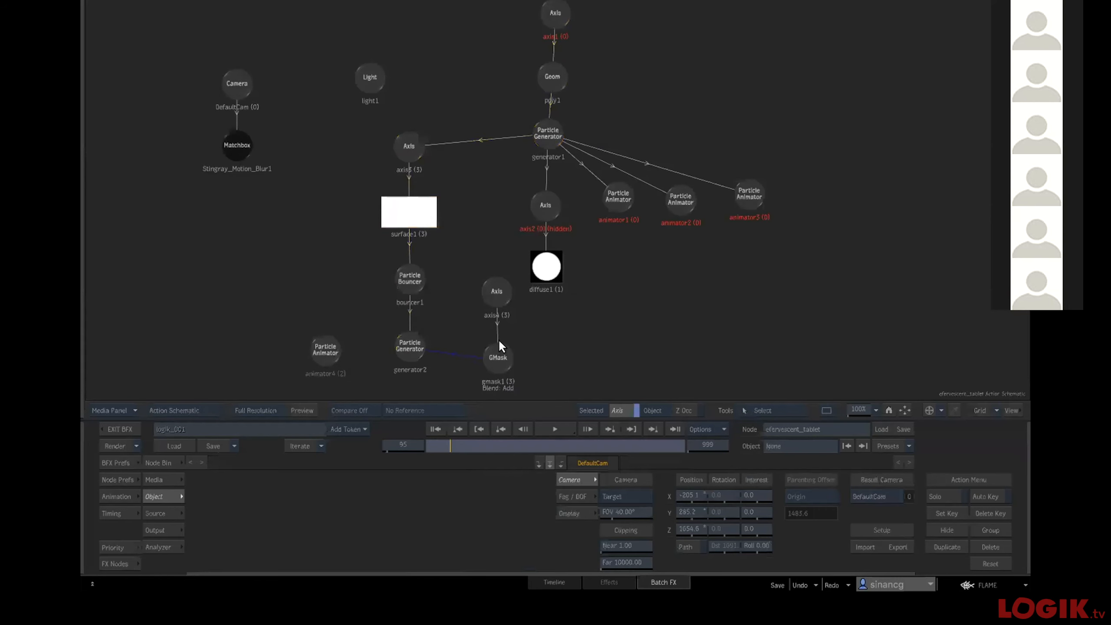
click(503, 356)
Select the second particle generator and play the simulation in the output view to check the secondary particles.
click(421, 335)
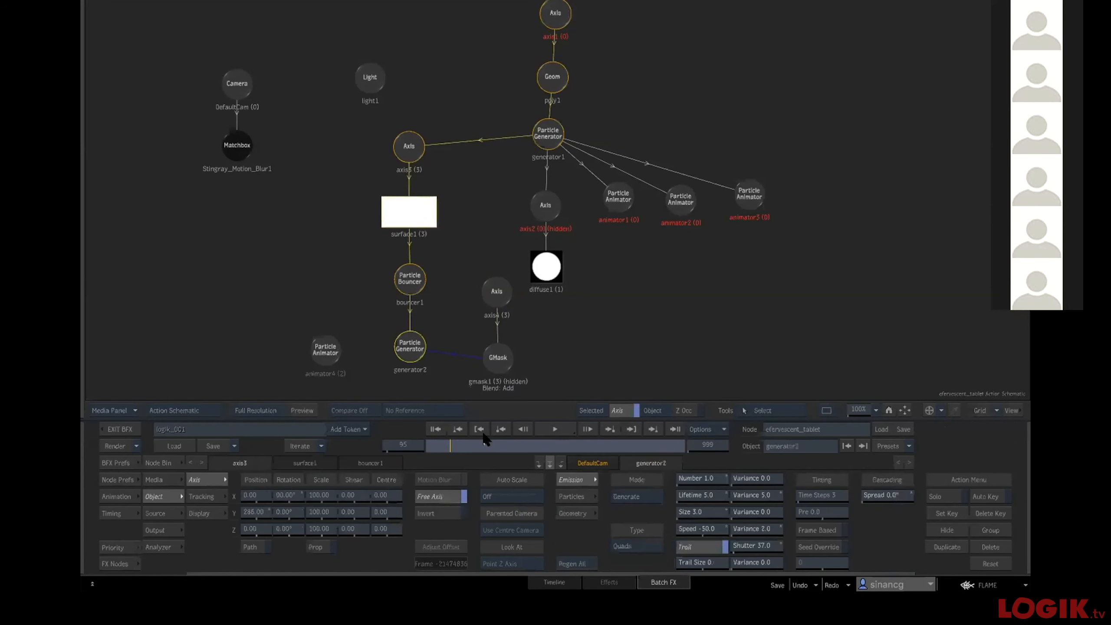
key(F4)
click(550, 425)
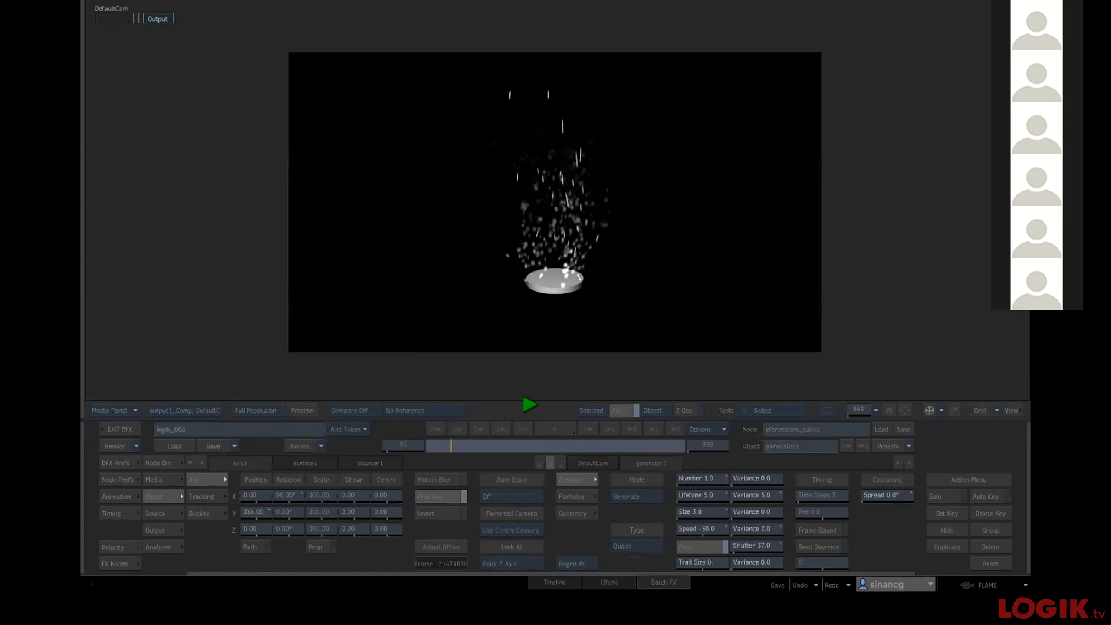
Replay the simulation from the first frame in the output view to check the secondary particles leaving the bouncer surface.
click(530, 393)
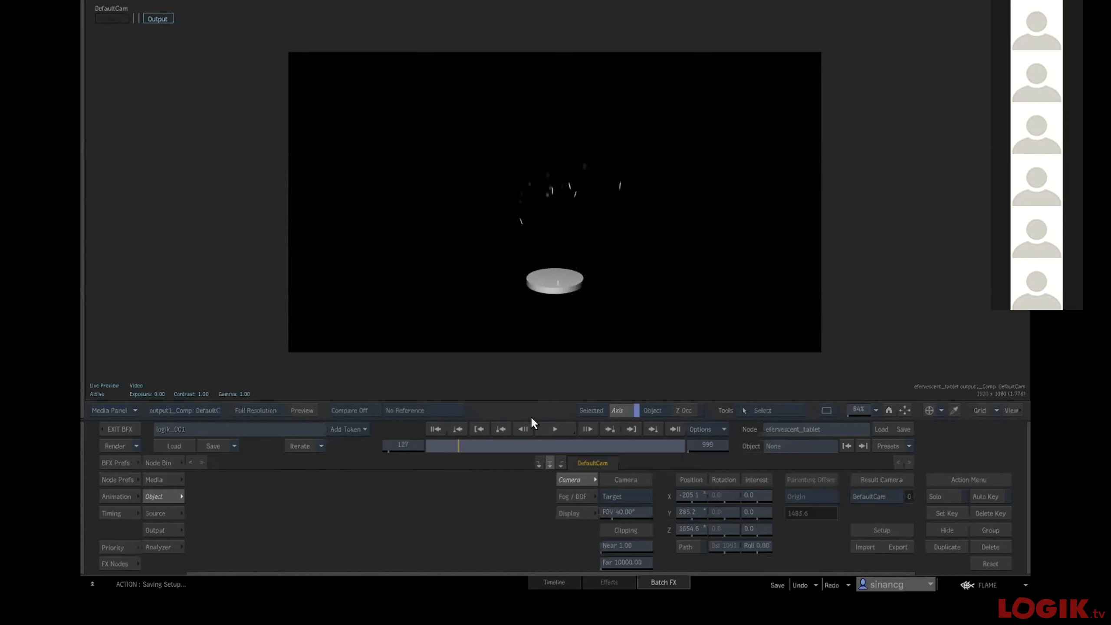
click(434, 429)
click(552, 427)
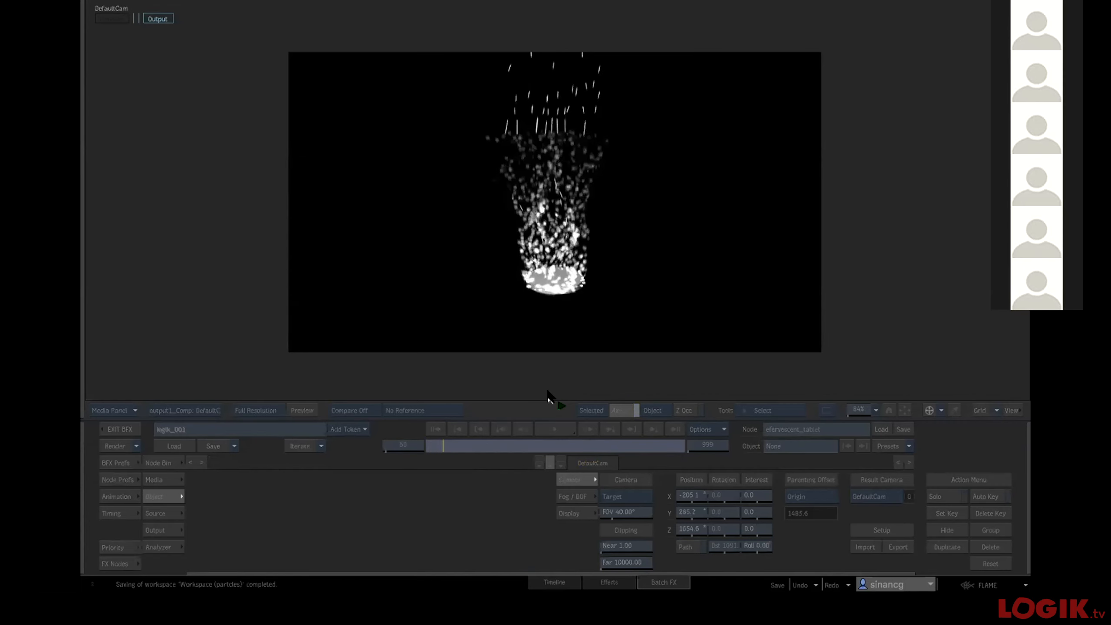
click(434, 425)
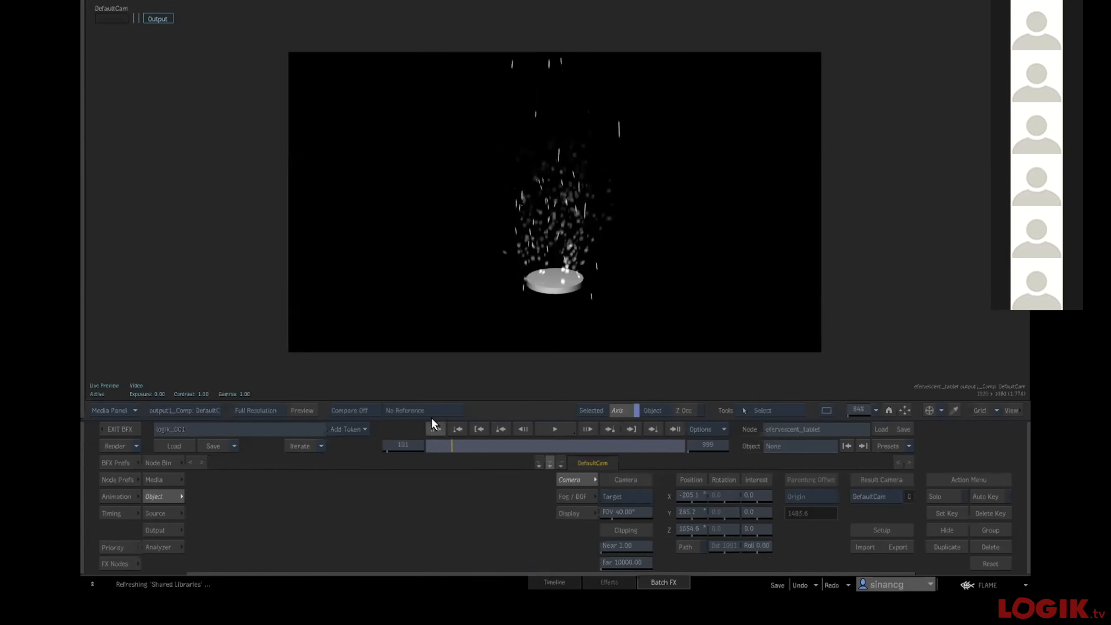
click(434, 429)
click(554, 427)
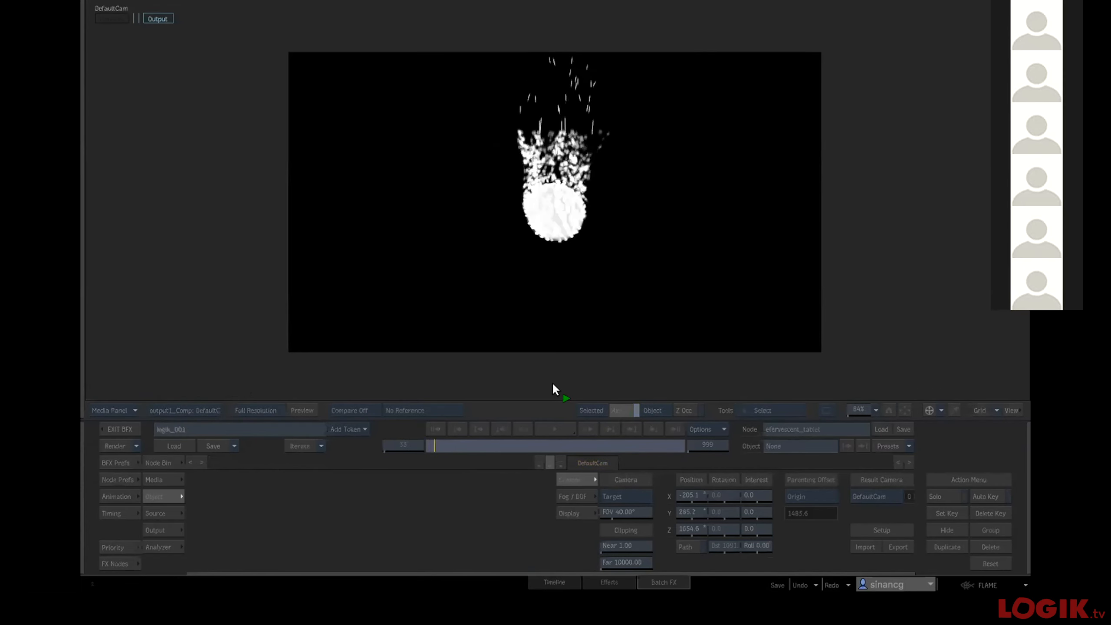
click(552, 381)
Connect the fourth particle animator to the second particle generator and select that animator to show its Gravity settings.
key(grave)
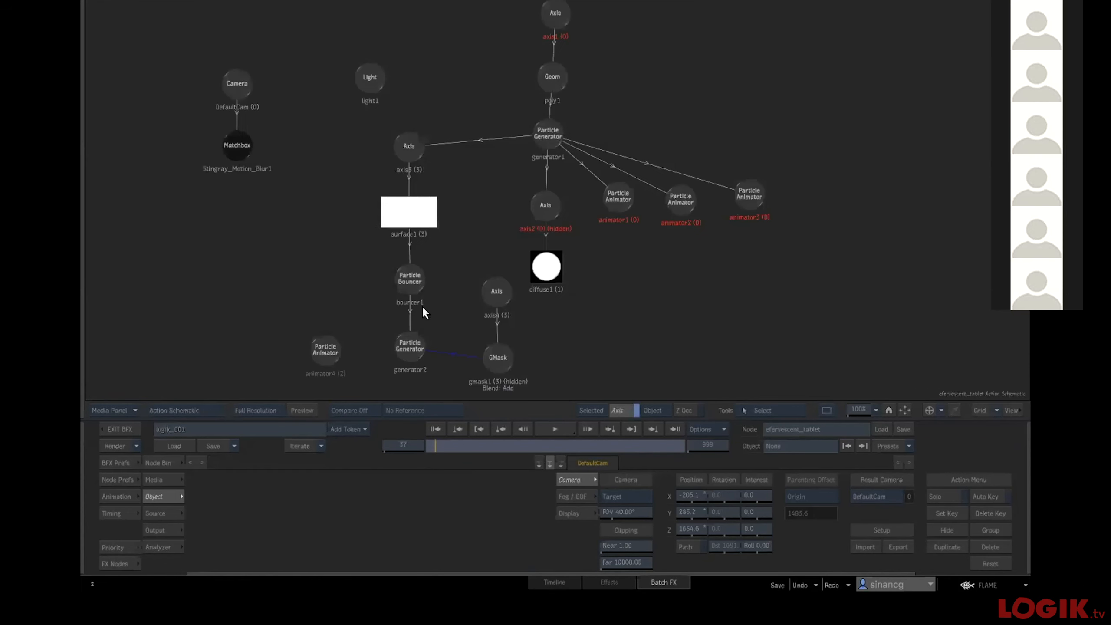
drag(398, 337, 336, 343)
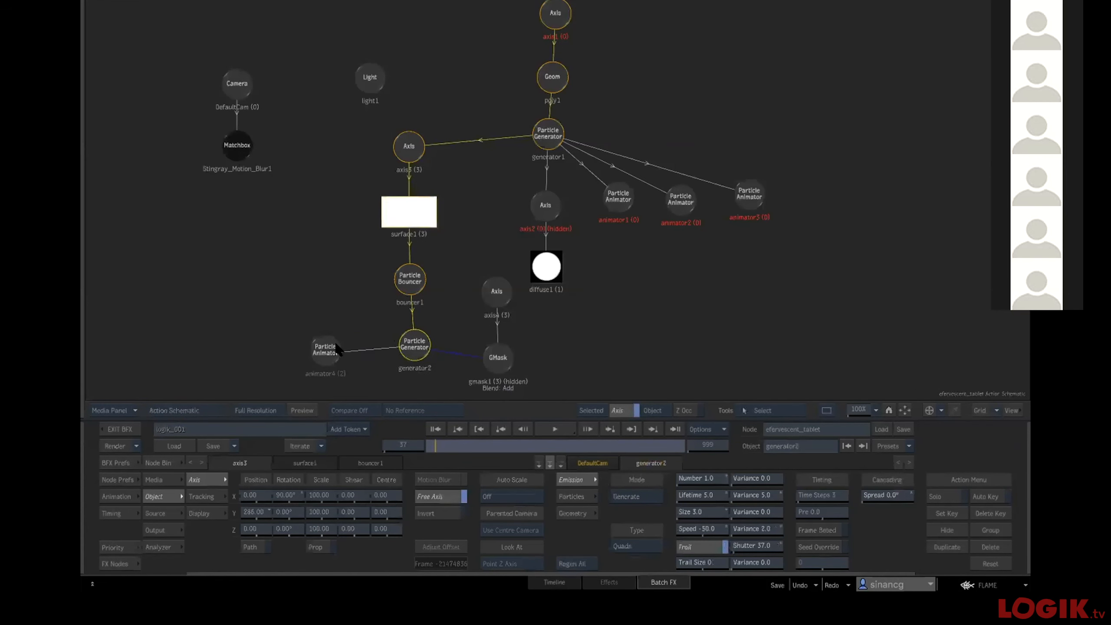
click(319, 351)
key(grave)
key(grave)
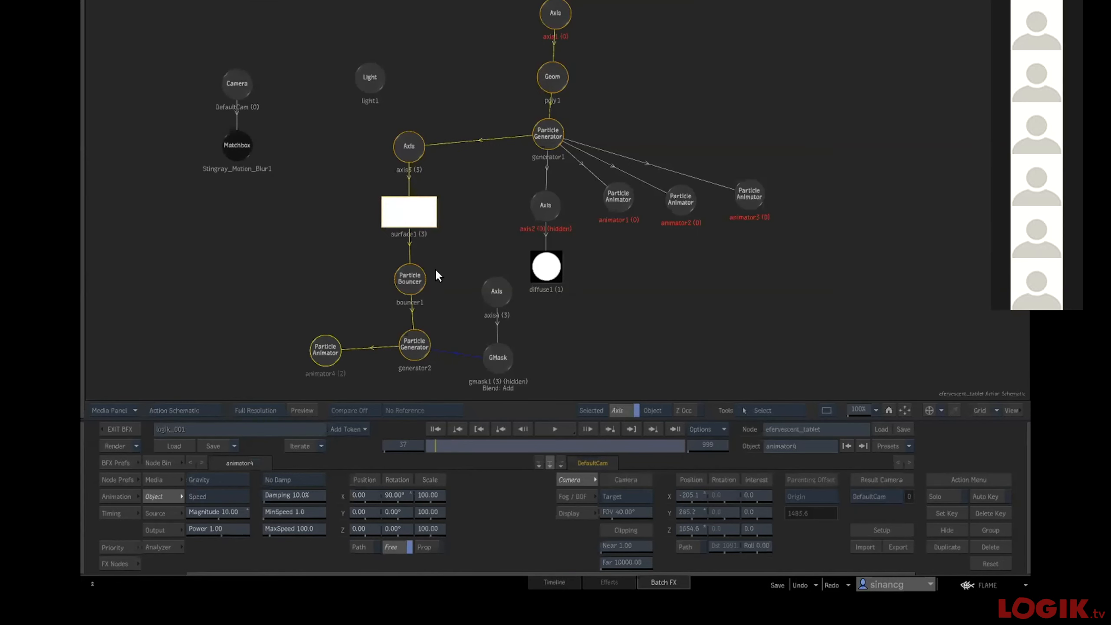
Play the simulation in the output view from the first frame to check the effect of gravity on the secondary particles.
key(grave)
click(542, 430)
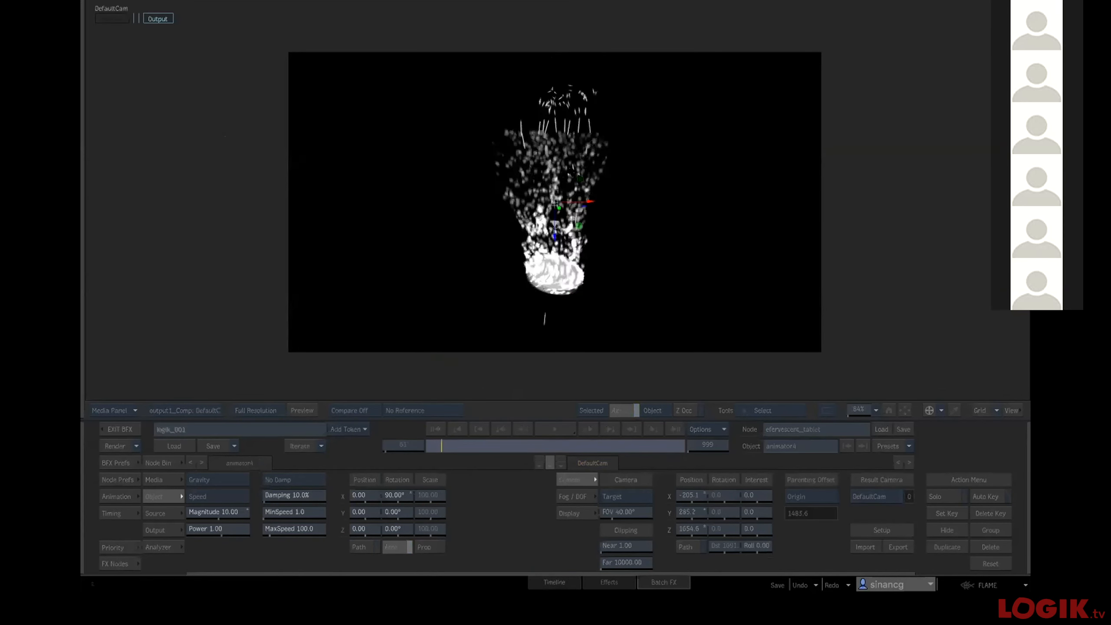
key(space)
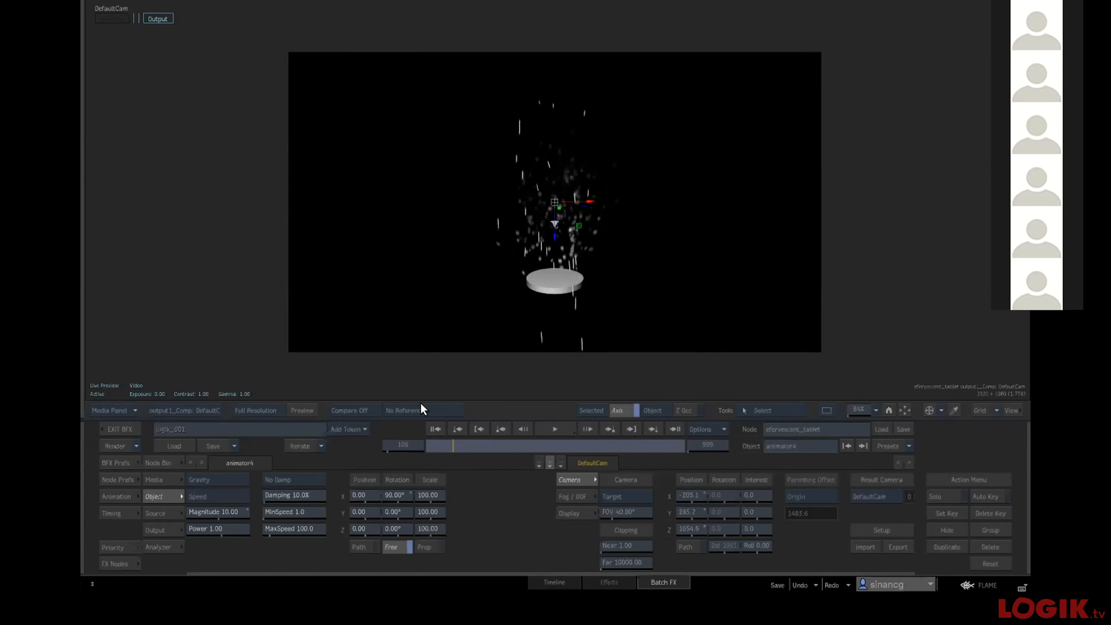
click(434, 427)
key(grave)
key(grave)
click(546, 426)
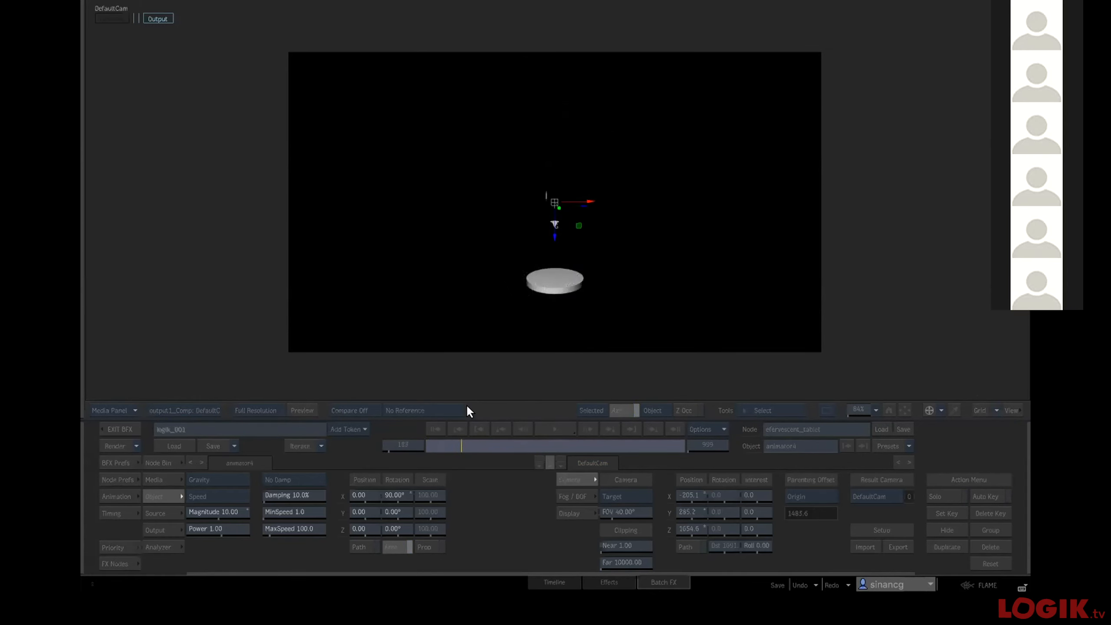
click(436, 428)
click(553, 425)
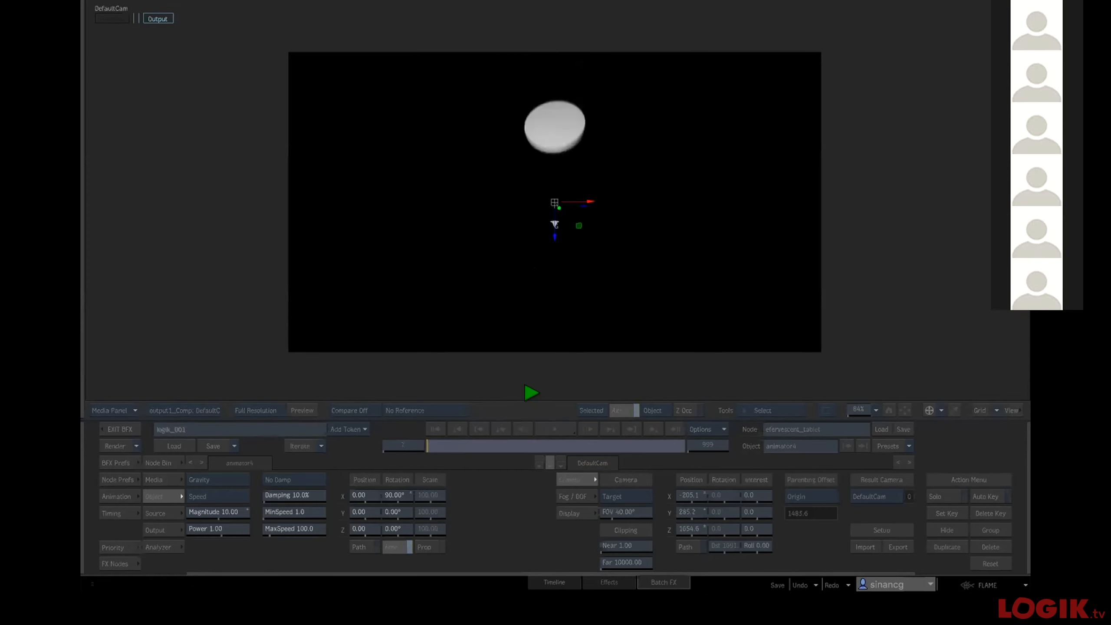
click(547, 385)
Show the GMask outline in the output view, orbit the camera and replay the simulation from the new angle.
key(F8)
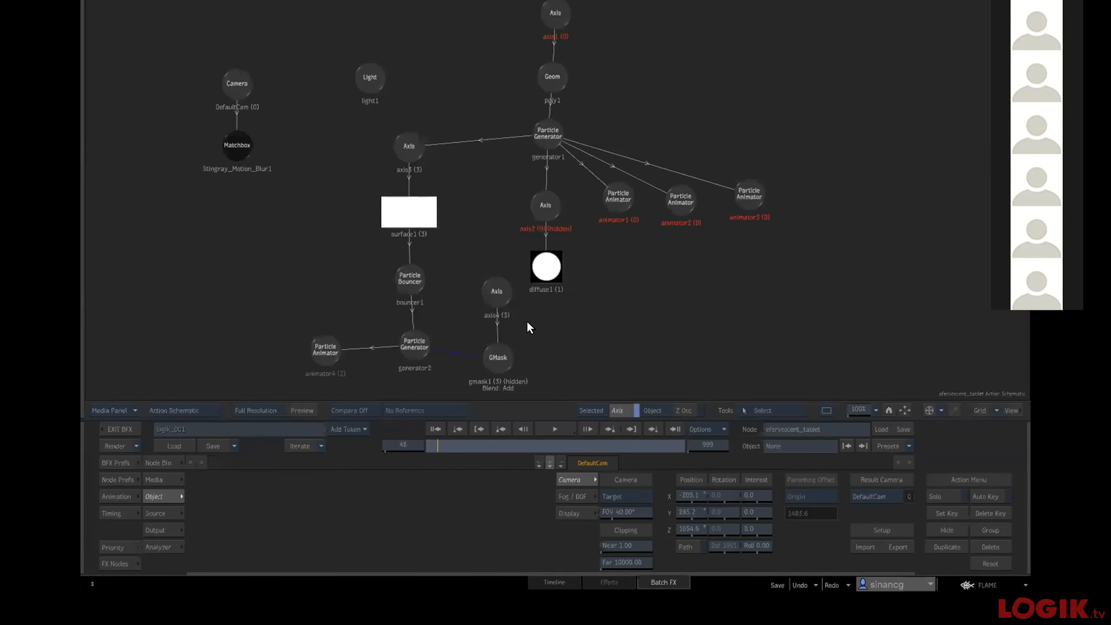
click(498, 358)
key(F4)
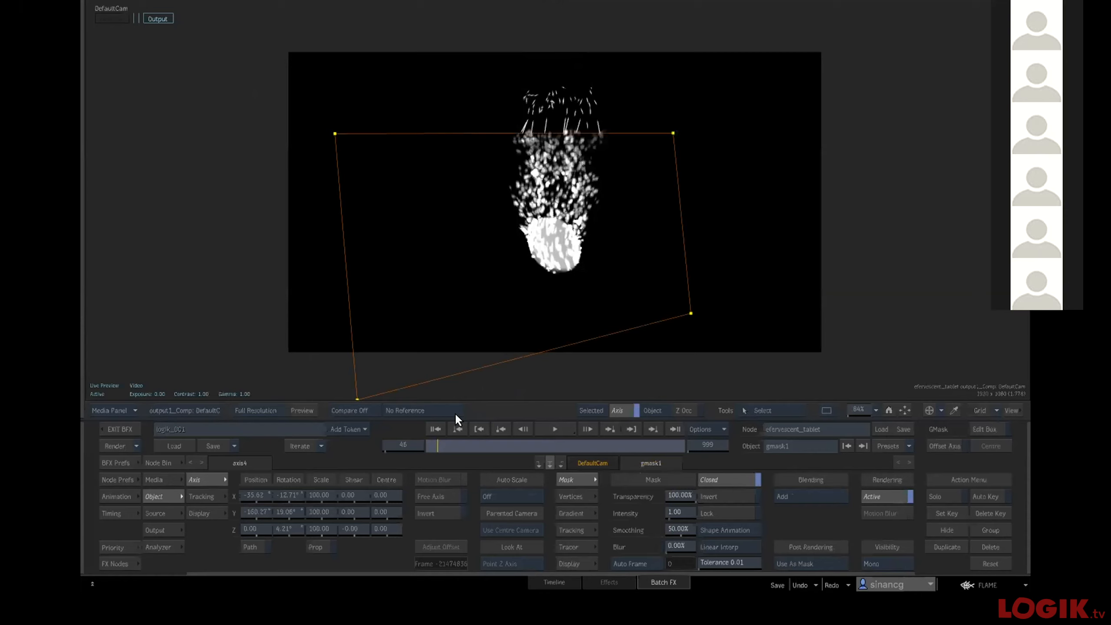
click(431, 426)
drag(592, 244, 558, 254)
click(555, 428)
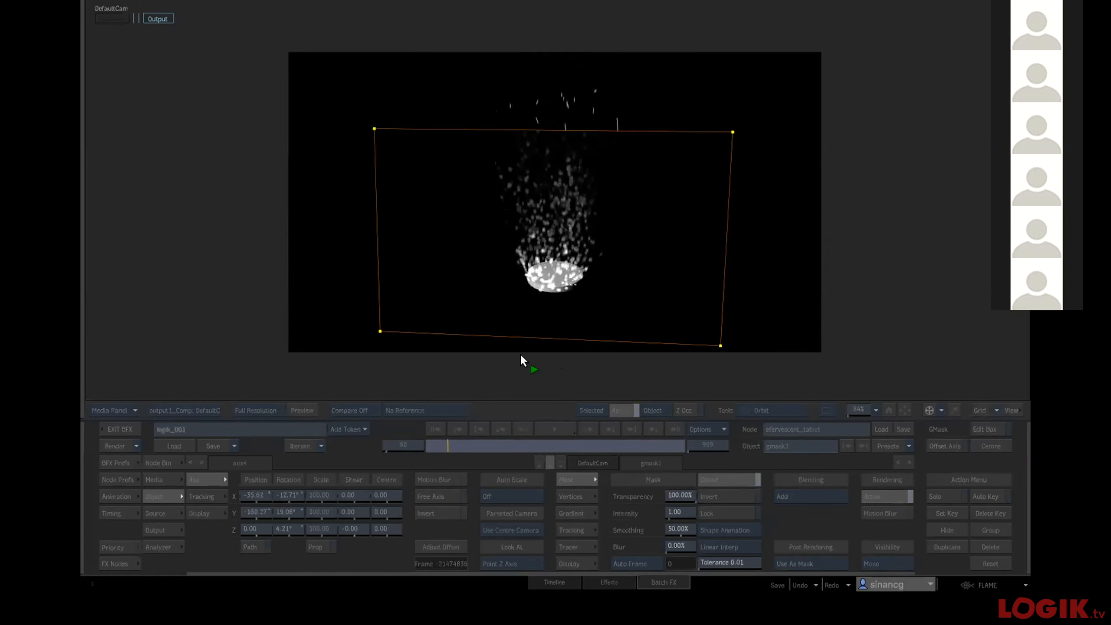
click(527, 367)
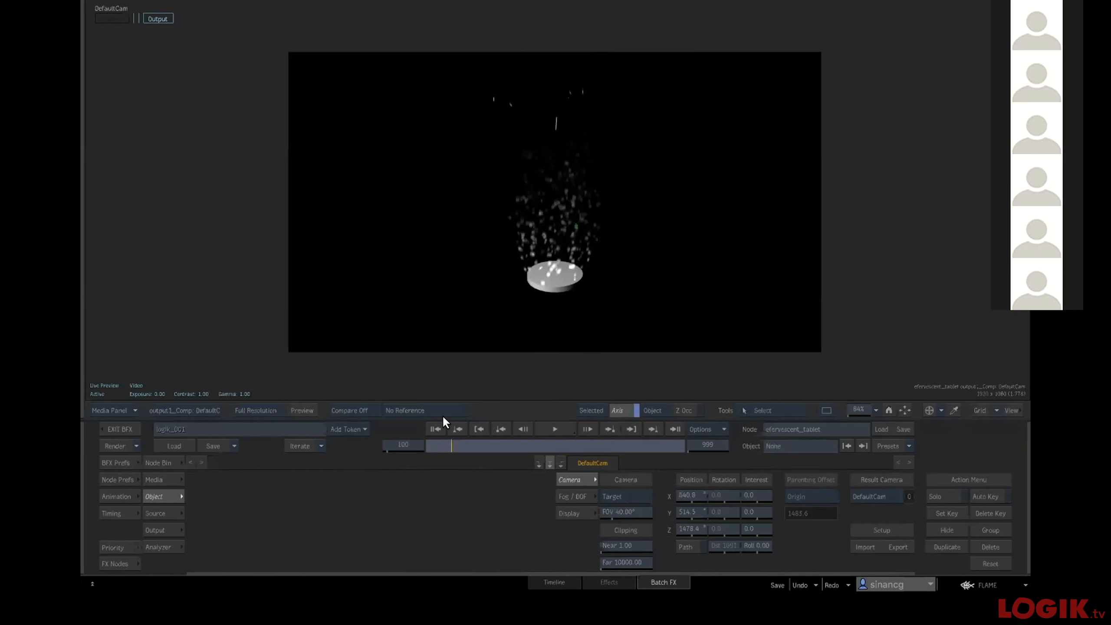
click(435, 428)
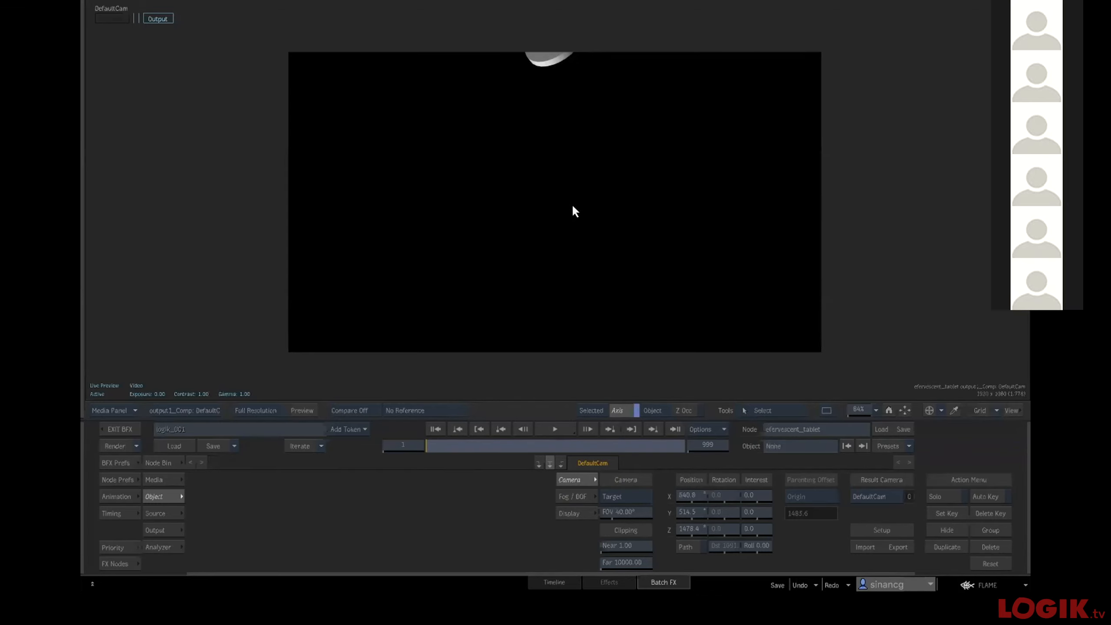
Open the bouncers Action setup and assign the first media, the plain white col173 without a matte, to the image2 surface.
key(F4)
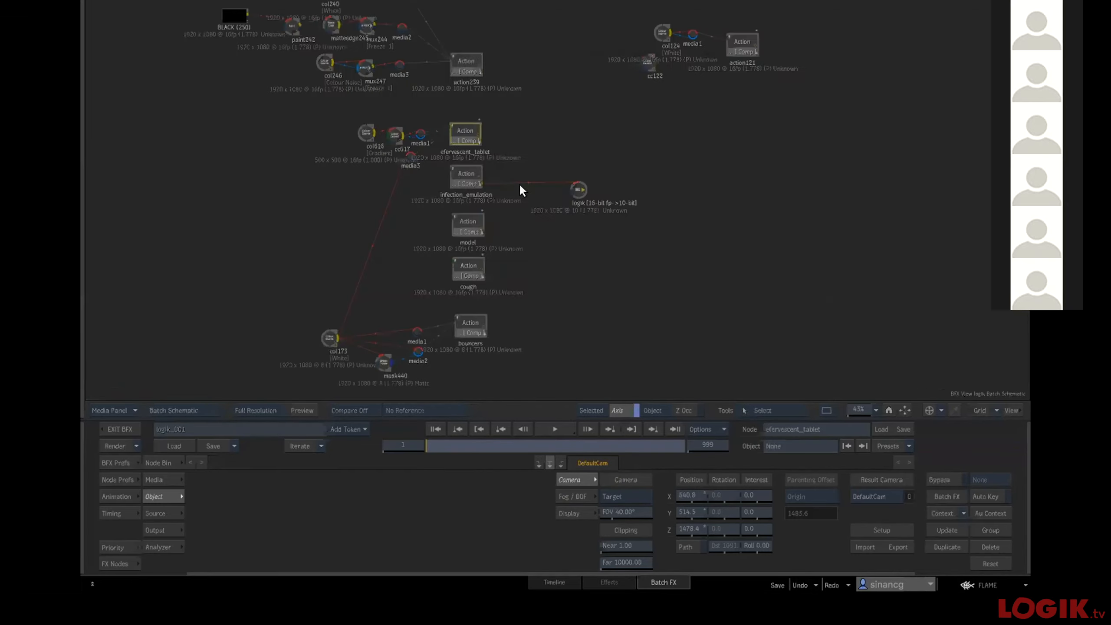
click(464, 322)
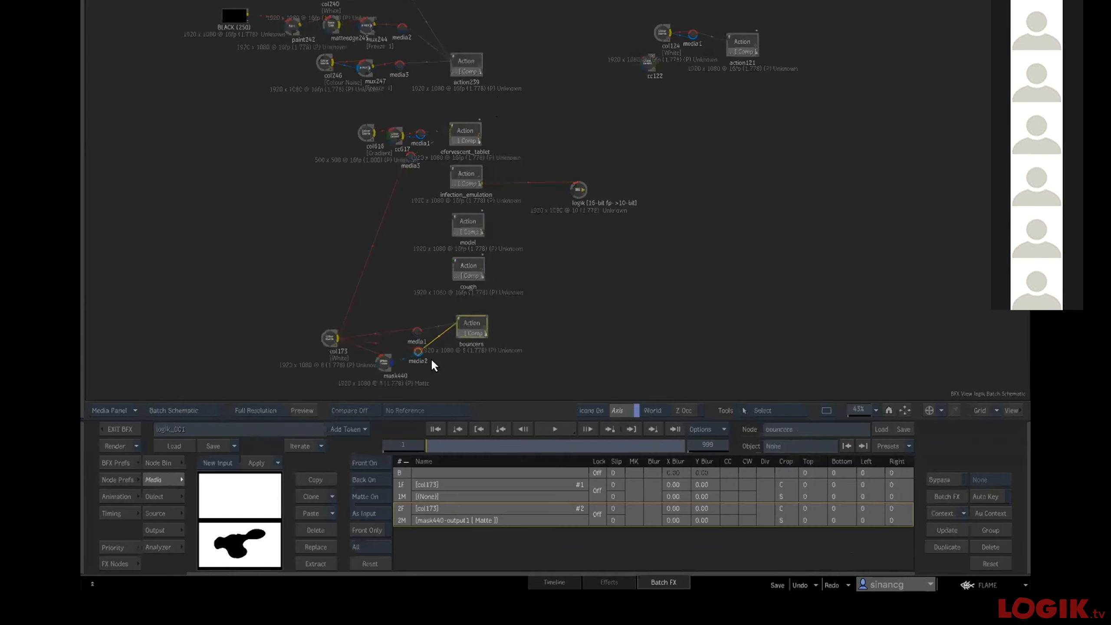
double_click(464, 335)
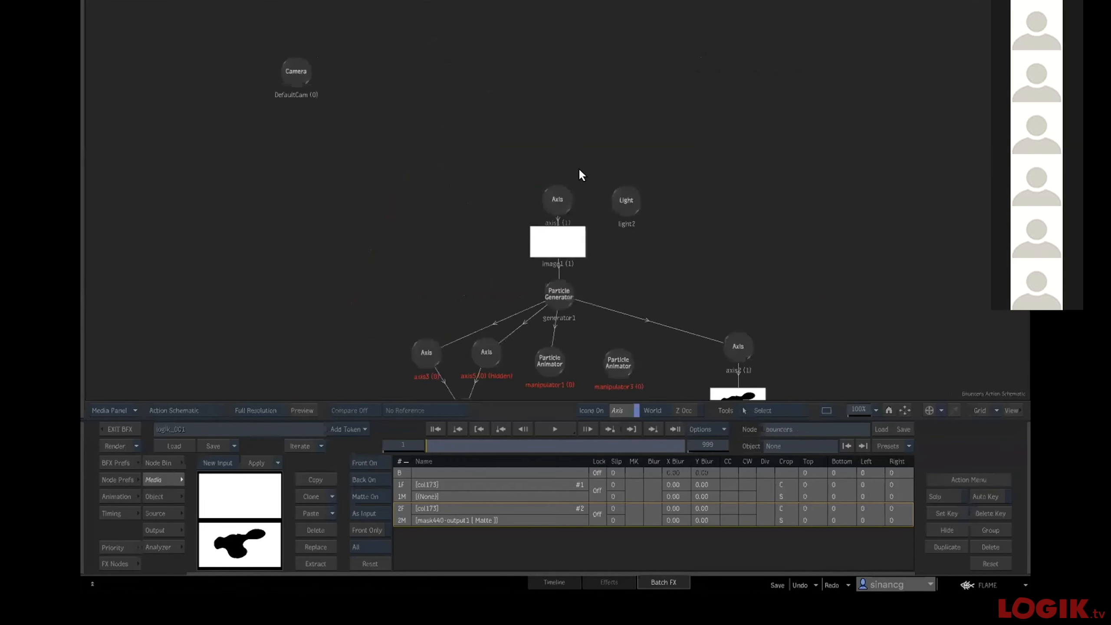
drag(667, 162, 661, 181)
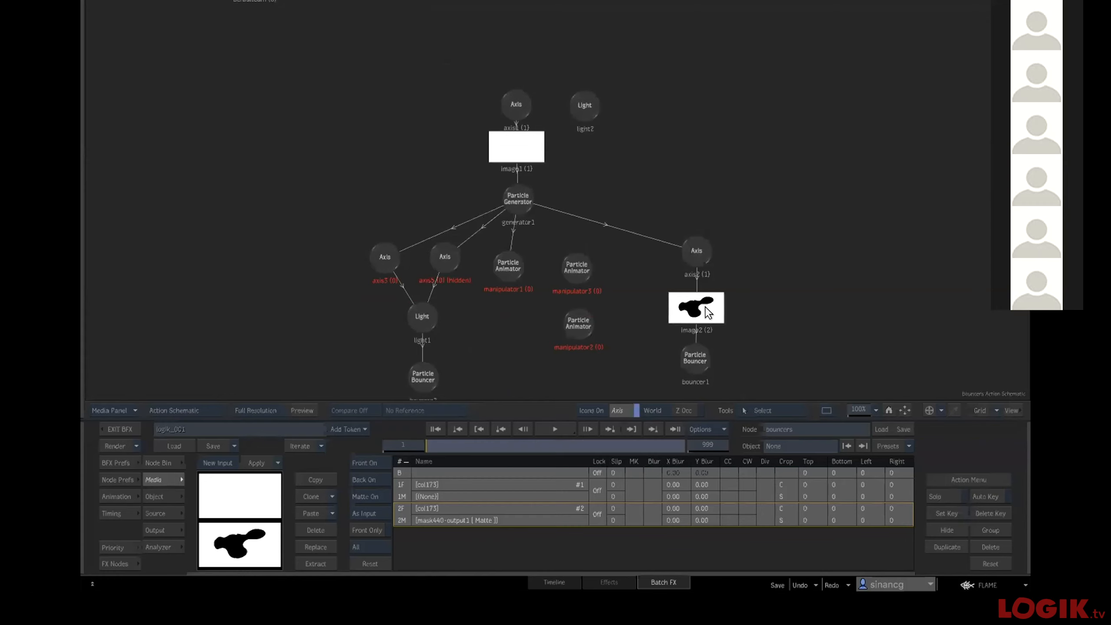
drag(623, 347, 657, 279)
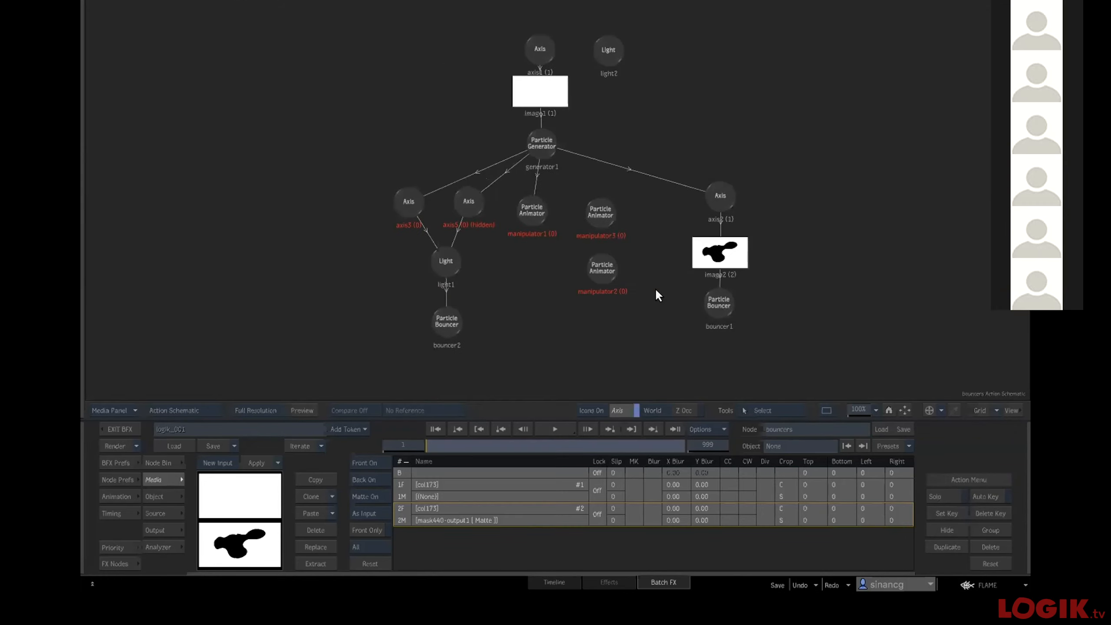
click(719, 253)
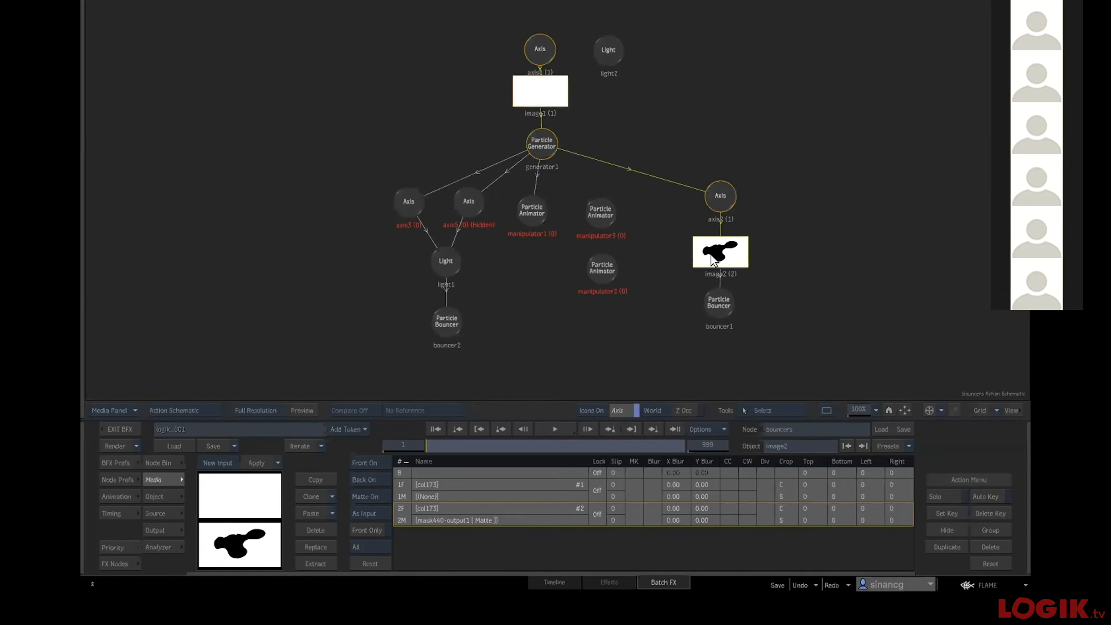
click(399, 486)
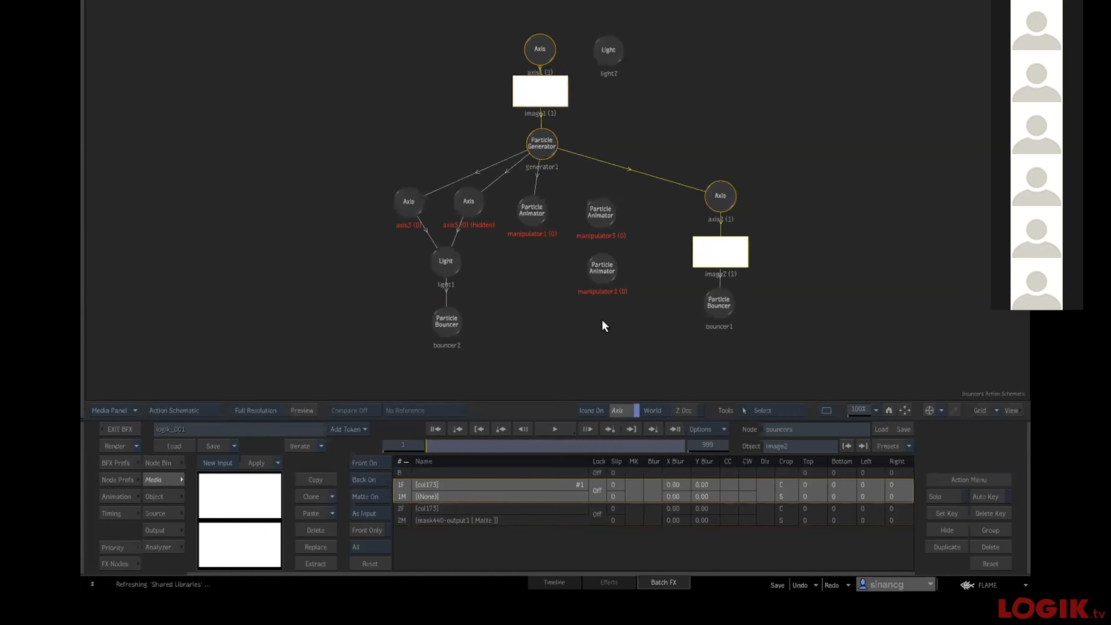
key(F4)
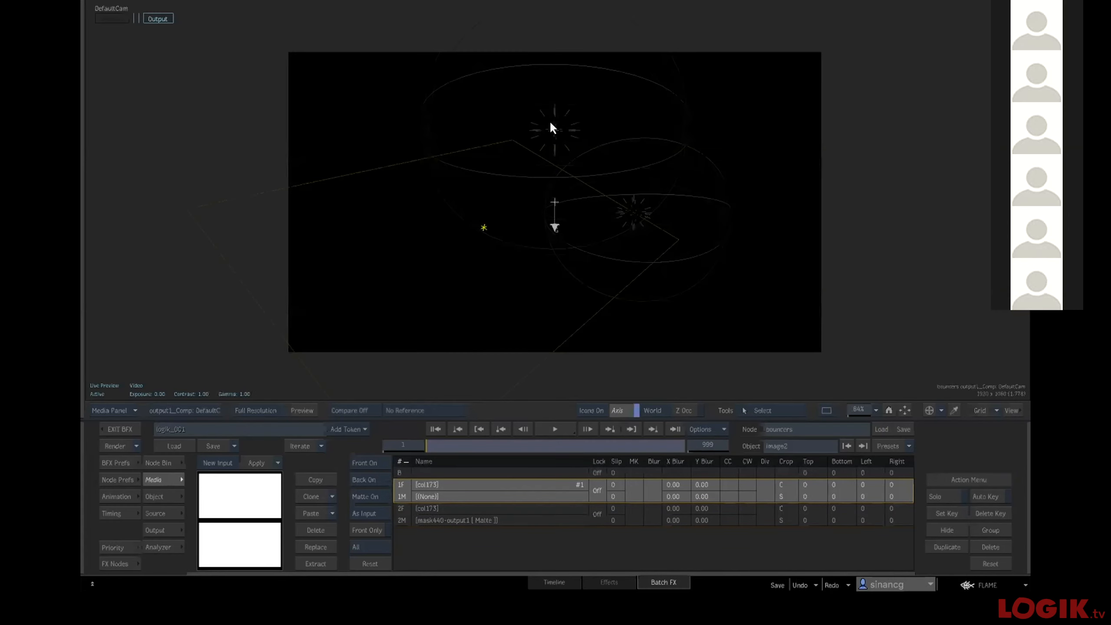
key(F4)
Examine how axis3 and axis5 both feed light1 and its Particle Bouncer, and open the settings of bouncer2.
click(409, 202)
drag(434, 258, 430, 255)
click(466, 199)
drag(442, 327, 438, 323)
click(472, 193)
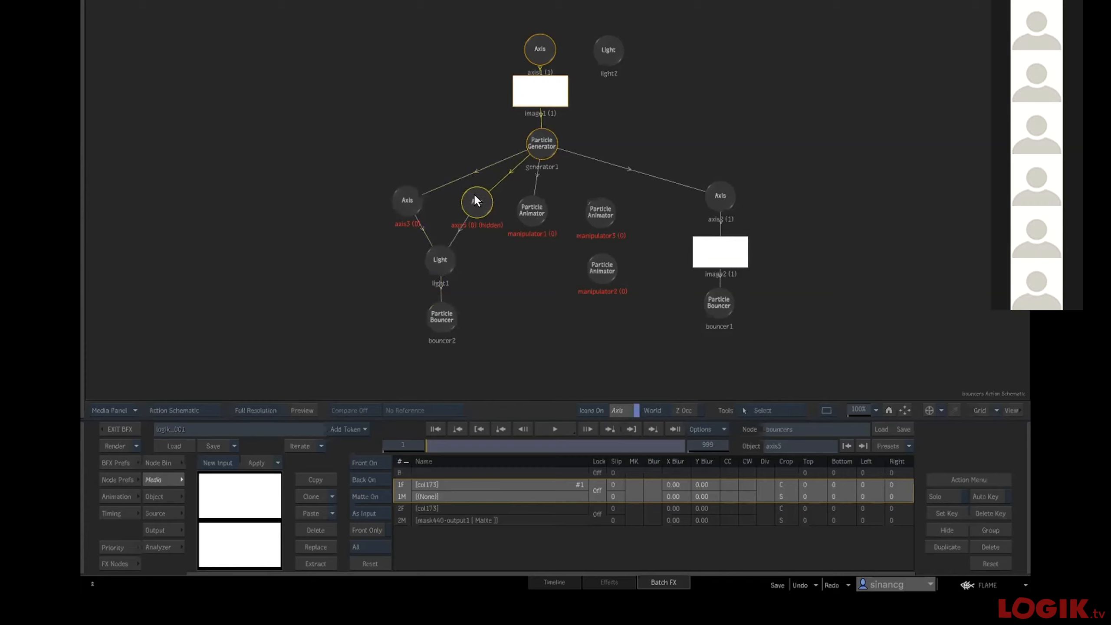
click(408, 195)
click(442, 311)
click(436, 250)
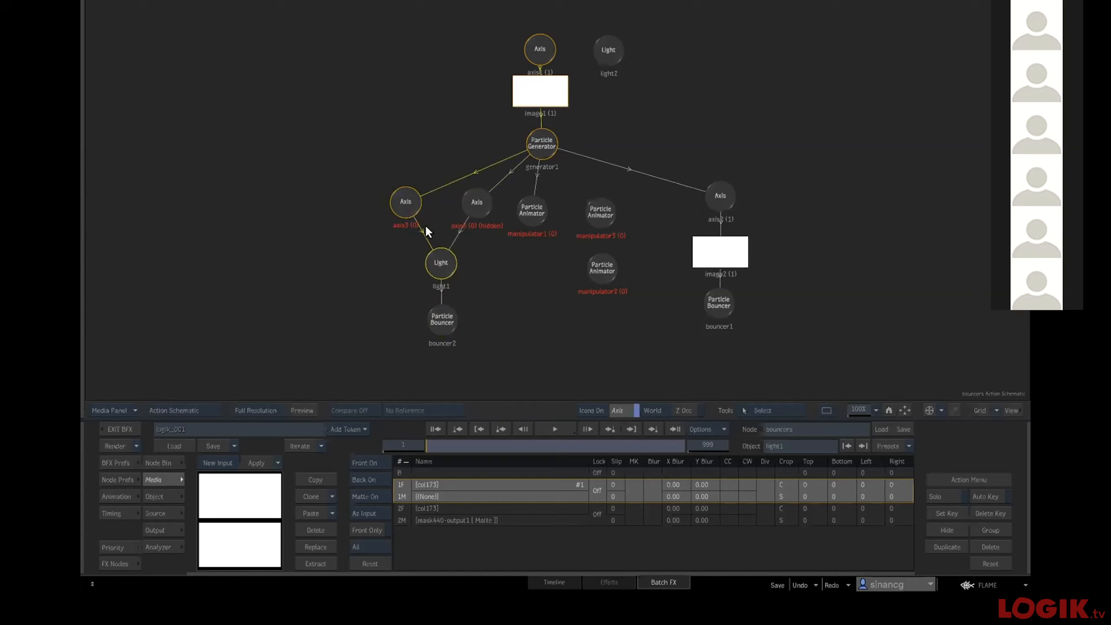
click(403, 205)
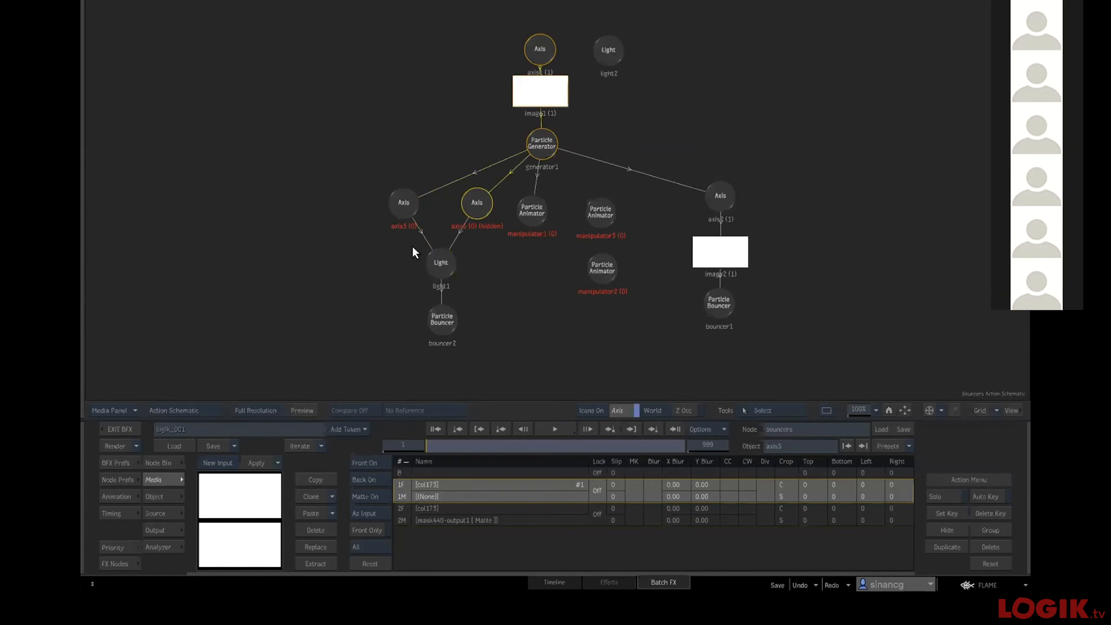
click(437, 266)
click(473, 192)
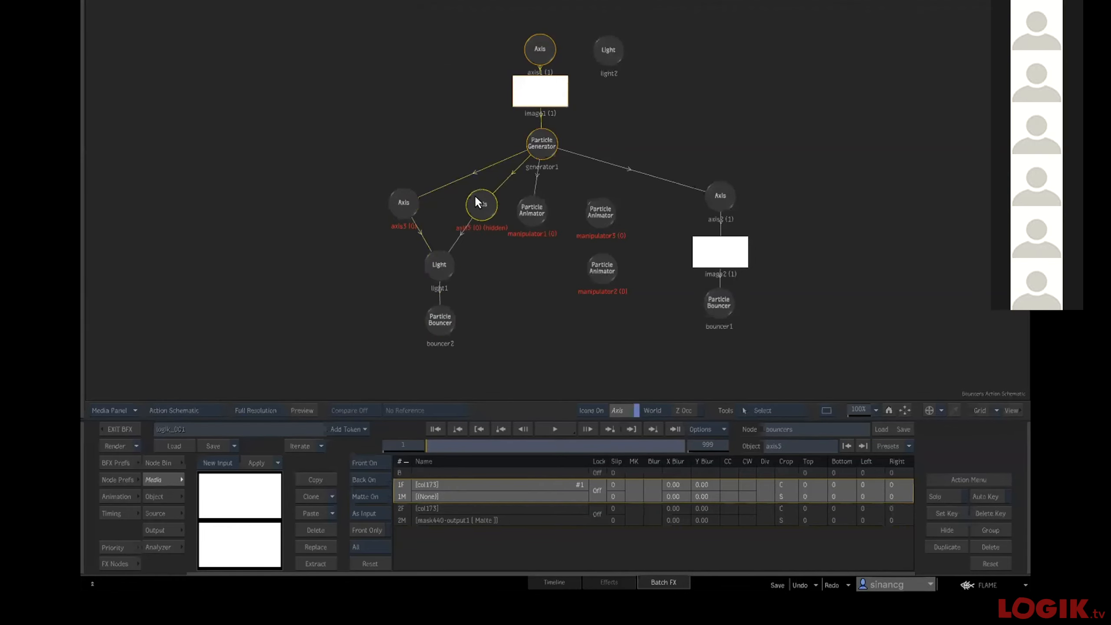
click(401, 196)
key(F4)
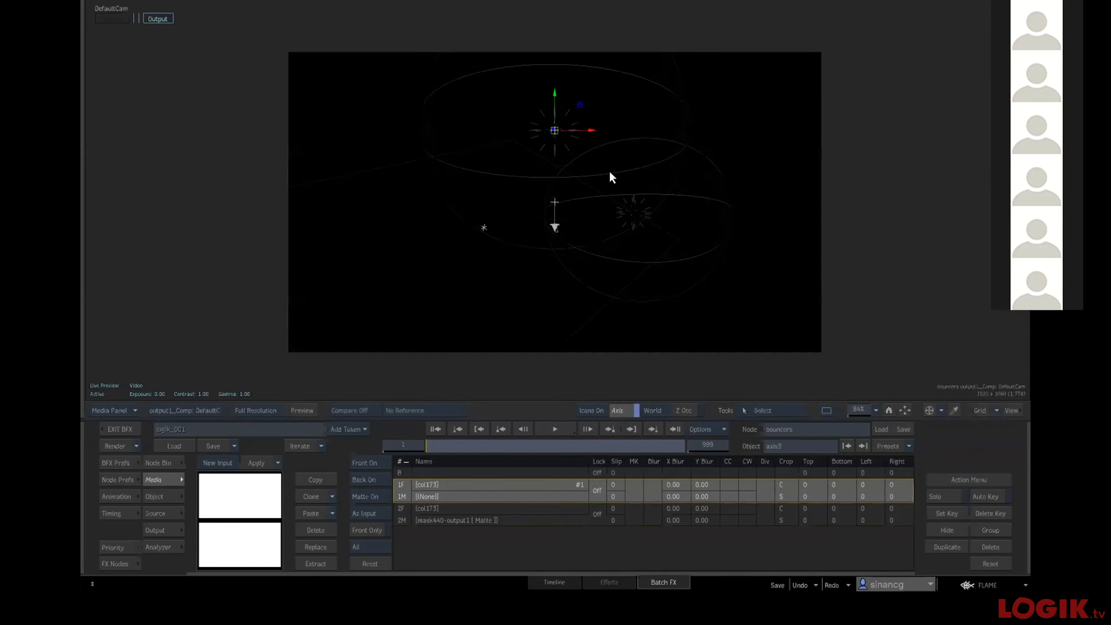
key(F4)
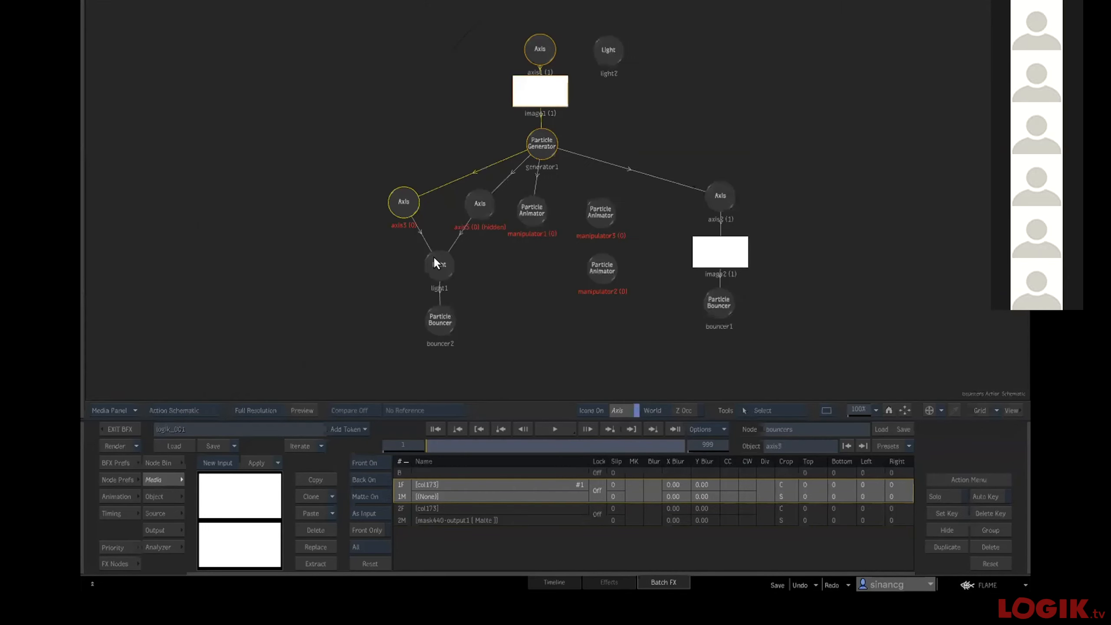
click(434, 318)
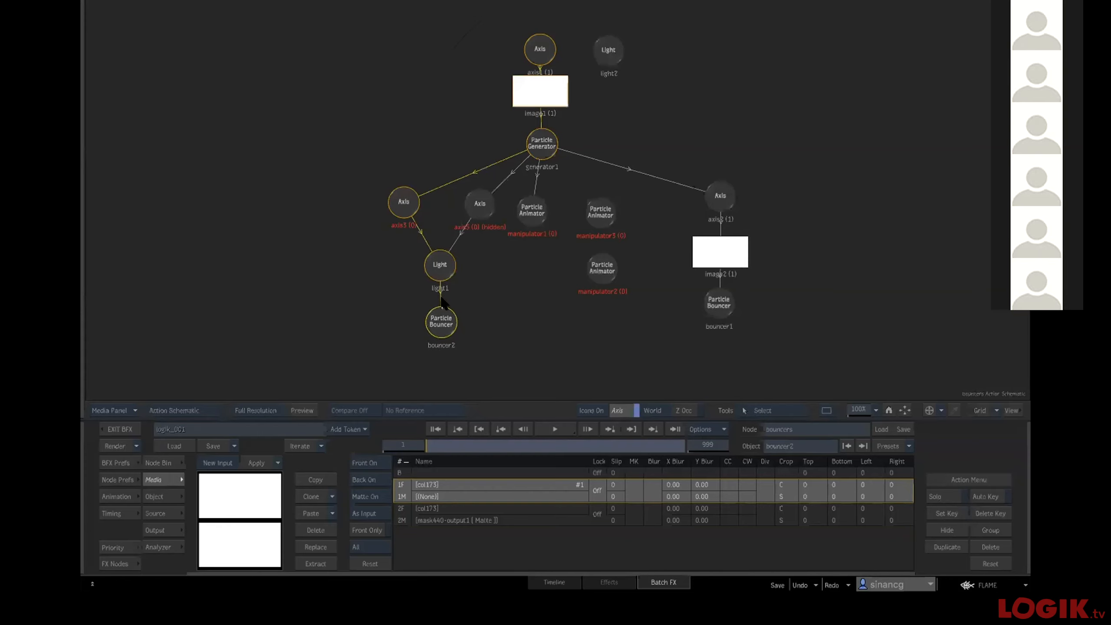
double_click(437, 316)
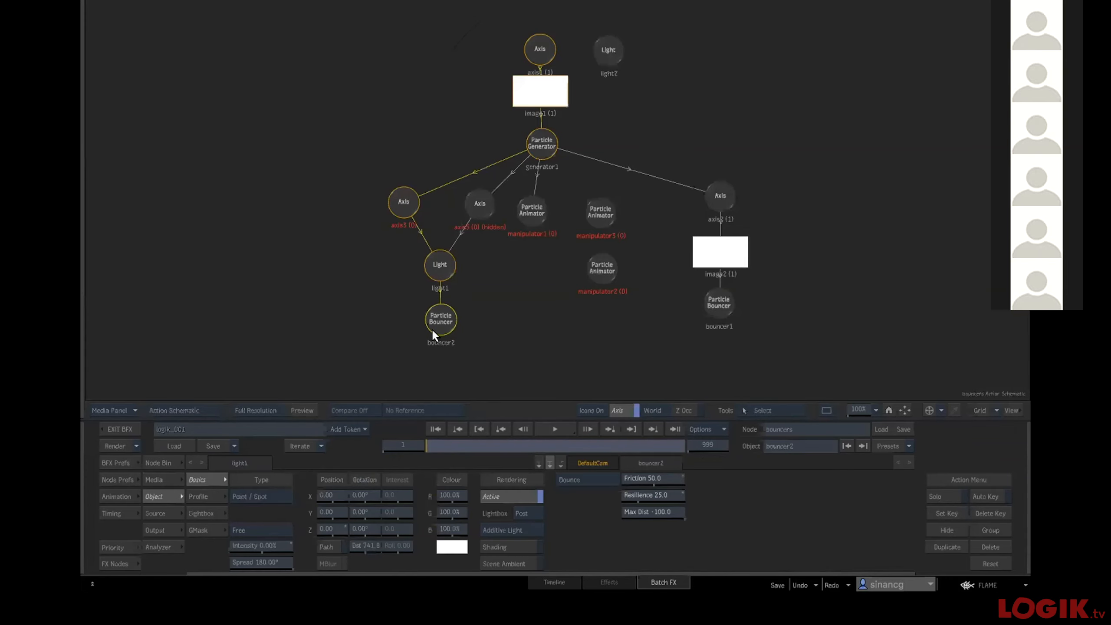
Set the proportional scale of the hidden axis5 to 126 and compare its bounce sphere with that of axis3.
click(468, 205)
click(474, 212)
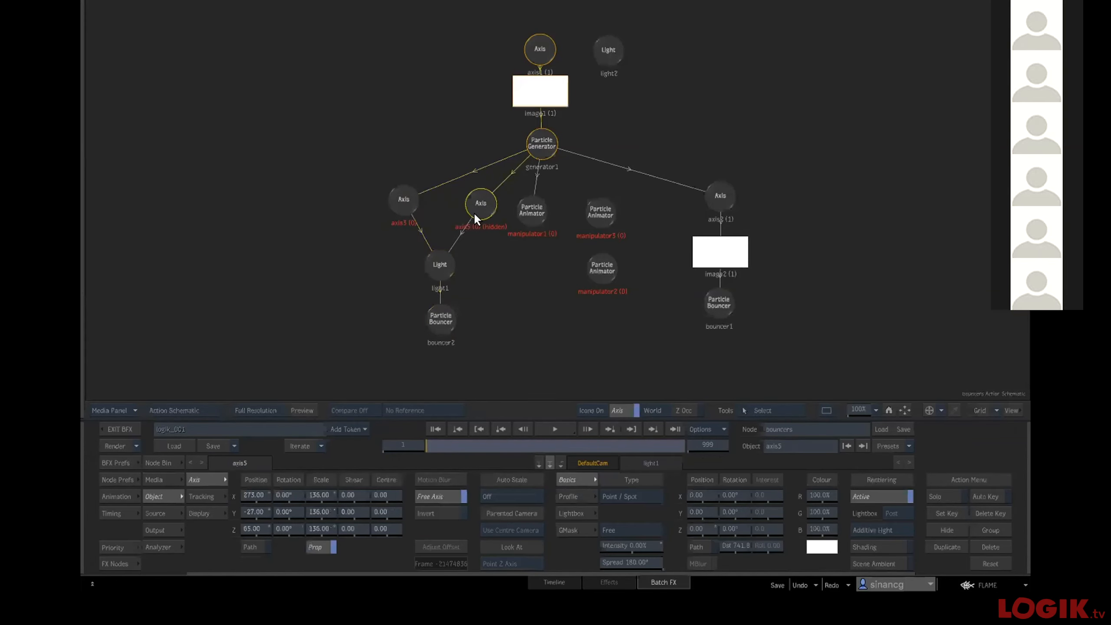
key(F4)
drag(319, 502, 315, 515)
key(Escape)
click(401, 203)
key(F4)
key(Escape)
Make room beside axis5 in the schematic and duplicate it with its links to the particle generator and light1.
drag(476, 193, 452, 196)
drag(536, 205, 504, 202)
click(457, 200)
key(ctrl+v)
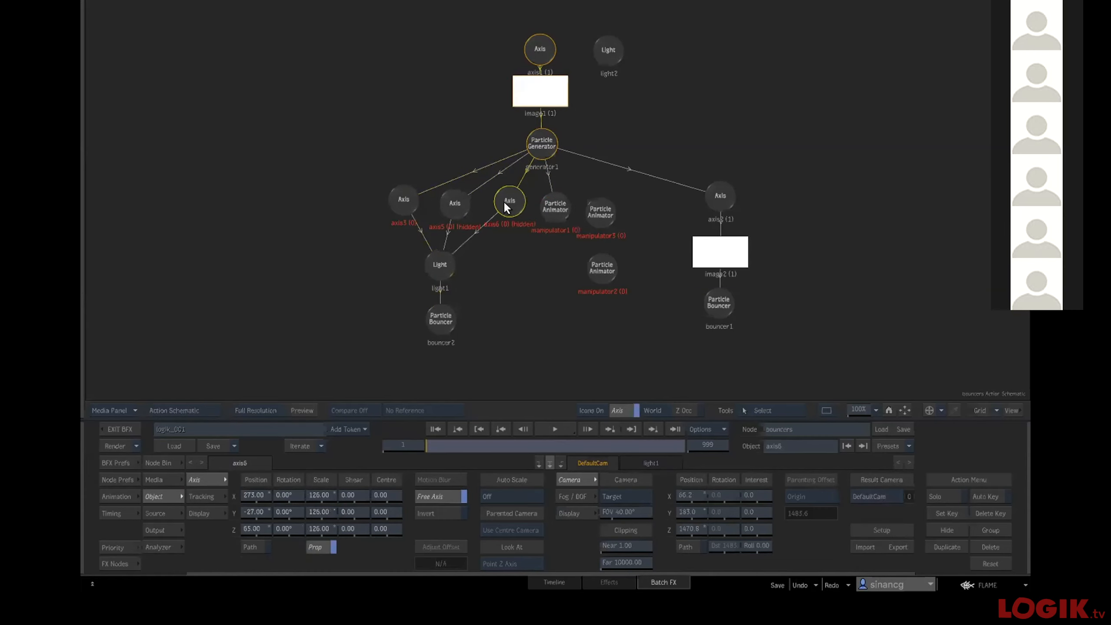
Scale down the duplicated axis, position it at X 81 and Z 543, and play the simulation to test the added bouncer.
key(F4)
drag(324, 500, 372, 514)
drag(247, 494, 221, 507)
click(557, 427)
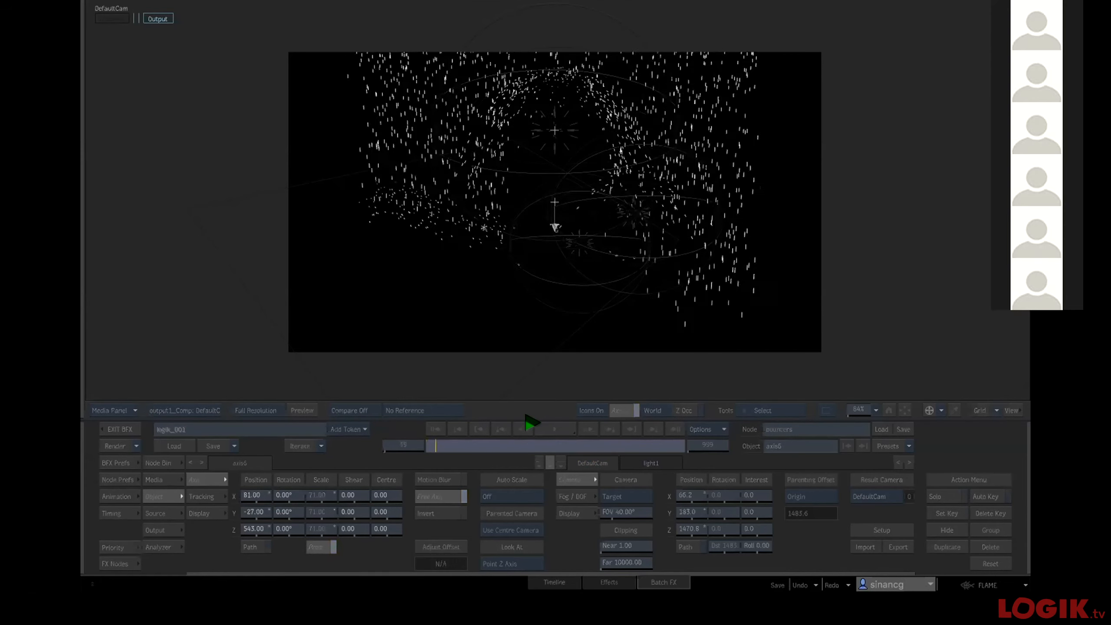
Orbit around the playing simulation to inspect how particles bounce off the axis spheres and the tilted surface.
key(o)
drag(567, 180, 557, 213)
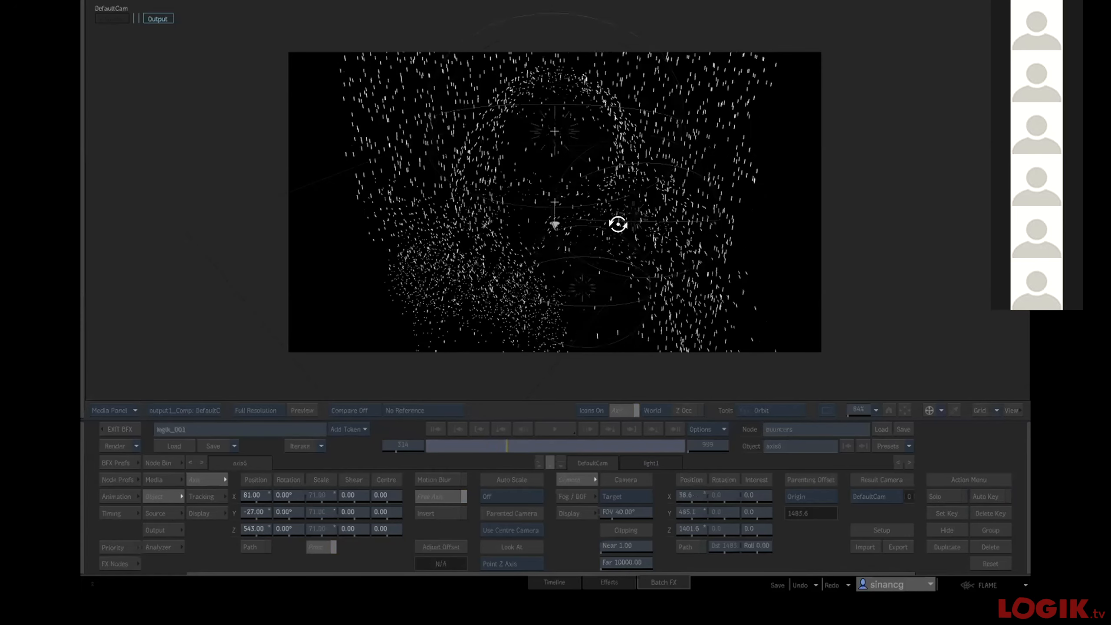
drag(622, 241, 499, 260)
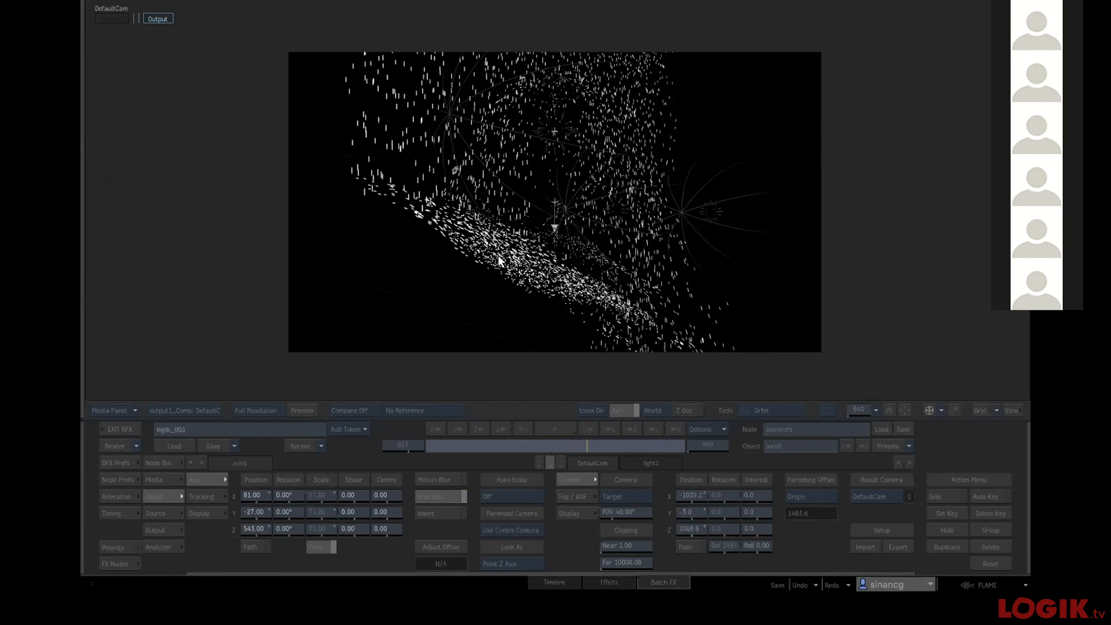
click(526, 222)
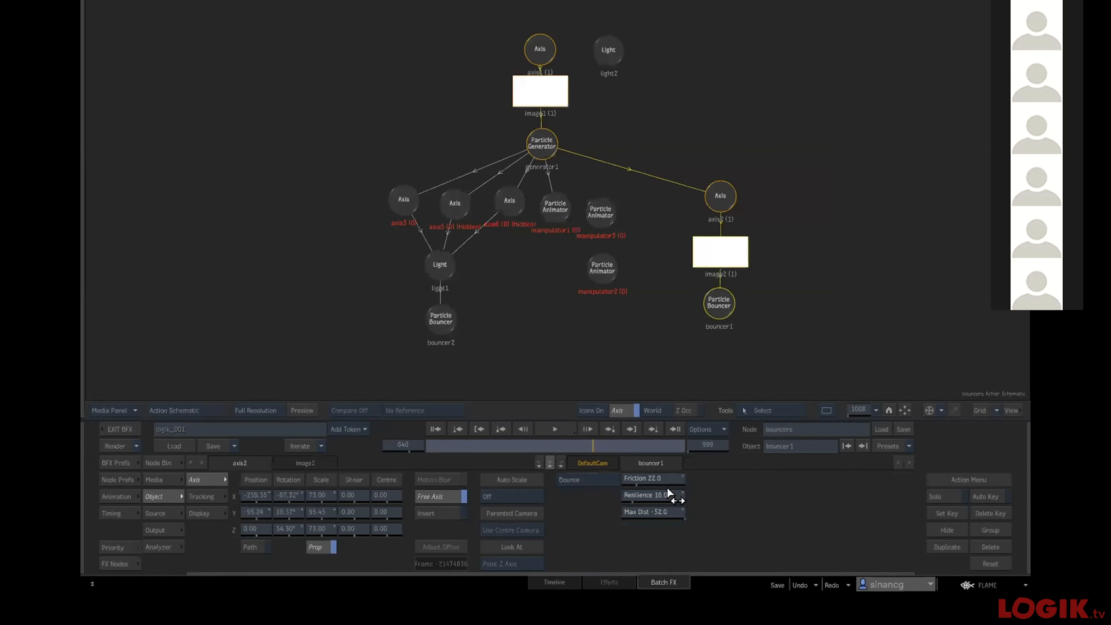
View the output and play the simulation again to check how particles bounce off bouncer1's surface.
key(F4)
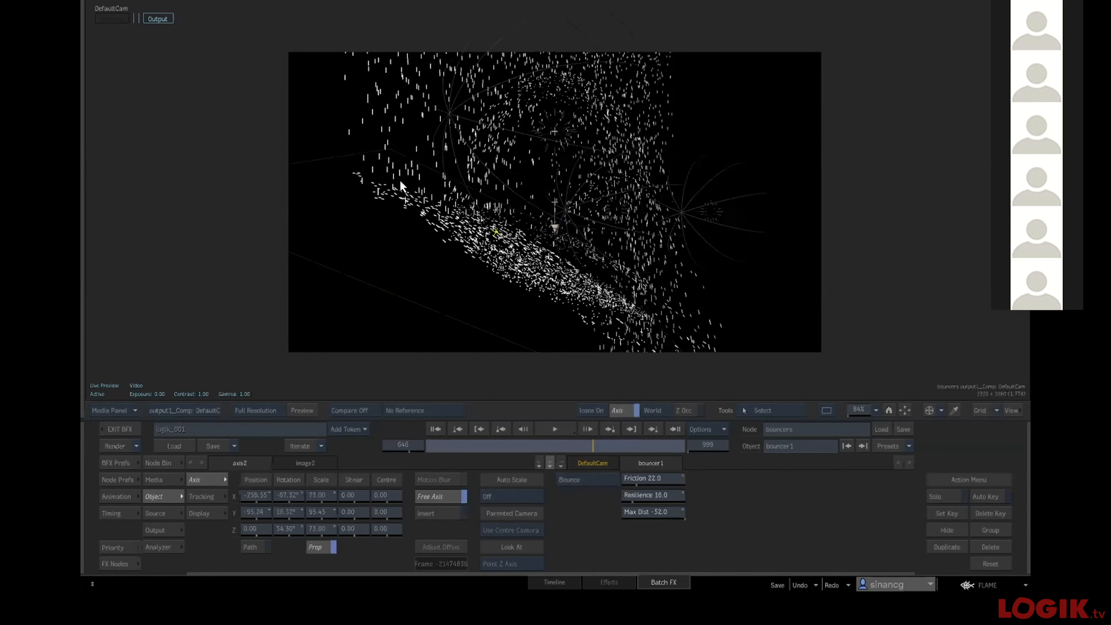
click(562, 426)
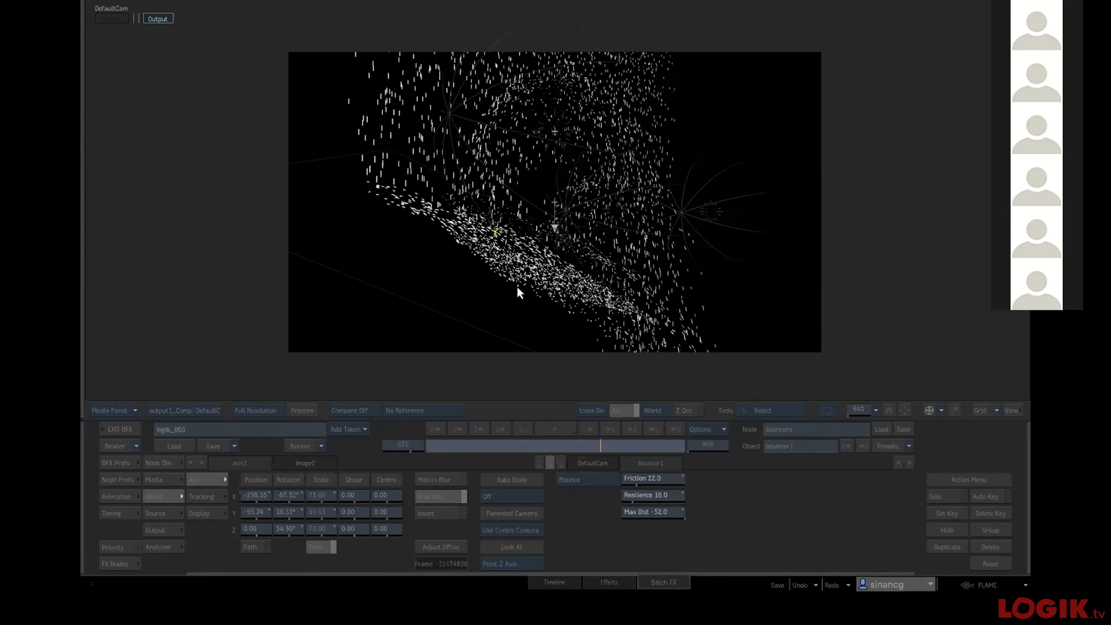
click(553, 307)
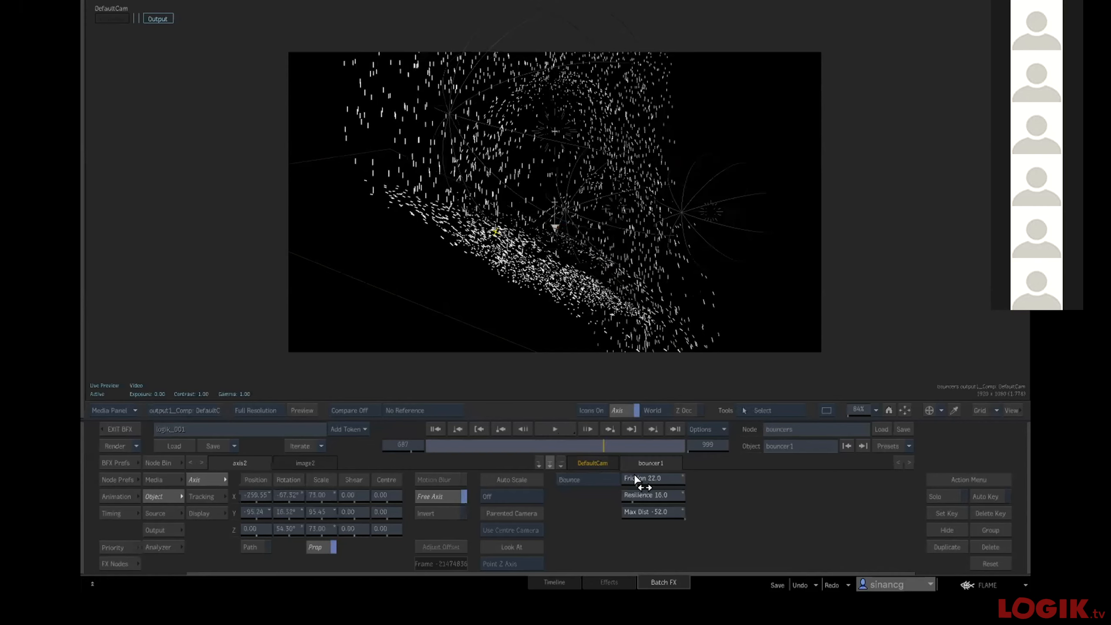
Apply media 2, col173 with the mask440 matte, to the image2 surface that feeds bouncer1.
key(F4)
click(712, 254)
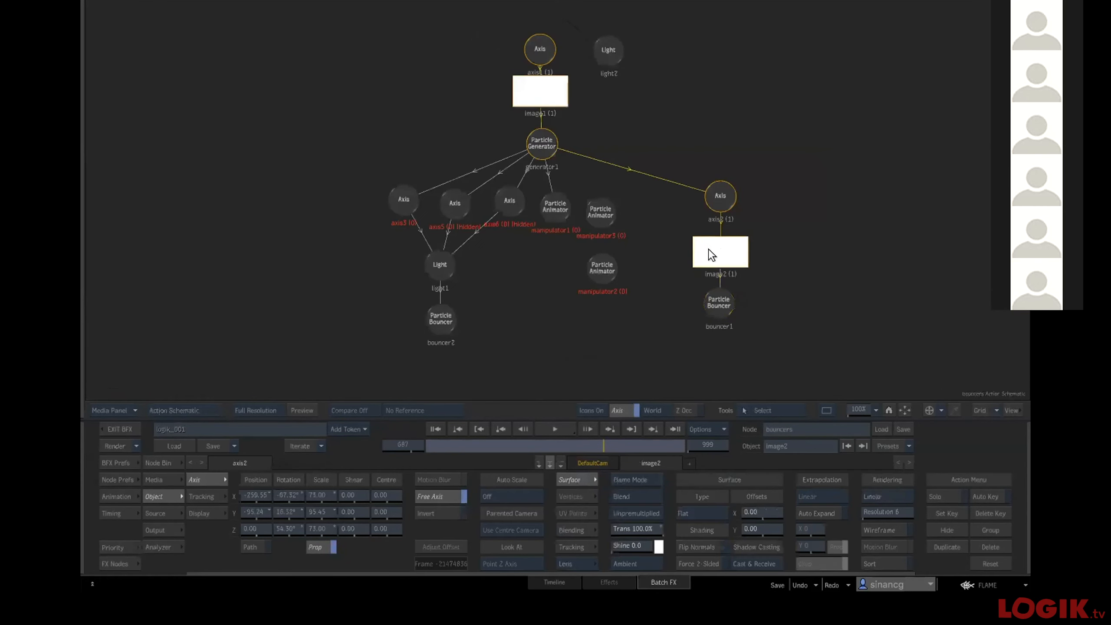
drag(716, 247, 713, 250)
drag(715, 296, 715, 300)
click(715, 249)
click(154, 479)
click(395, 520)
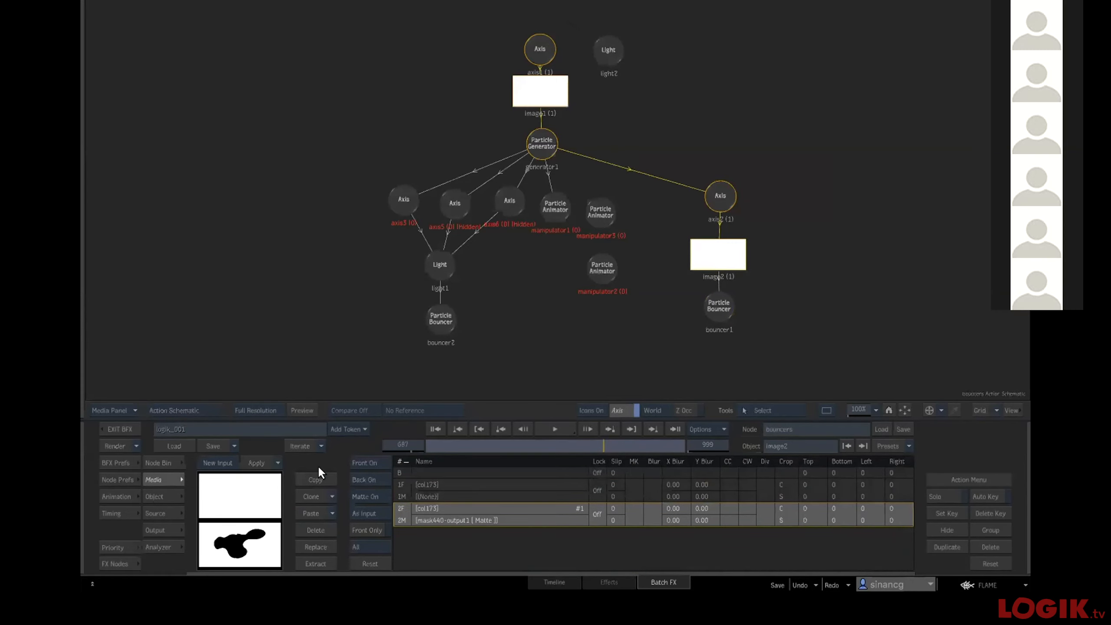
click(251, 462)
Play the simulation from the first frame and orbit around the masked surface to examine its bounce area.
key(F4)
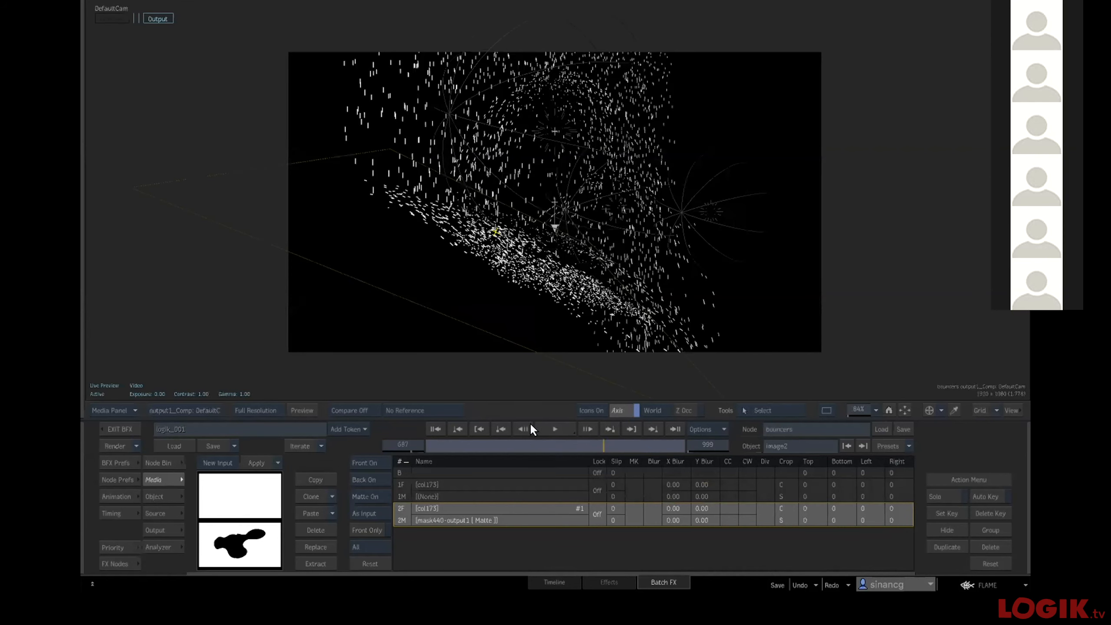
click(432, 425)
click(541, 426)
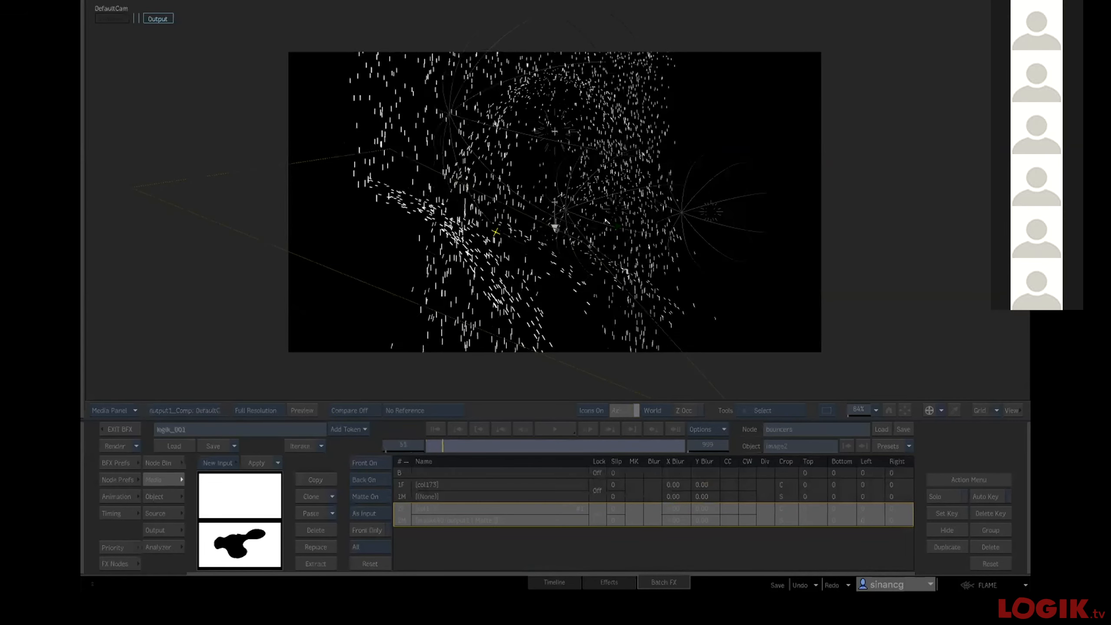
key(o)
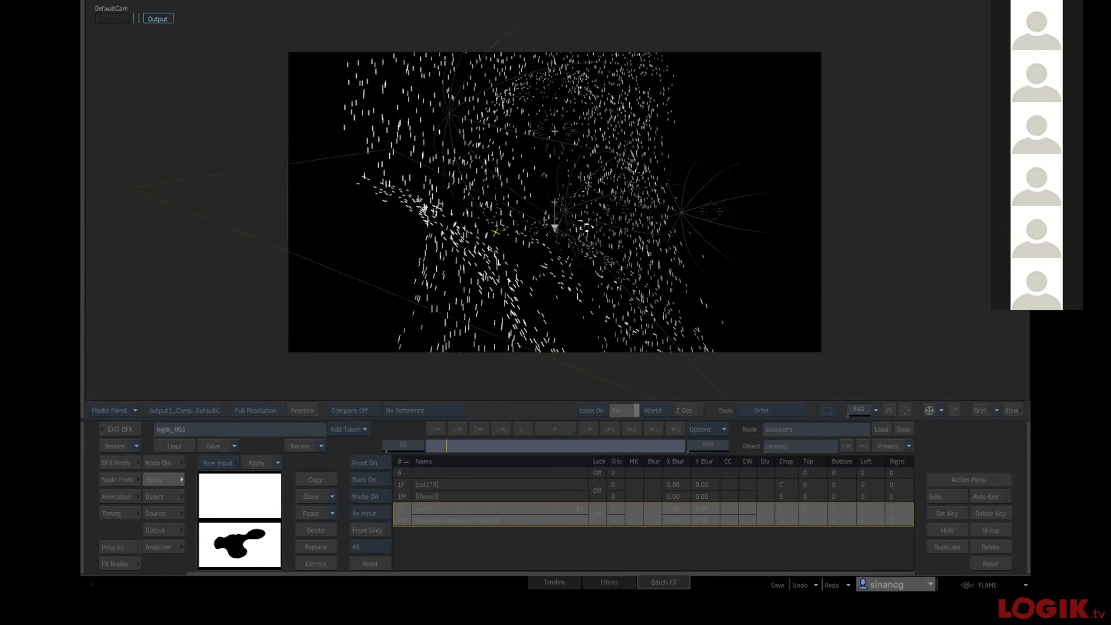
drag(570, 202, 640, 231)
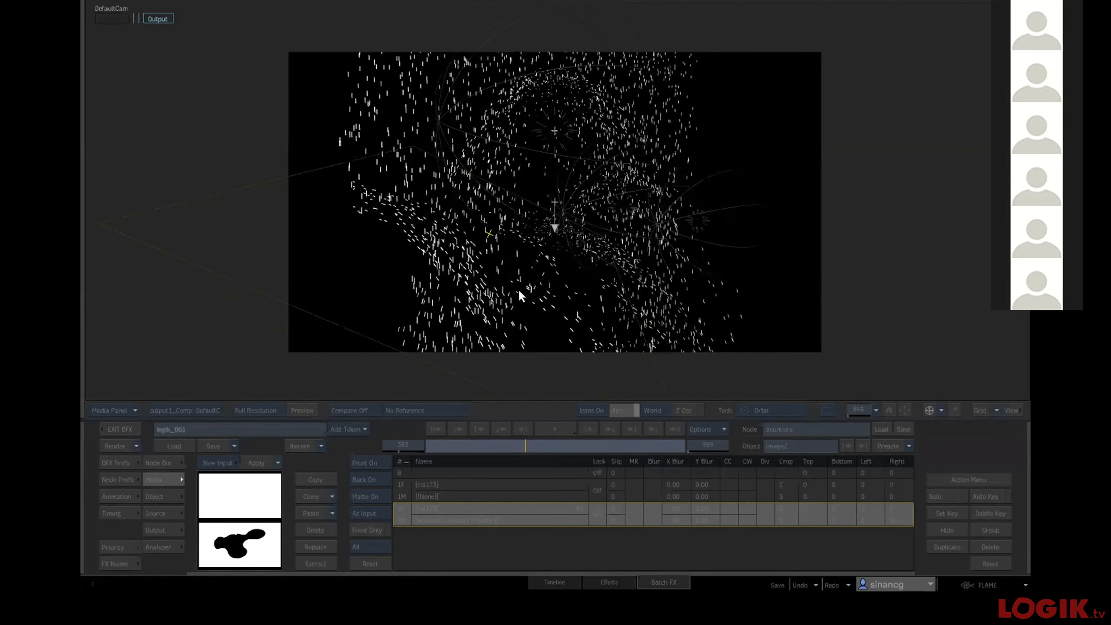
click(612, 201)
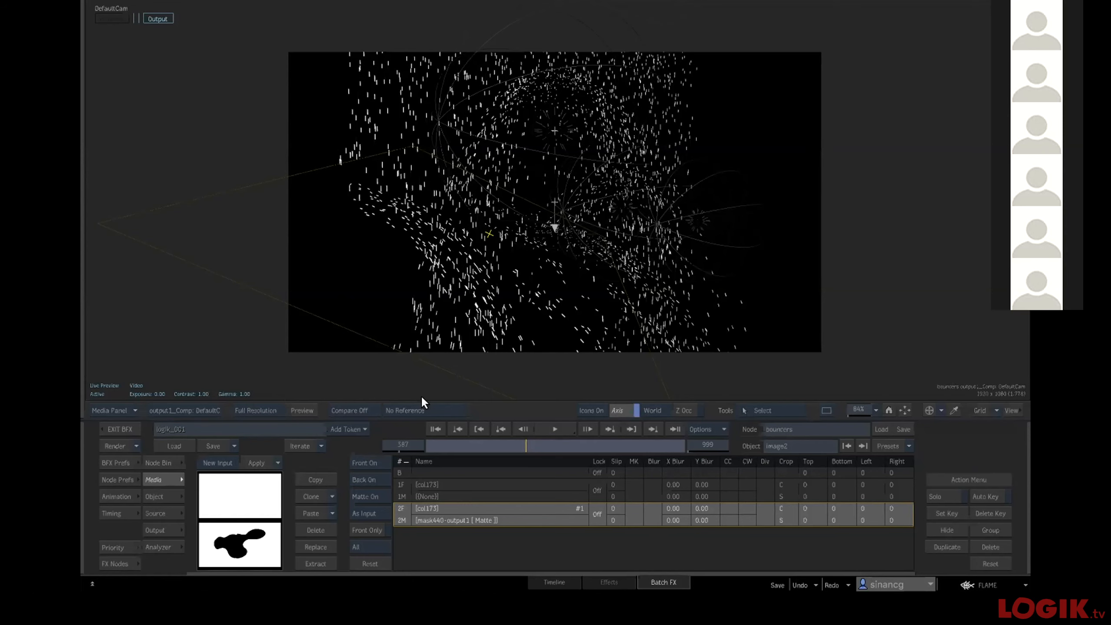
Return to the first frame and replay the bouncer simulation with the masked surface.
click(435, 429)
drag(431, 439, 447, 414)
click(433, 435)
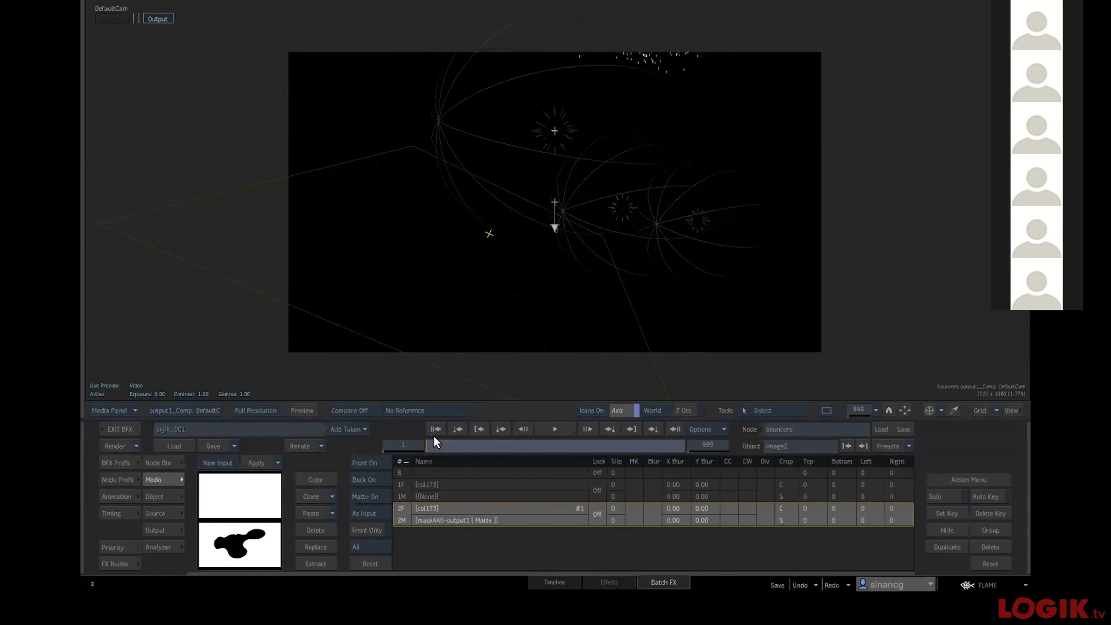
click(556, 427)
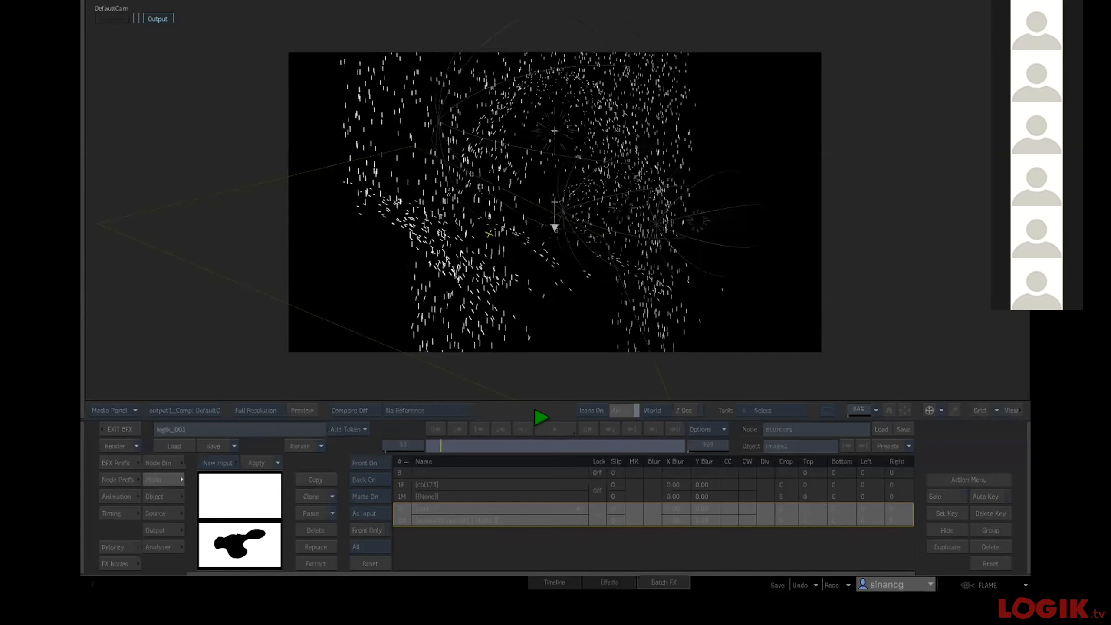
click(556, 423)
Leave the bouncers Action, open effervescent_tablet and play its particle simulation from the first frame.
key(Escape)
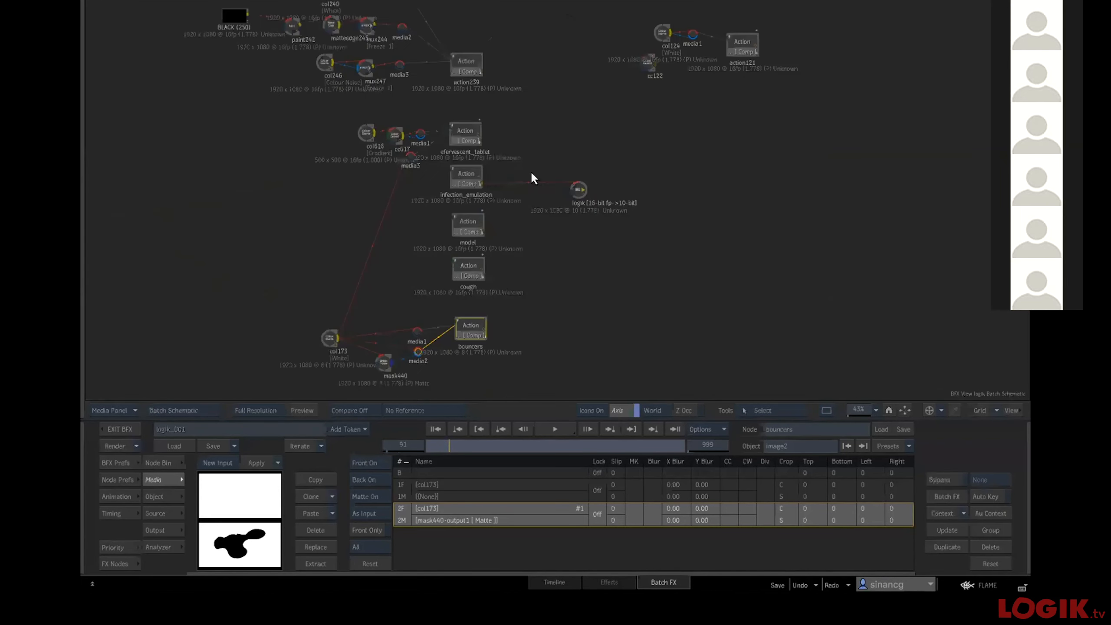
click(463, 132)
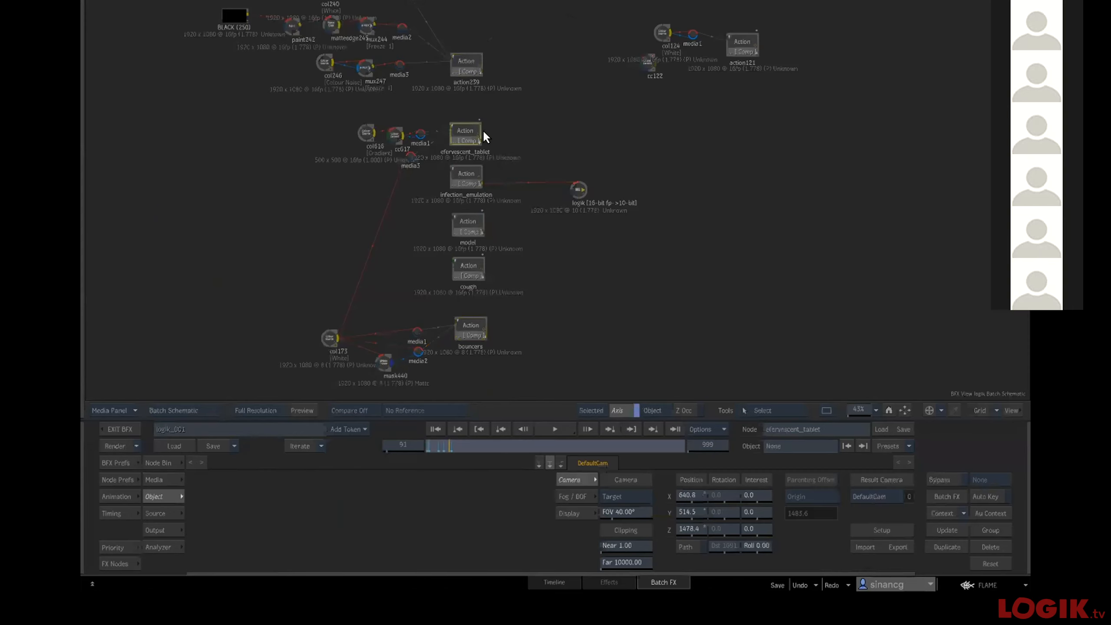
key(Escape)
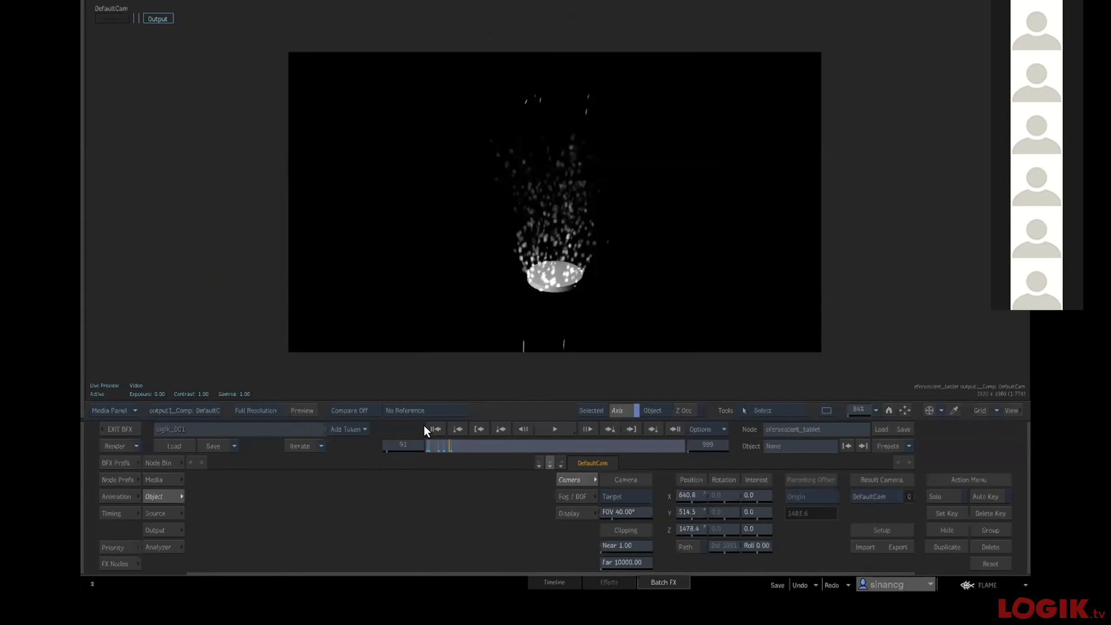
click(435, 428)
click(554, 428)
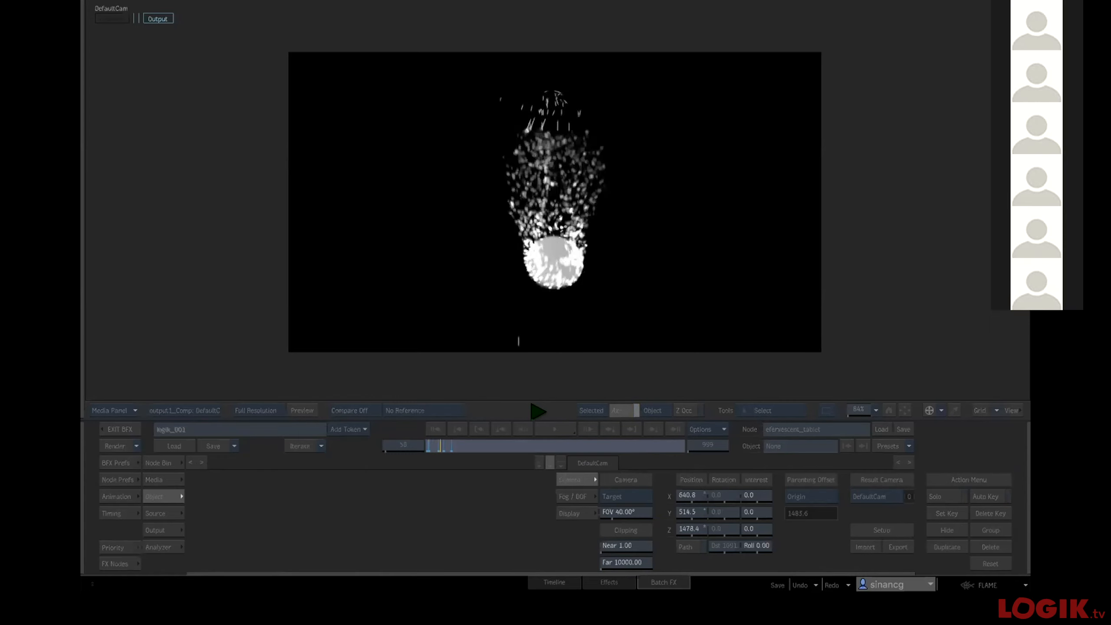
click(535, 418)
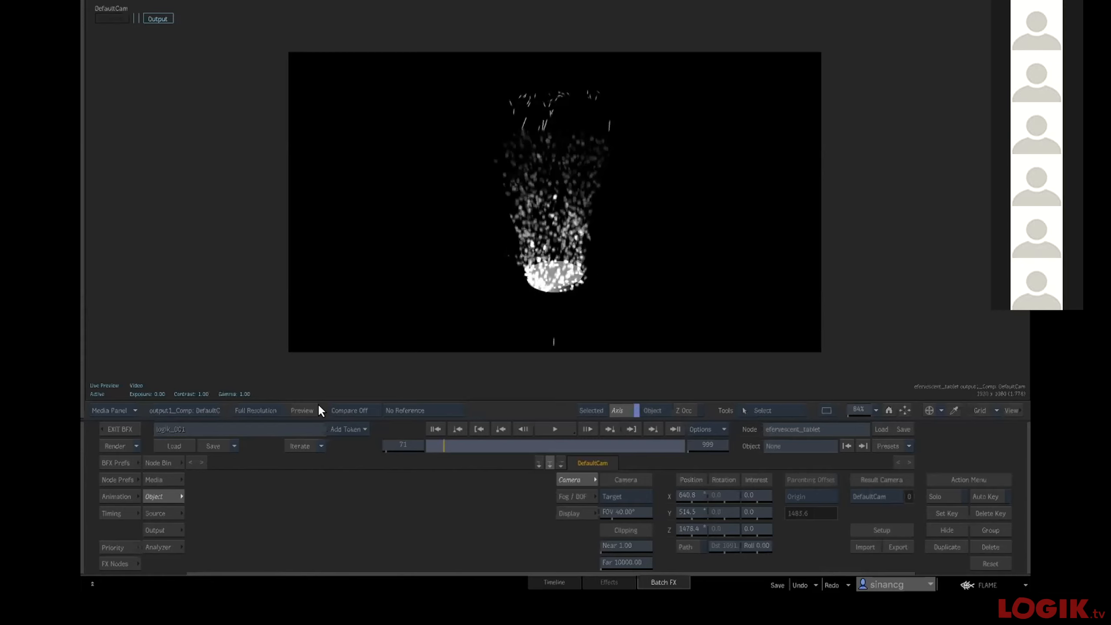
Browse the TurbulenceFunctions folder as a list for animator3's function, and close the browser without loading anything.
key(F8)
click(743, 194)
key(F4)
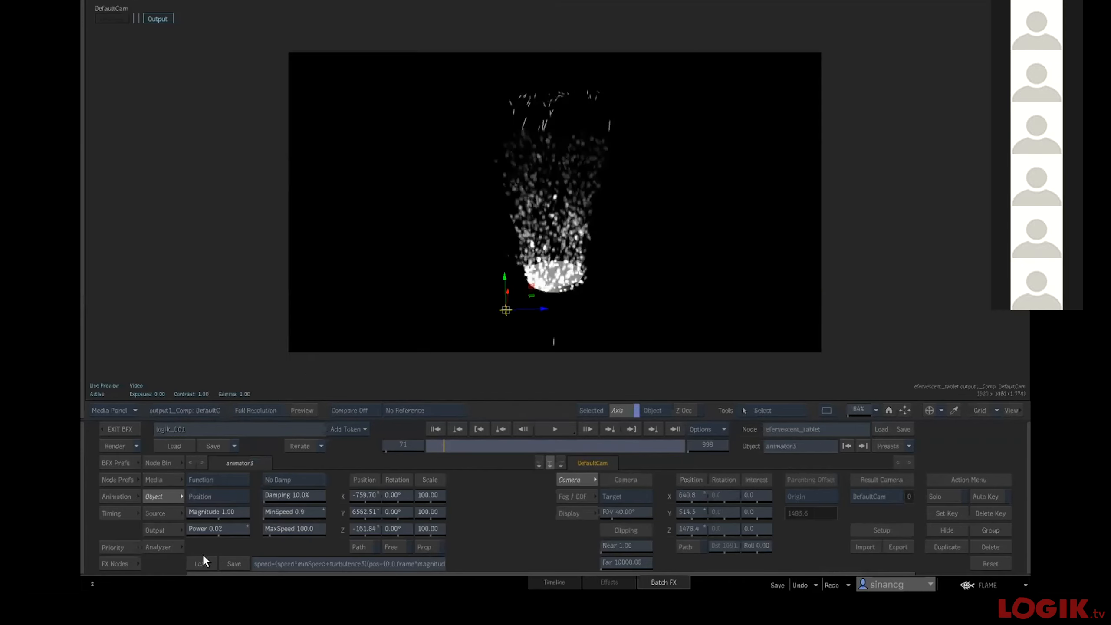
click(203, 558)
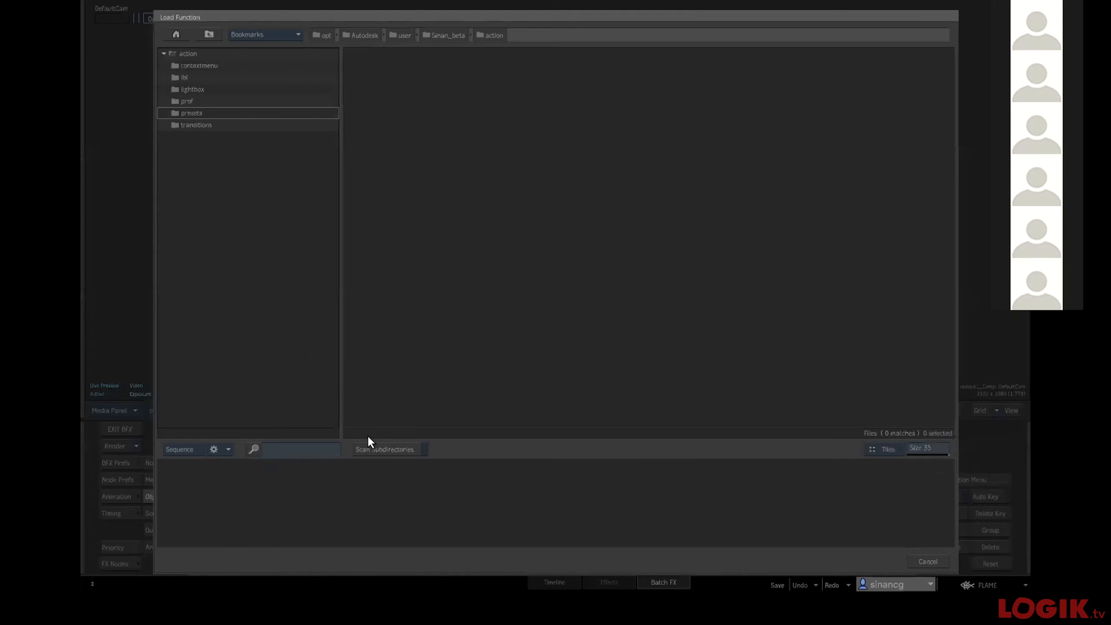
click(276, 33)
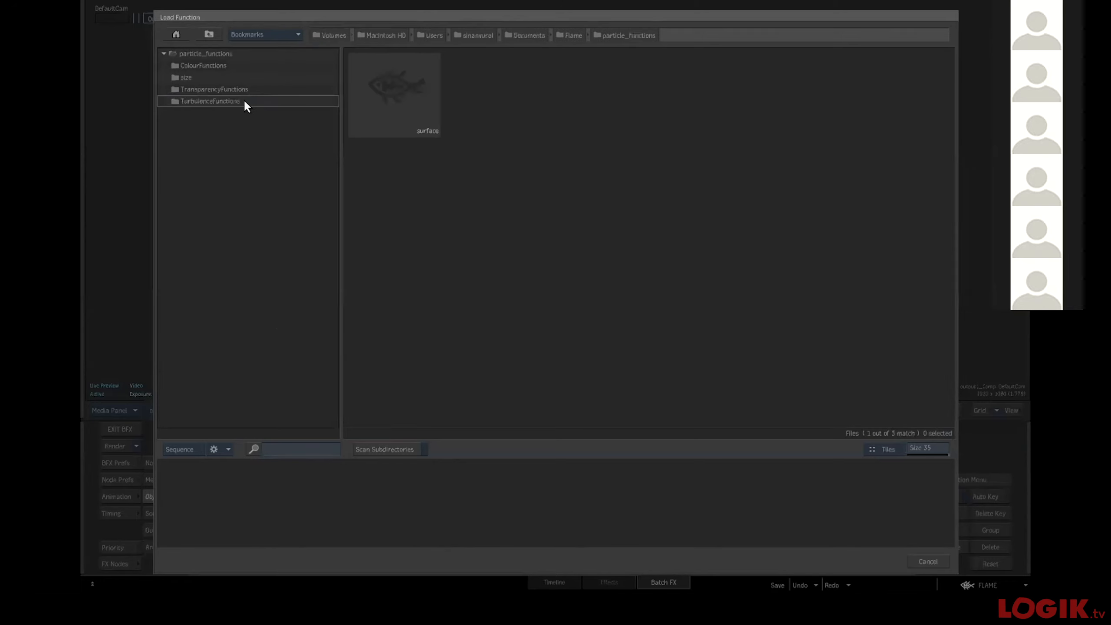
double_click(234, 101)
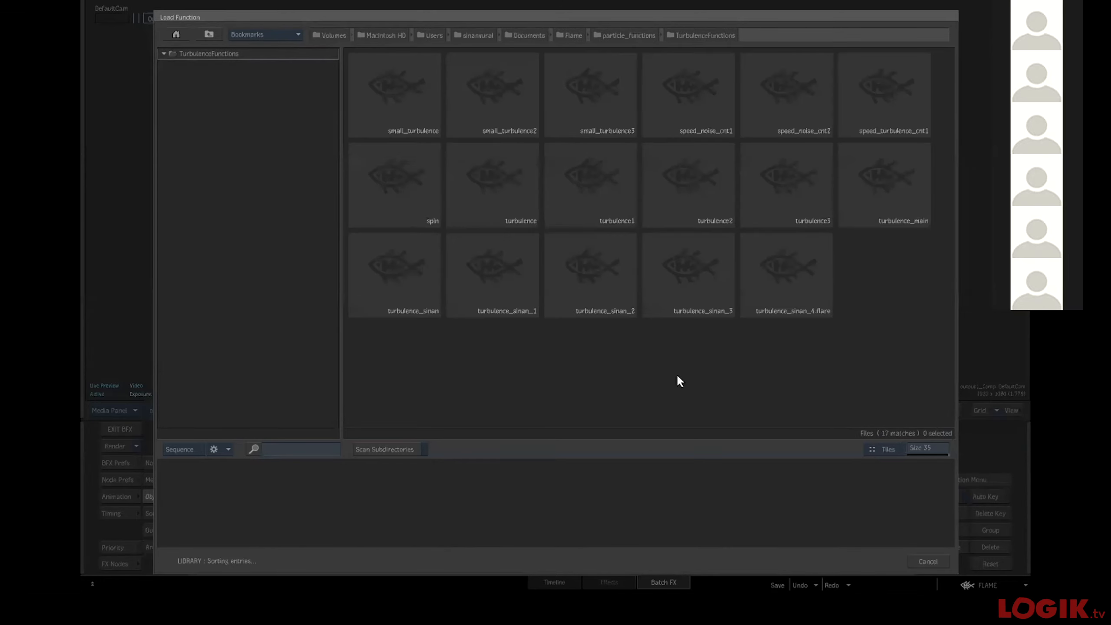
click(876, 446)
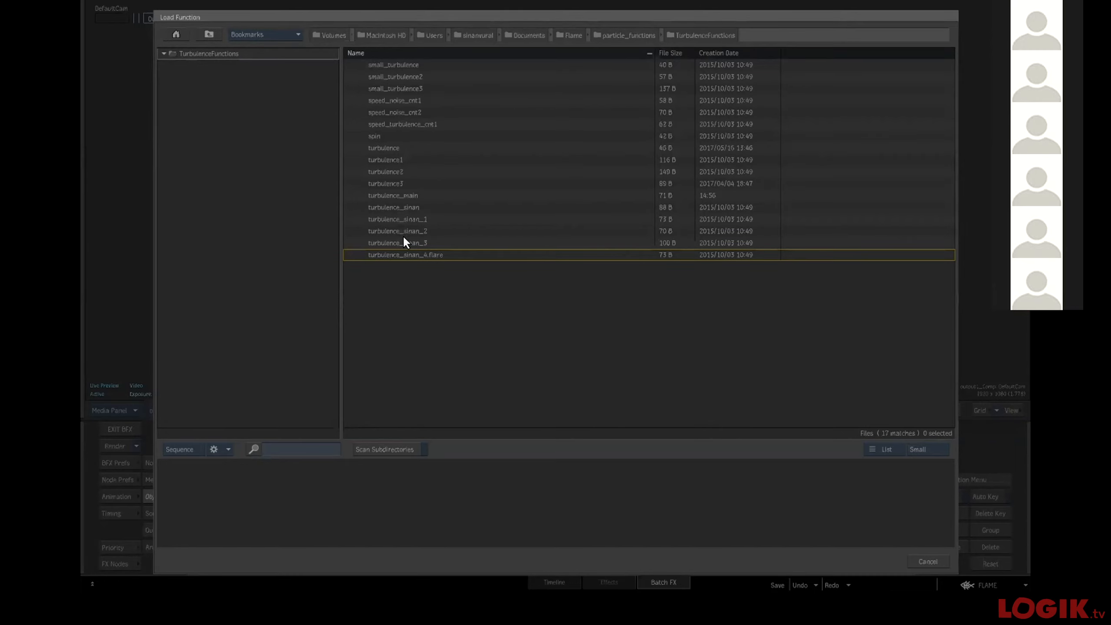
click(923, 562)
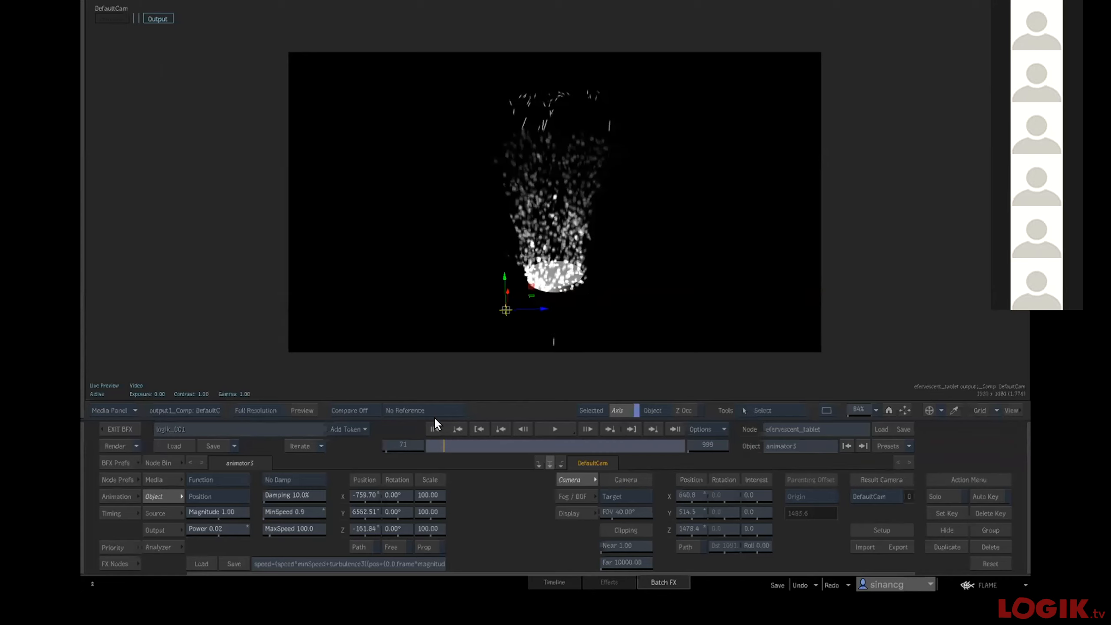
Play the effervescent tablet simulation from the start once more and return to the batch schematic.
click(435, 427)
click(552, 427)
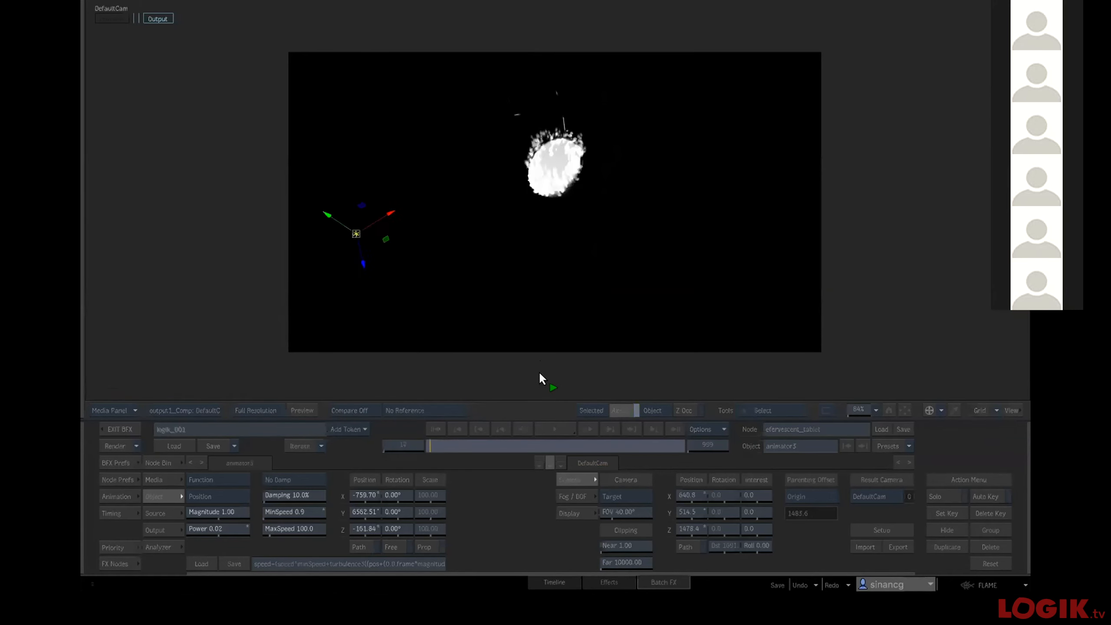
key(Escape)
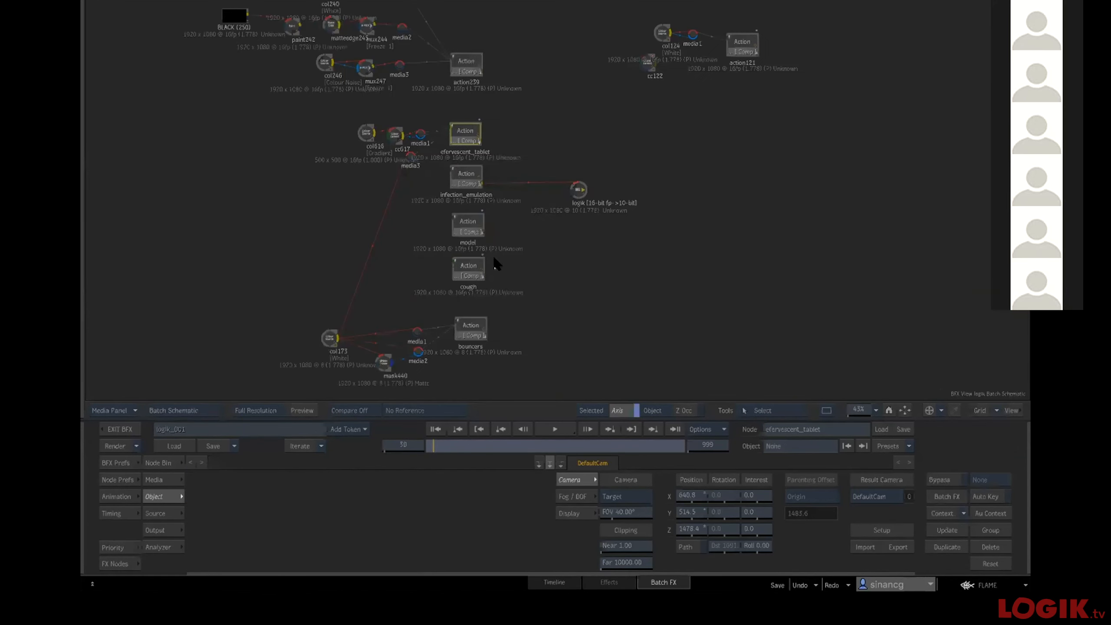
Open the action239 node from the batch schematic and return its timeline to the first frame.
drag(468, 331, 468, 338)
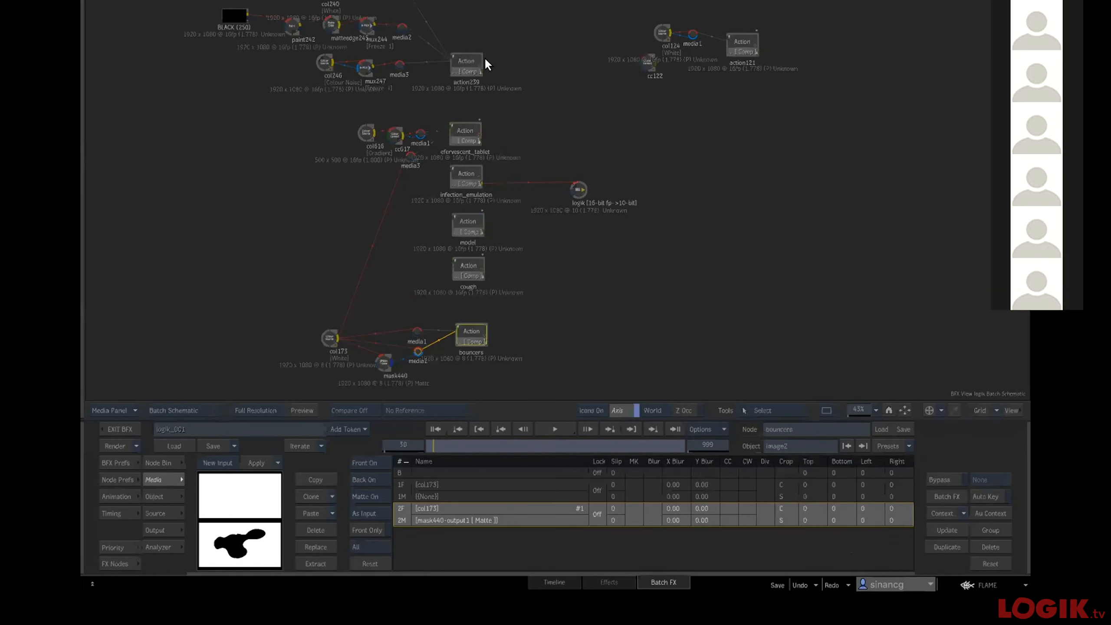
click(463, 60)
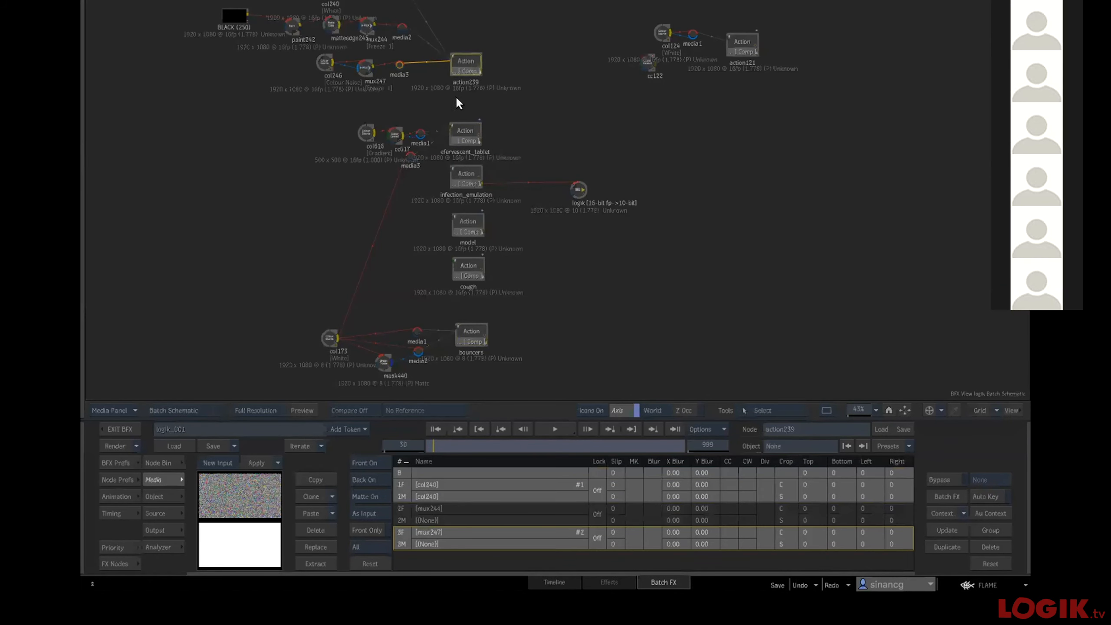
double_click(475, 74)
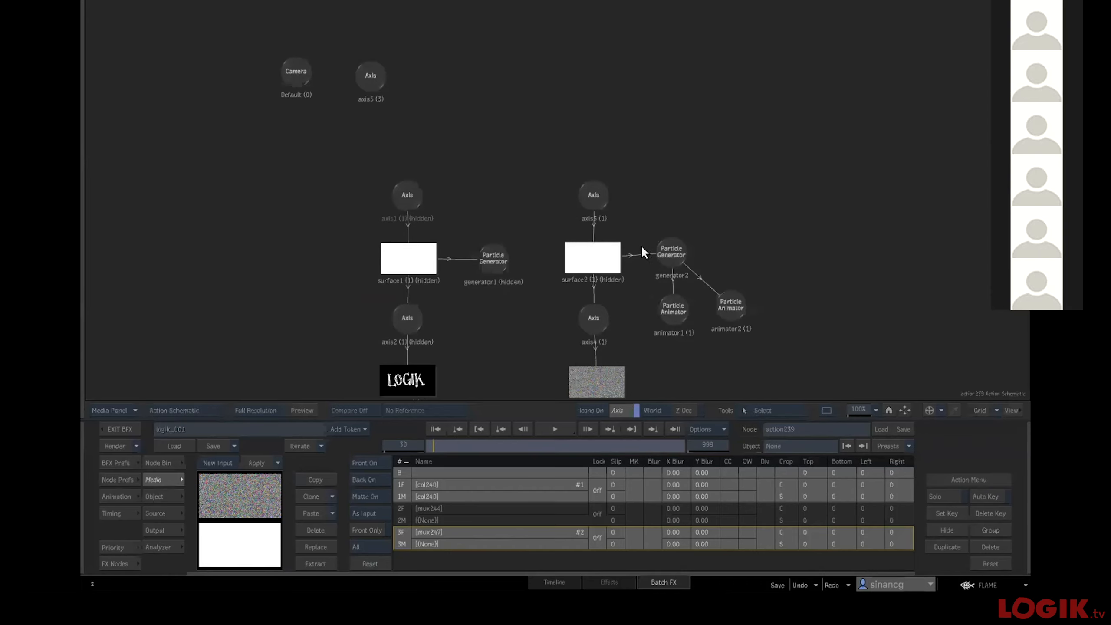
key(F4)
click(439, 427)
key(Escape)
Hide axis3 with its surface, displacement and particle nodes, make media 1 (col240) current and view the output.
drag(747, 204, 620, 171)
drag(476, 162, 469, 161)
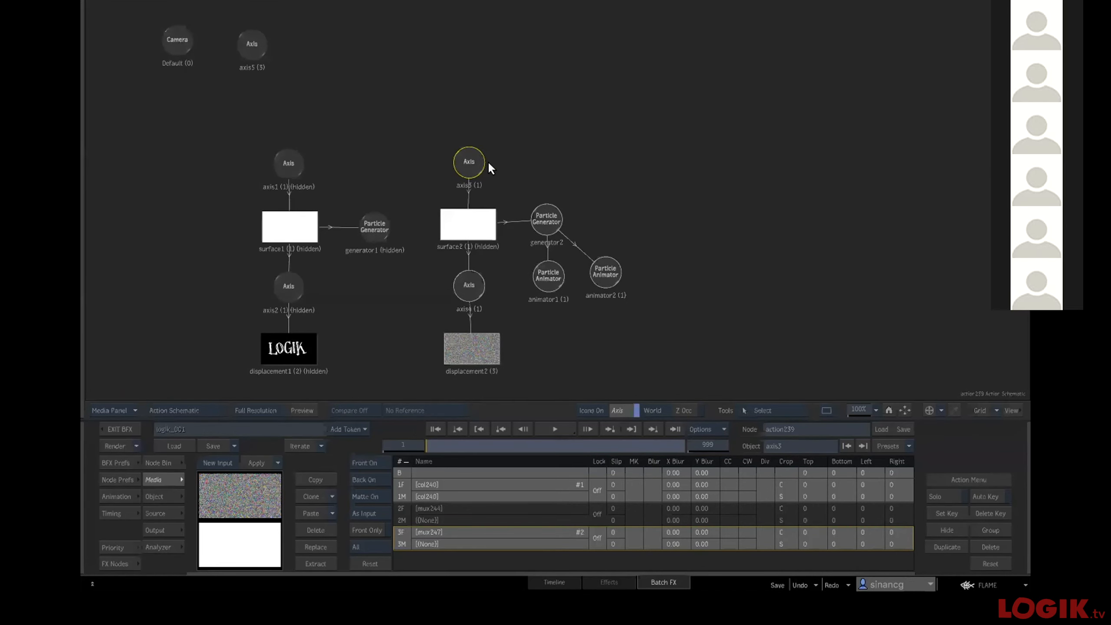
key(h)
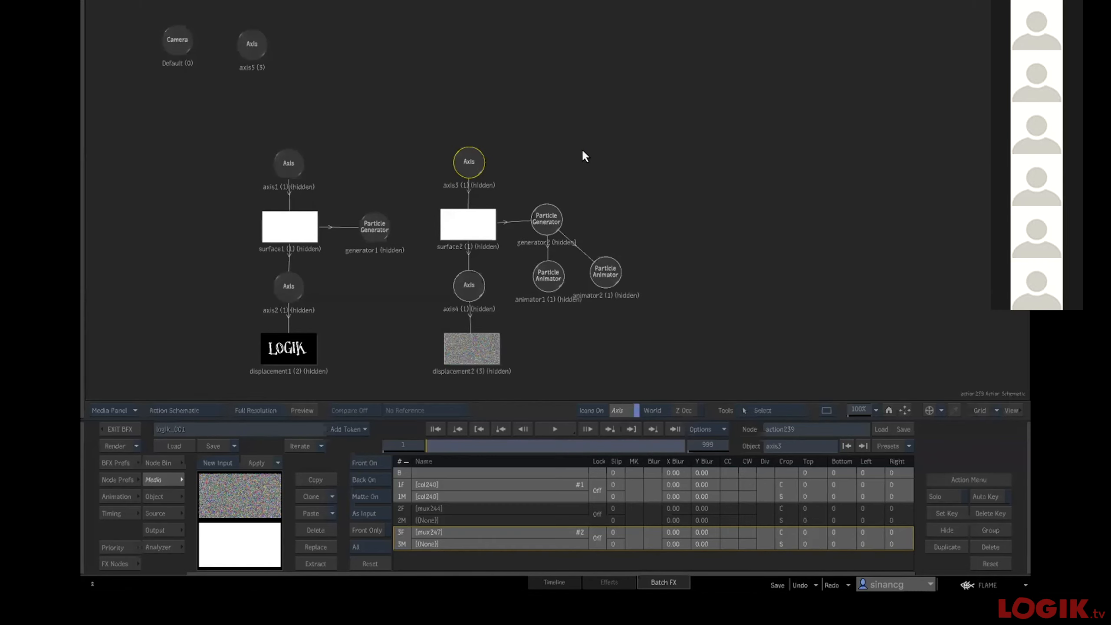
drag(761, 201, 628, 185)
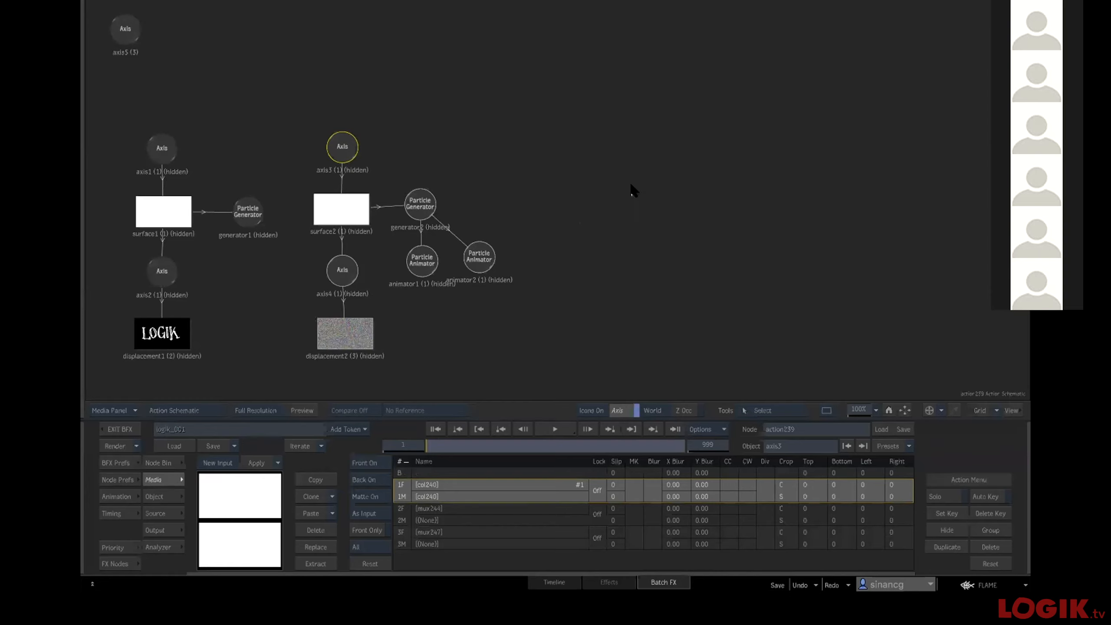
key(F4)
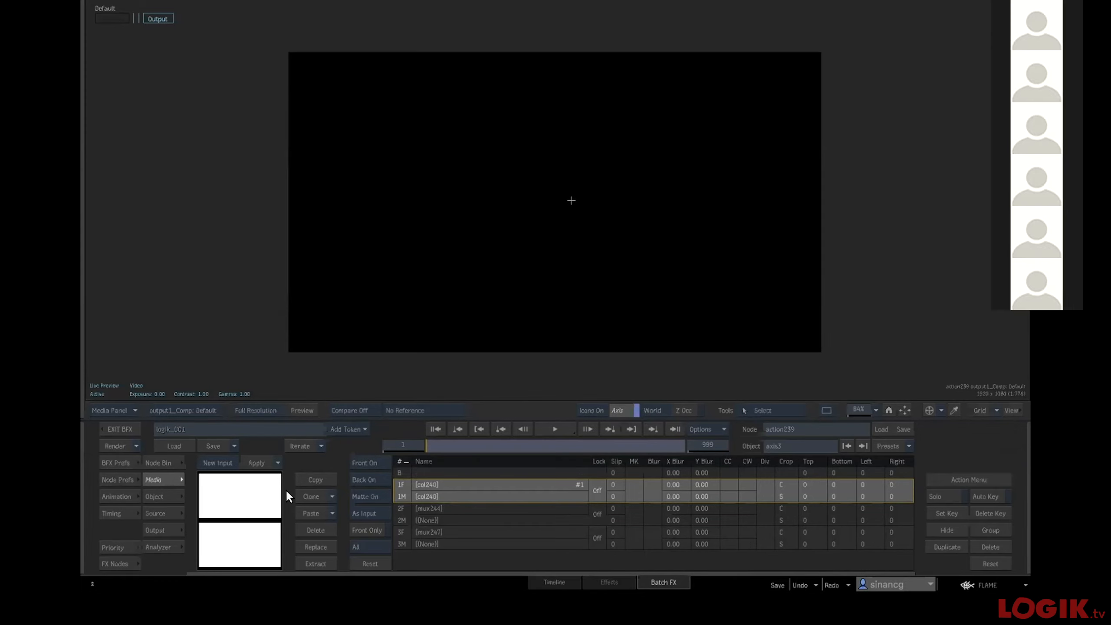
Add a surface with its own axis from media 1 (col240) and place it in the empty area beside the generator2 tree.
double_click(232, 488)
key(F4)
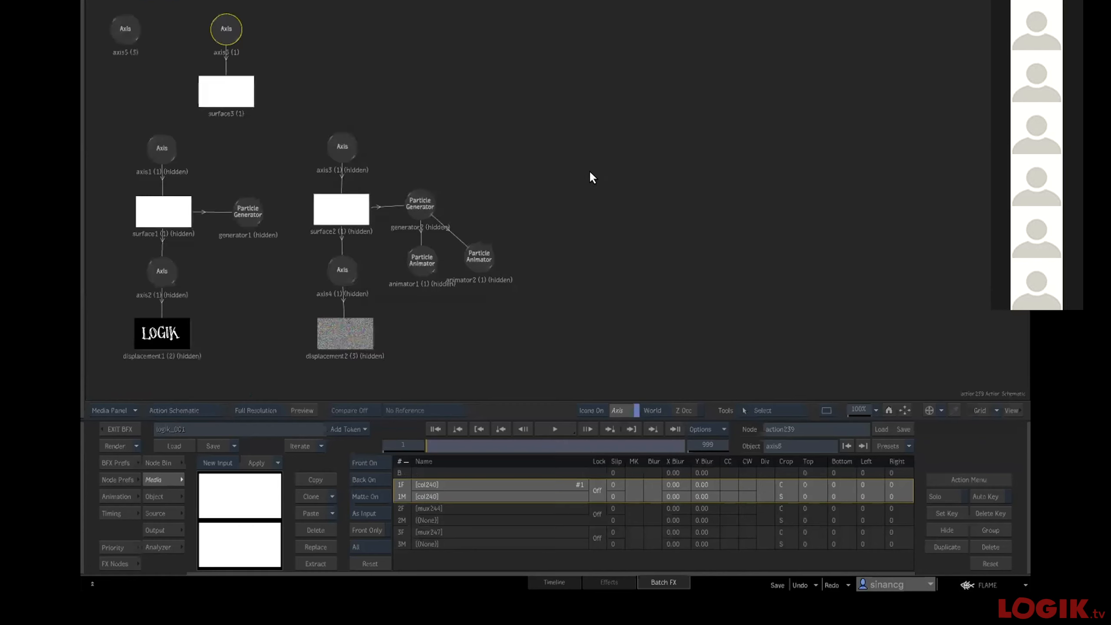
drag(223, 21, 625, 142)
key(F4)
key(Escape)
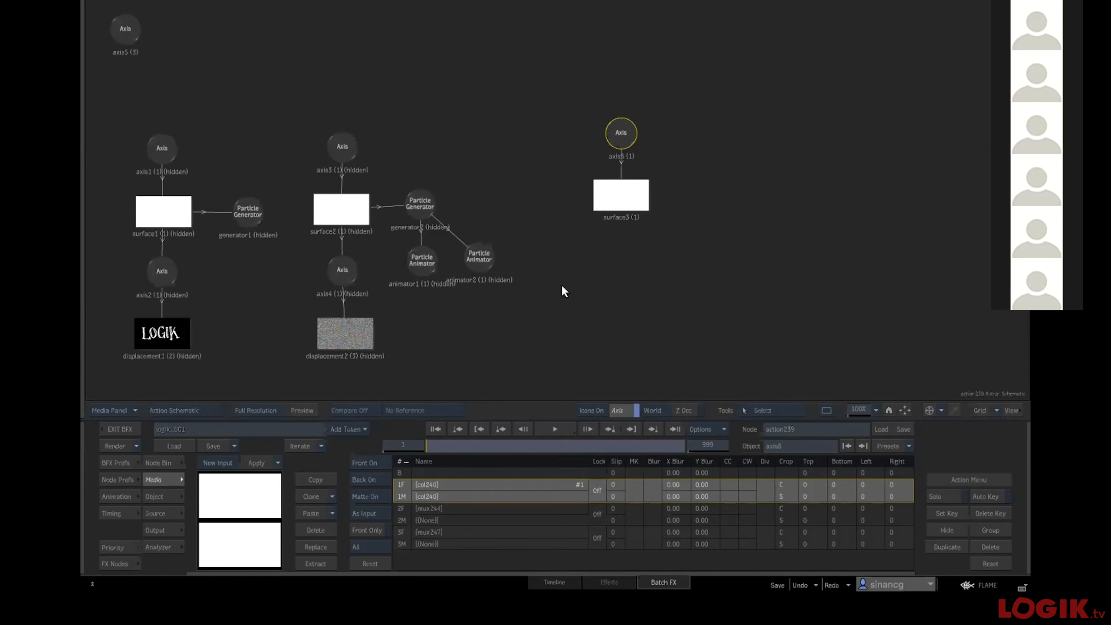
Scale the new surface's axis6 proportionally to 46.
double_click(615, 128)
key(F4)
drag(318, 511, 295, 508)
Make media 3 (mux247) current and attach a Displace Map to surface3.
click(172, 481)
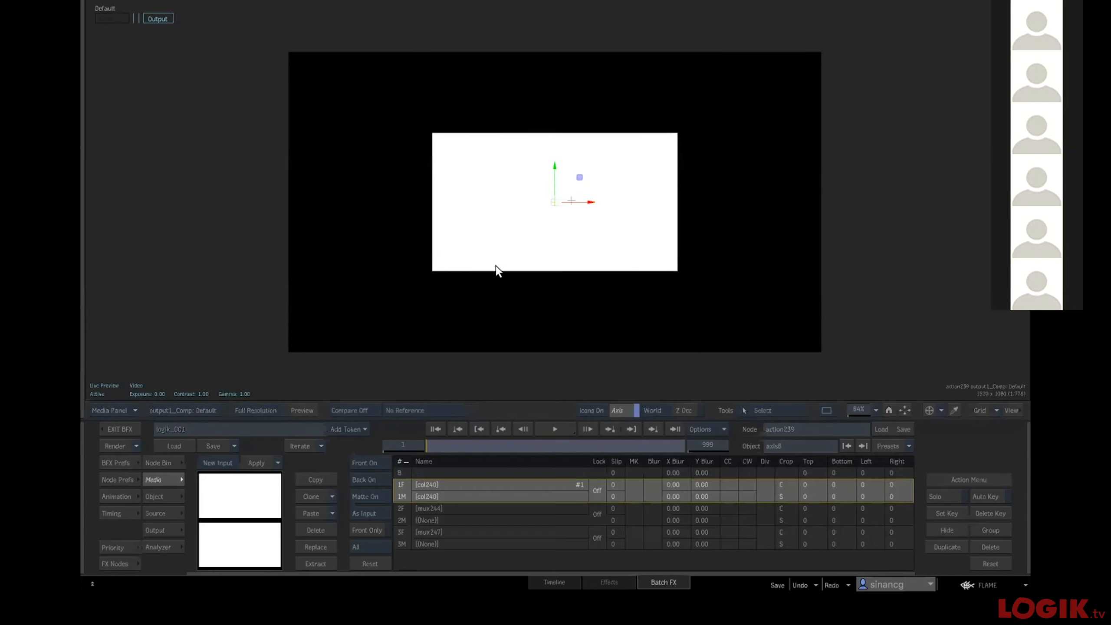
click(399, 524)
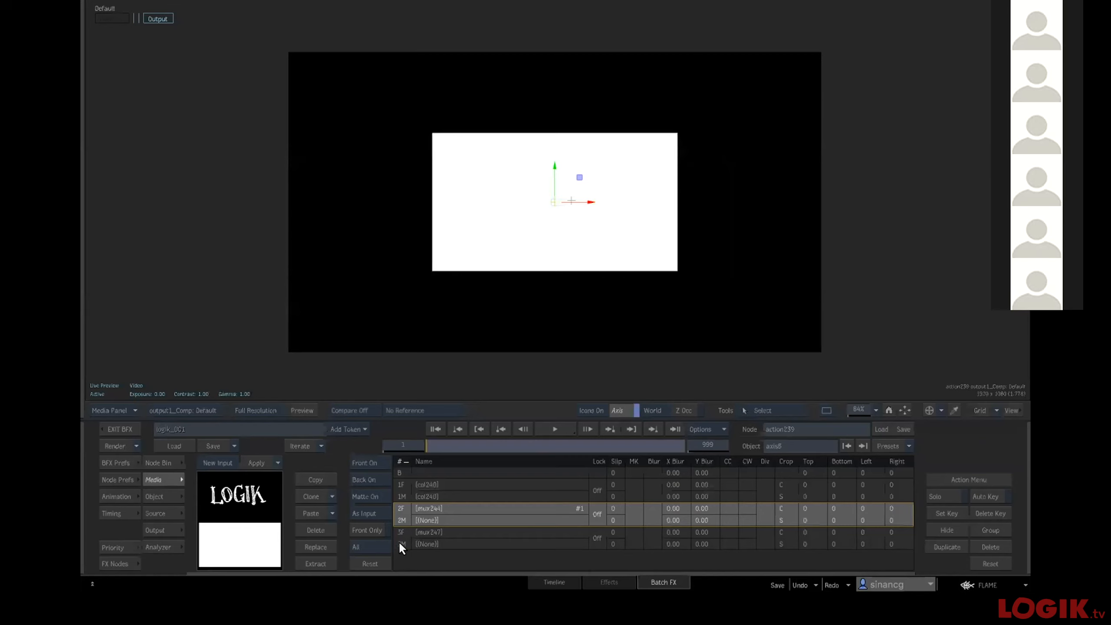
click(398, 540)
key(F4)
click(619, 191)
key(grave)
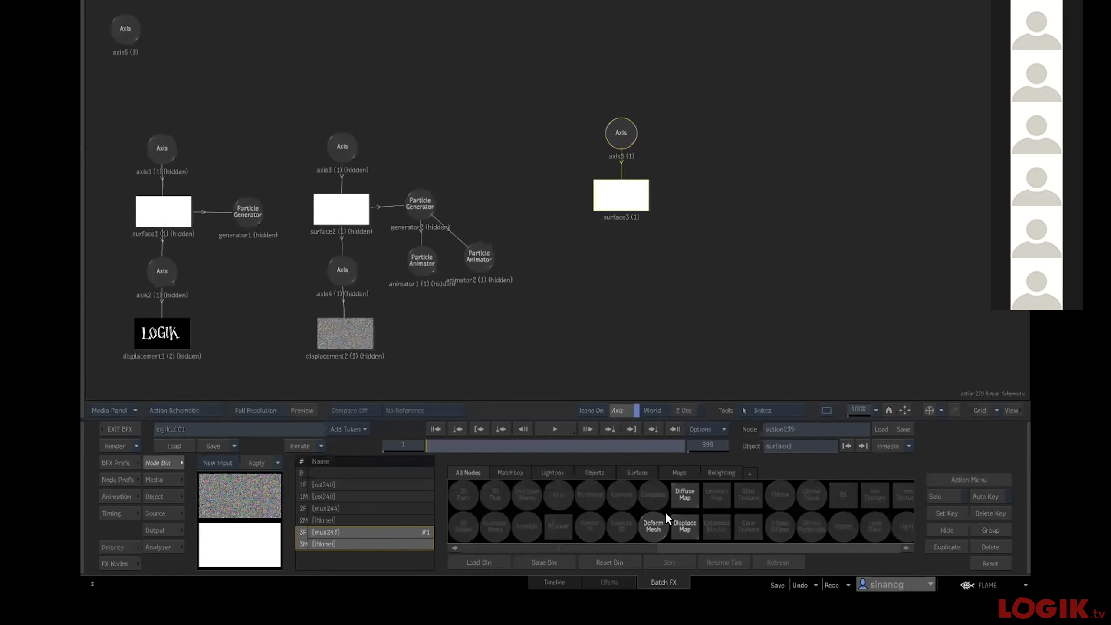
key(F4)
key(Escape)
Set displacement3's Z direction to 2175 and inspect the displaced surface in the output at an angle.
double_click(614, 313)
key(F4)
drag(371, 527, 796, 512)
key(alt+o)
drag(412, 252, 506, 226)
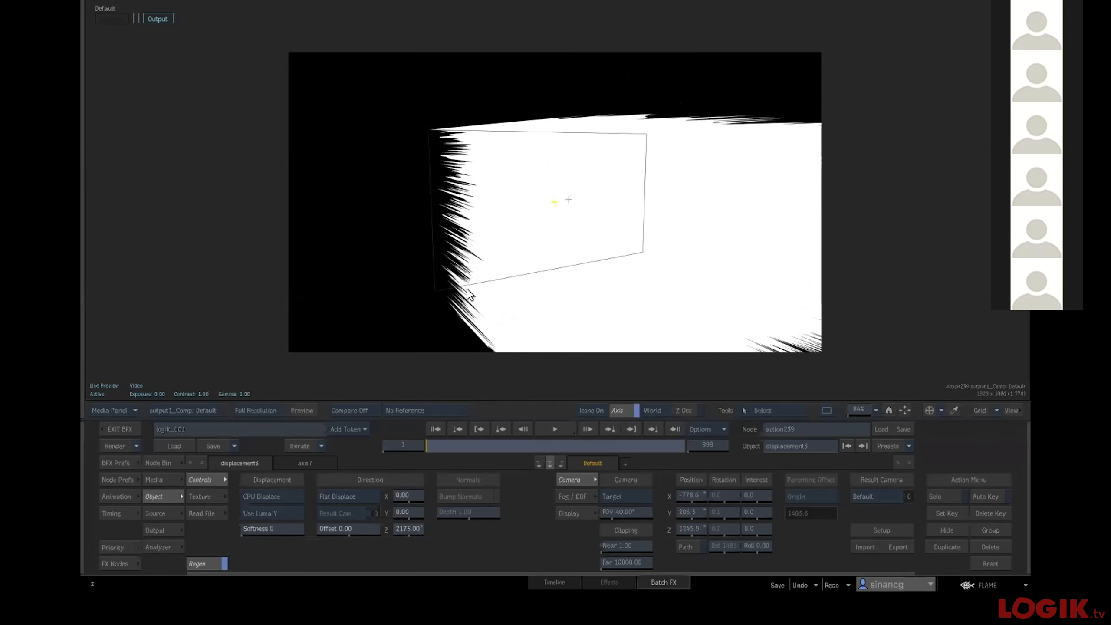
Attach a Particle Generator to surface3, placing it beside the surface in the schematic.
key(F4)
click(613, 191)
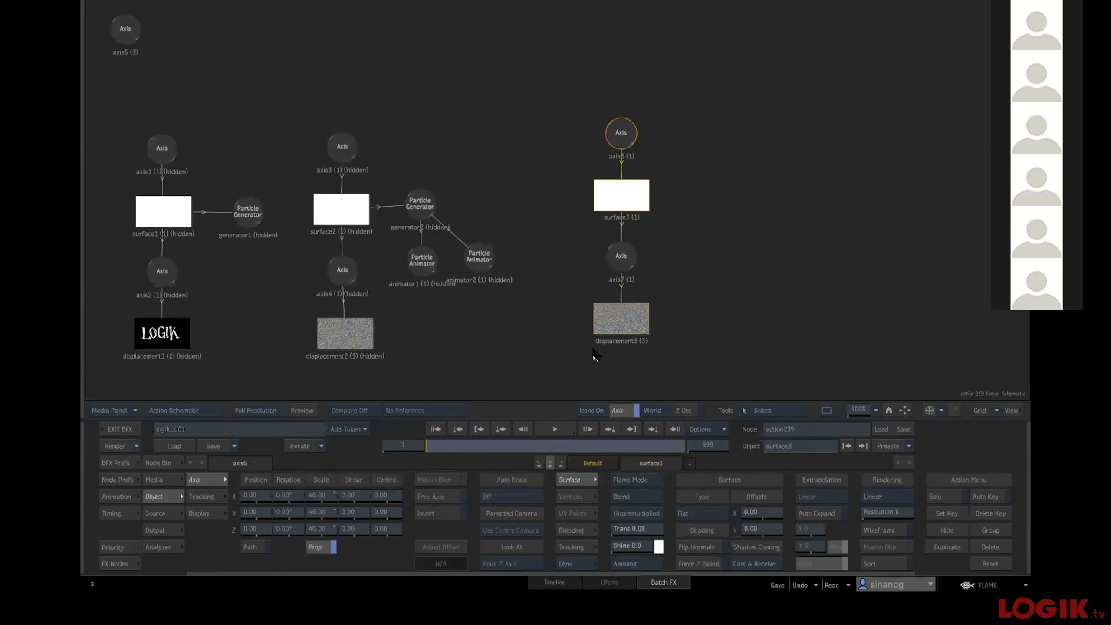
mouse_move(582, 591)
scroll(618, 488, down, 5)
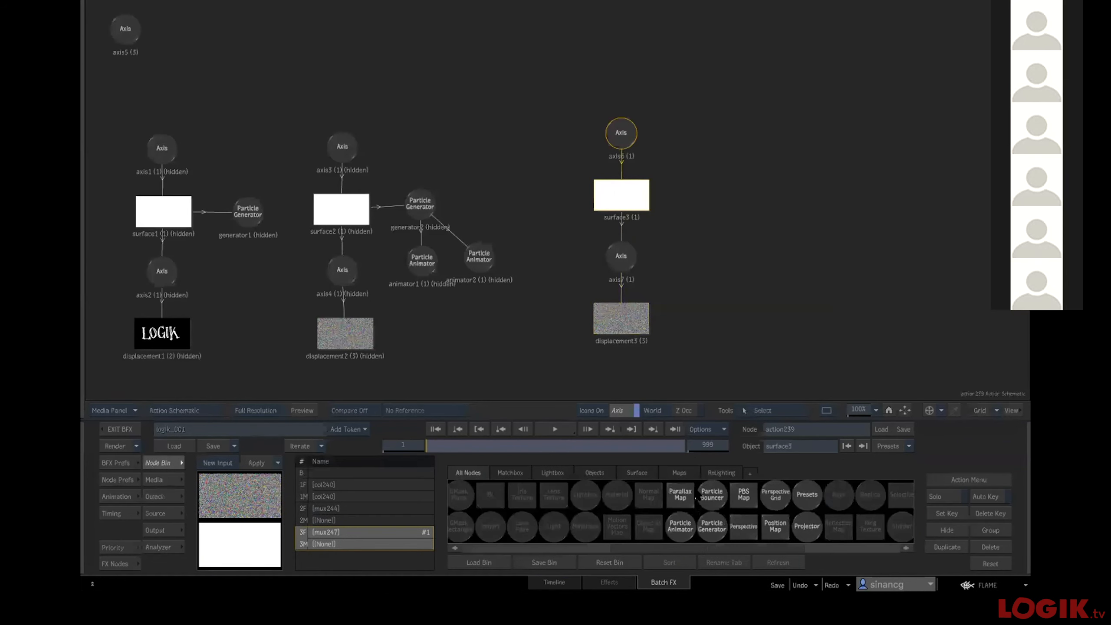
drag(711, 525, 701, 199)
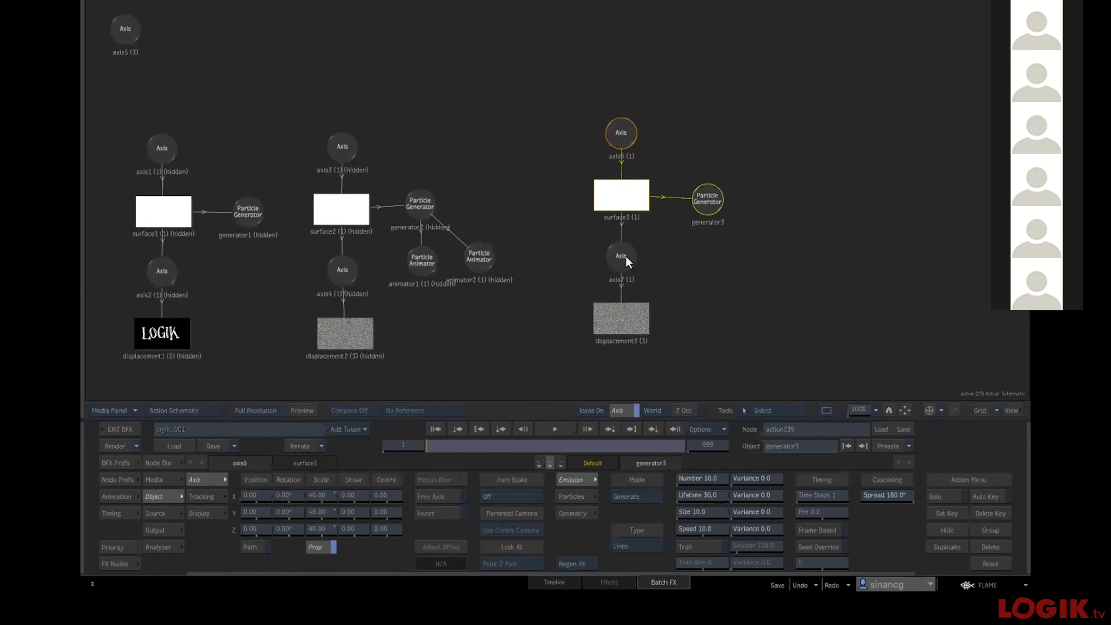
Set surface3's transparency to 100% while keeping its surface type Flat.
click(620, 195)
click(723, 516)
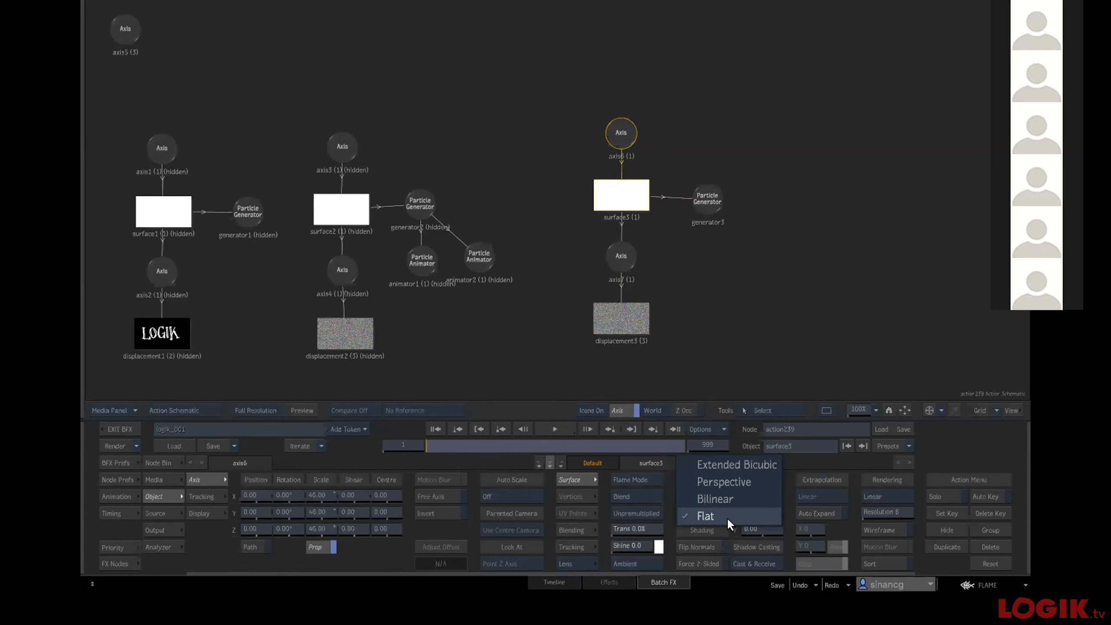
drag(643, 529, 750, 518)
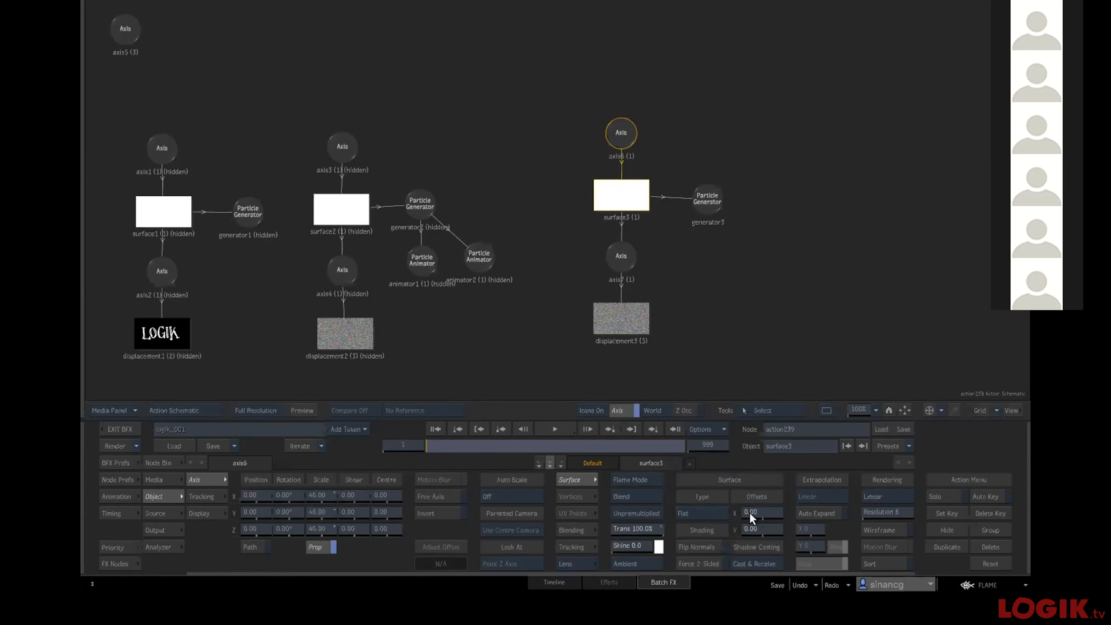
Play generator3's particles in the output in two passes and return to the first frame.
click(700, 195)
key(F4)
click(555, 429)
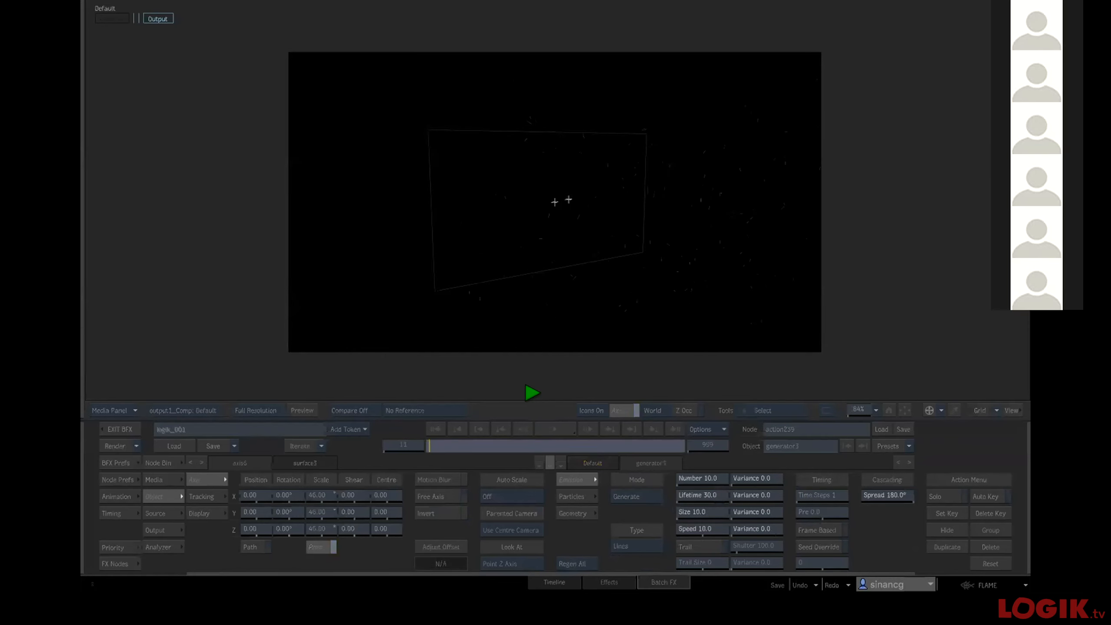
click(558, 348)
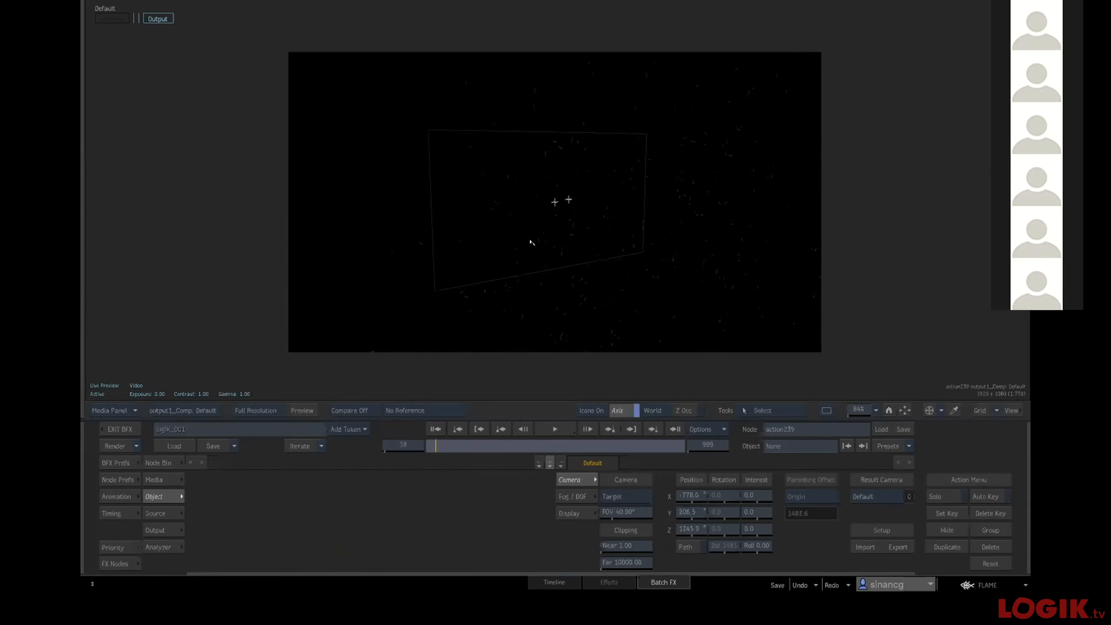
click(550, 427)
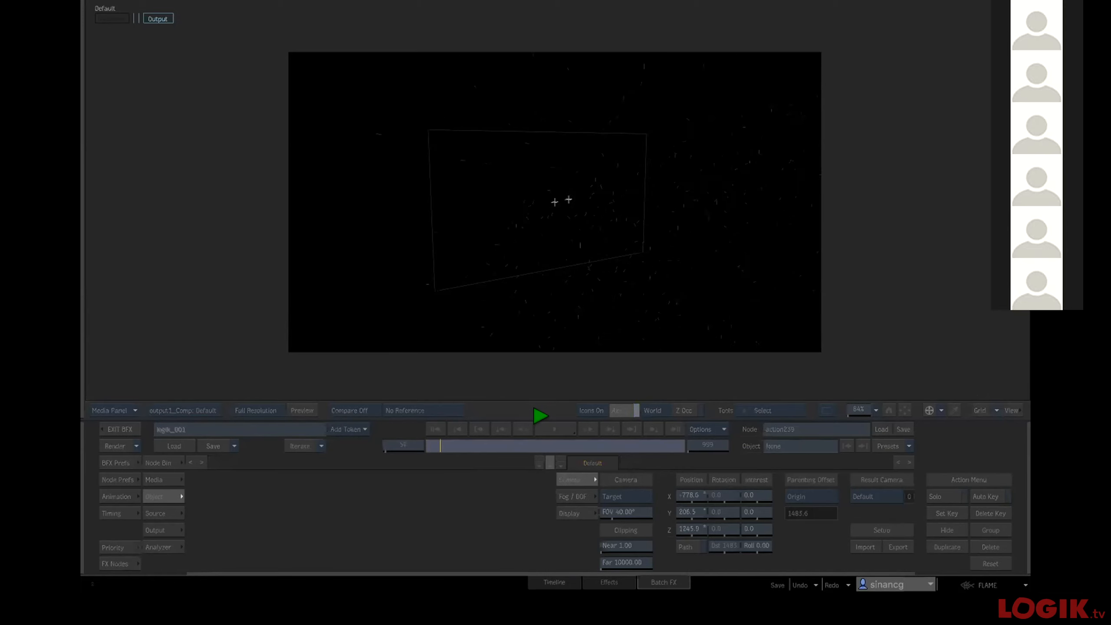
click(552, 339)
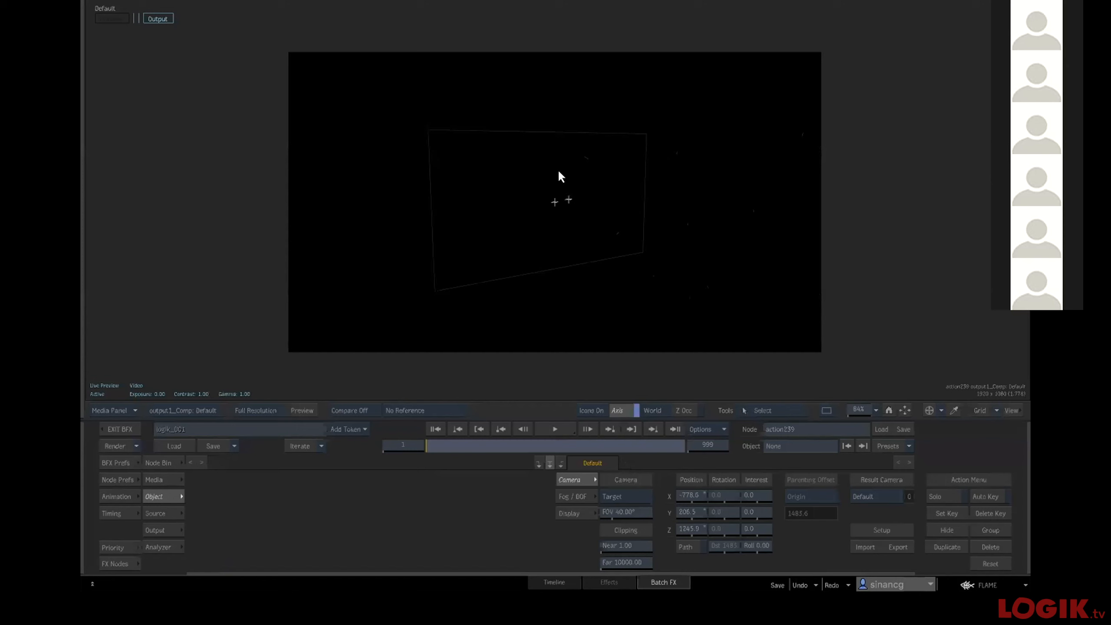
Push the surface back by setting axis6's Z position to -368.
key(F4)
click(619, 132)
key(F1)
drag(258, 528, 185, 509)
key(F4)
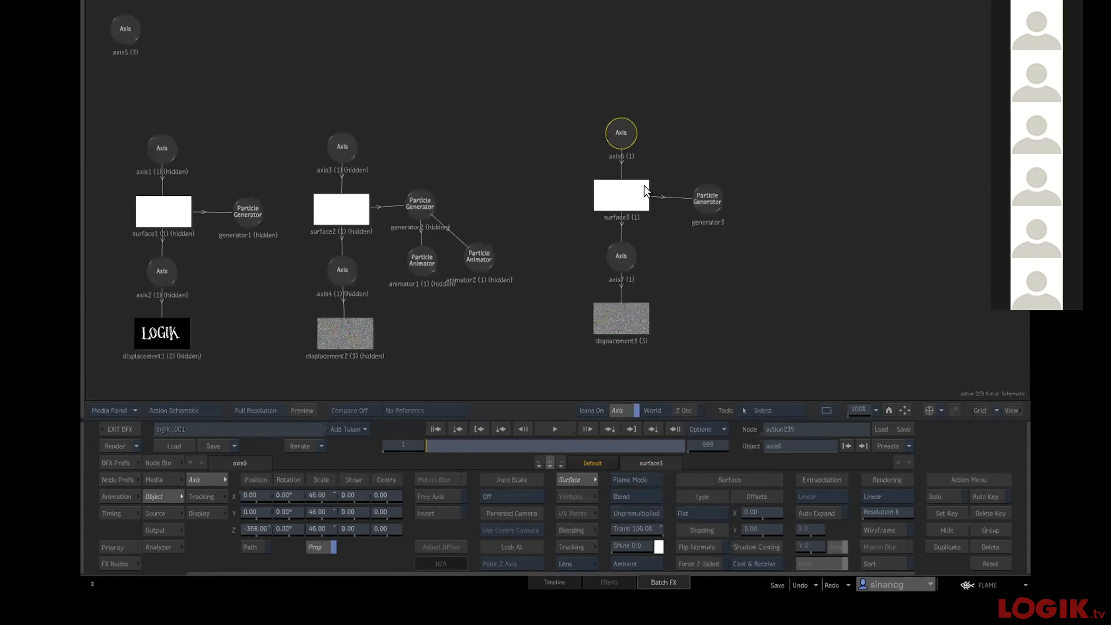
Set generator3's particle speed to 0 and check the emission in playback.
click(698, 196)
key(F1)
drag(708, 527, 704, 529)
click(703, 529)
click(696, 512)
click(729, 492)
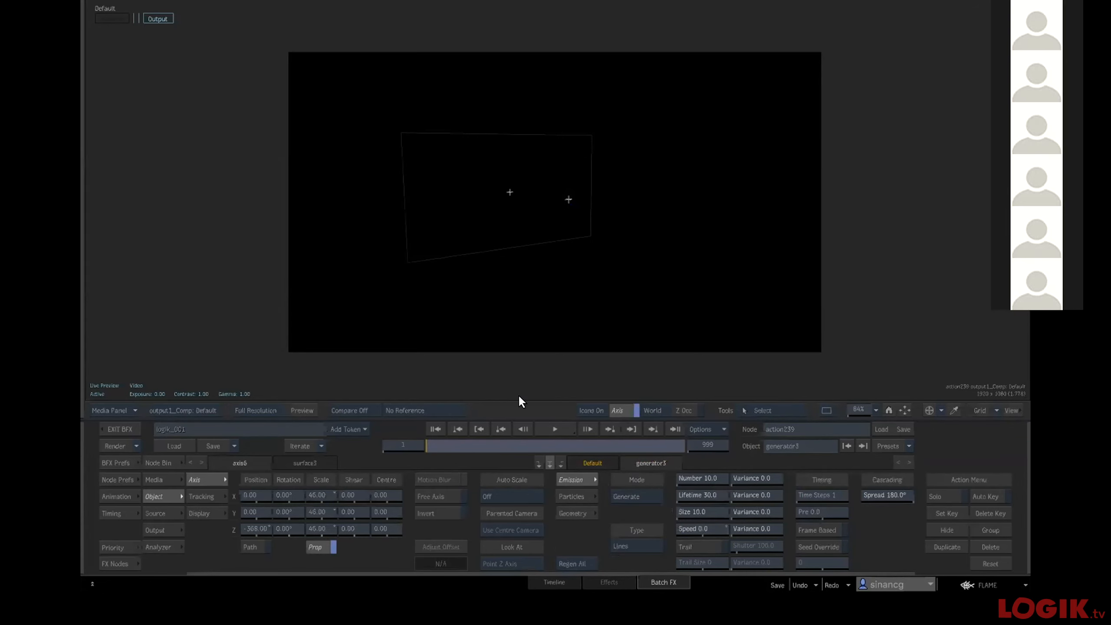
click(547, 378)
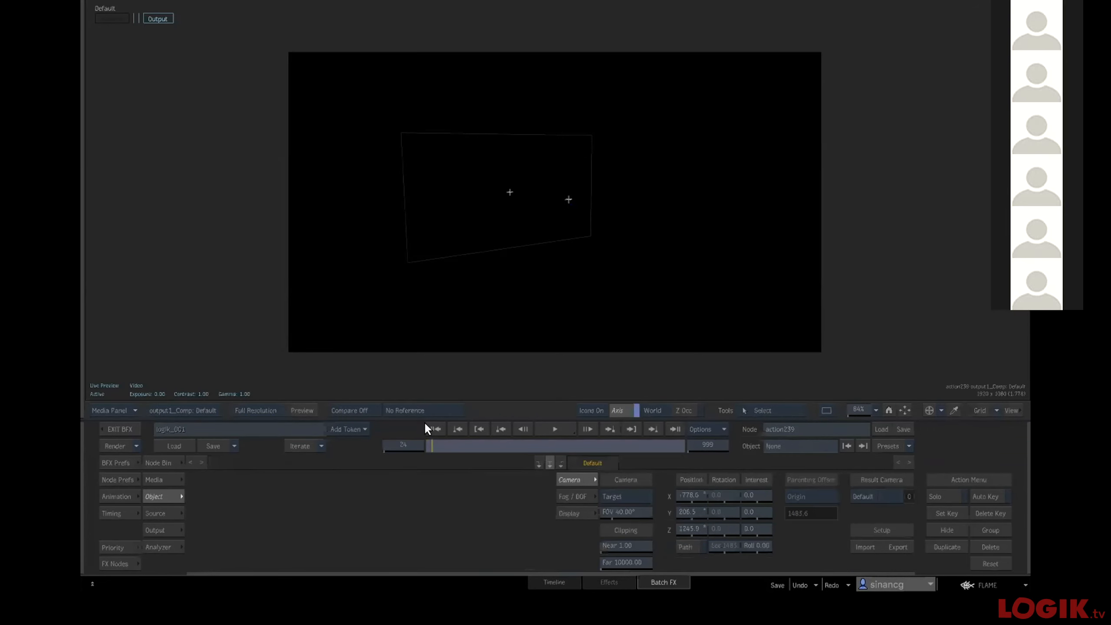
Change generator3's particle type to Spheres with a size of 5.0 and play the result.
key(F4)
click(704, 192)
key(F1)
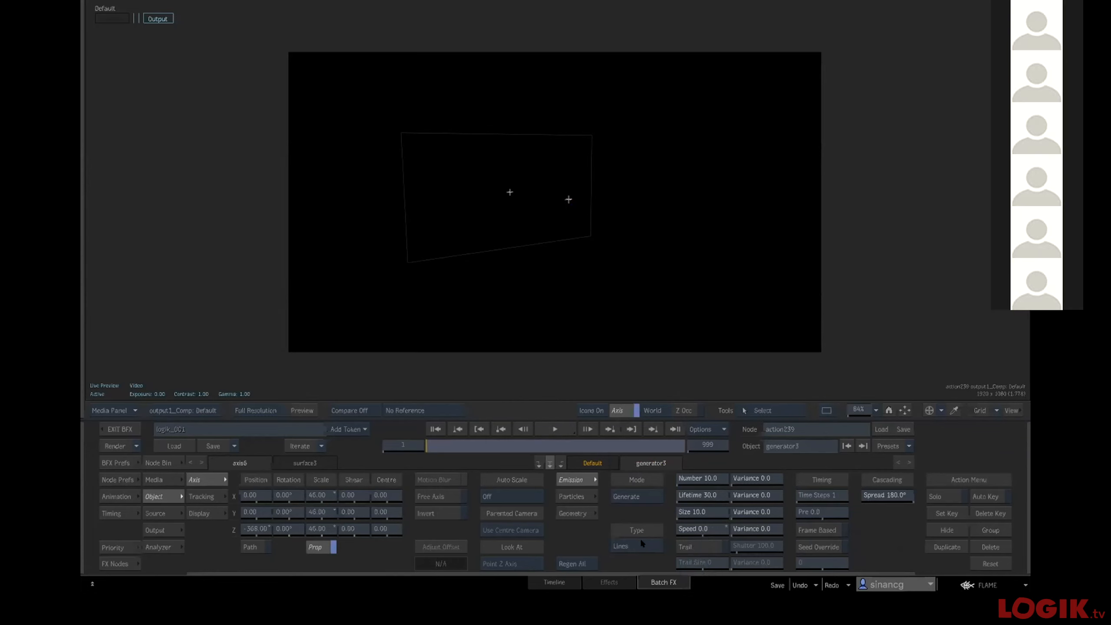
click(638, 542)
click(654, 496)
click(702, 521)
click(690, 460)
click(731, 479)
click(553, 427)
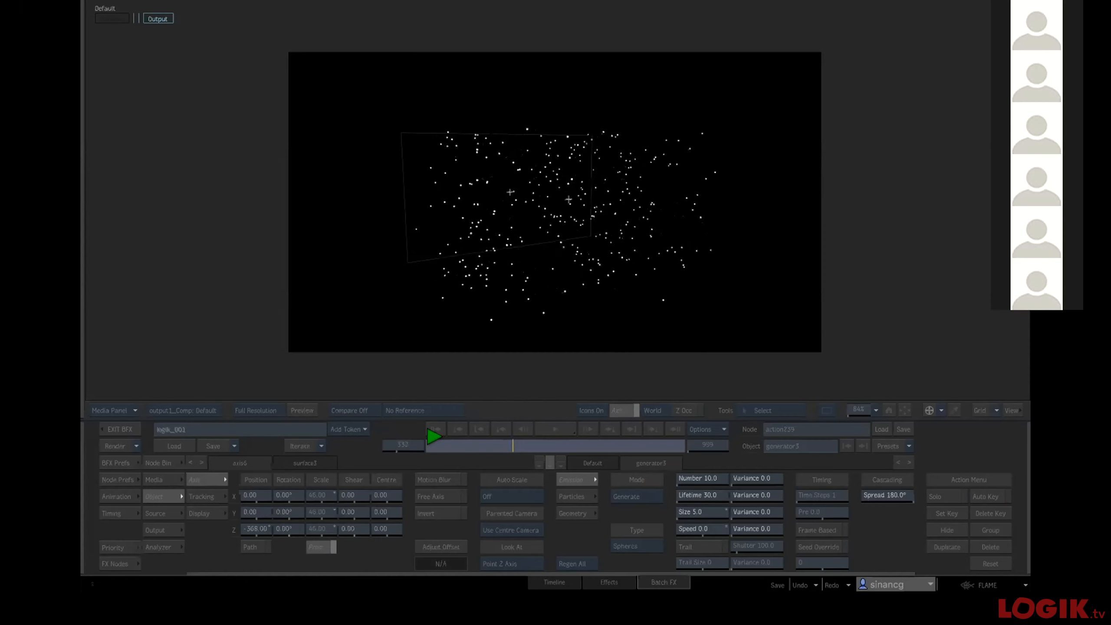
click(436, 425)
Move animator1, with its transparency function, from generator2 to generator3 and unhide it.
key(F4)
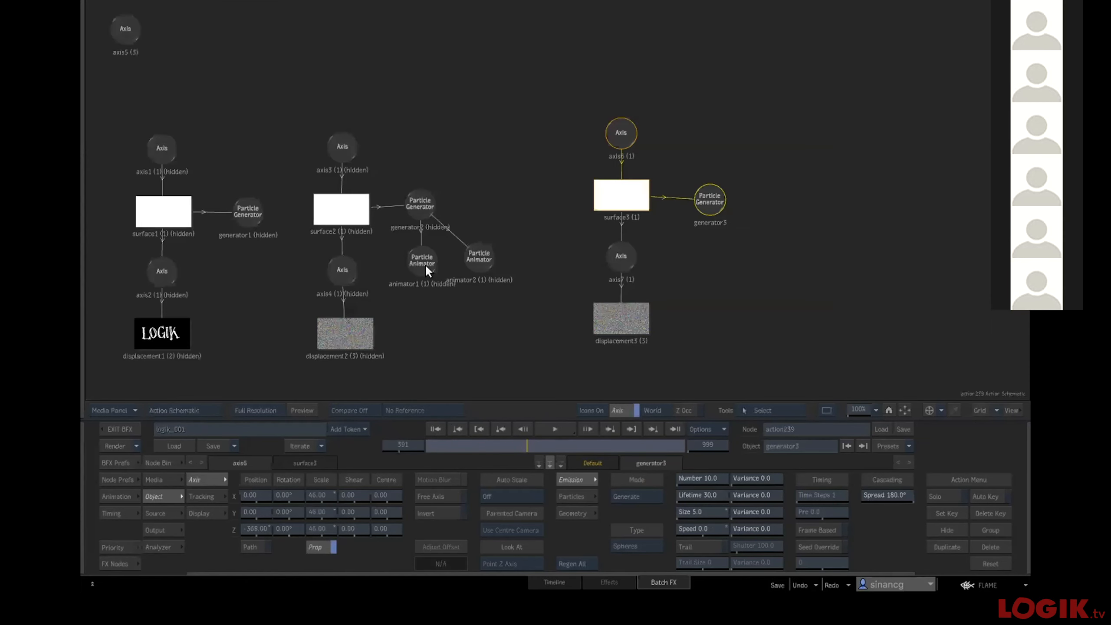
click(413, 258)
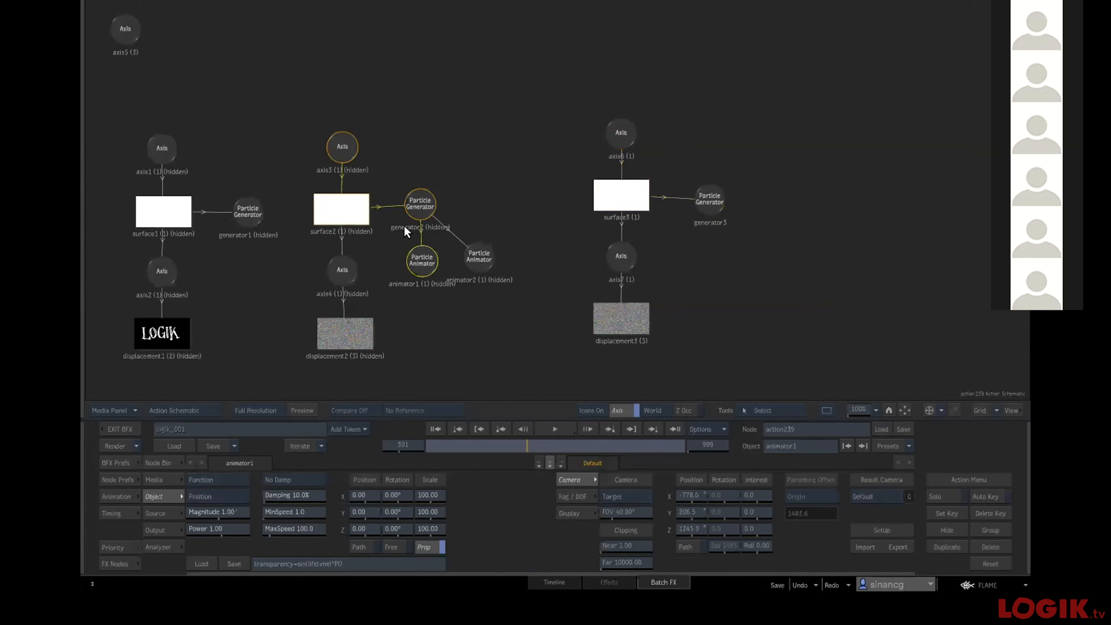
drag(419, 248, 710, 199)
drag(679, 245, 675, 252)
click(675, 252)
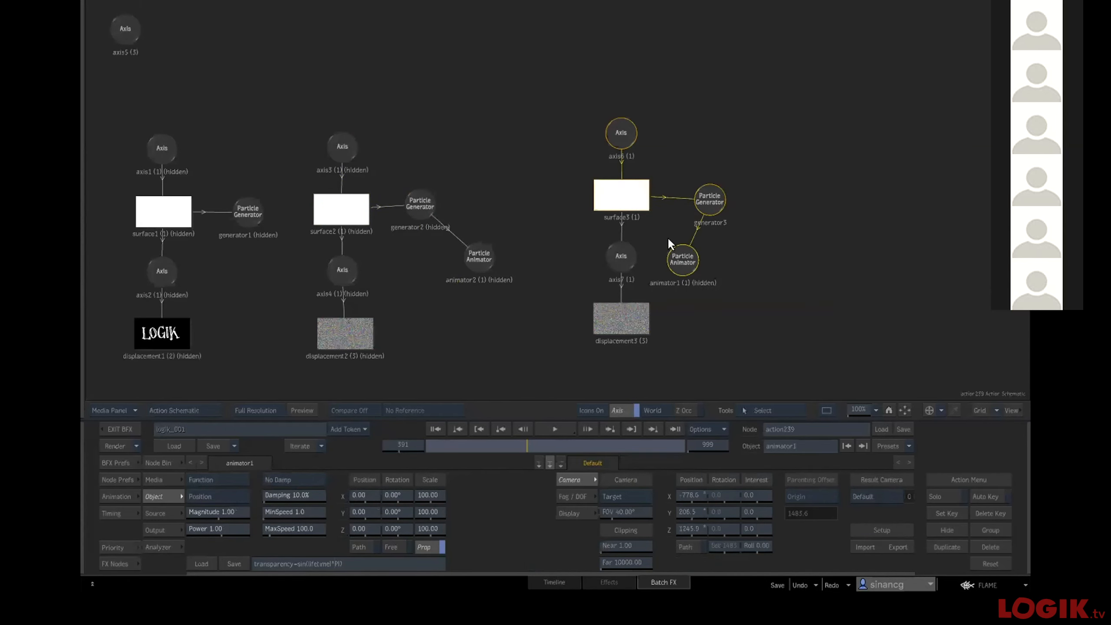
key(F4)
key(Escape)
key(F4)
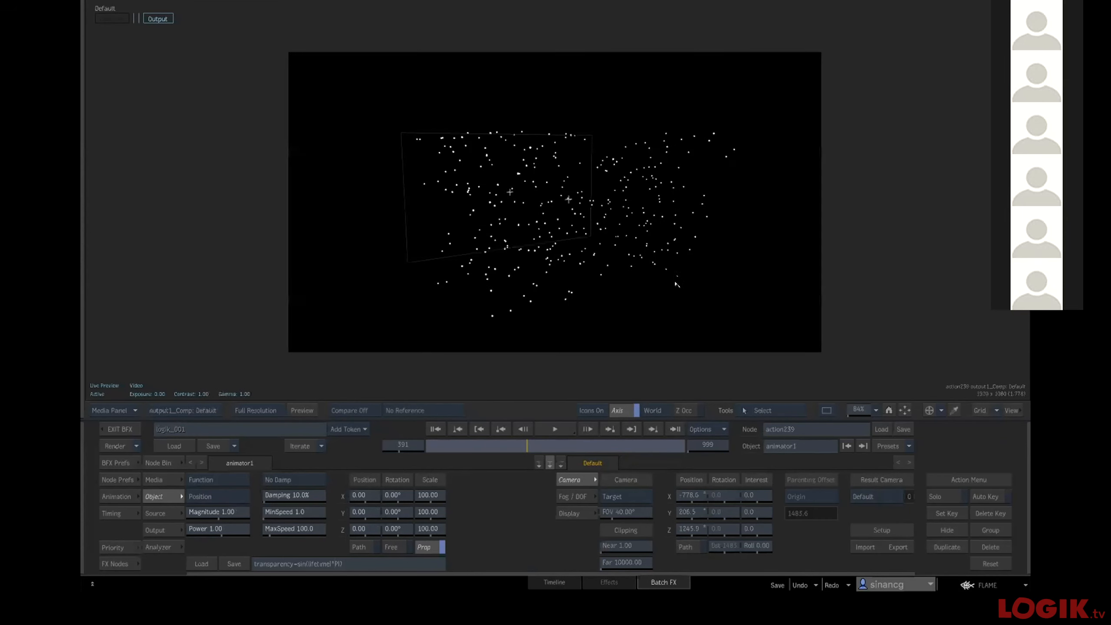
Play the particles from the first frame to review animator1's transparency function.
click(427, 428)
click(542, 424)
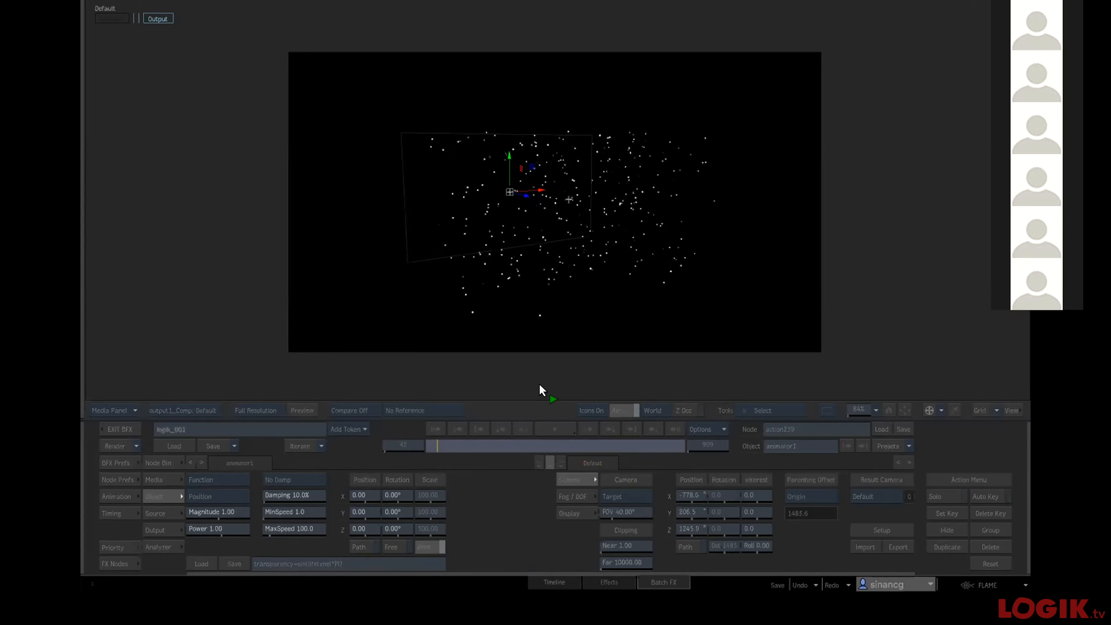
click(540, 348)
key(Escape)
Set generator3's particle lifetime to 60 and its number to 5.
click(699, 202)
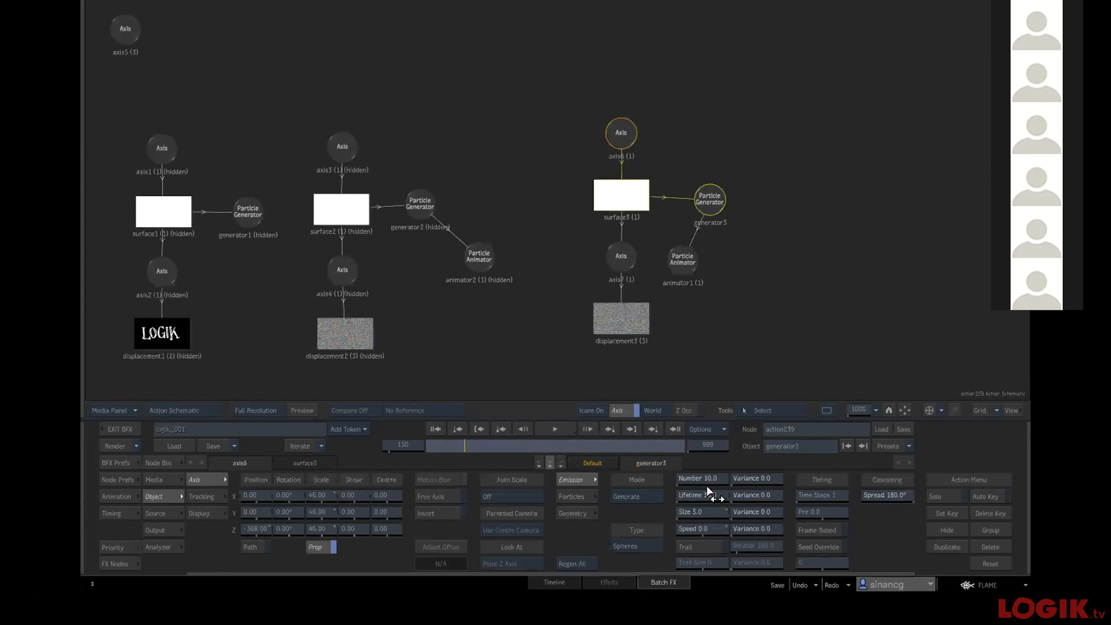
key(Escape)
drag(698, 493, 710, 492)
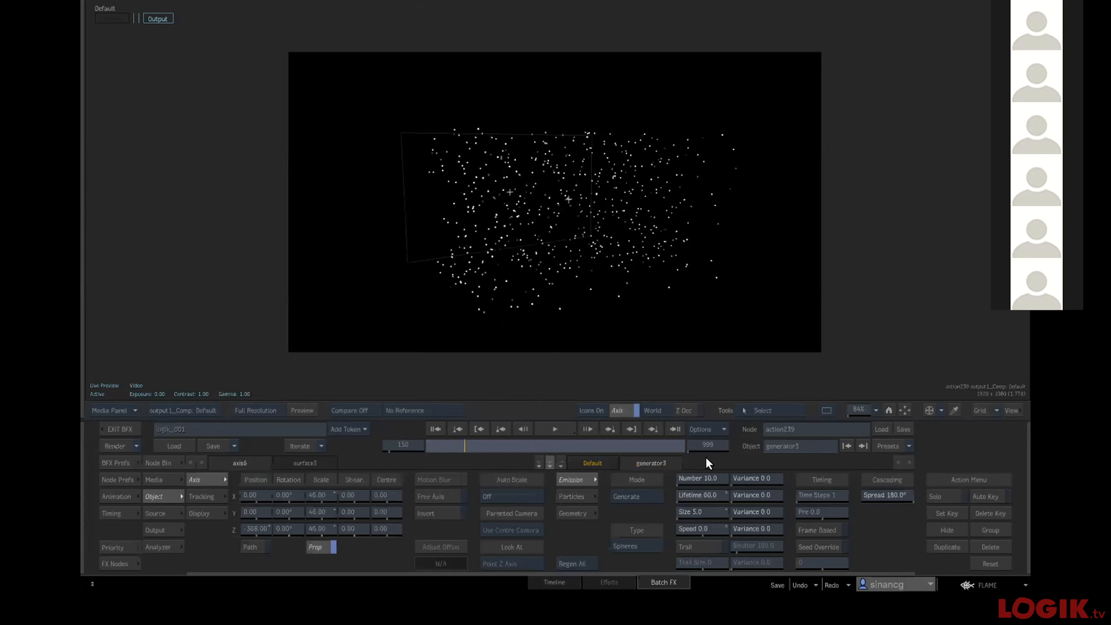
click(702, 478)
click(695, 421)
click(728, 446)
Play the particles with the new lifetime and number from the first frame, and rewind the timeline.
click(434, 428)
drag(717, 493, 719, 489)
click(550, 425)
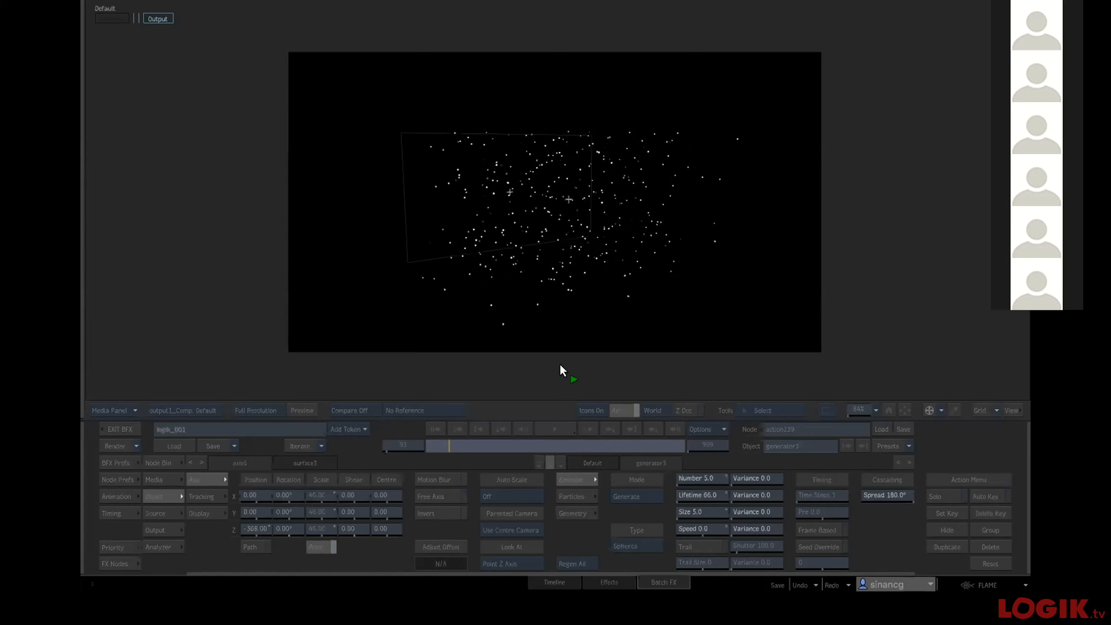
click(559, 365)
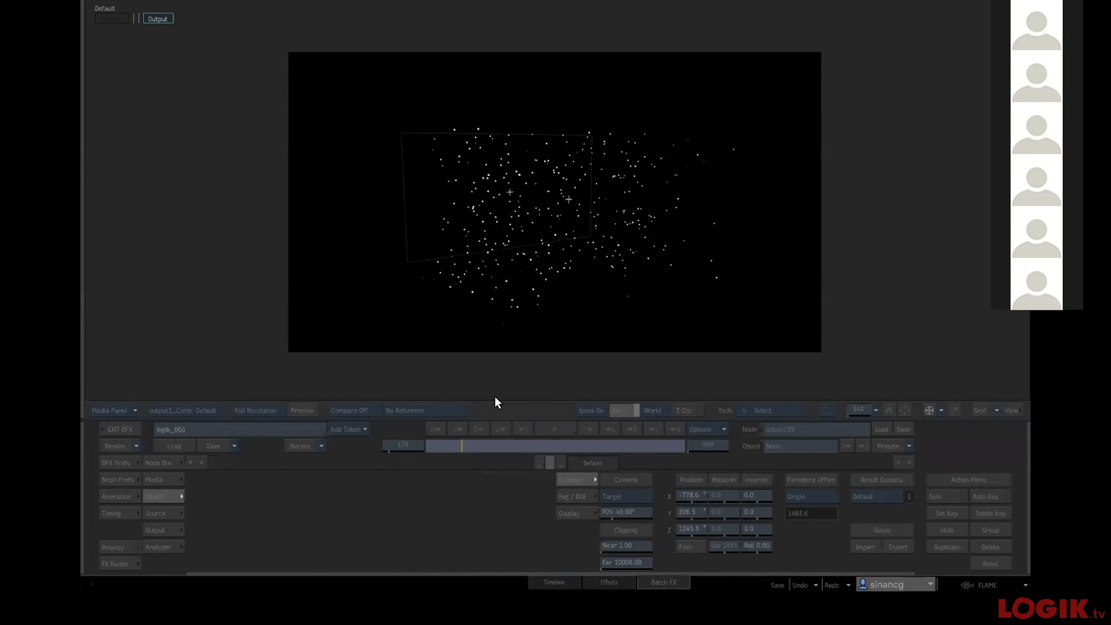
click(435, 429)
Move animator2, with its turbulence speed function, from generator2 to generator3 and show the output.
key(F8)
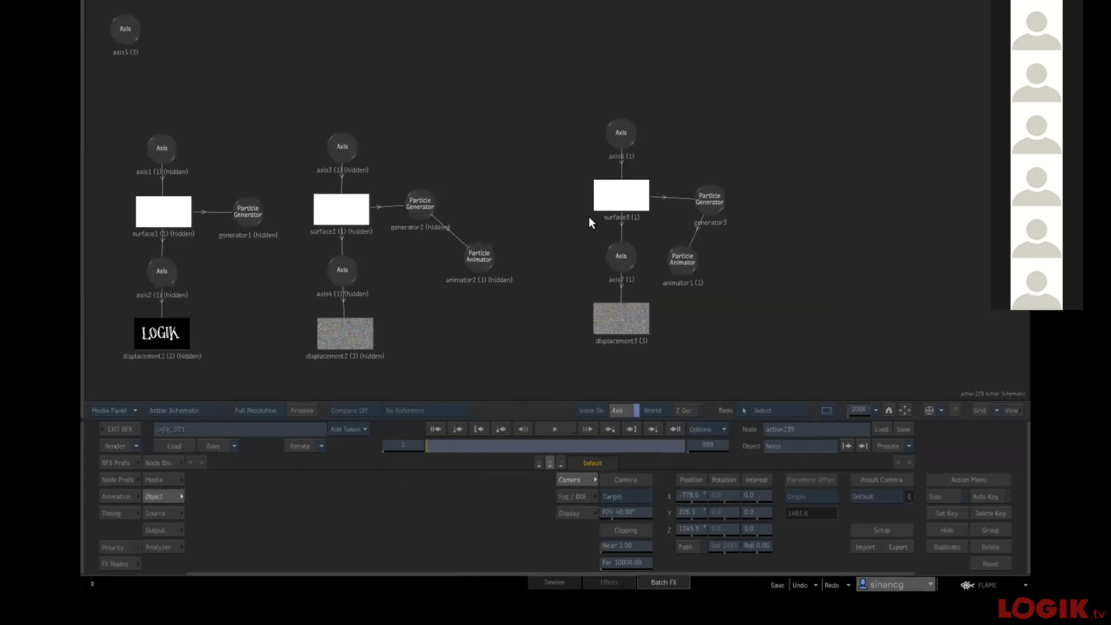
click(613, 130)
drag(476, 253, 761, 265)
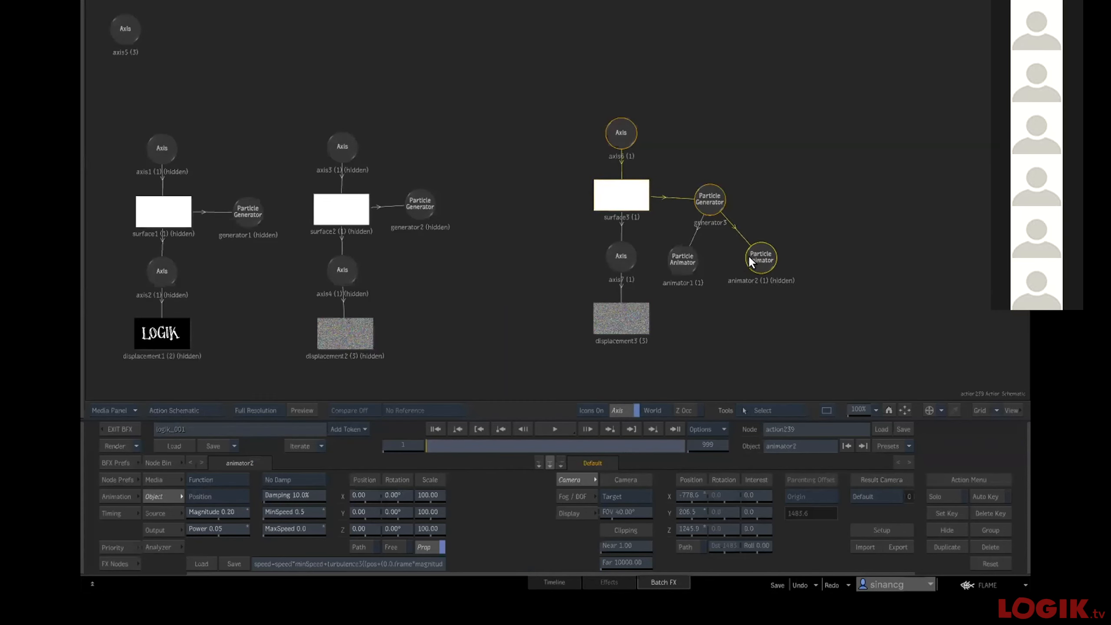
key(F1)
Play the particles with both animators attached, then replay them from the start to review the motion.
click(543, 433)
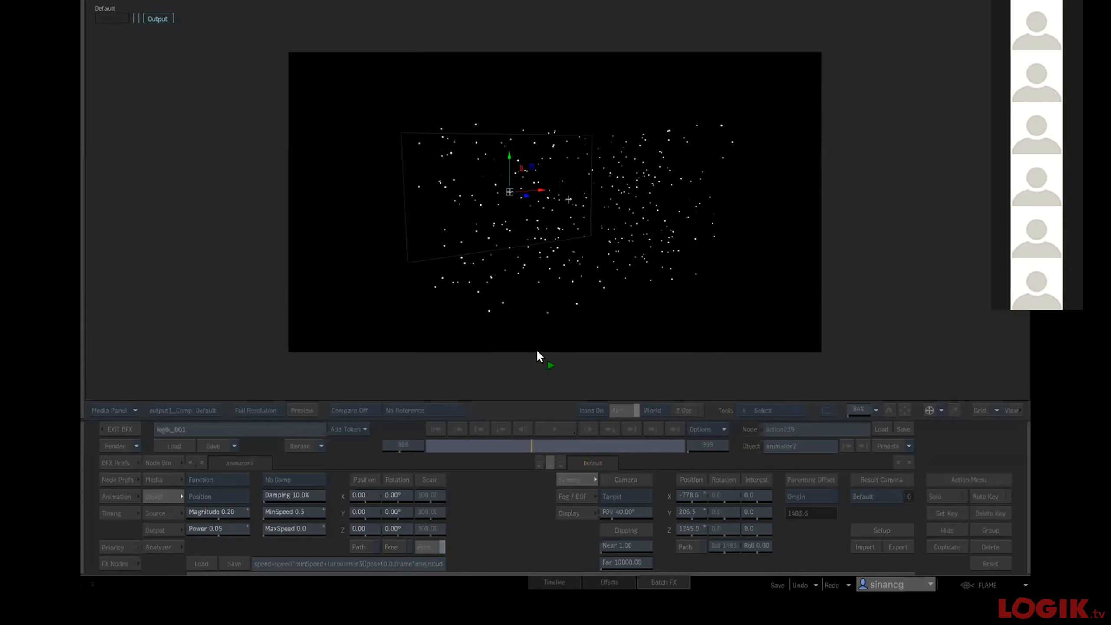
click(446, 418)
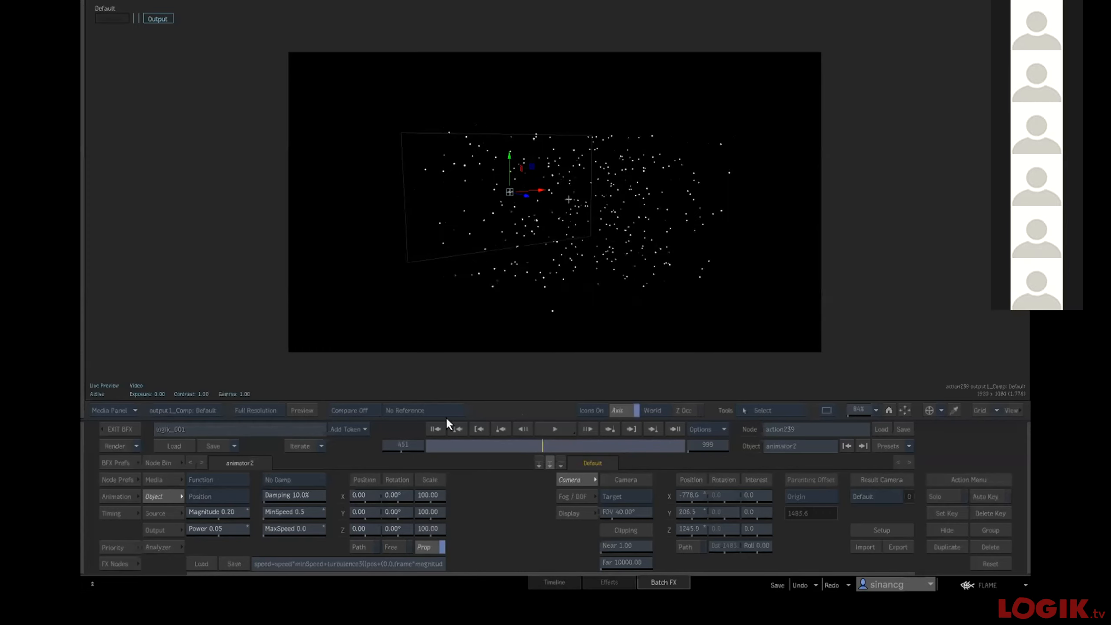
key(space)
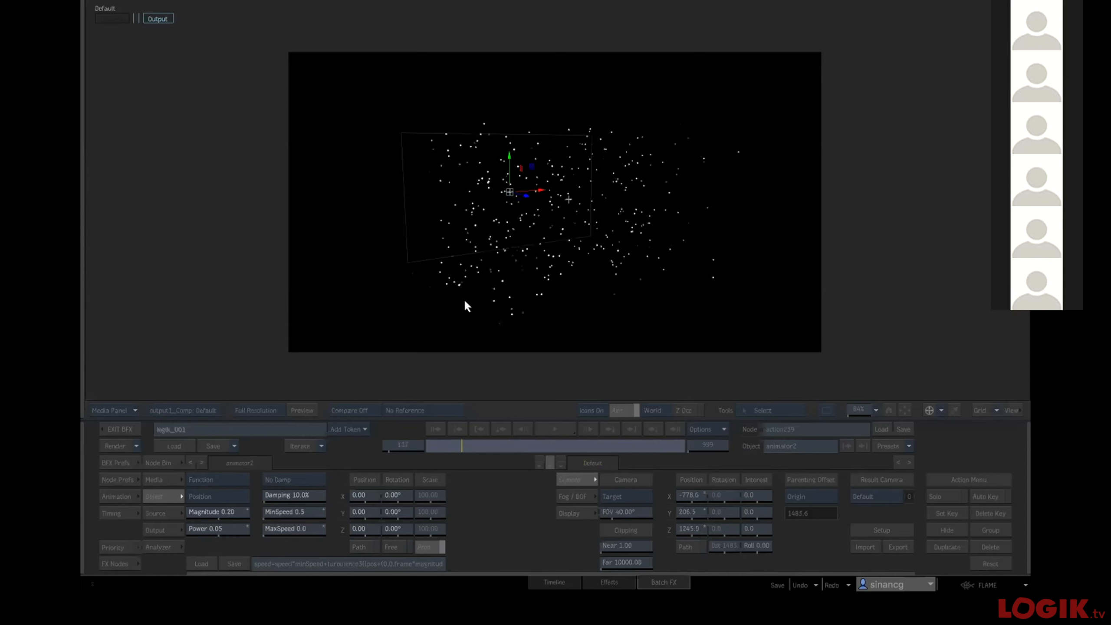
click(485, 283)
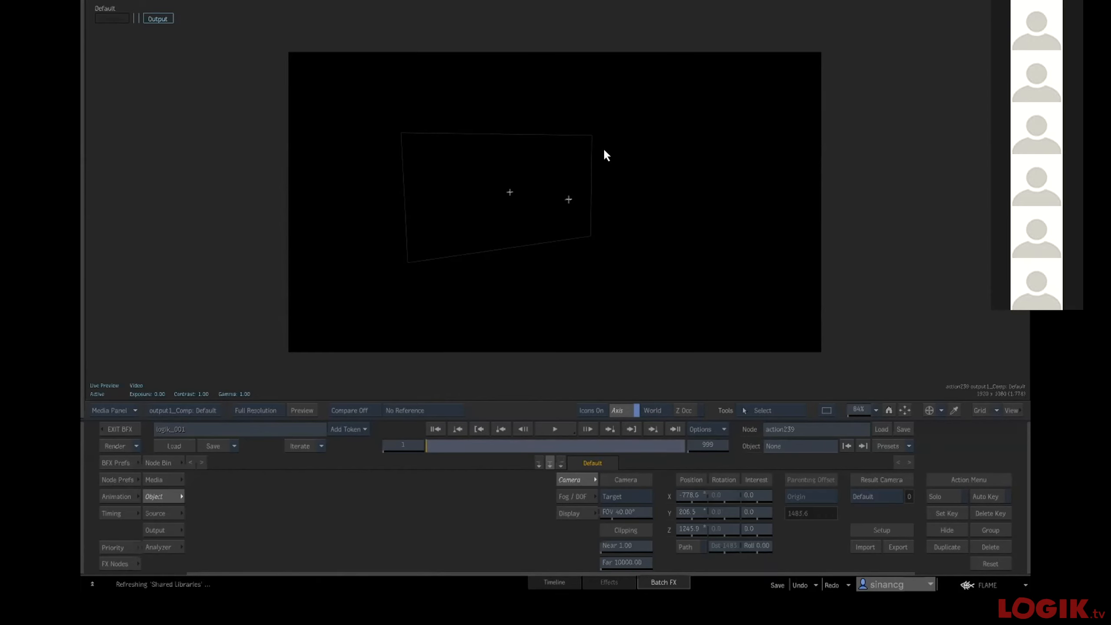
Scale axis6 up proportionally to 92, then play the output to see the particles emitted from the enlarged surface.
key(Escape)
click(616, 128)
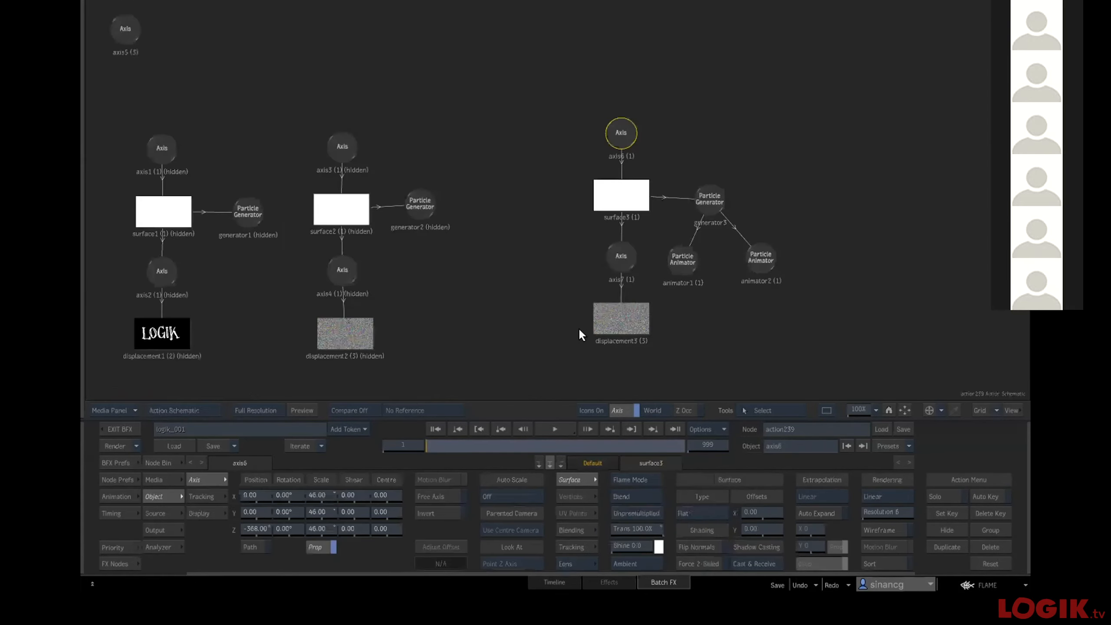
key(Escape)
drag(330, 508, 348, 500)
click(555, 429)
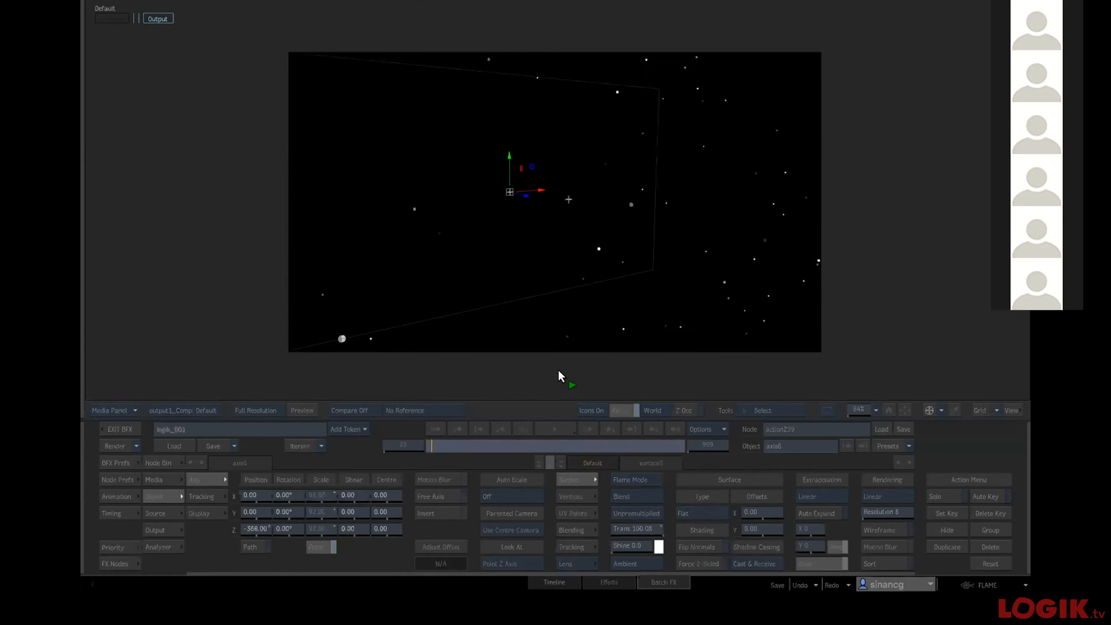
click(508, 266)
Return to the batch schematic, select the cough Action node and rewind the timeline to the first frame.
key(Escape)
click(463, 124)
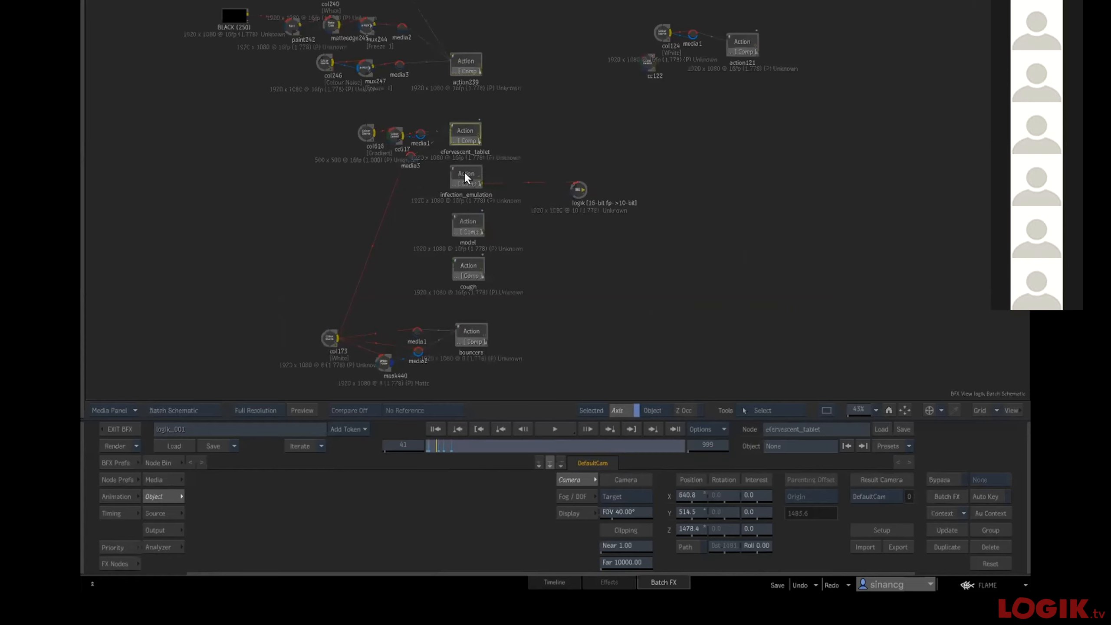
click(466, 65)
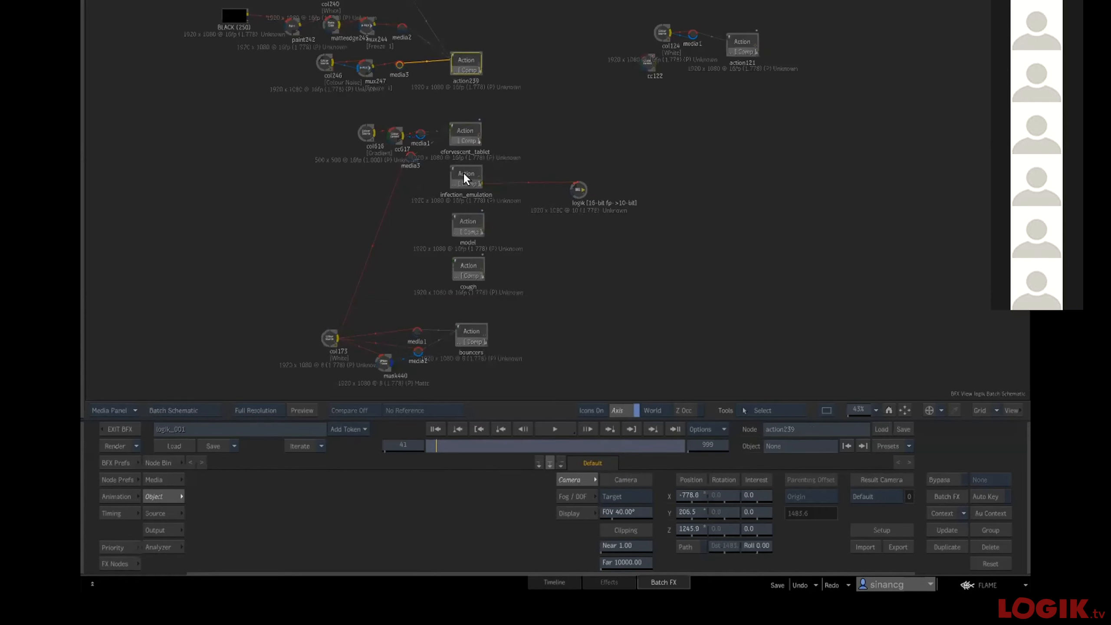
drag(464, 266, 463, 272)
click(435, 429)
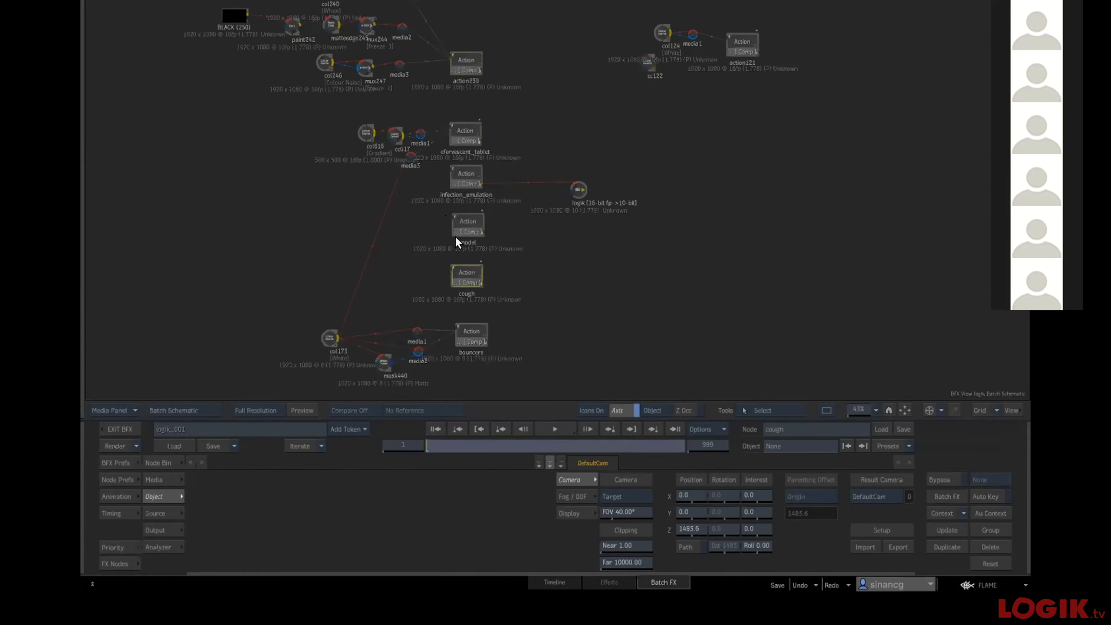
Open the cough Action, show its output and play the particle burst, then rewind.
double_click(464, 276)
key(F4)
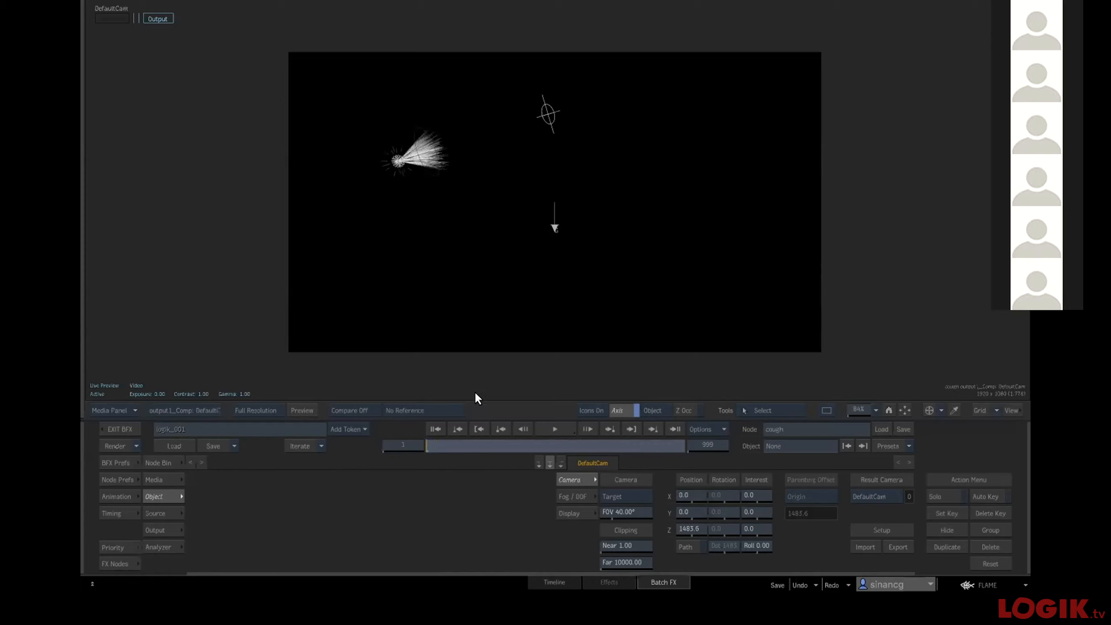
click(554, 419)
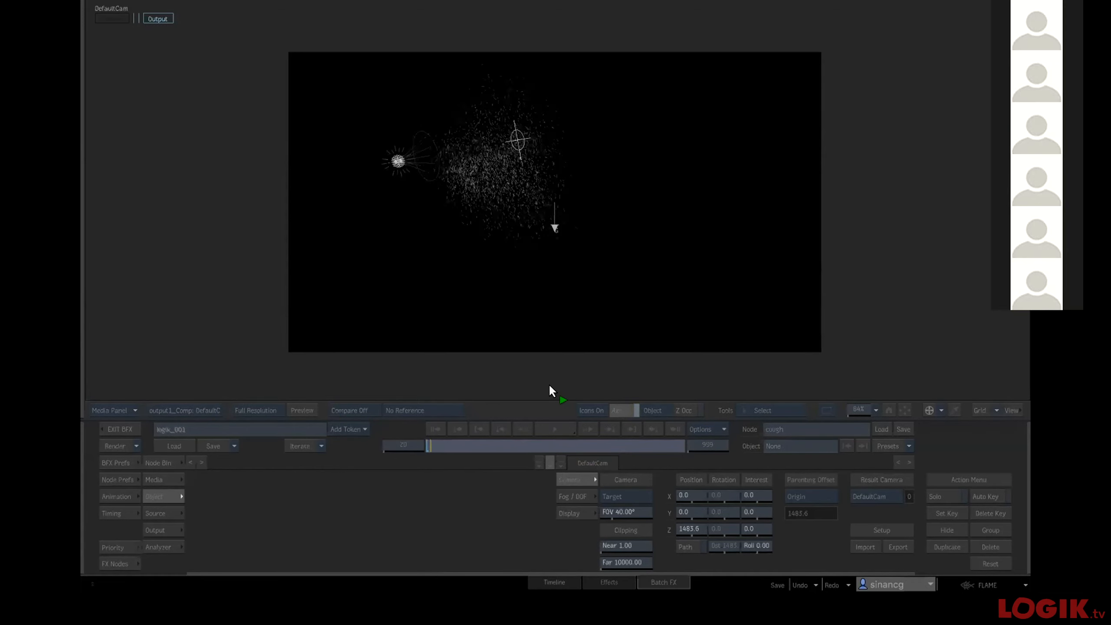
click(436, 427)
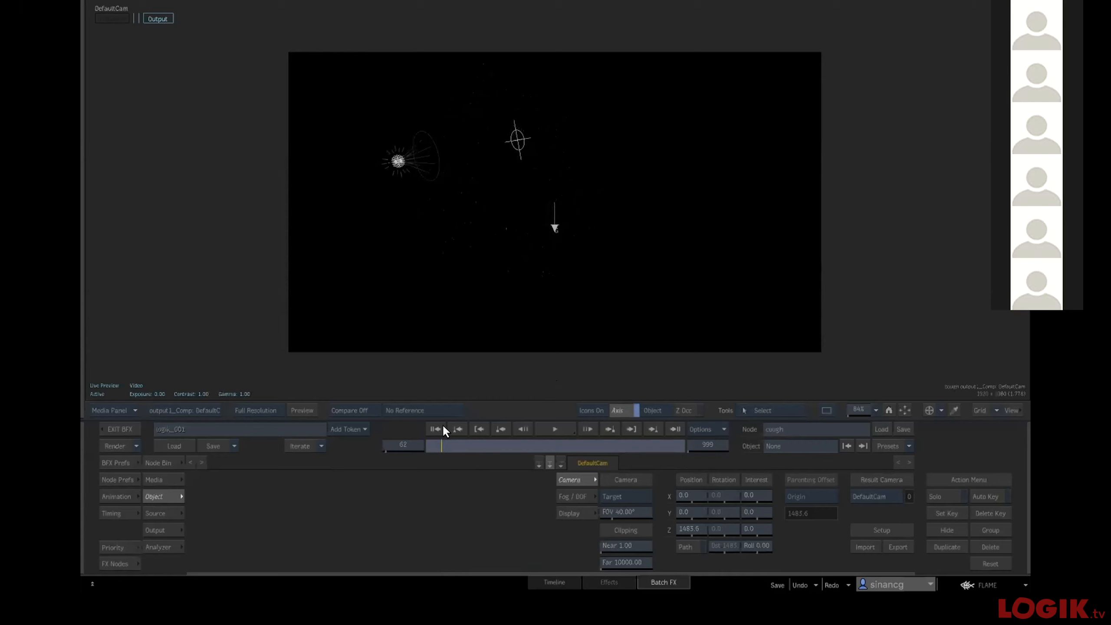
Examine generator1's emission settings in the cough schematic, stepping a few frames forward and rewinding.
key(Escape)
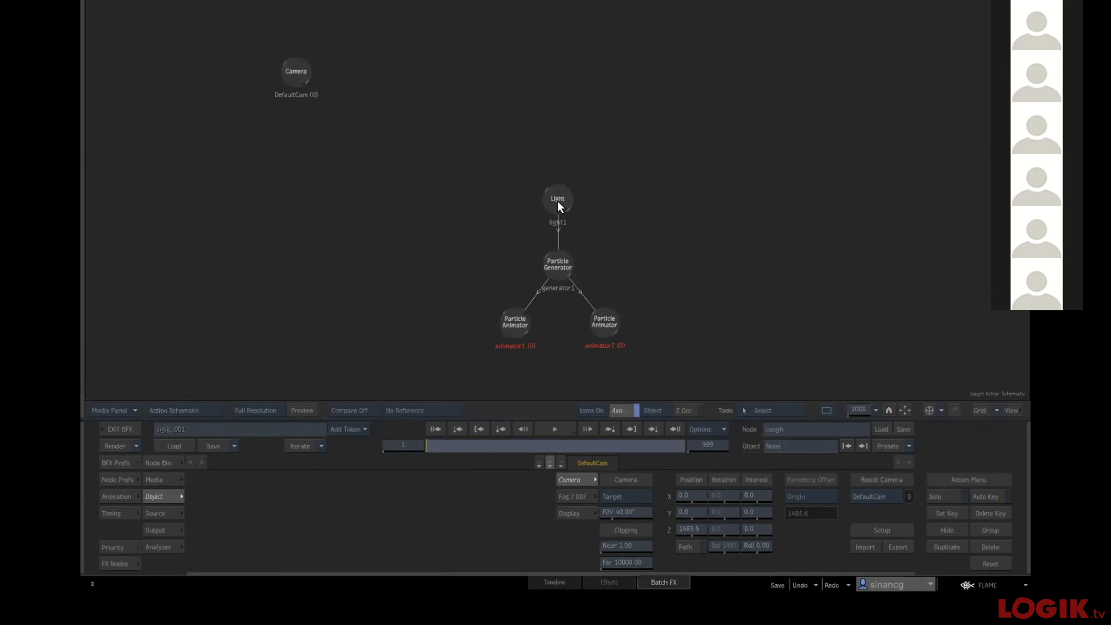
click(551, 257)
drag(670, 279, 628, 204)
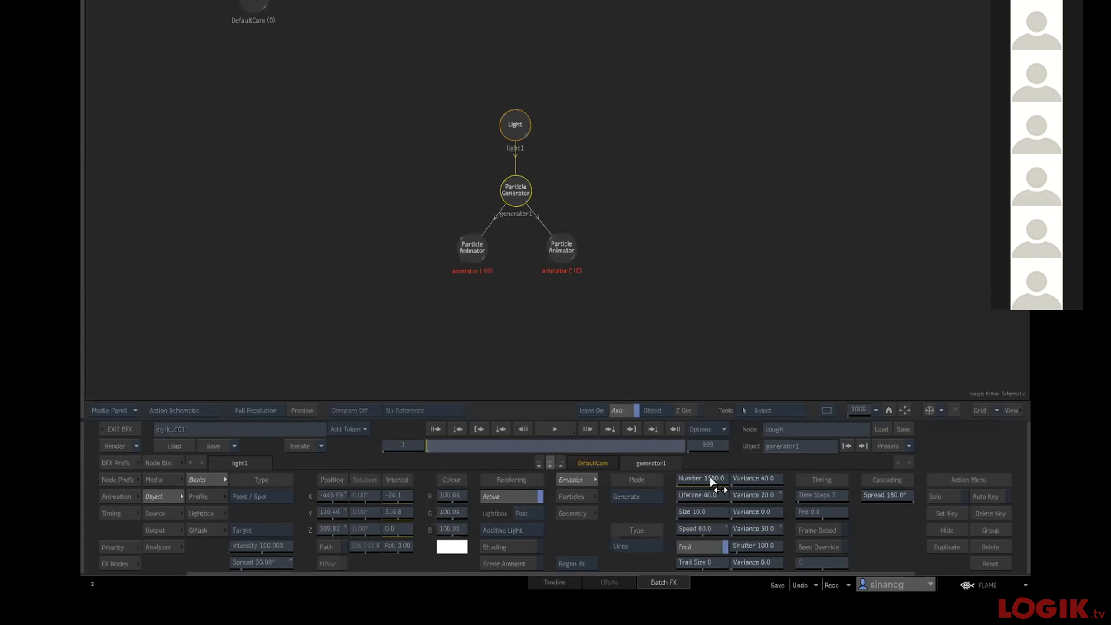
click(583, 426)
click(583, 425)
click(584, 425)
click(433, 427)
Set the damping mode of the gravity animator1 to No Damp.
click(467, 253)
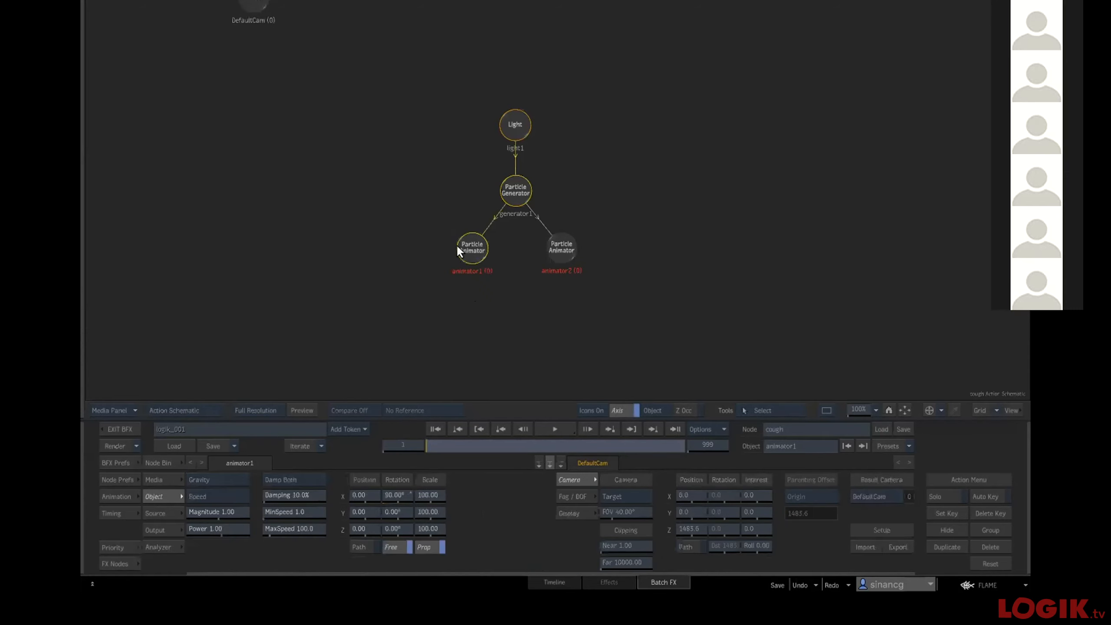
drag(467, 239, 467, 237)
click(295, 479)
click(297, 480)
click(309, 479)
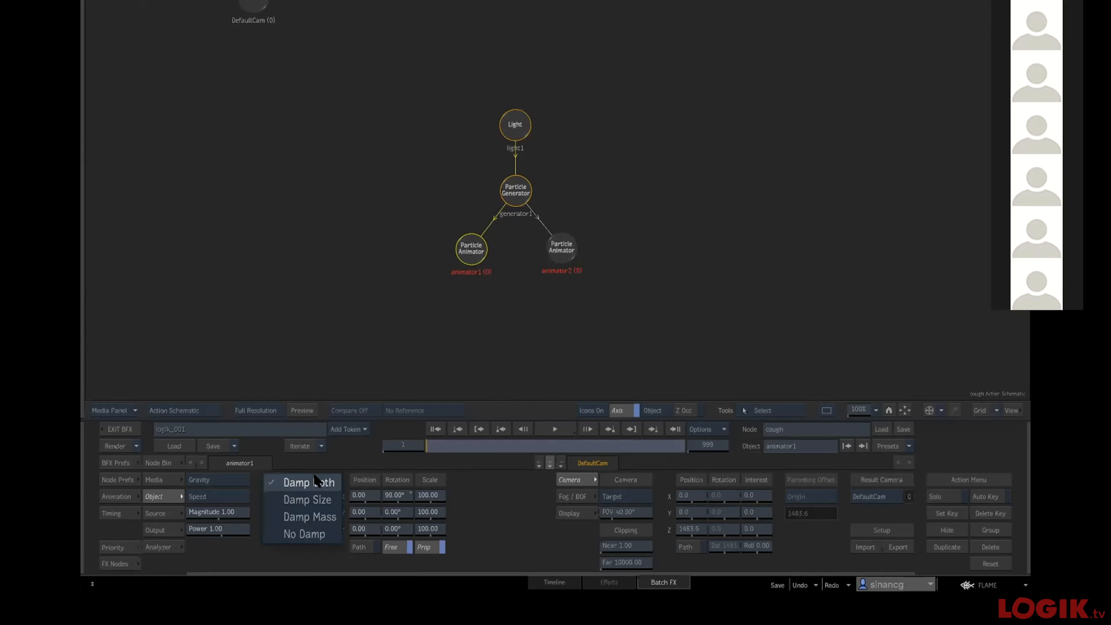
click(316, 528)
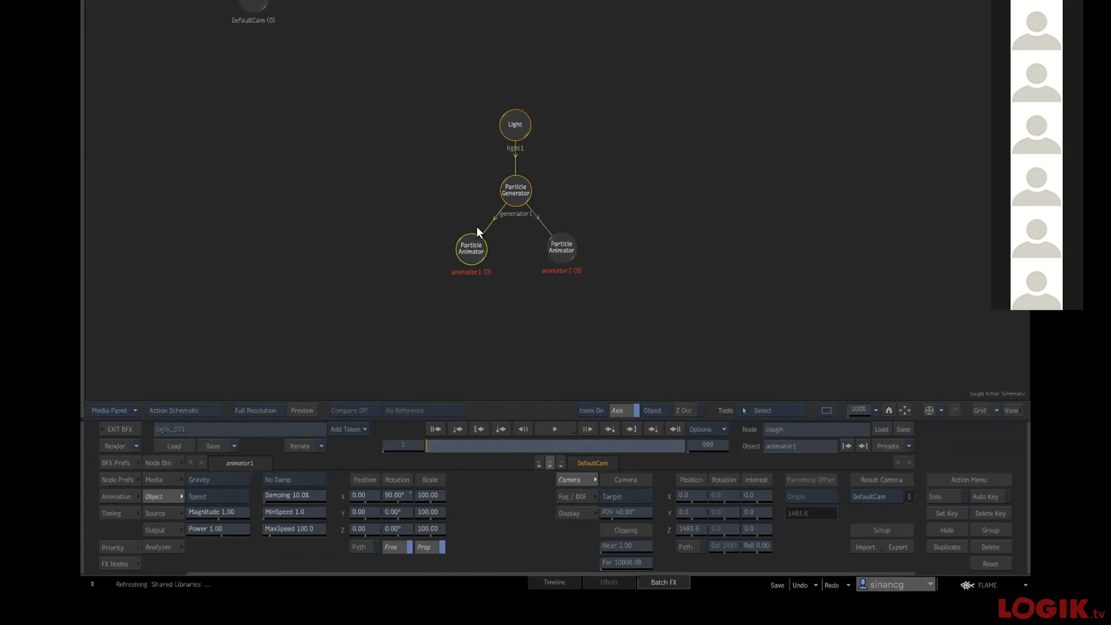
Compare the settings of light1, animator1 and animator2, then show the output with animator1 selected.
drag(464, 245, 463, 246)
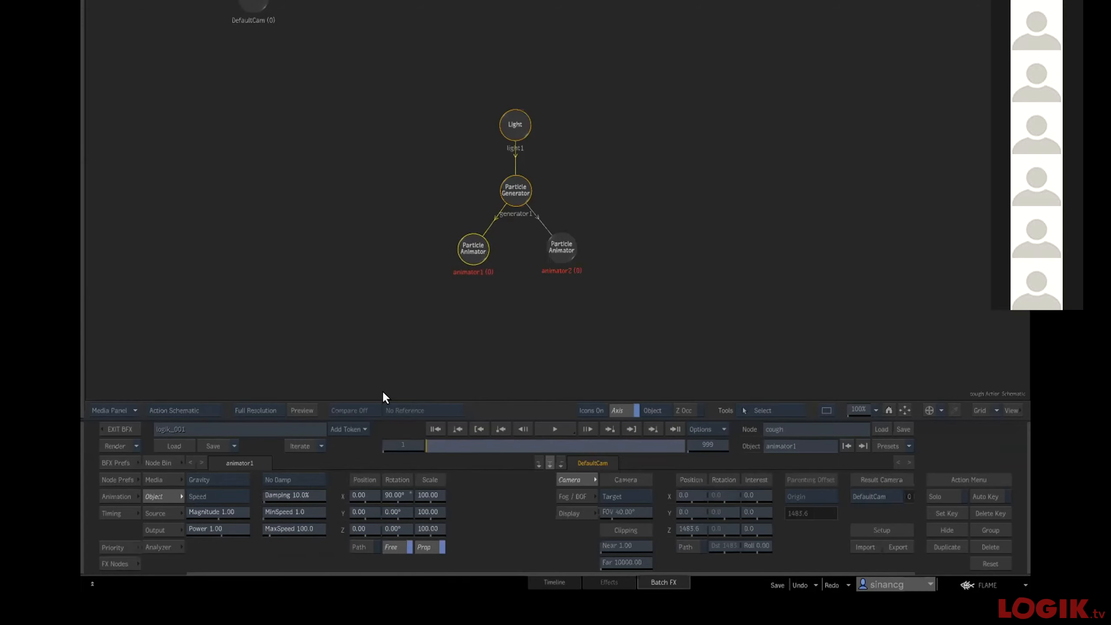
drag(509, 122, 508, 116)
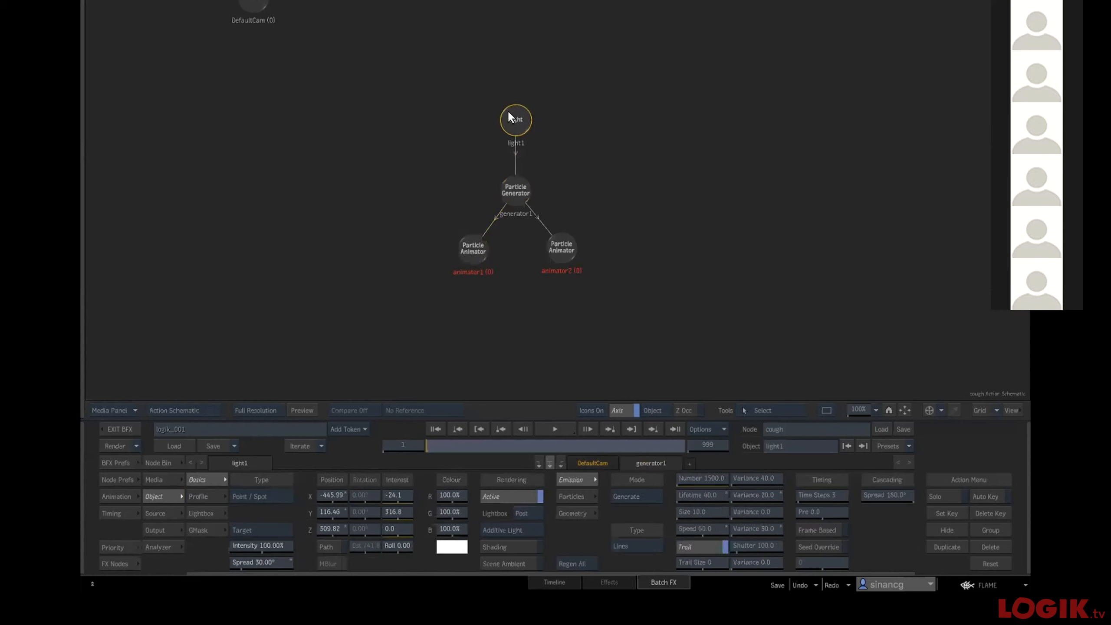
drag(464, 243, 457, 242)
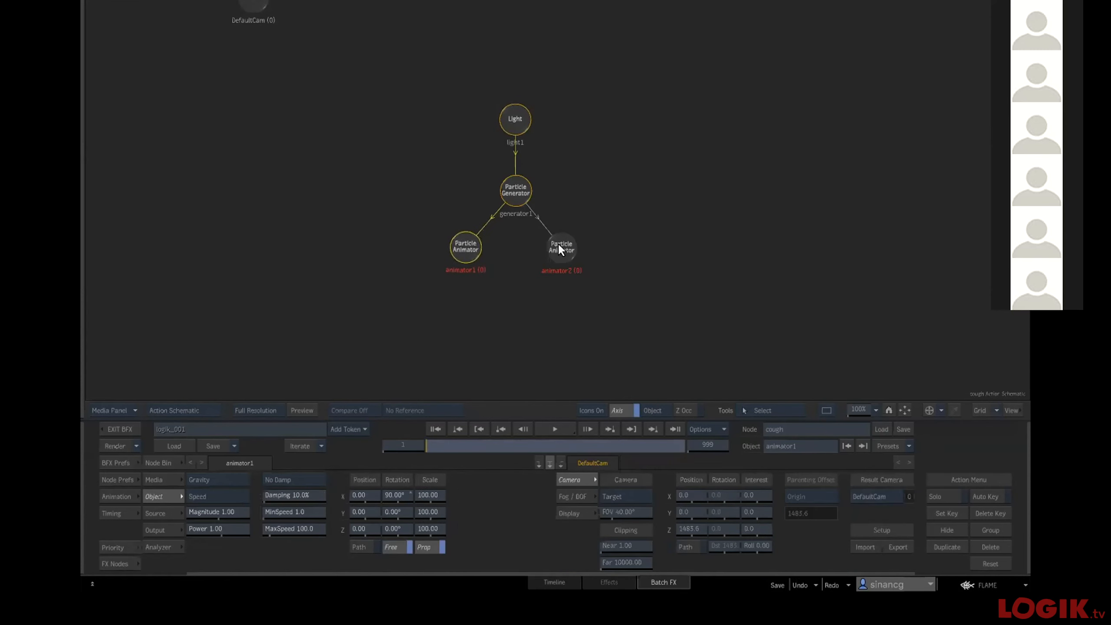
drag(559, 247, 563, 249)
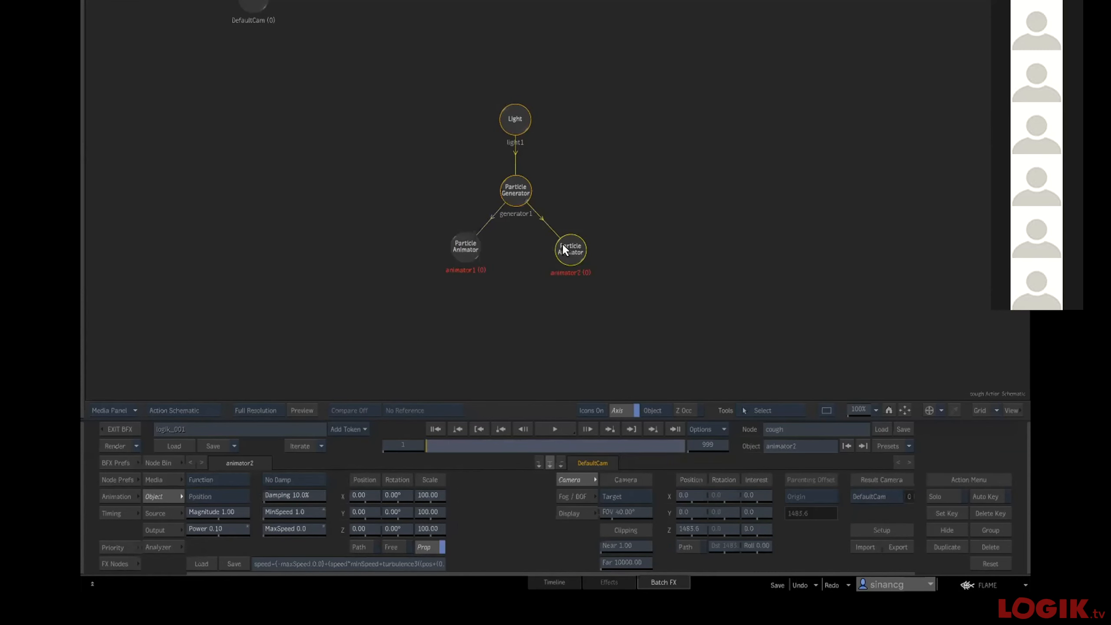
click(465, 246)
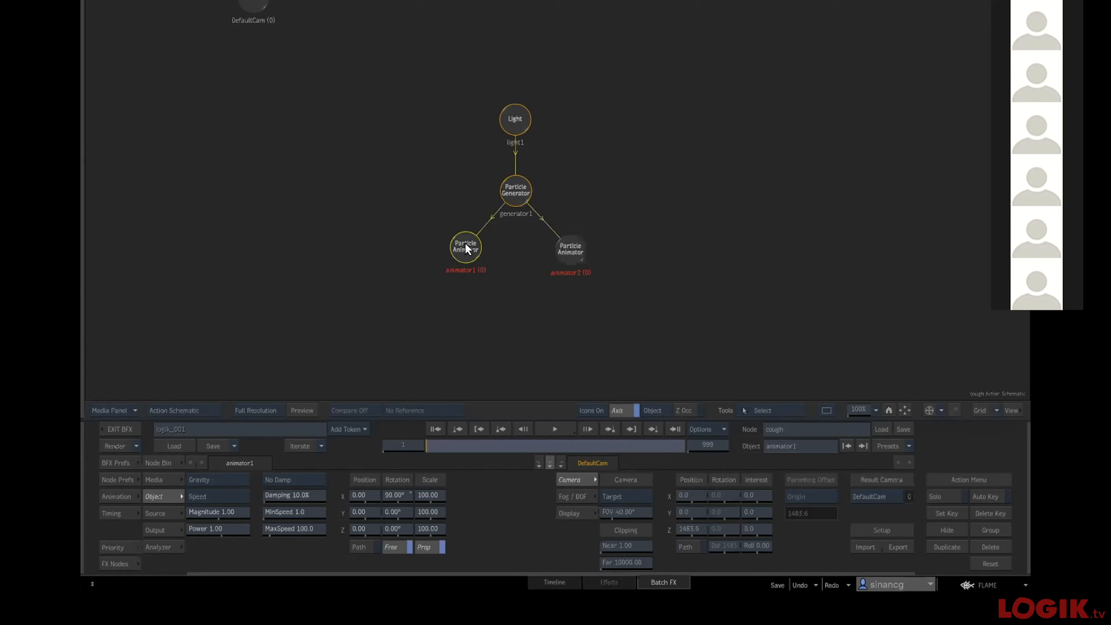
key(F4)
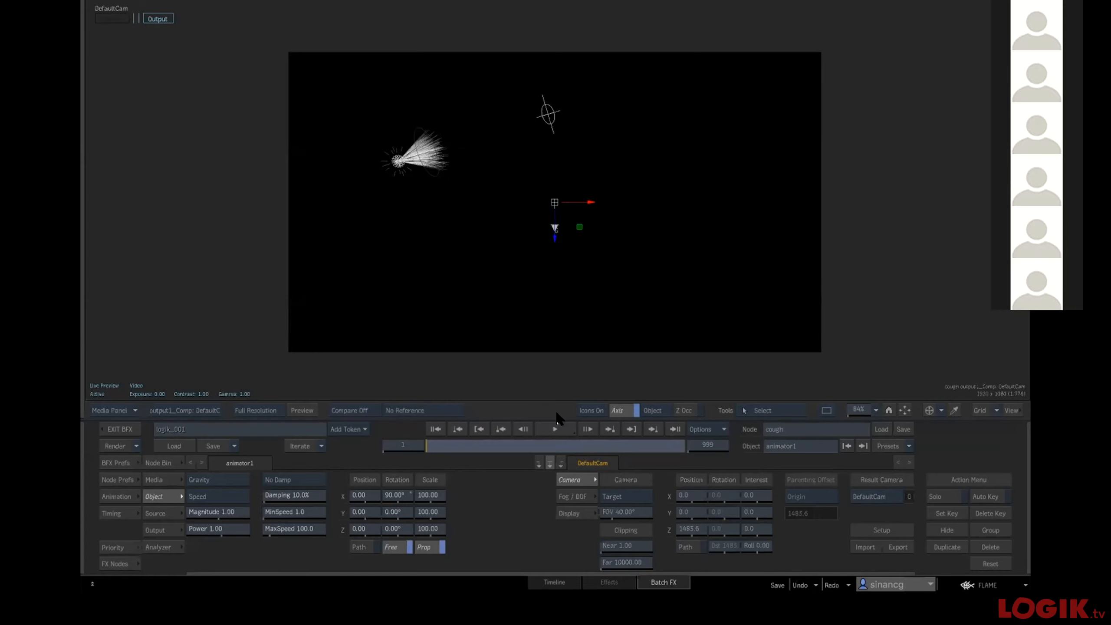
Switch animator1's damping to Damp Both and back to No Damp, and play the undamped particles.
click(307, 477)
click(321, 425)
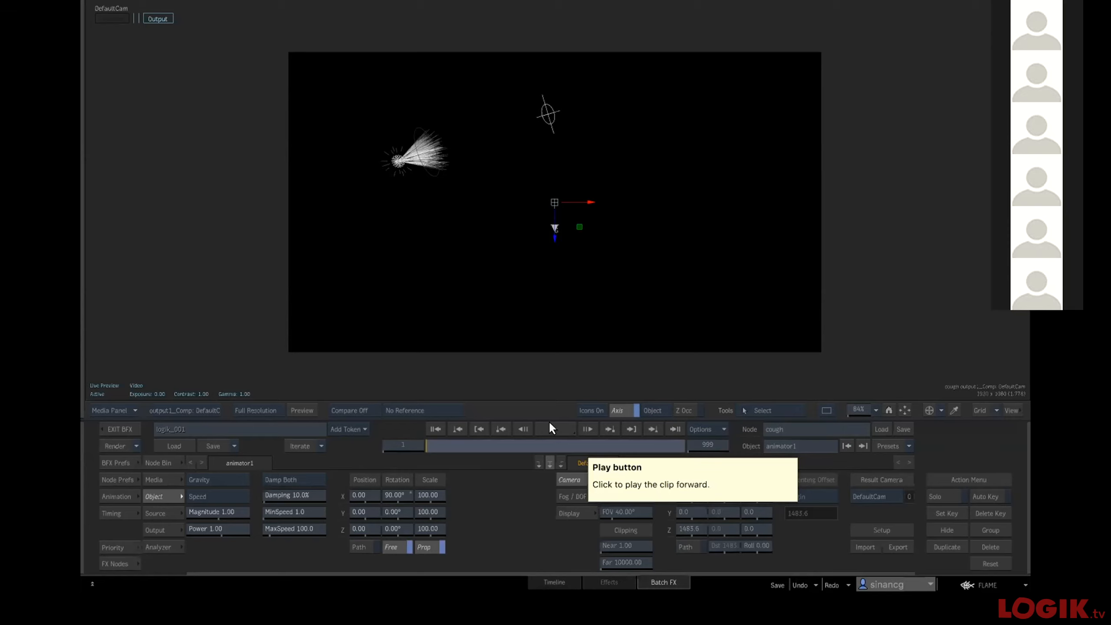
click(297, 479)
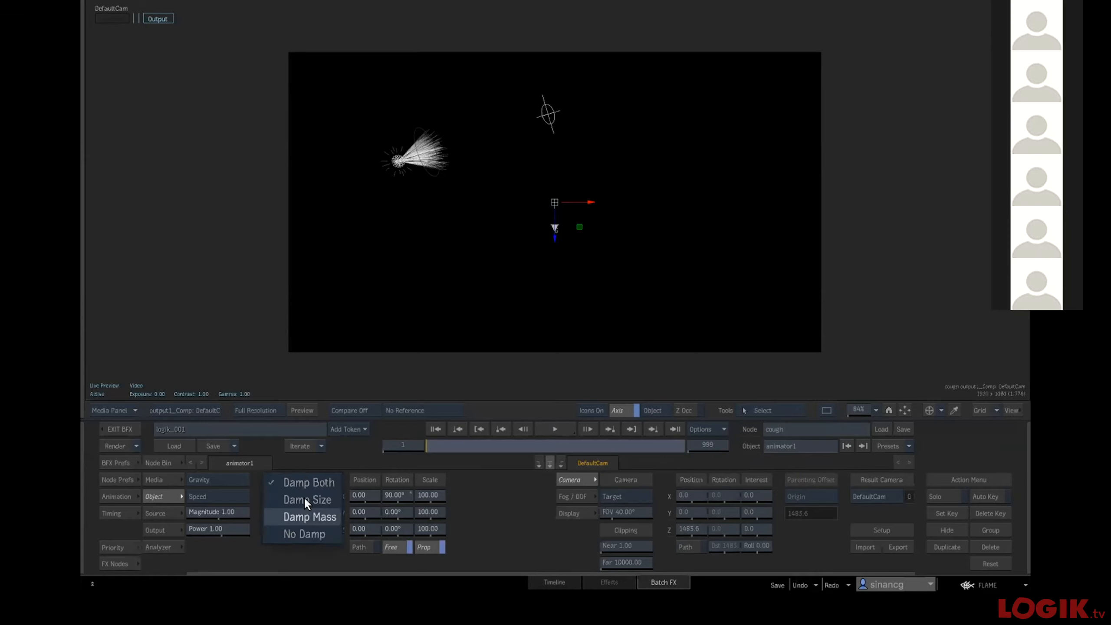
click(308, 531)
click(555, 429)
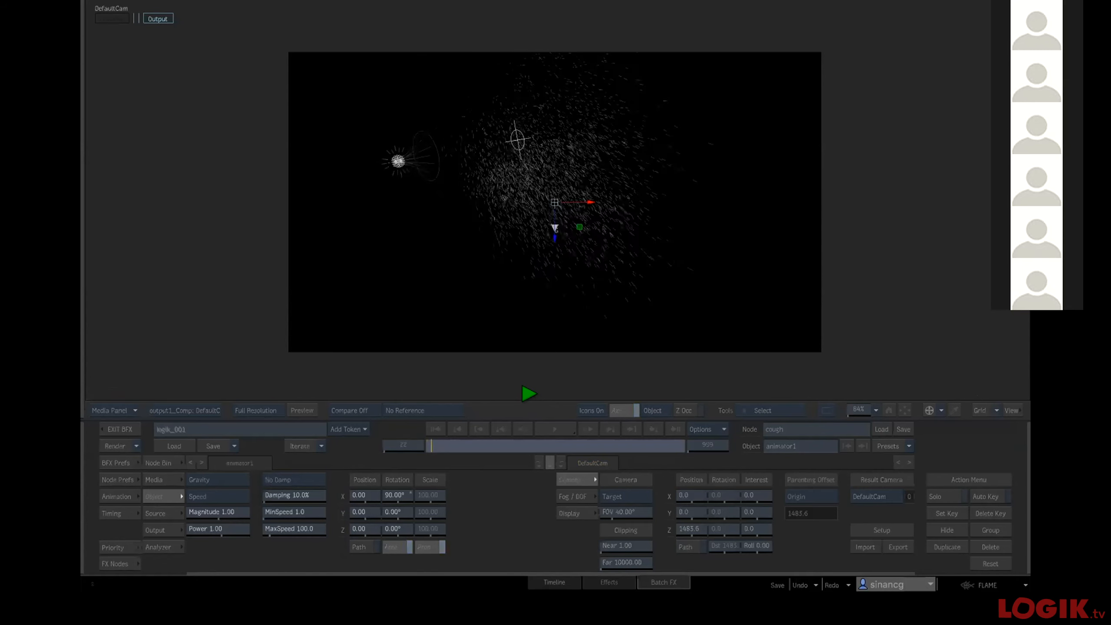
click(531, 392)
Disconnect animator2 from generator1 and play the output from the first frame.
key(Escape)
click(541, 206)
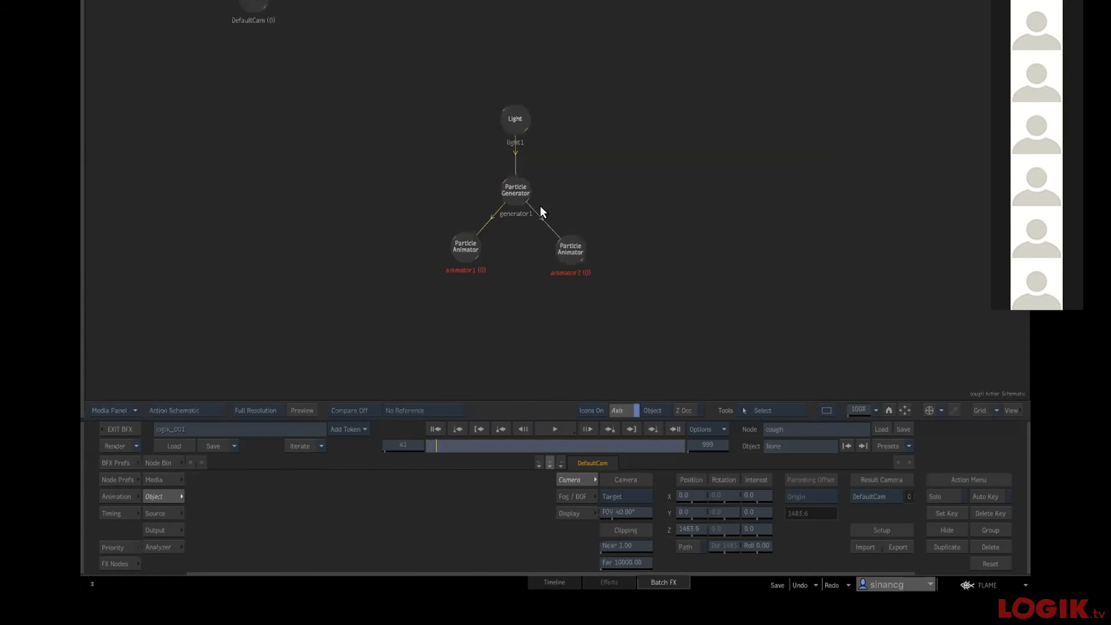
key(F4)
click(433, 428)
click(554, 429)
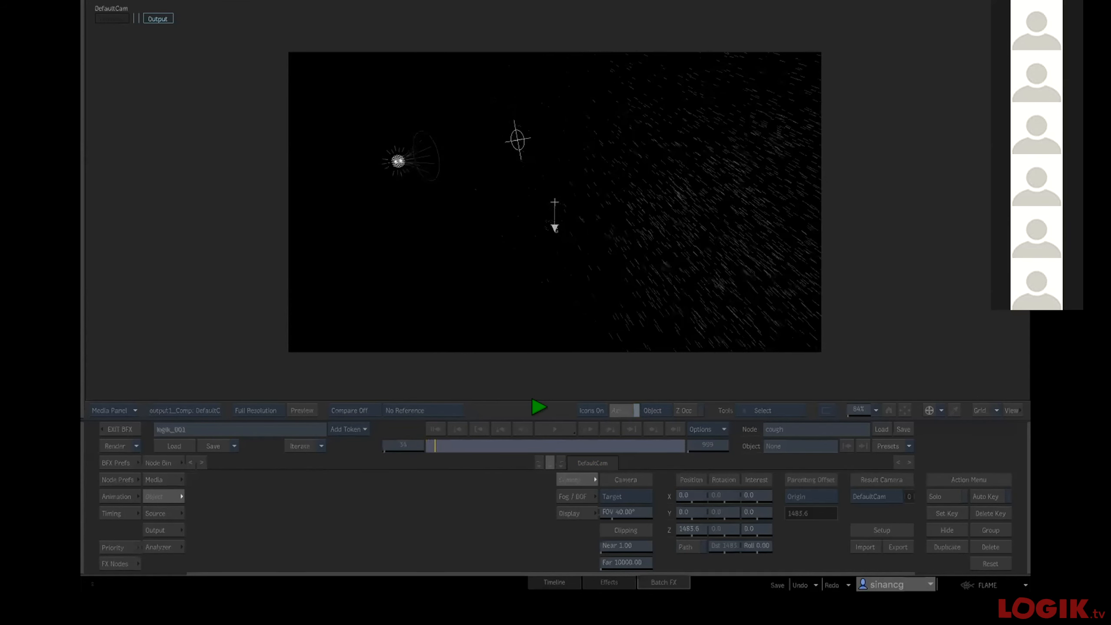
click(528, 396)
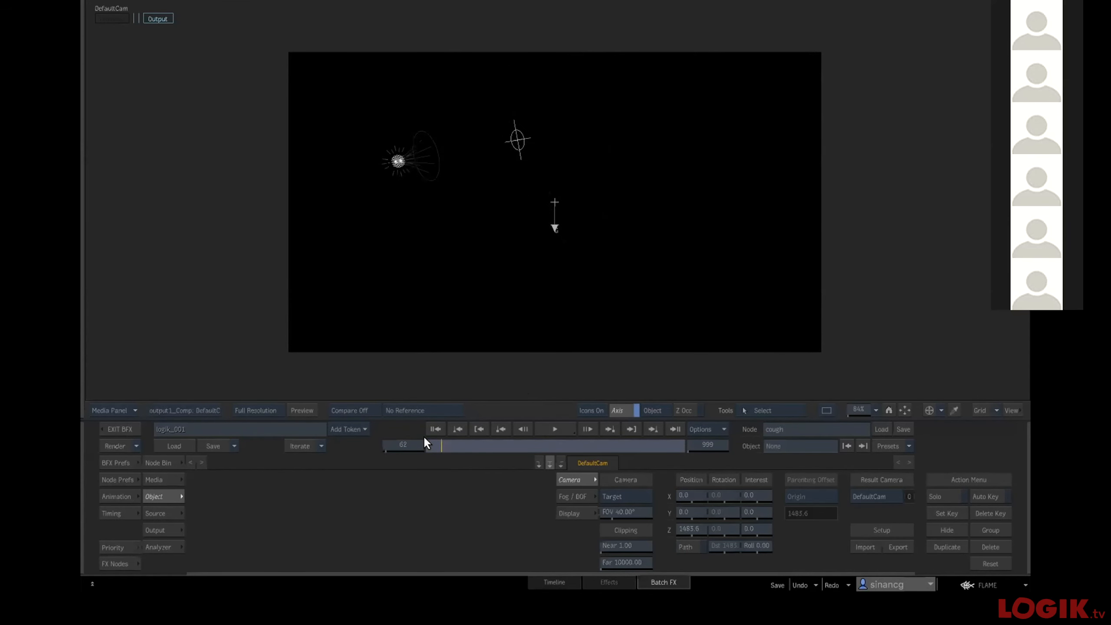
Replay the undamped particles from the first frame with animator1 selected, then rewind the timeline.
key(Escape)
click(465, 246)
key(F4)
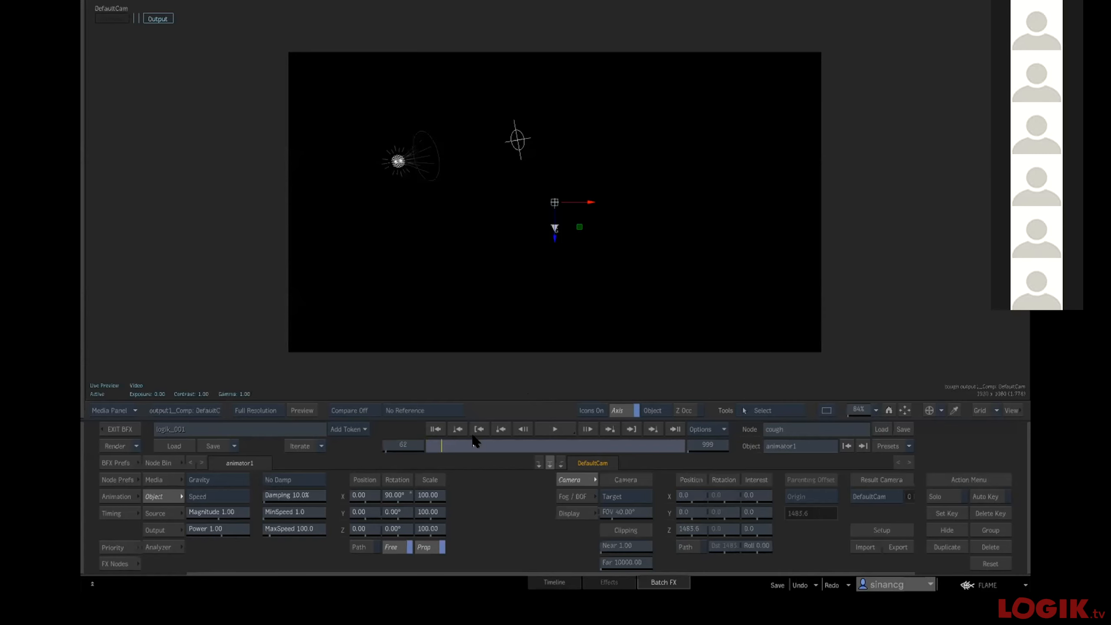
click(435, 429)
click(553, 428)
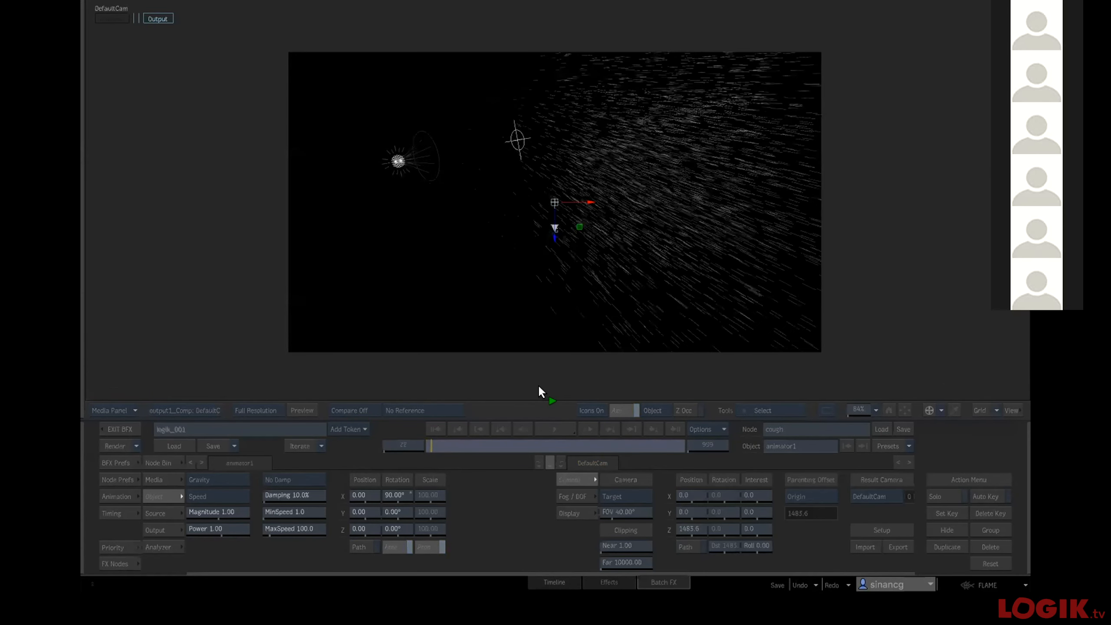
click(427, 425)
click(428, 425)
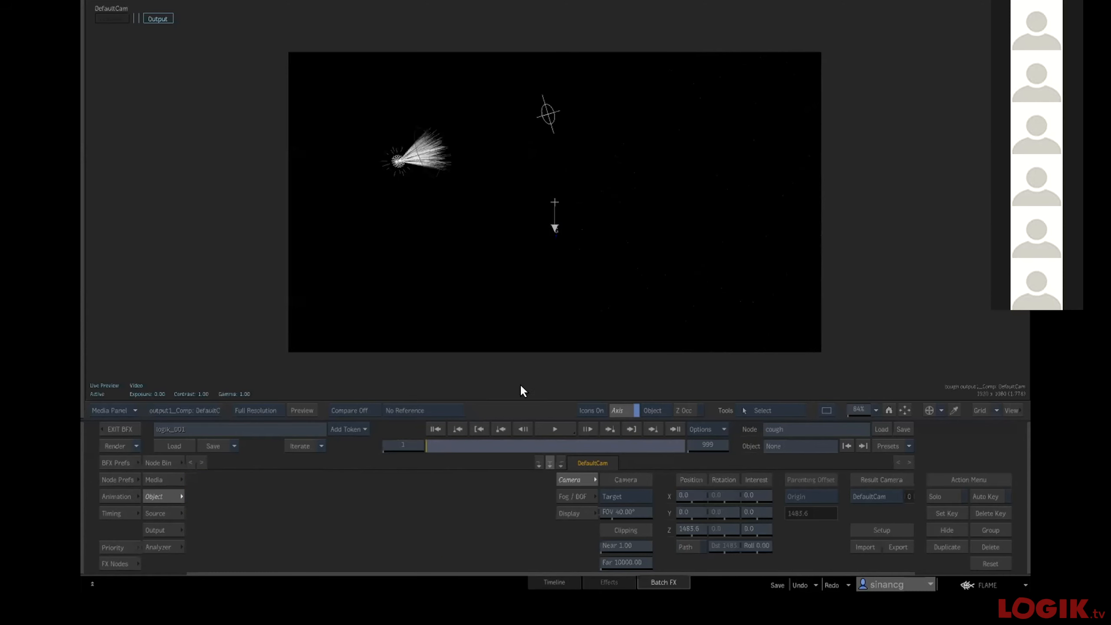
Set animator1's damping mode to Damp Both and play the particles.
key(Escape)
click(462, 262)
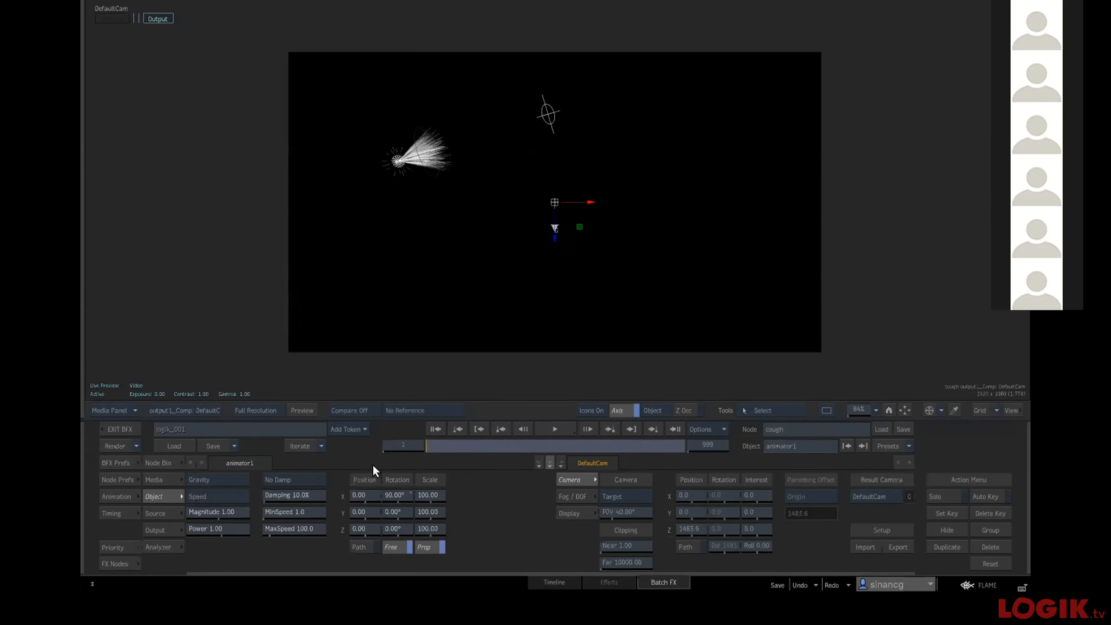
key(Escape)
click(305, 478)
click(309, 430)
click(554, 427)
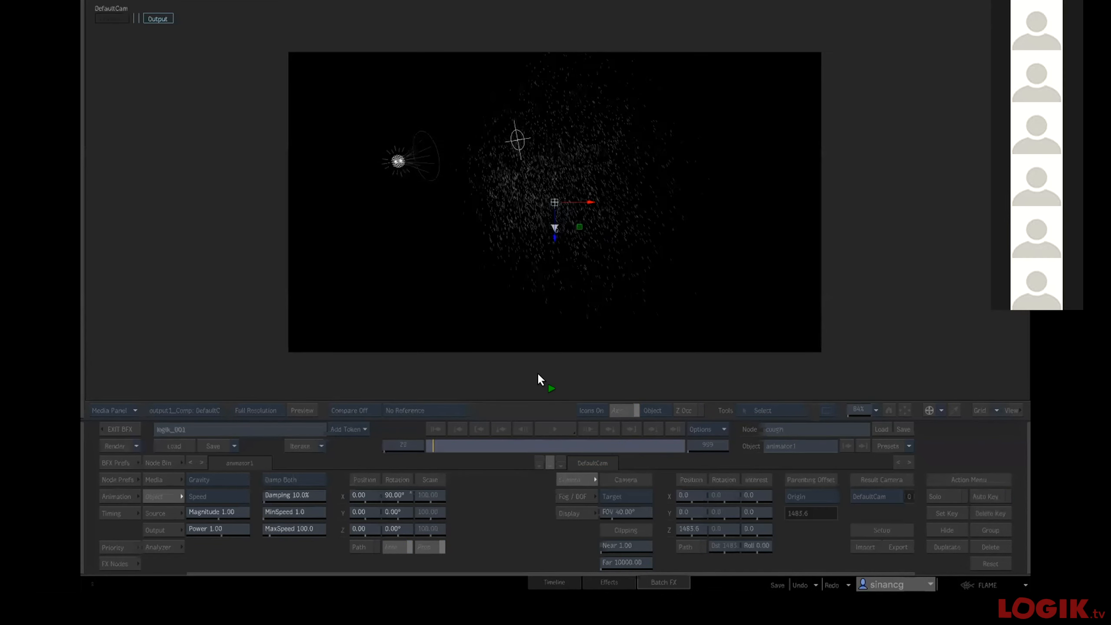
Replay the damped particle burst repeatedly from the first frame to review its motion.
click(434, 426)
click(550, 426)
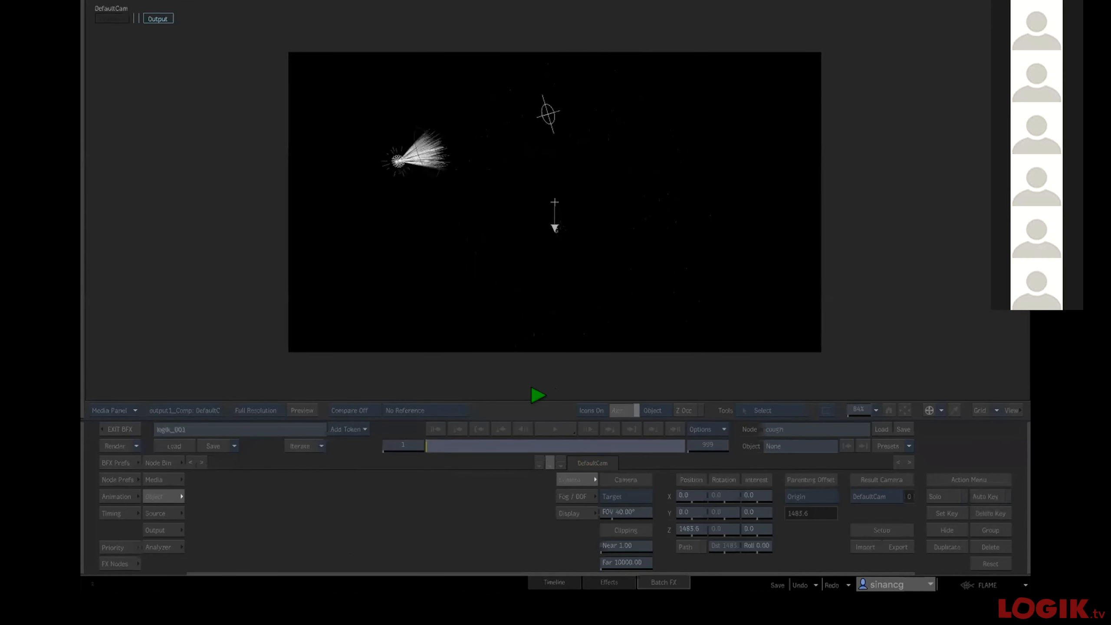
click(551, 373)
click(433, 427)
click(552, 427)
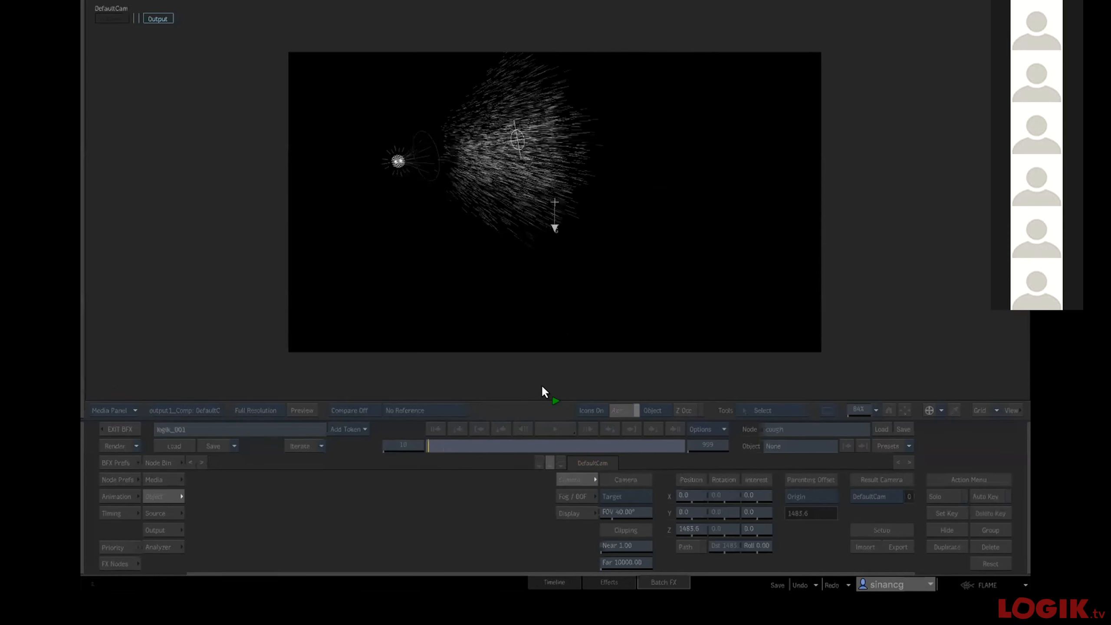
click(547, 382)
Reconnect animator2, with its turbulence function, to generator1, rewind to the first frame and show the output.
key(Escape)
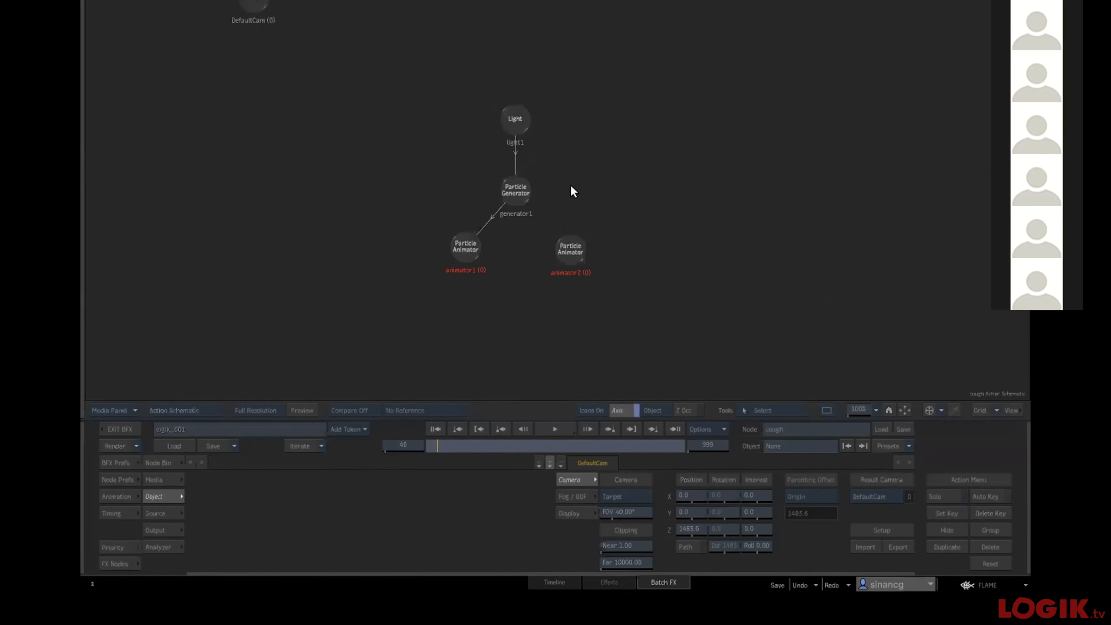
click(563, 252)
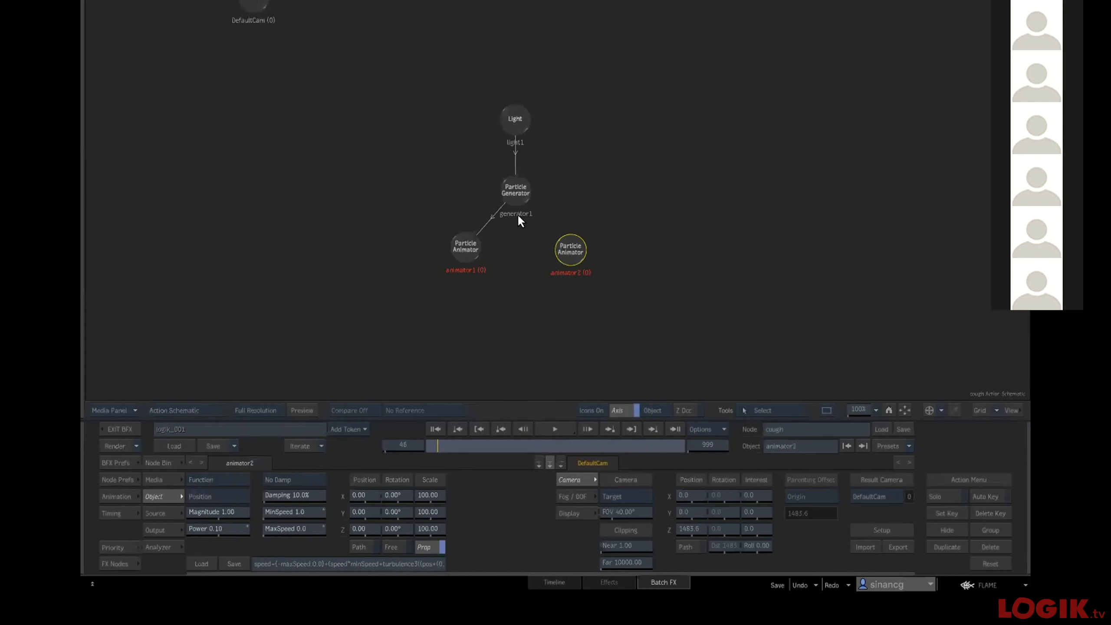
drag(518, 191, 568, 253)
click(561, 248)
click(433, 429)
key(F4)
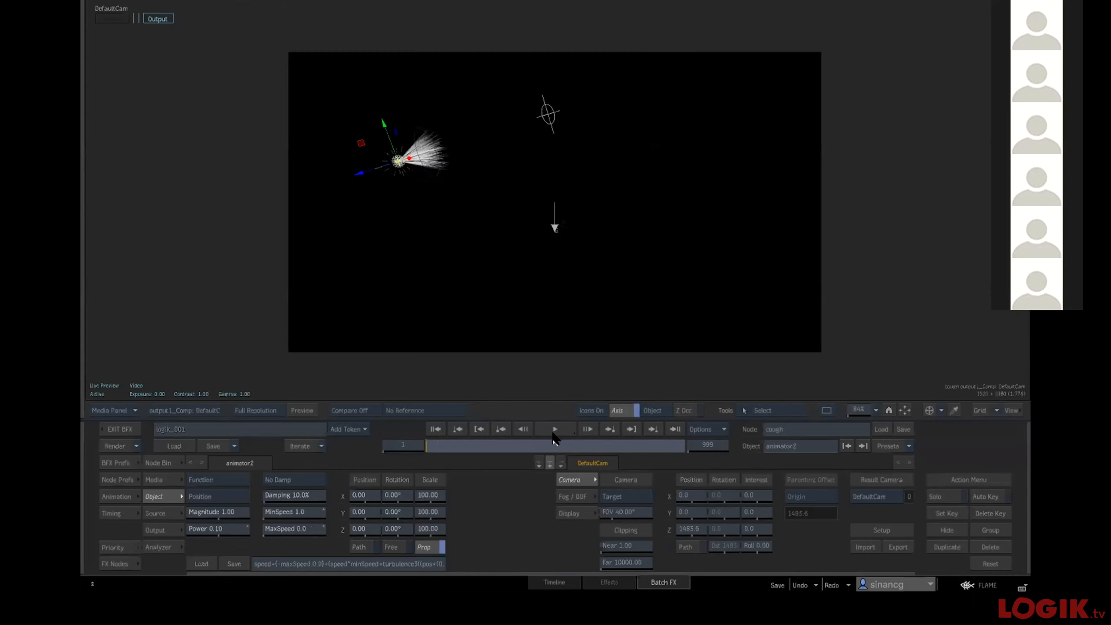
Play the turbulence-driven particle burst twice from the first frame to review its motion, rewinding after each pass.
click(551, 428)
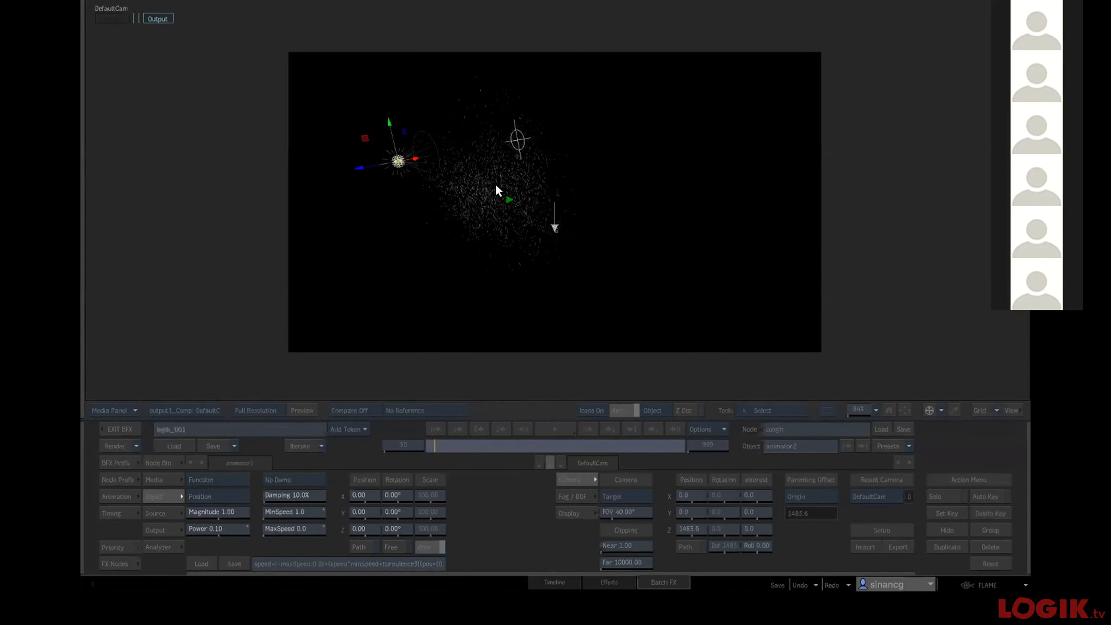
click(536, 376)
click(433, 429)
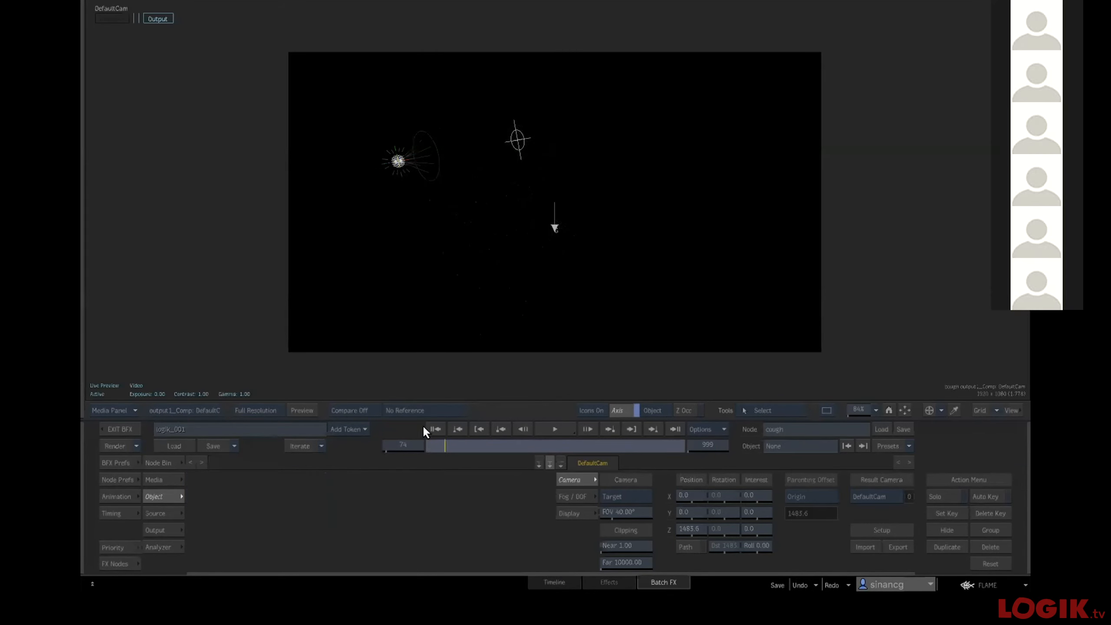
click(550, 429)
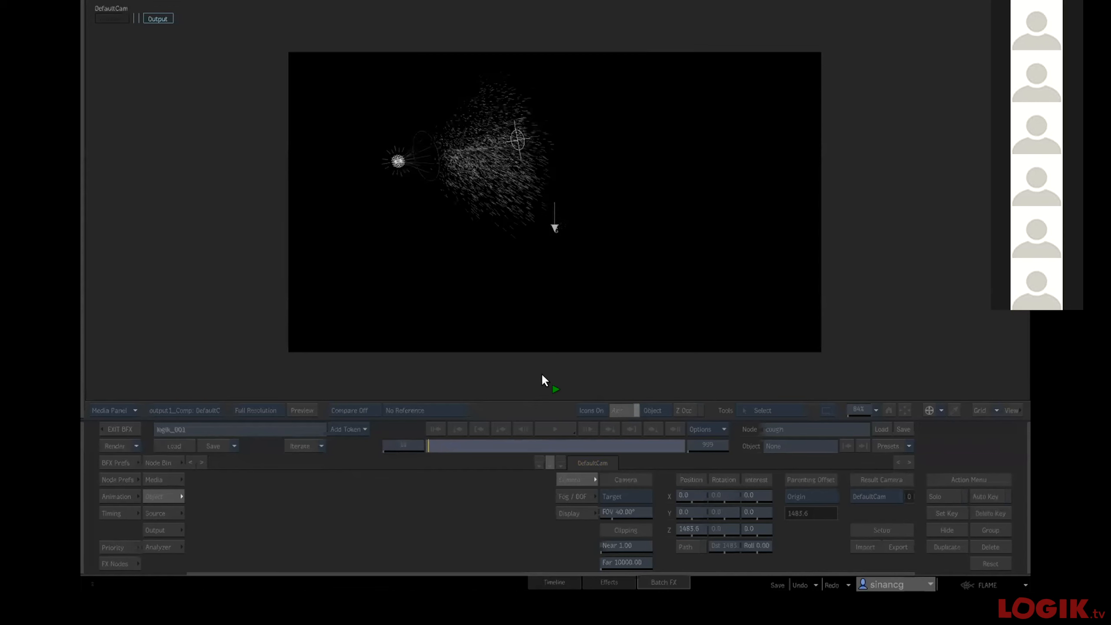
click(436, 427)
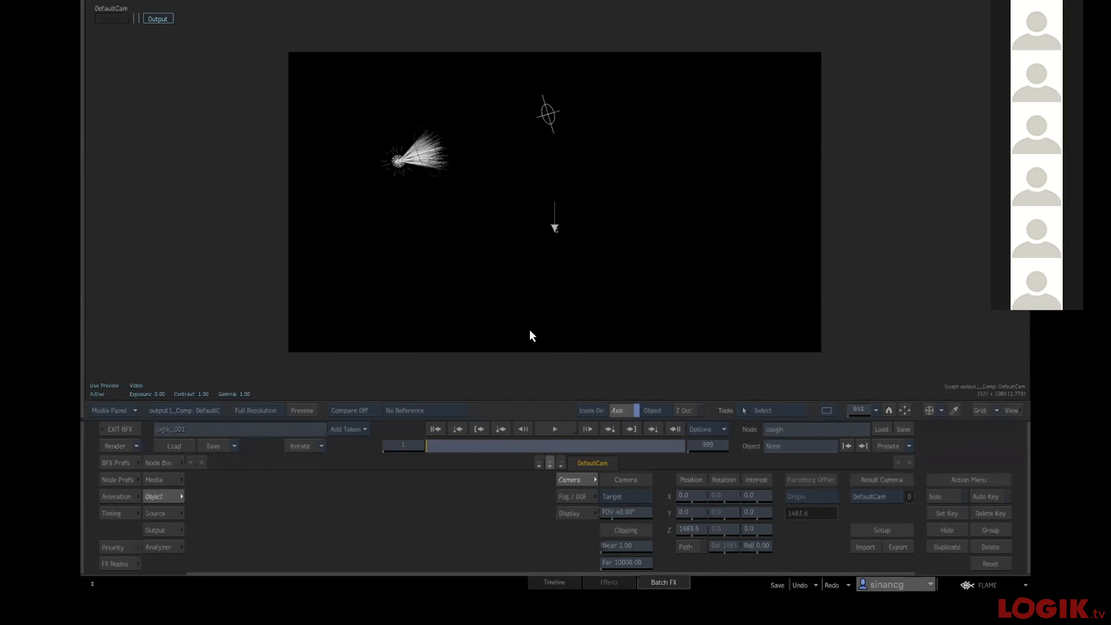
Select generator1 in the schematic, return to the output view and change its particle type to Squares.
key(F4)
click(510, 187)
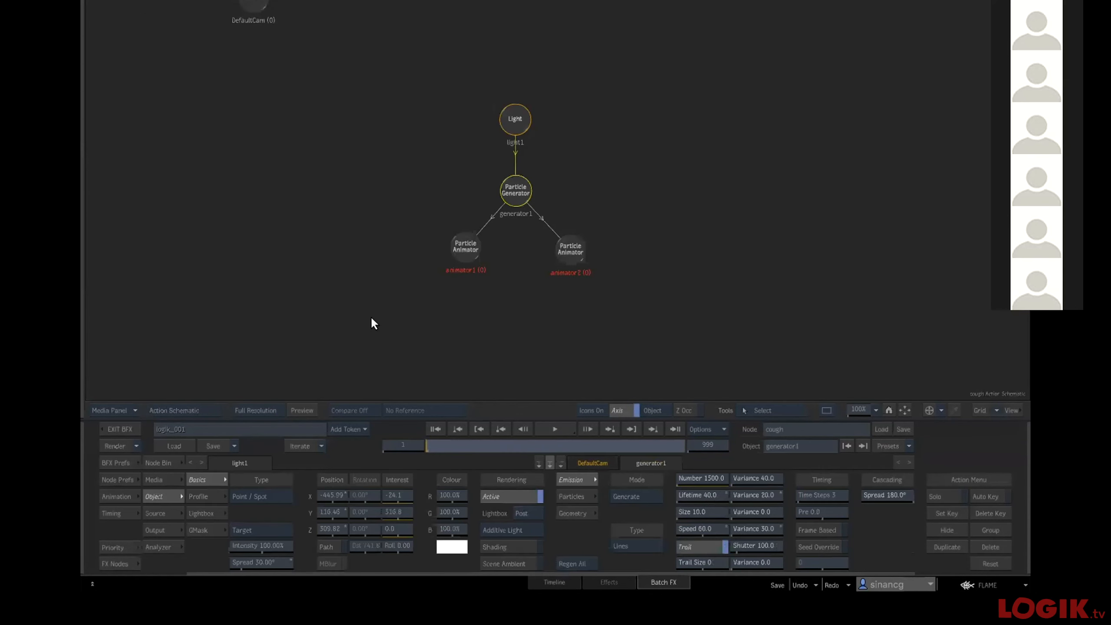
key(F1)
click(635, 530)
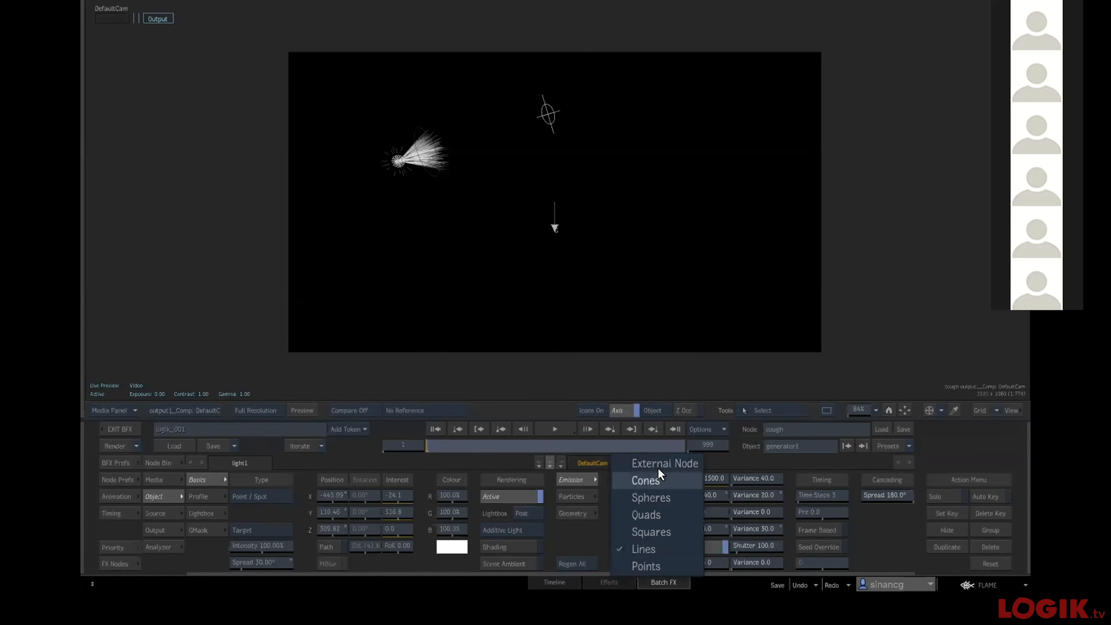
click(633, 516)
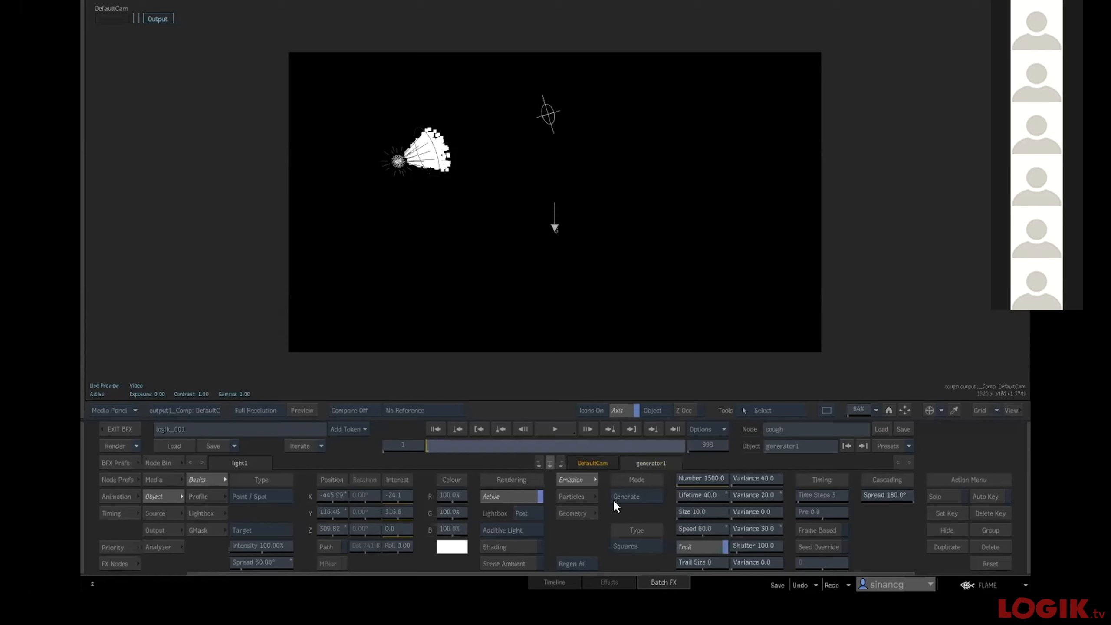
Set generator1's particle spin variance to 5.0 on X, Y and Z, and its colour variation to 274.
click(573, 495)
click(735, 495)
click(729, 445)
click(761, 463)
click(729, 511)
click(729, 461)
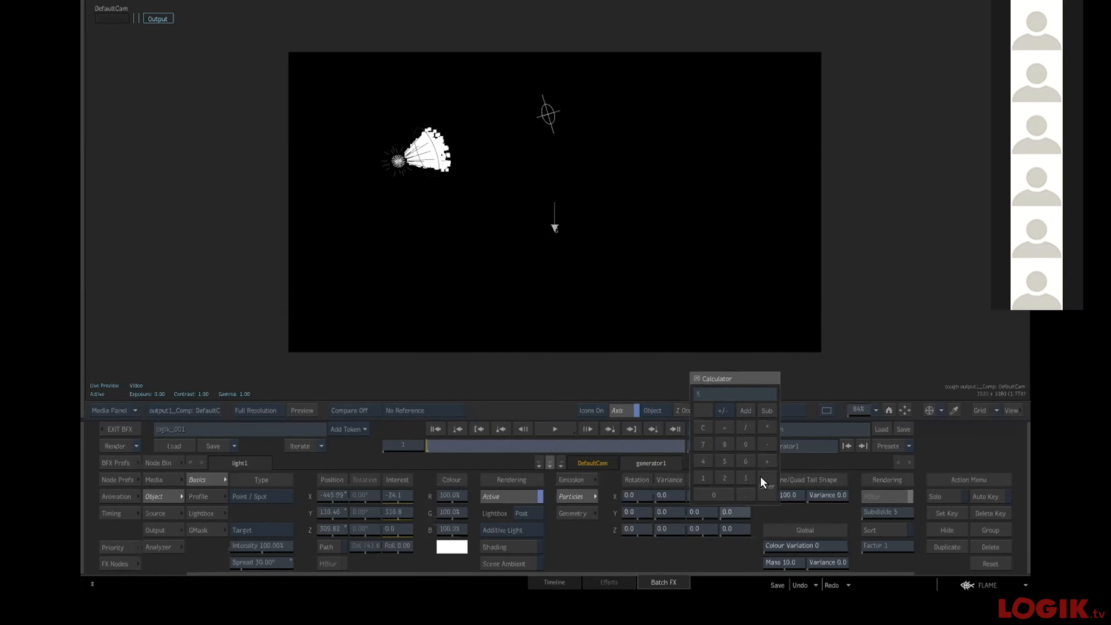
click(761, 479)
click(729, 528)
click(728, 477)
click(761, 496)
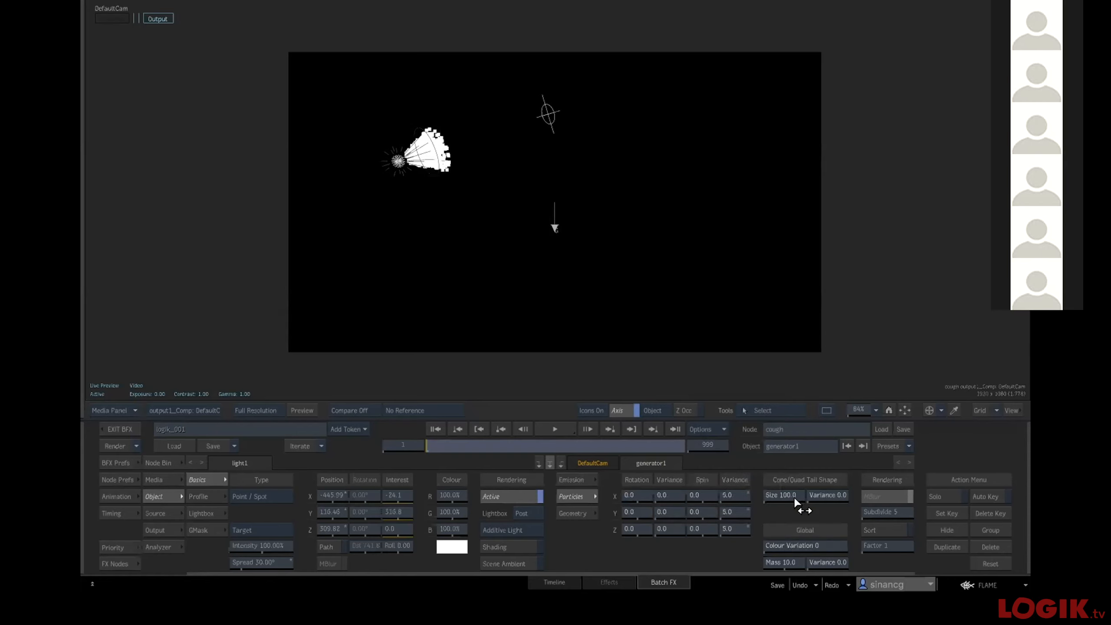
drag(789, 547, 852, 527)
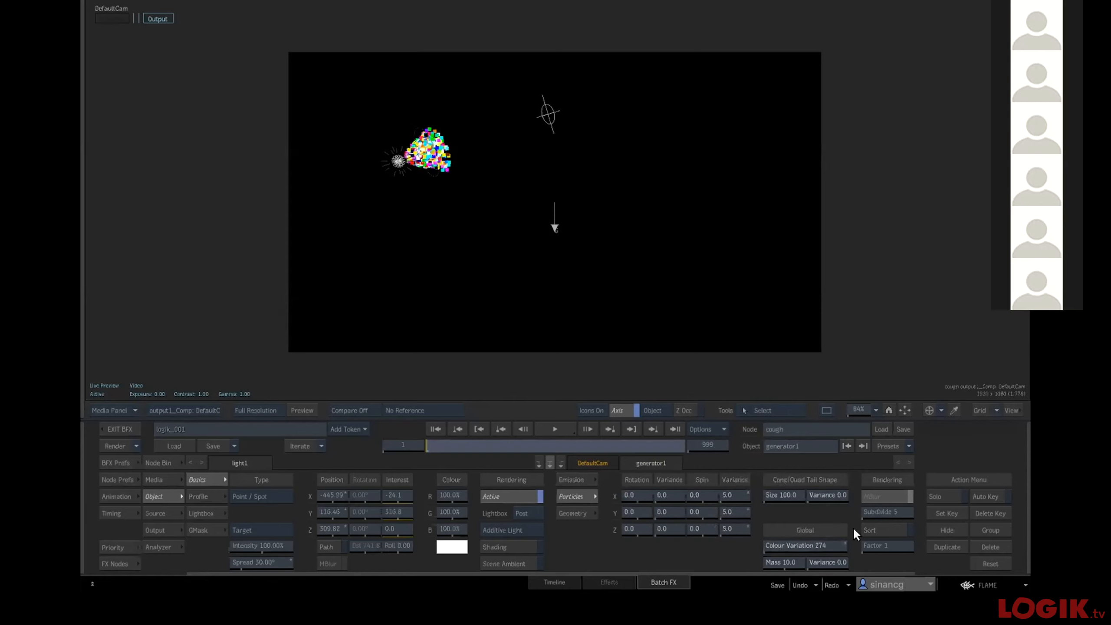
Play the multicoloured square particles repeatedly to review the confetti burst, then rewind to the first frame.
click(553, 422)
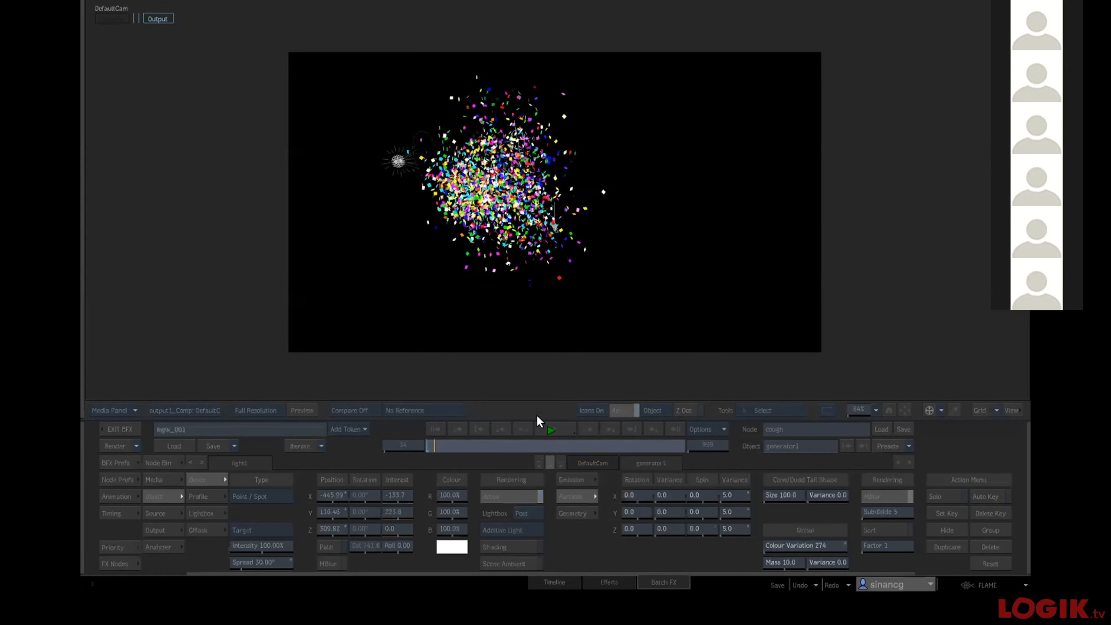
click(507, 391)
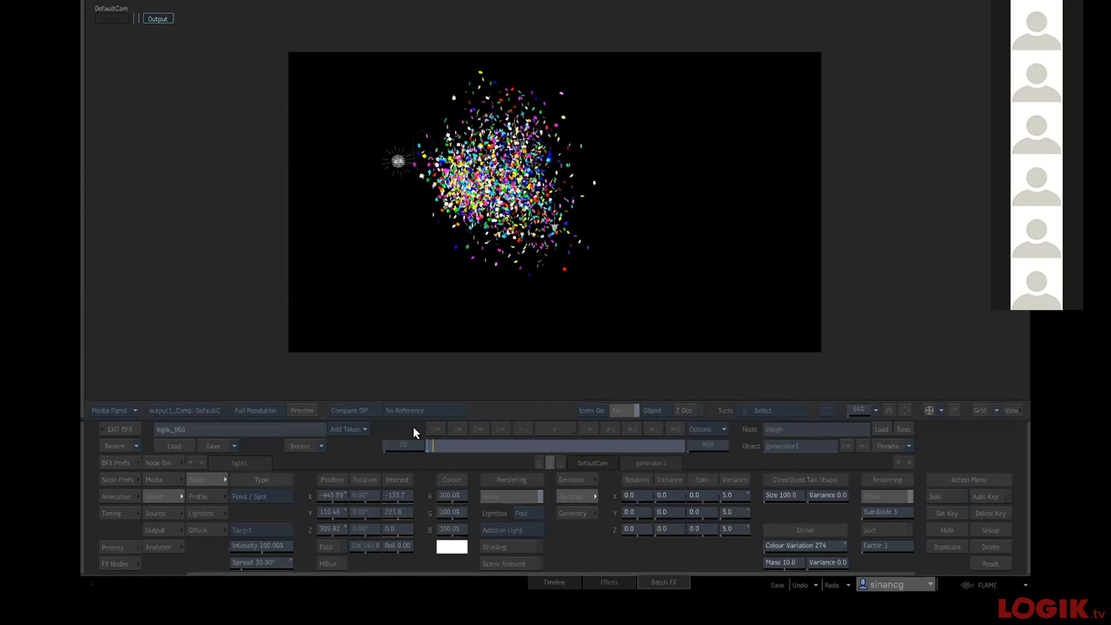
click(490, 393)
click(554, 427)
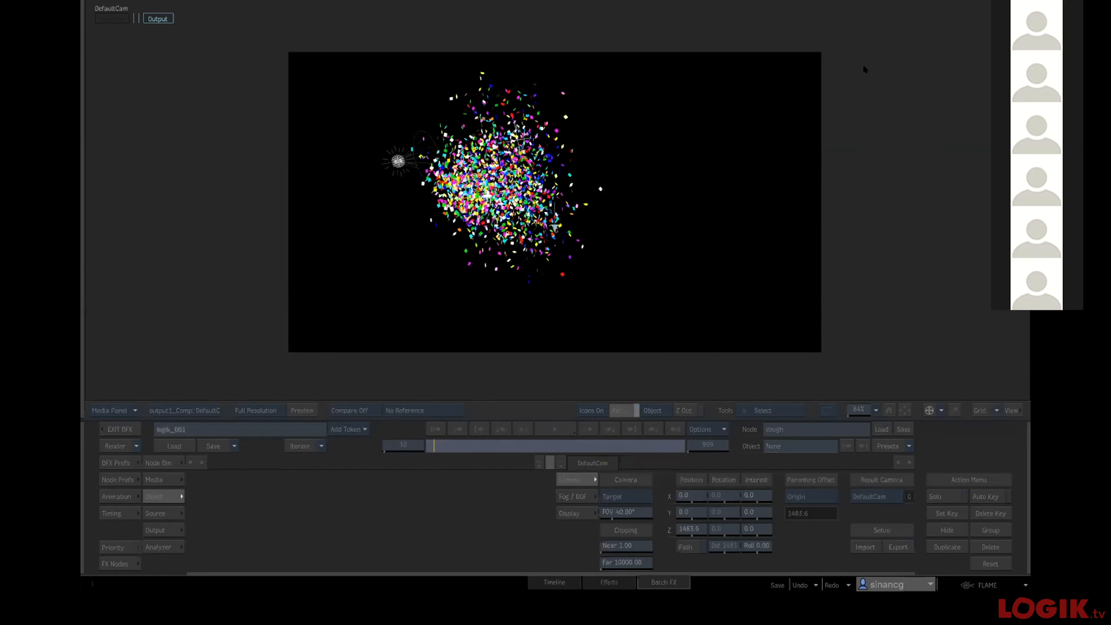
click(772, 151)
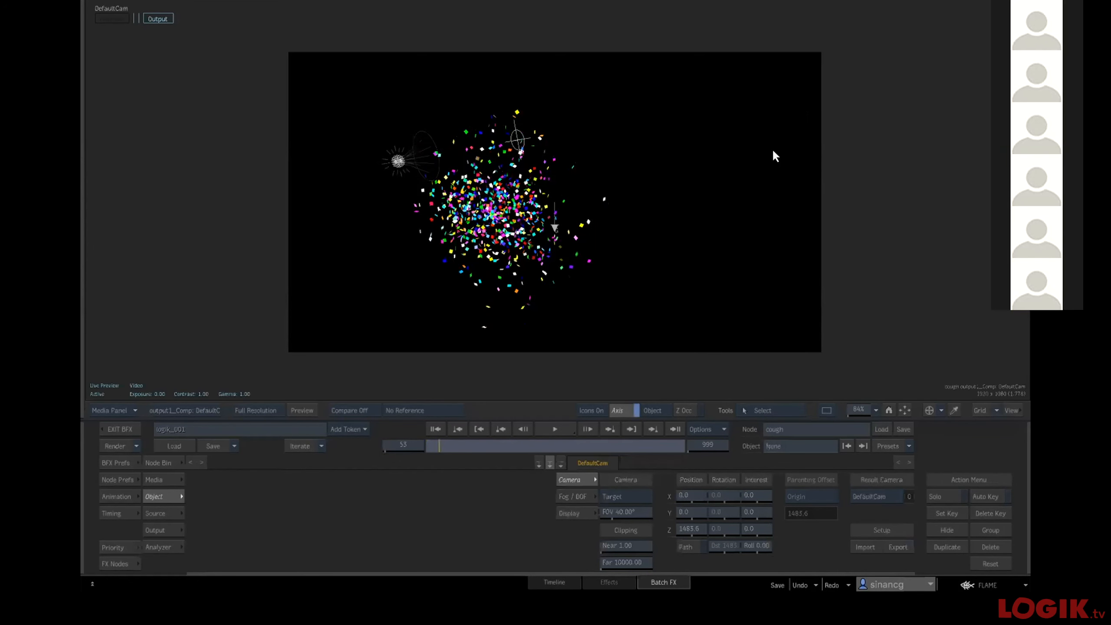
click(433, 428)
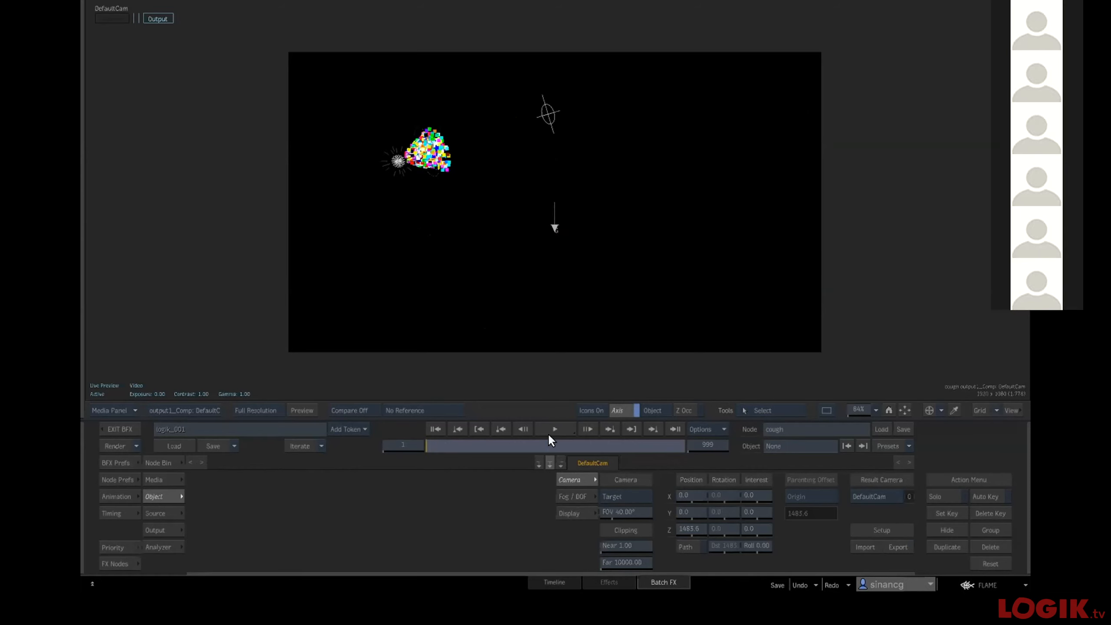